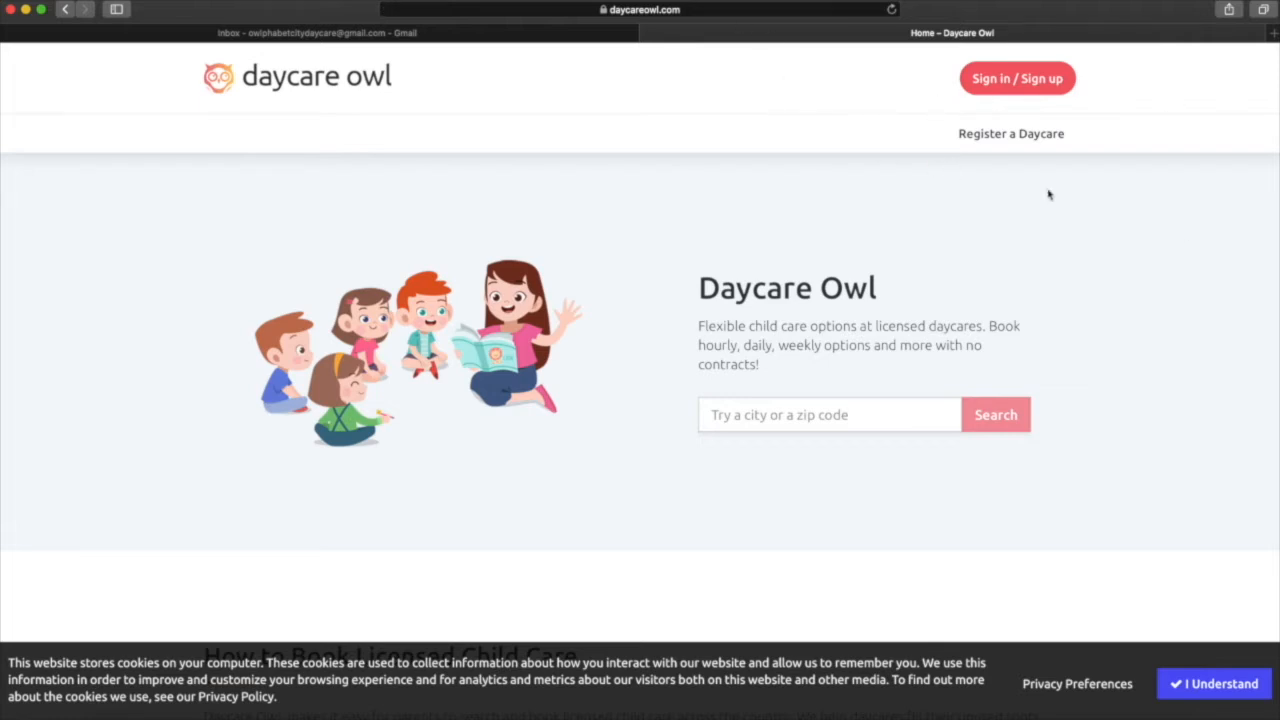
Open the daycare registration page from the Daycare Owl header.
{"action": "left_click", "coordinate": [968, 131]}
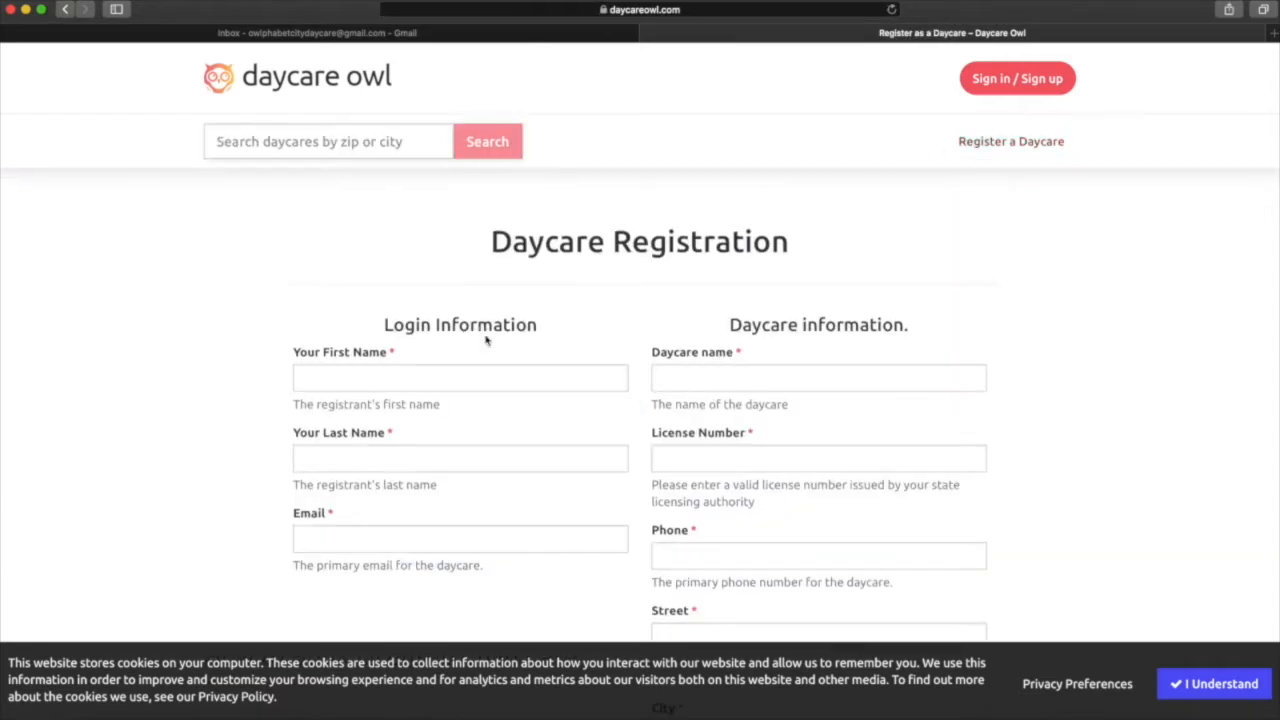
Enter the registrant's first name, last name and the daycare's e-mail address in the login fields.
{"action": "scroll", "coordinate": [483, 340], "scroll_direction": "down", "scroll_amount": 3}
{"action": "left_click", "coordinate": [431, 284]}
{"action": "type", "text": "John"}
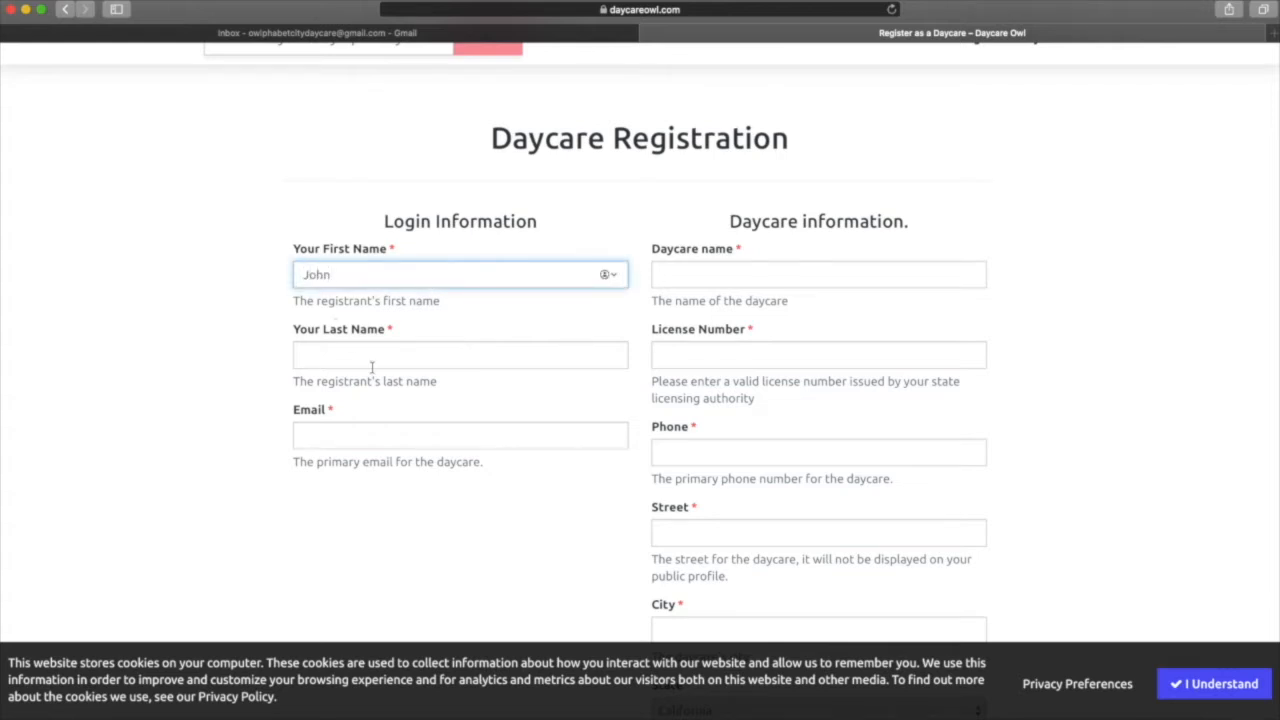
{"action": "left_click", "coordinate": [373, 360]}
{"action": "type", "text": "Smith"}
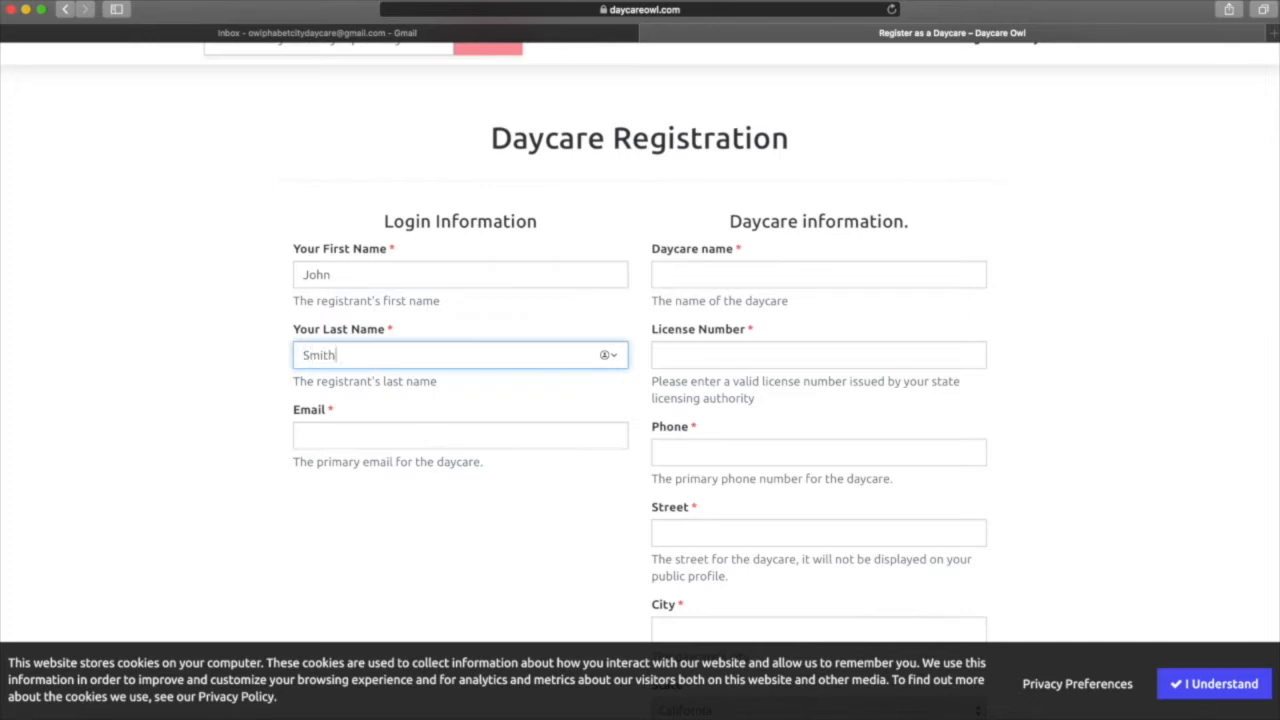
{"action": "left_click", "coordinate": [394, 426]}
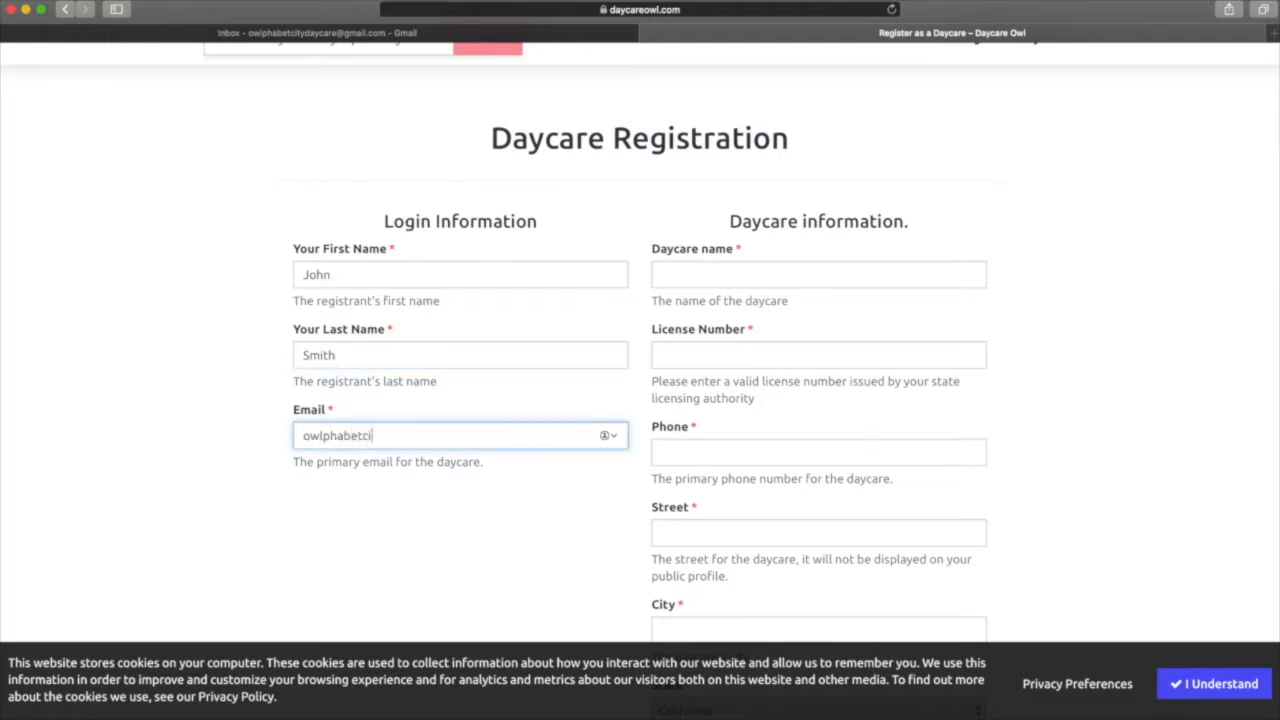
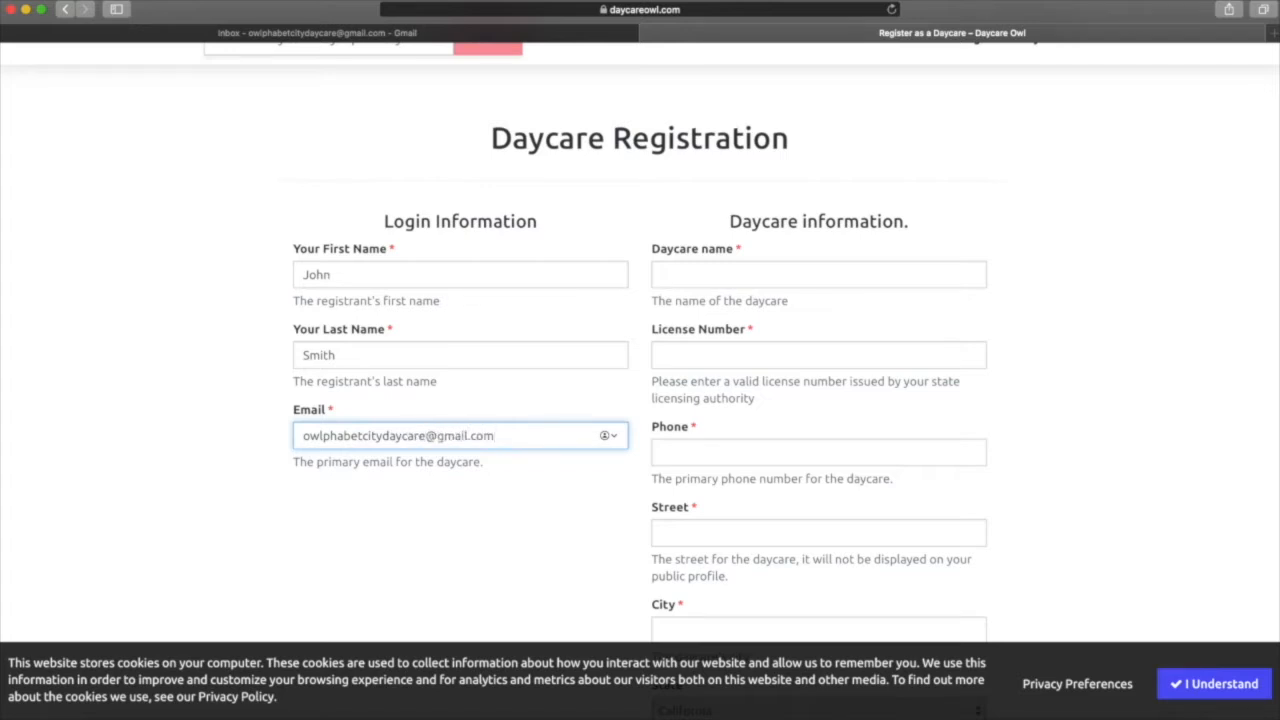
Enter the daycare name 'Owlphabet City Daycare', its licence number and phone number.
{"action": "left_click", "coordinate": [928, 277]}
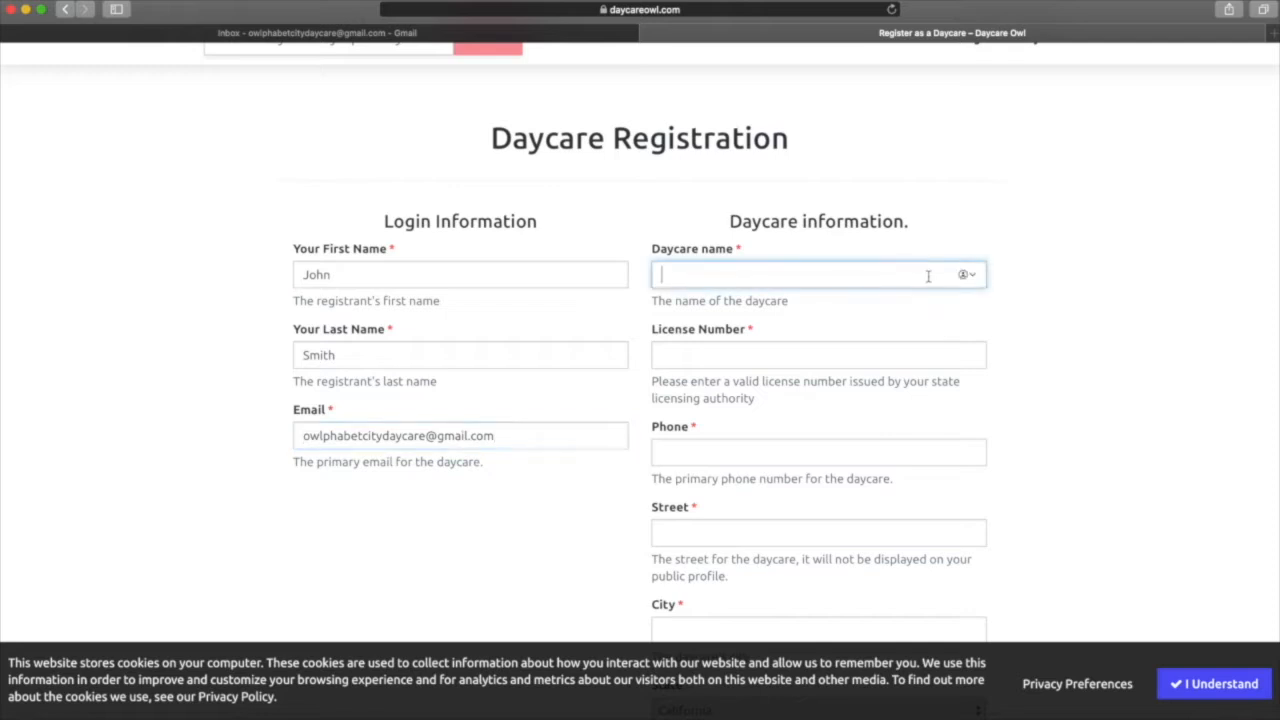
{"action": "type", "text": "Owlphabet City Daycare"}
{"action": "scroll", "coordinate": [826, 234], "scroll_direction": "down", "scroll_amount": 3}
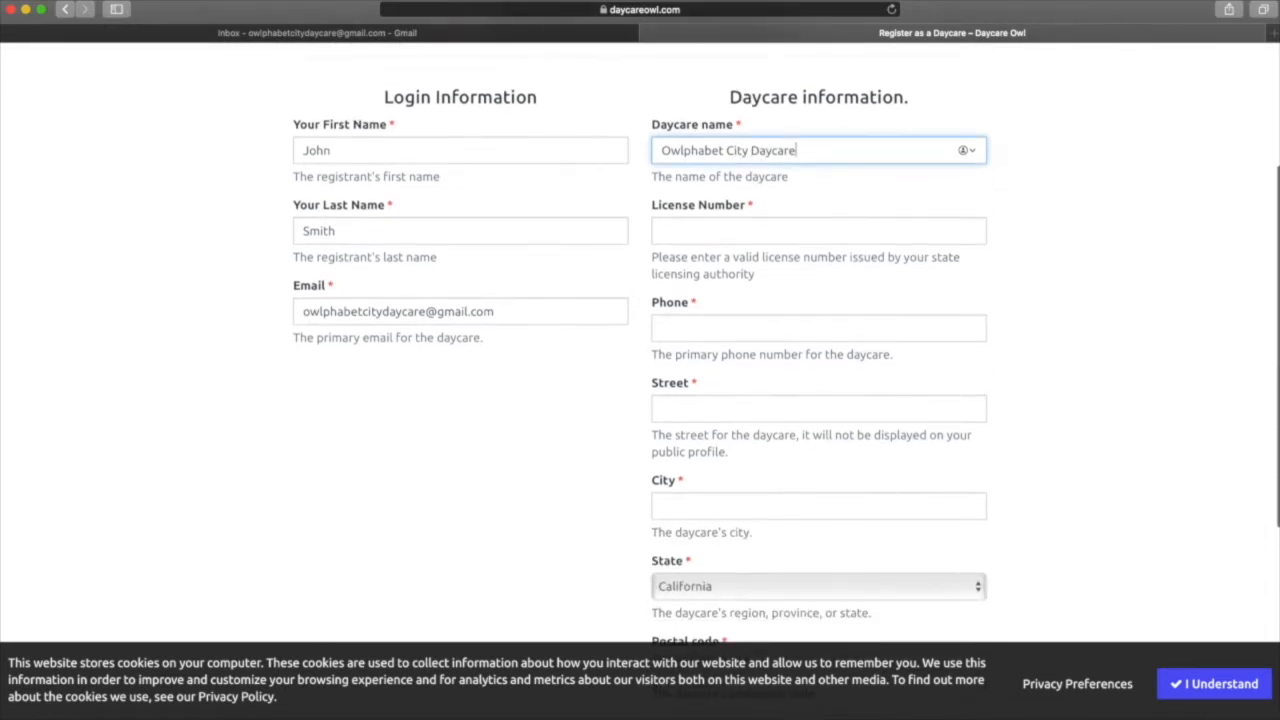
{"action": "left_click", "coordinate": [826, 234]}
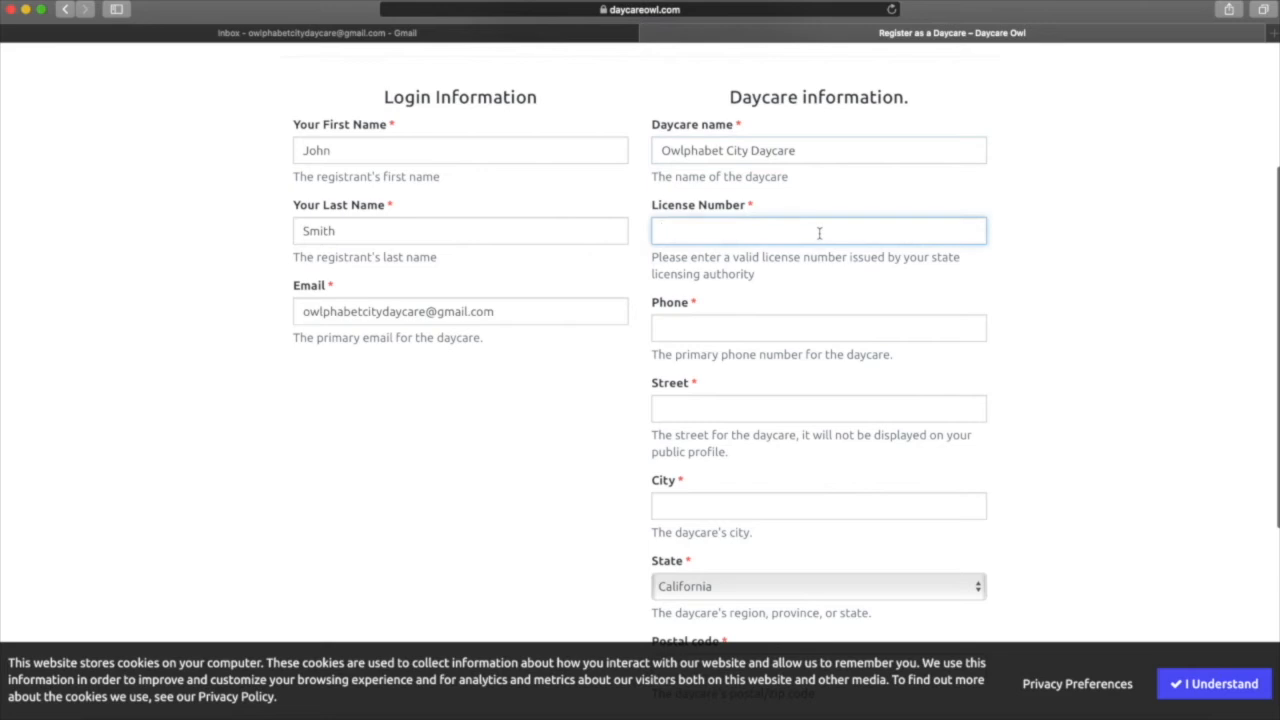
{"action": "type", "text": "123"}
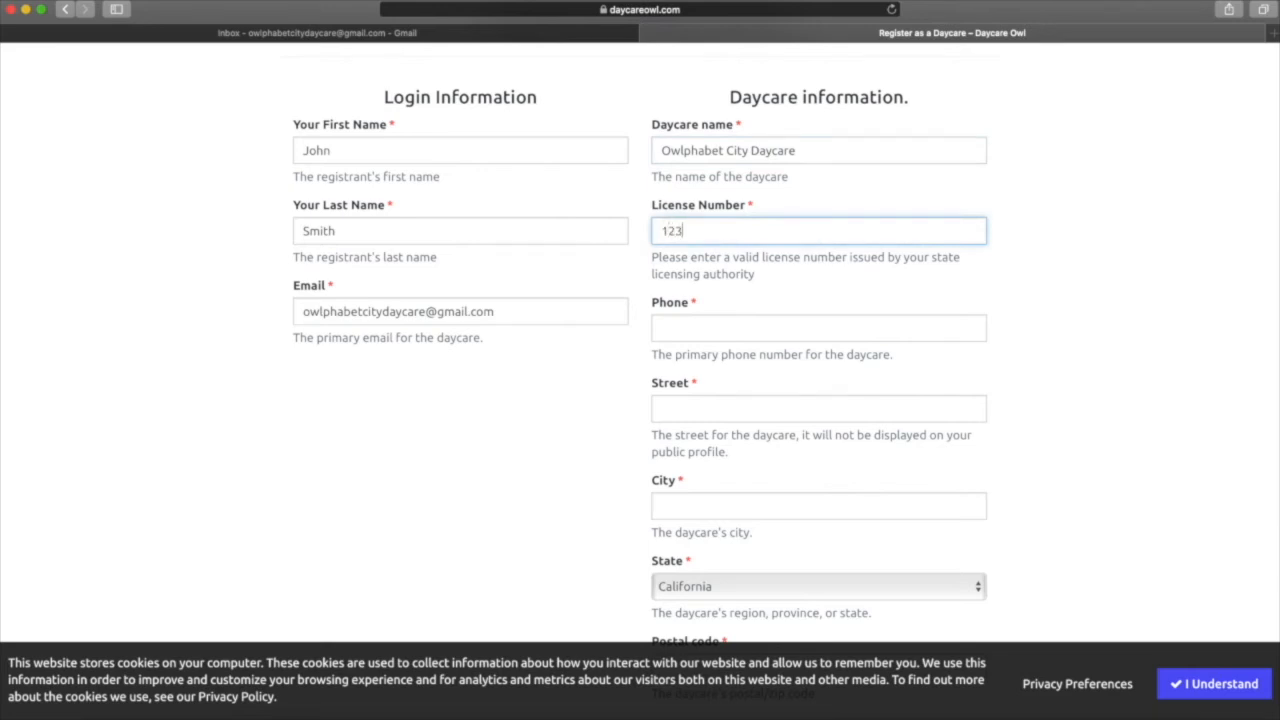
{"action": "type", "text": "456789"}
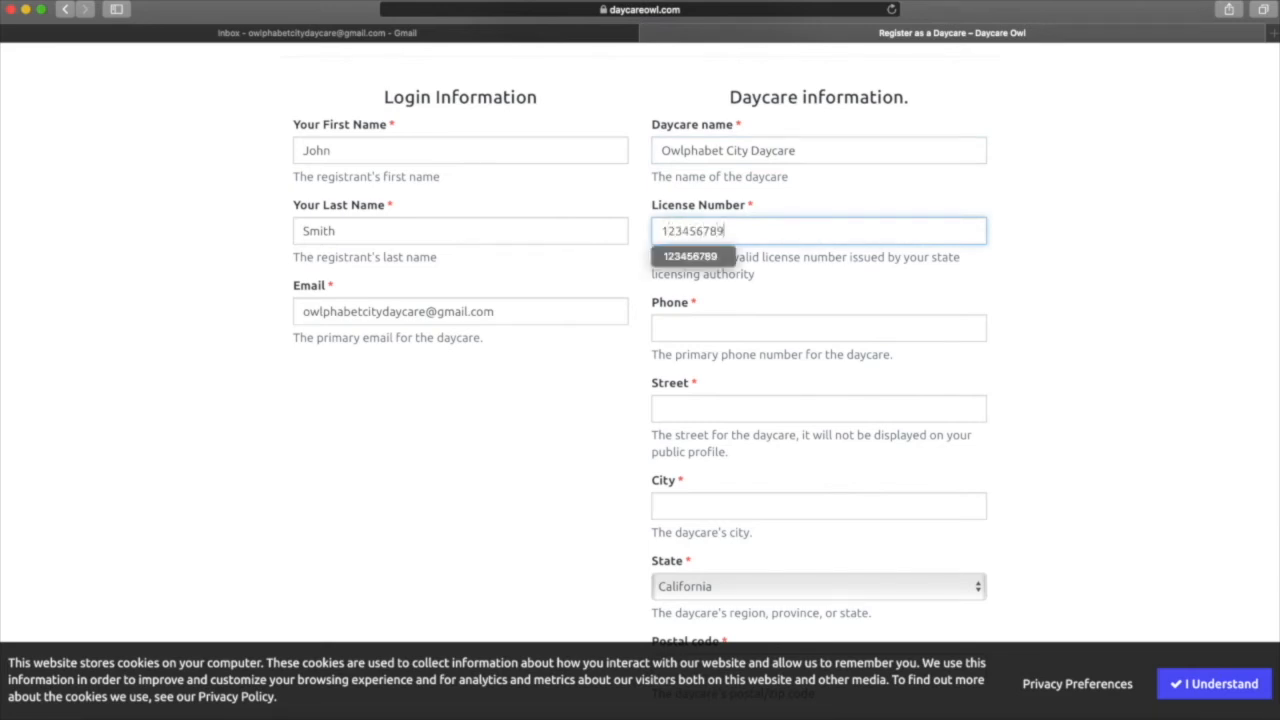
{"action": "left_click", "coordinate": [758, 324]}
{"action": "type", "text": "5"}
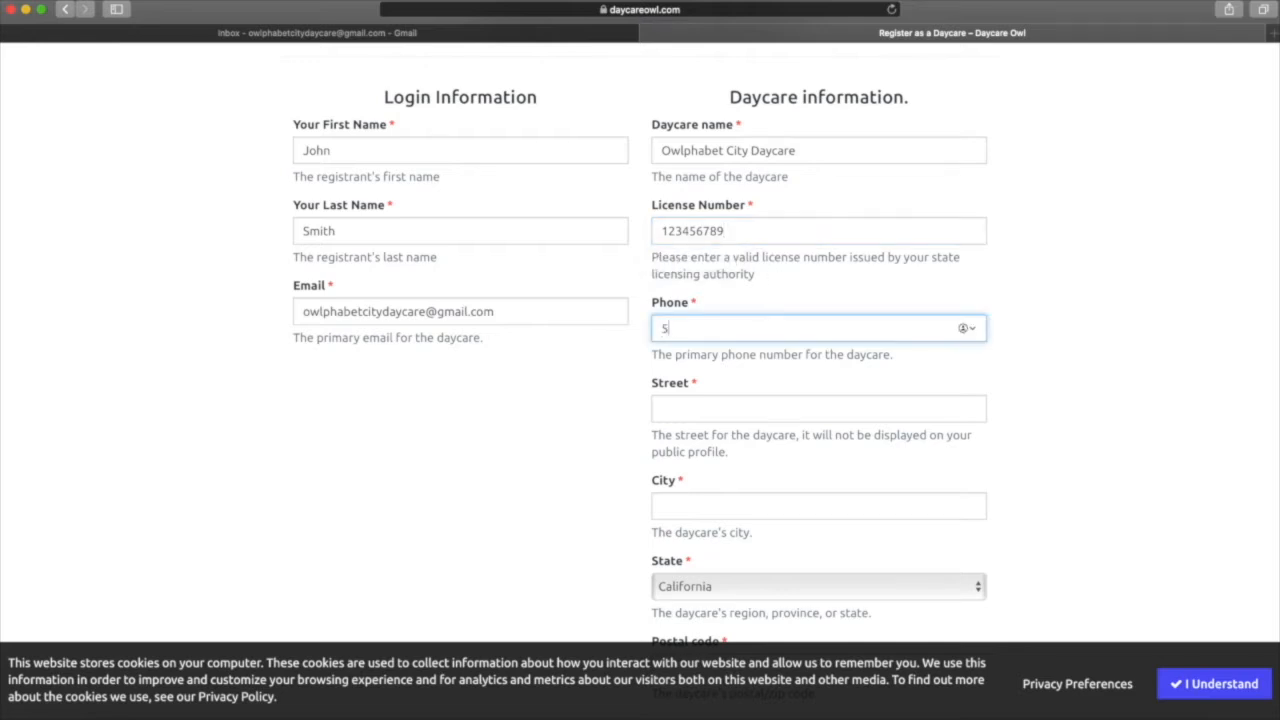
{"action": "type", "text": "555555555"}
Fill in the daycare's street address, city Anchorage and state Alaska.
{"action": "left_click", "coordinate": [764, 412]}
{"action": "scroll", "coordinate": [731, 411], "scroll_direction": "down", "scroll_amount": 3}
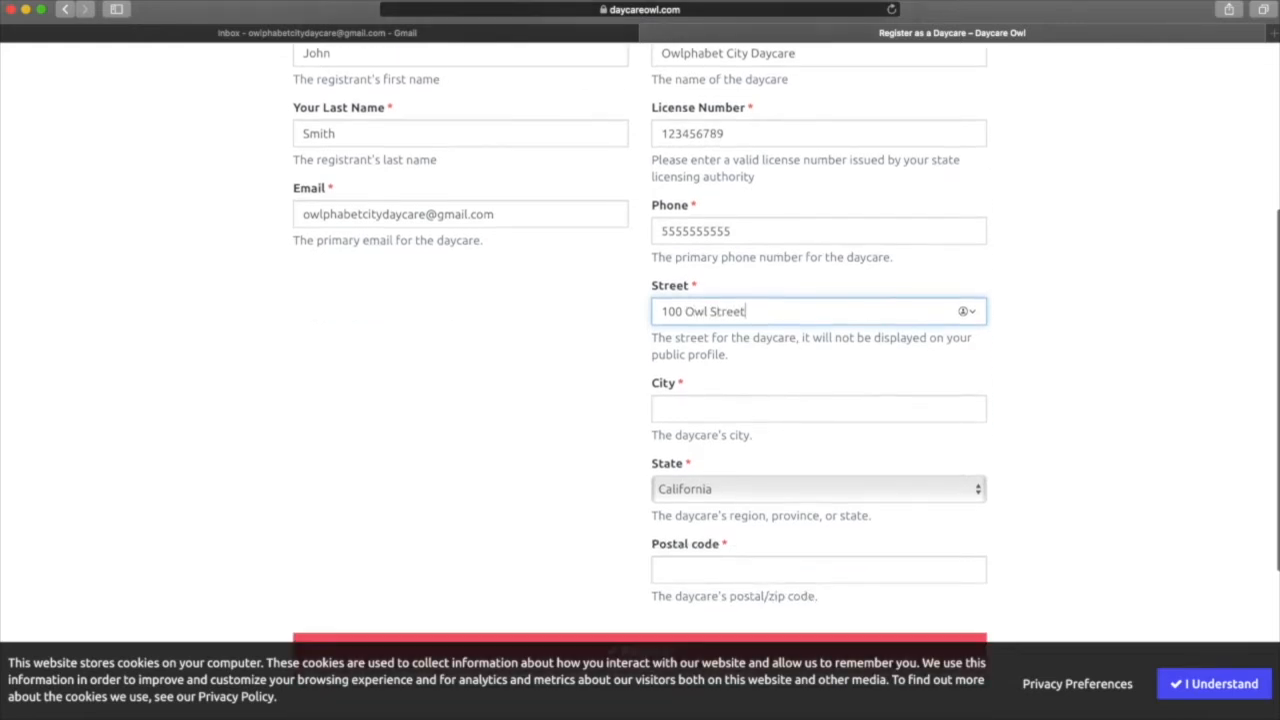
{"action": "left_click", "coordinate": [737, 377]}
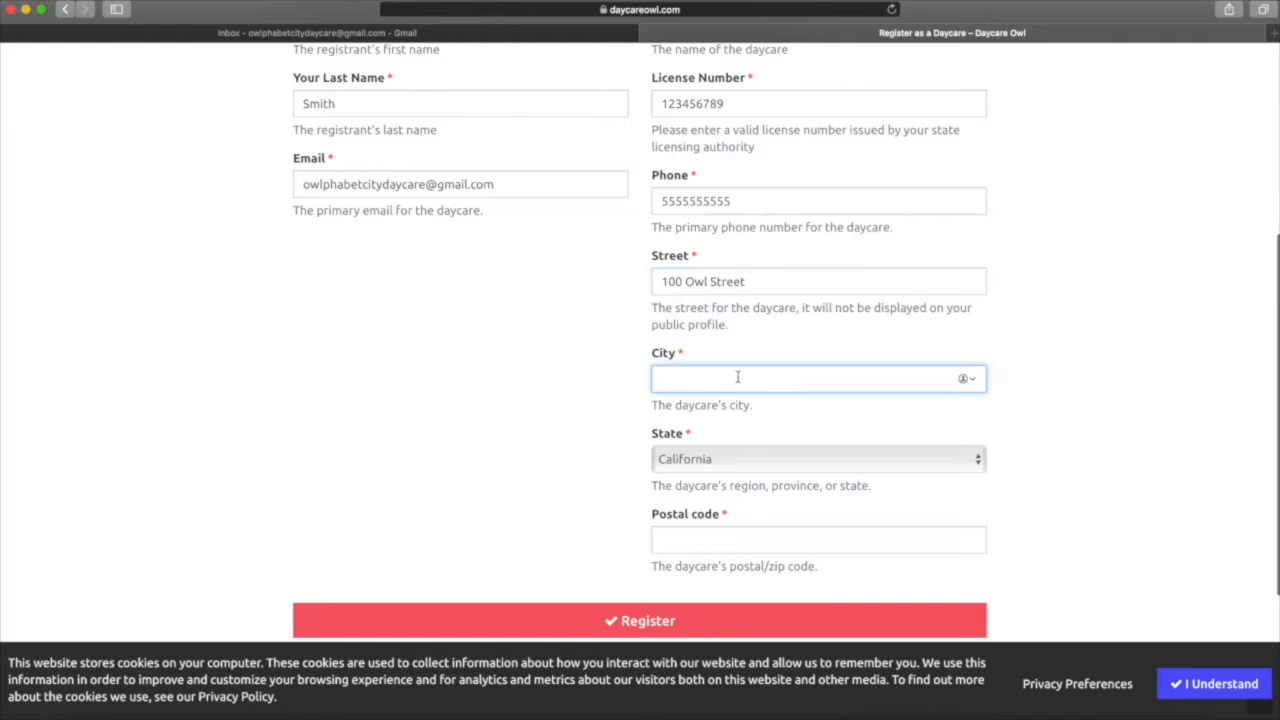
{"action": "type", "text": "Anchorage"}
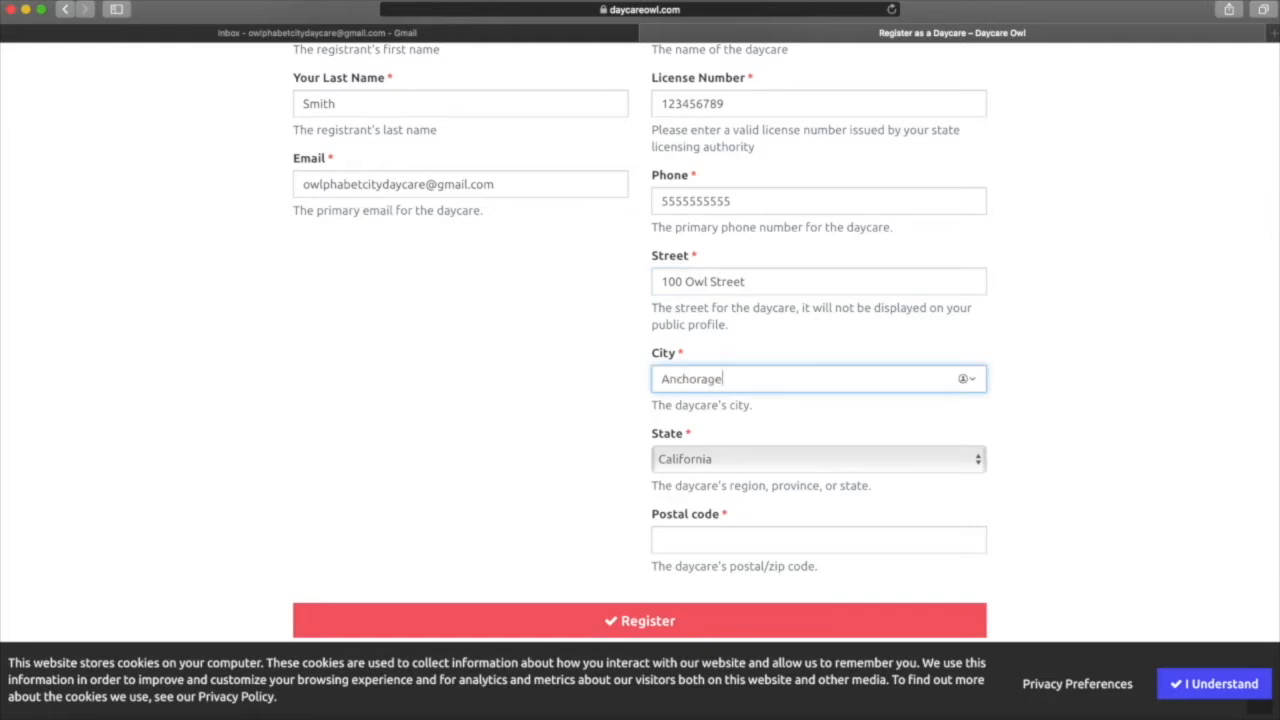
{"action": "scroll", "coordinate": [718, 366], "scroll_direction": "down", "scroll_amount": 3}
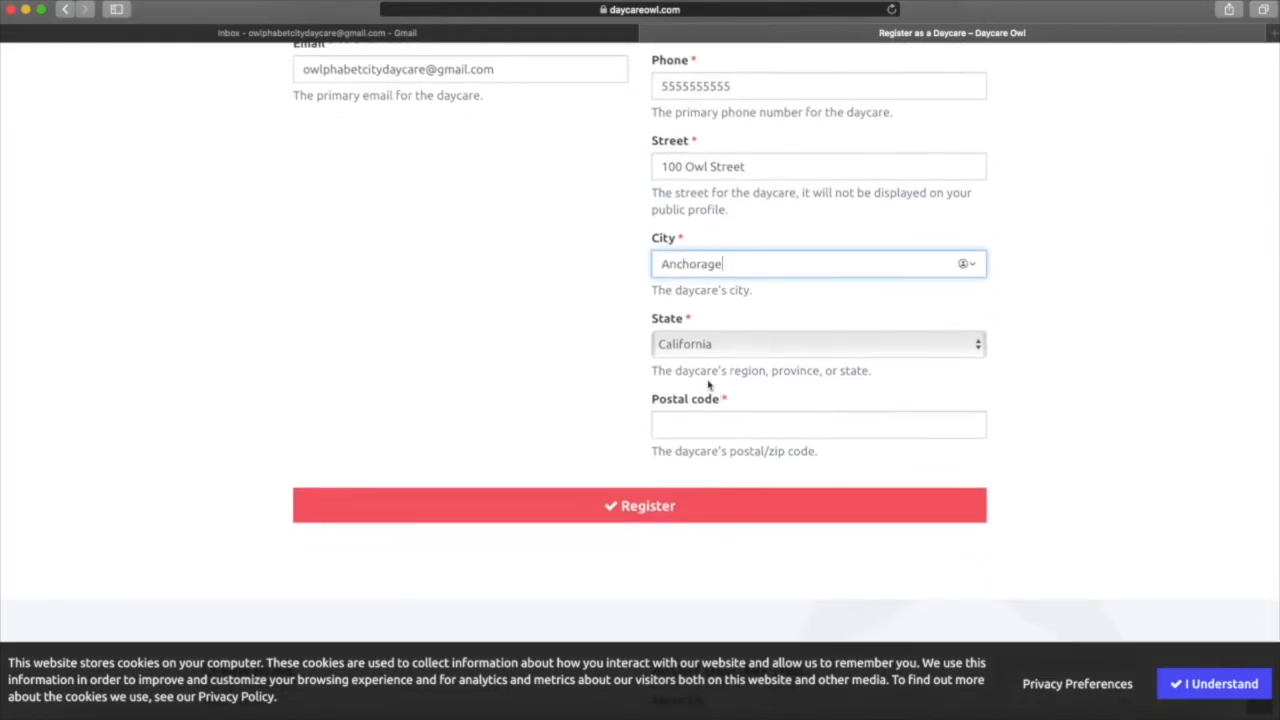
{"action": "left_click", "coordinate": [718, 346]}
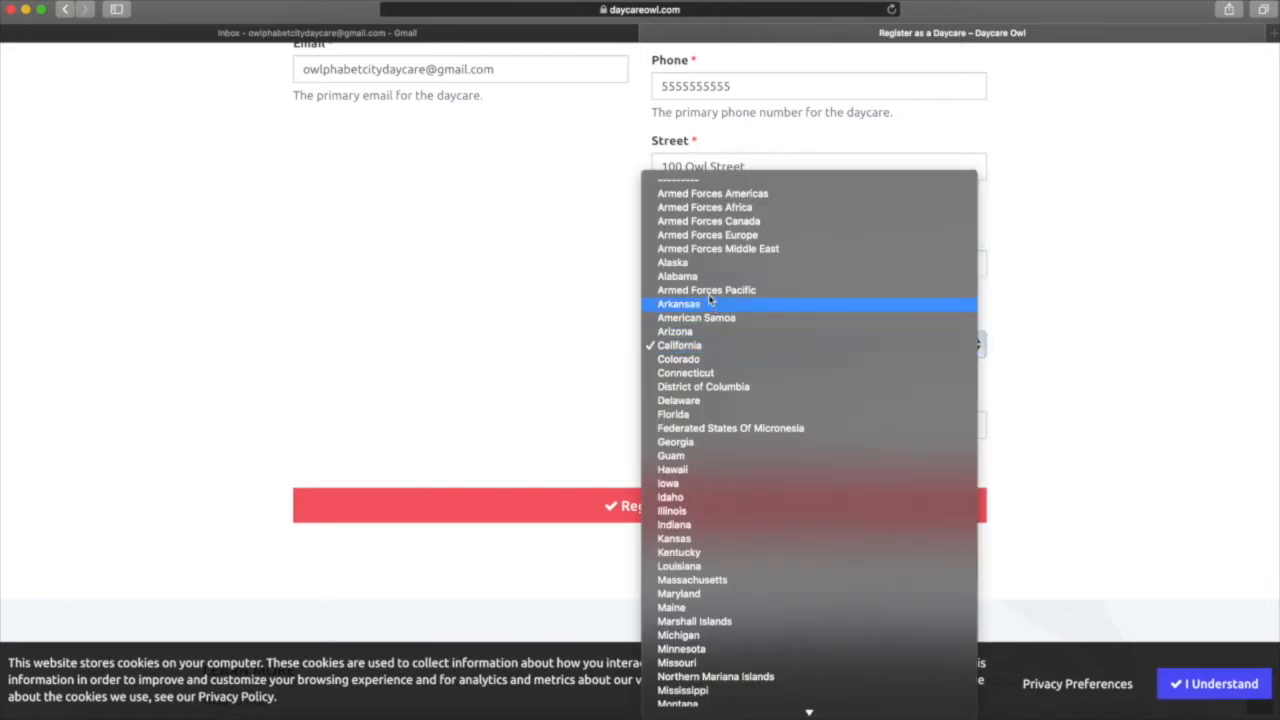
{"action": "left_click", "coordinate": [706, 266]}
Enter the postal code, submit the registration and dismiss the cookie notice.
{"action": "left_click", "coordinate": [702, 427]}
{"action": "type", "text": "99501"}
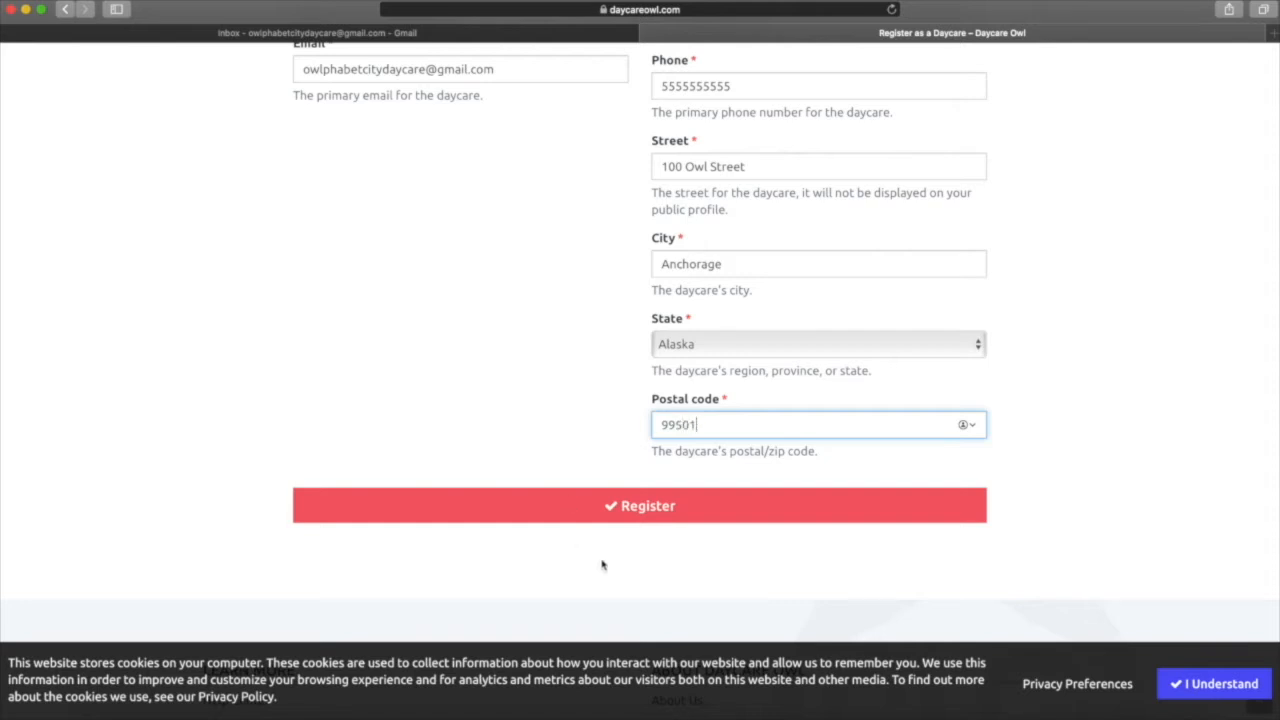
{"action": "left_click", "coordinate": [642, 512]}
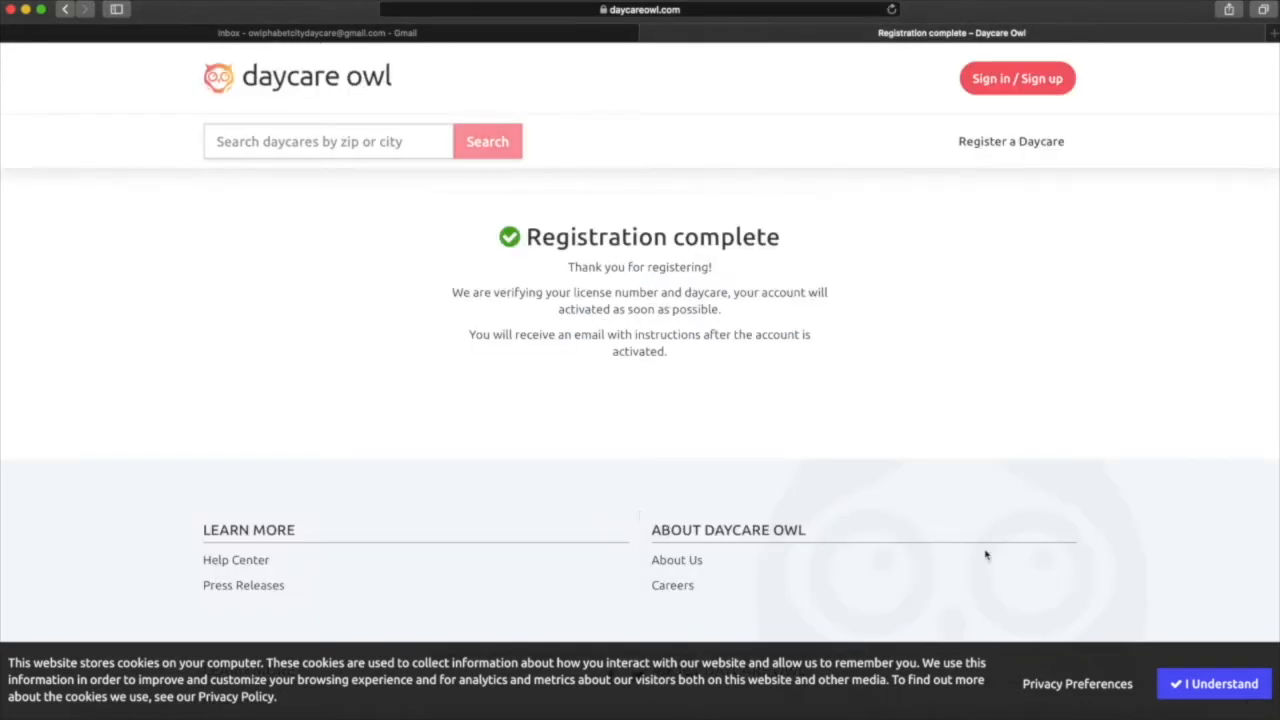
{"action": "left_click", "coordinate": [1214, 683]}
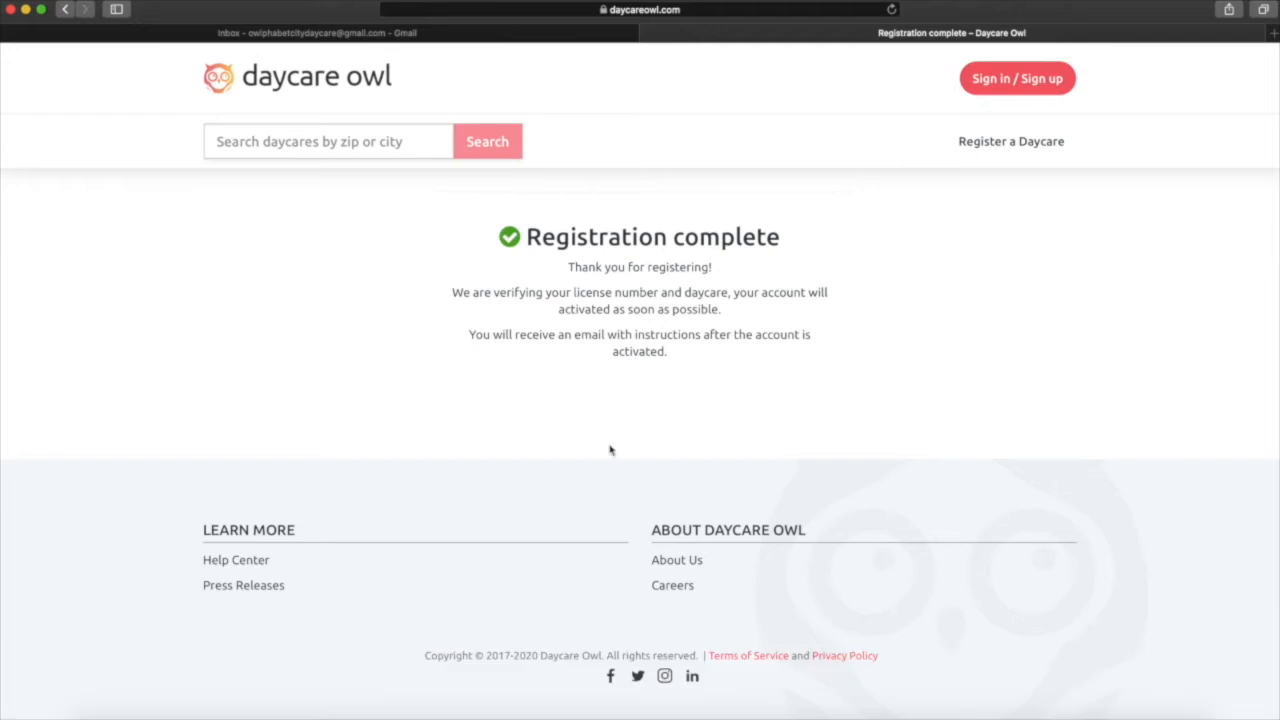
Refresh Gmail and read the Registration Received and Your Daycare is Approved emails, then return to Daycare Owl.
{"action": "left_click", "coordinate": [322, 33]}
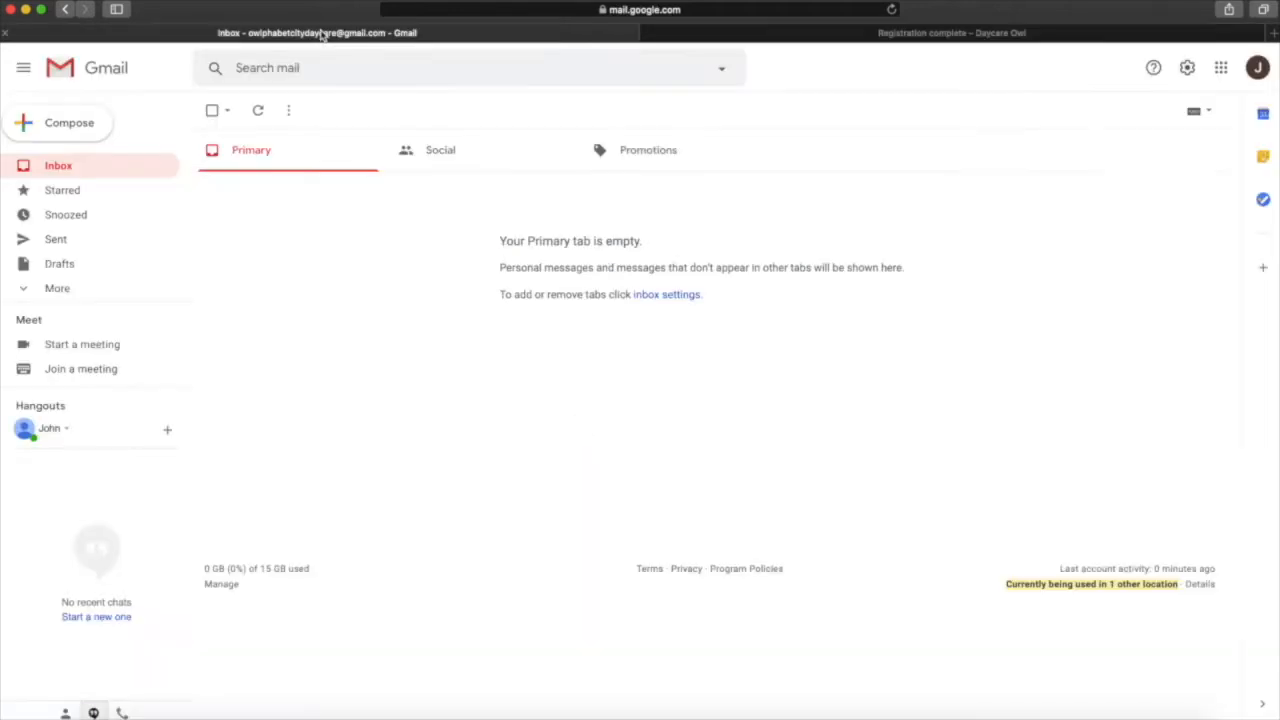
{"action": "left_click", "coordinate": [258, 112]}
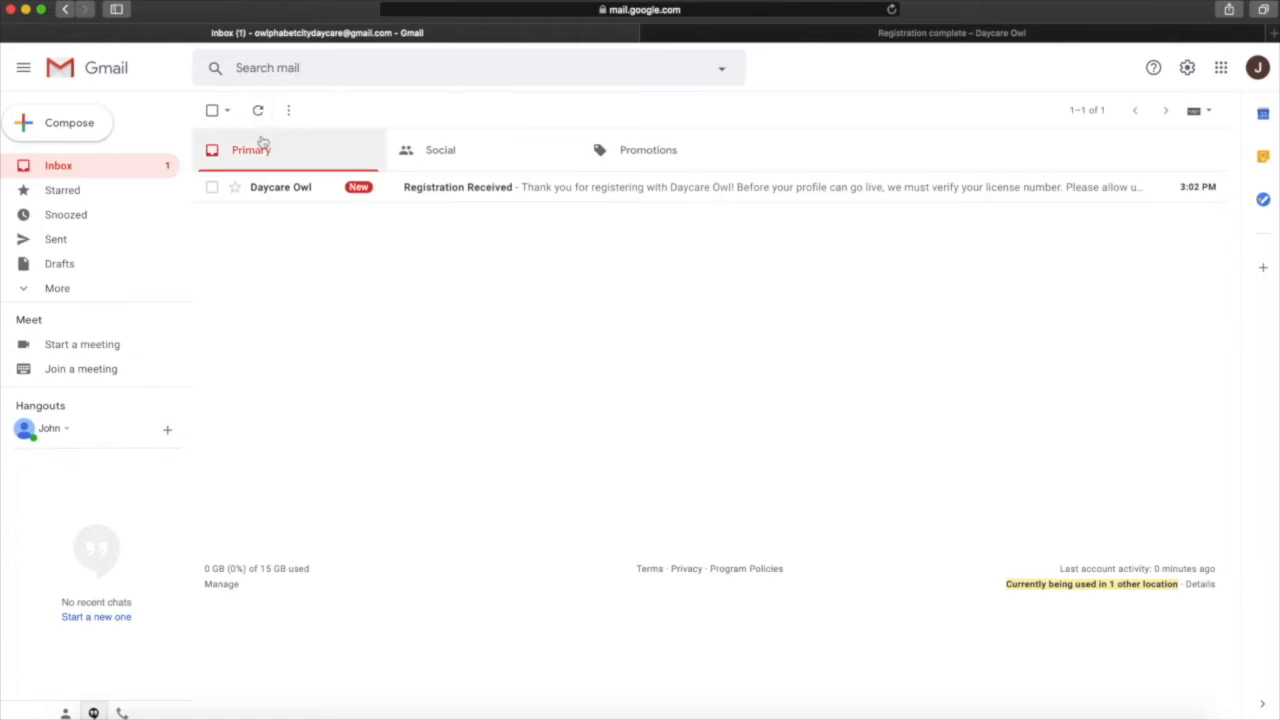
{"action": "left_click", "coordinate": [275, 195]}
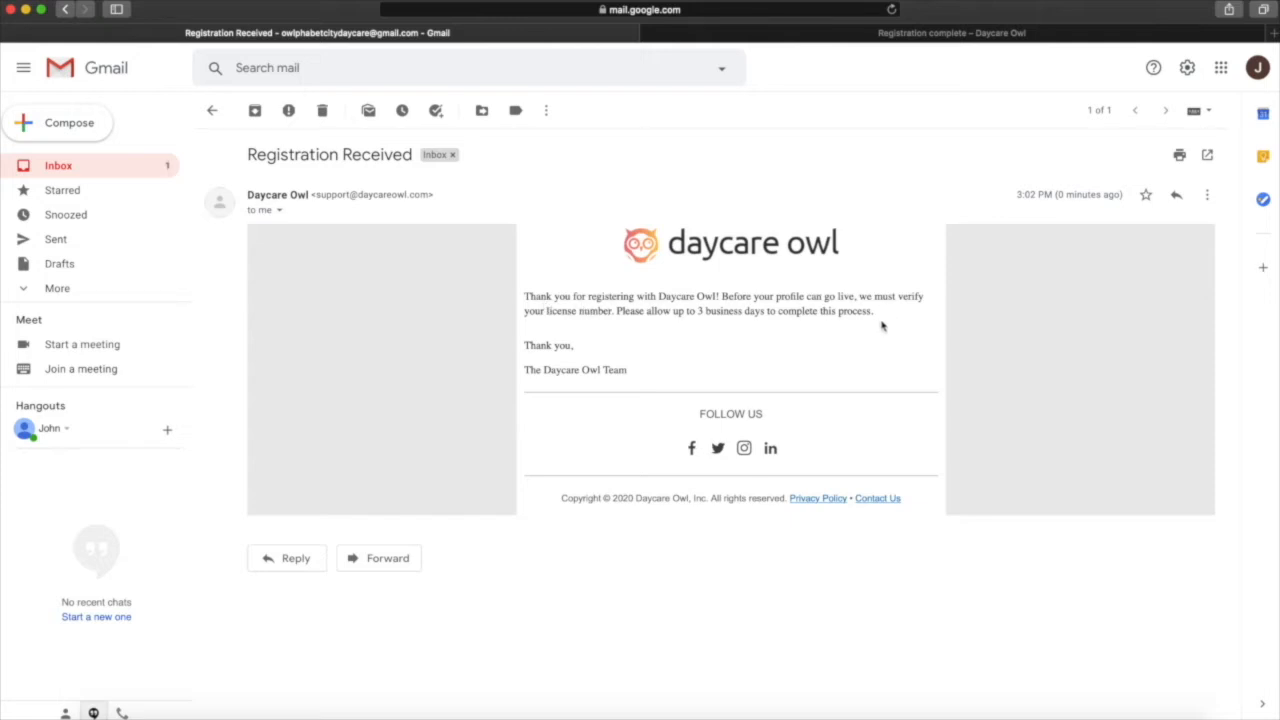
{"action": "left_click", "coordinate": [46, 170]}
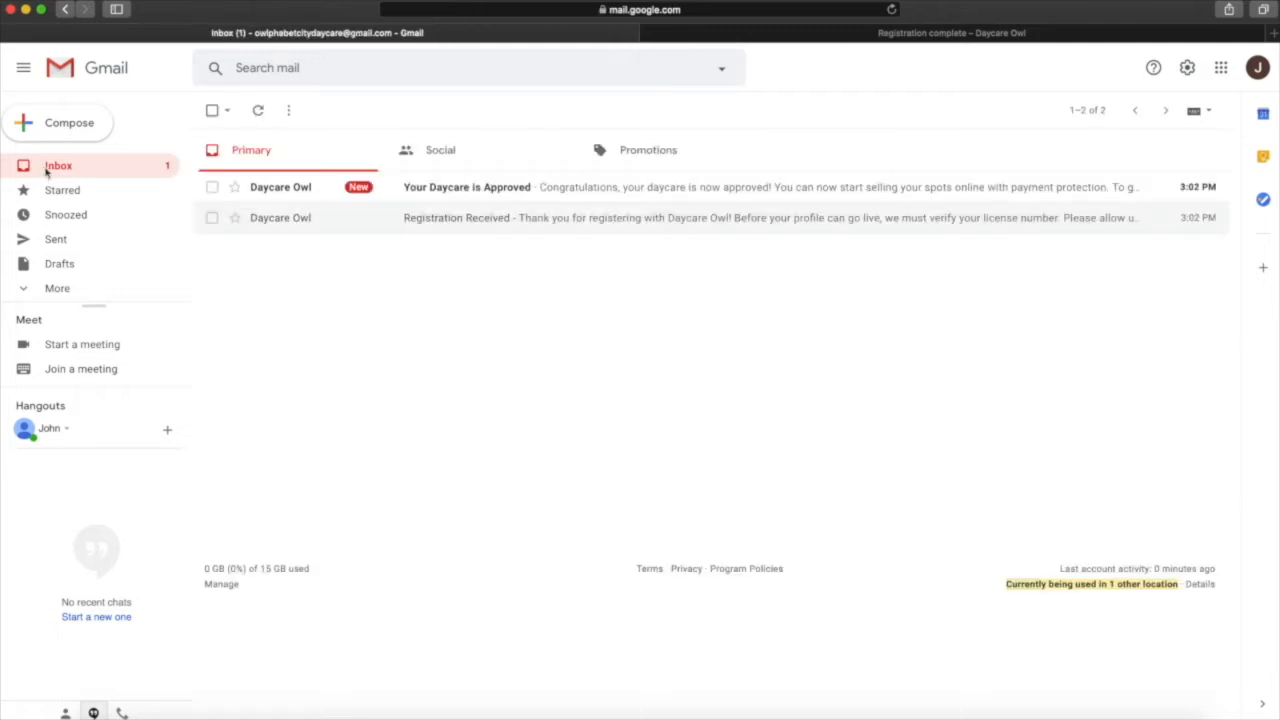
{"action": "left_click", "coordinate": [285, 190]}
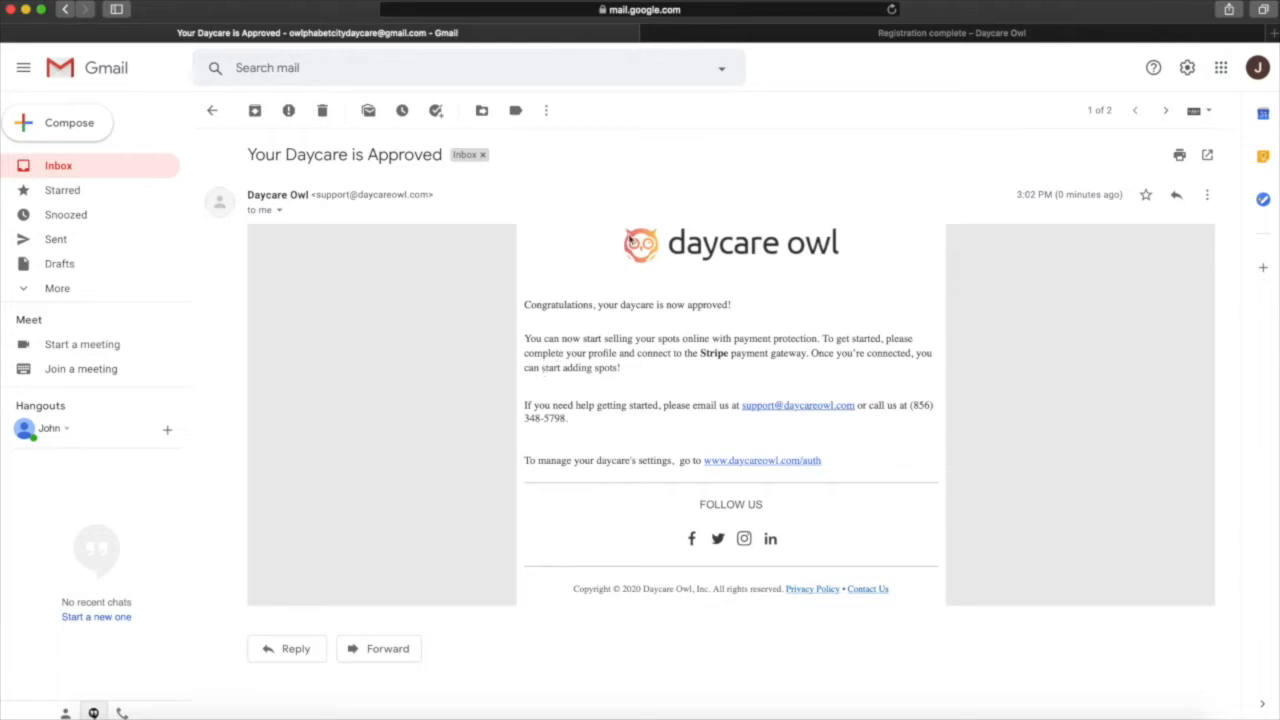
{"action": "left_click", "coordinate": [848, 33]}
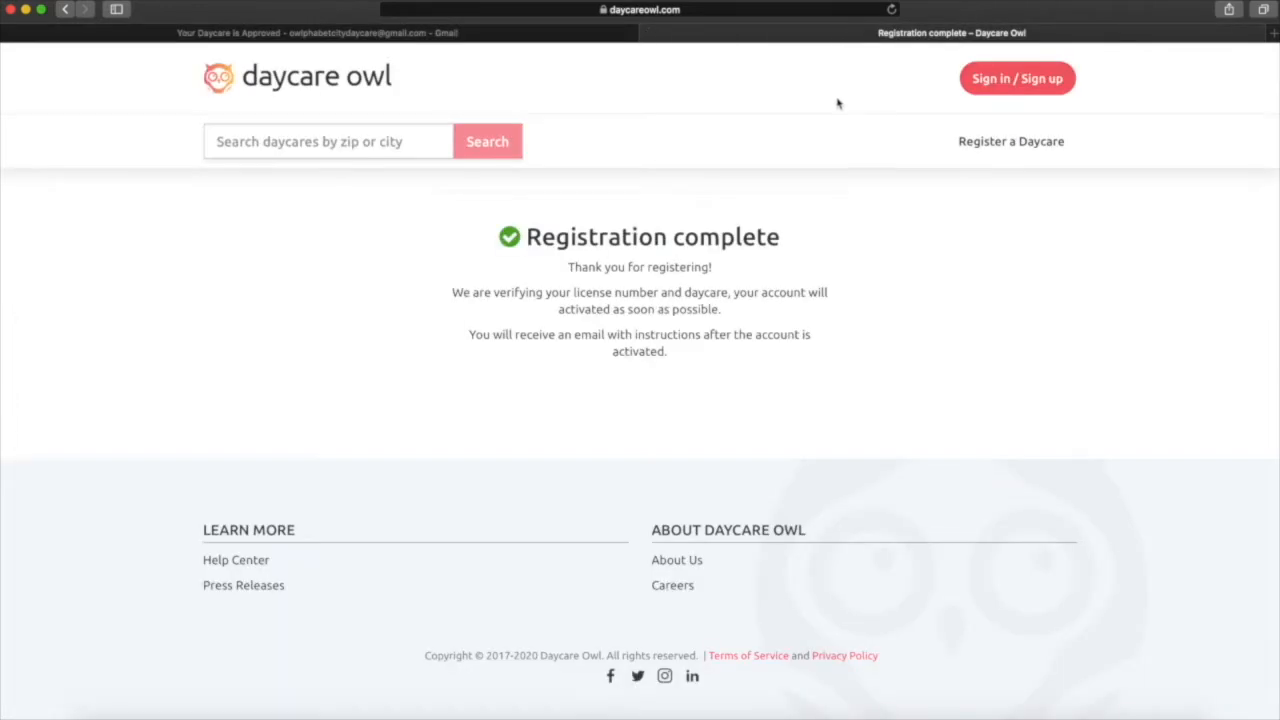
Start signing in to Daycare Owl with the daycare's e-mail address.
{"action": "left_click", "coordinate": [1016, 87]}
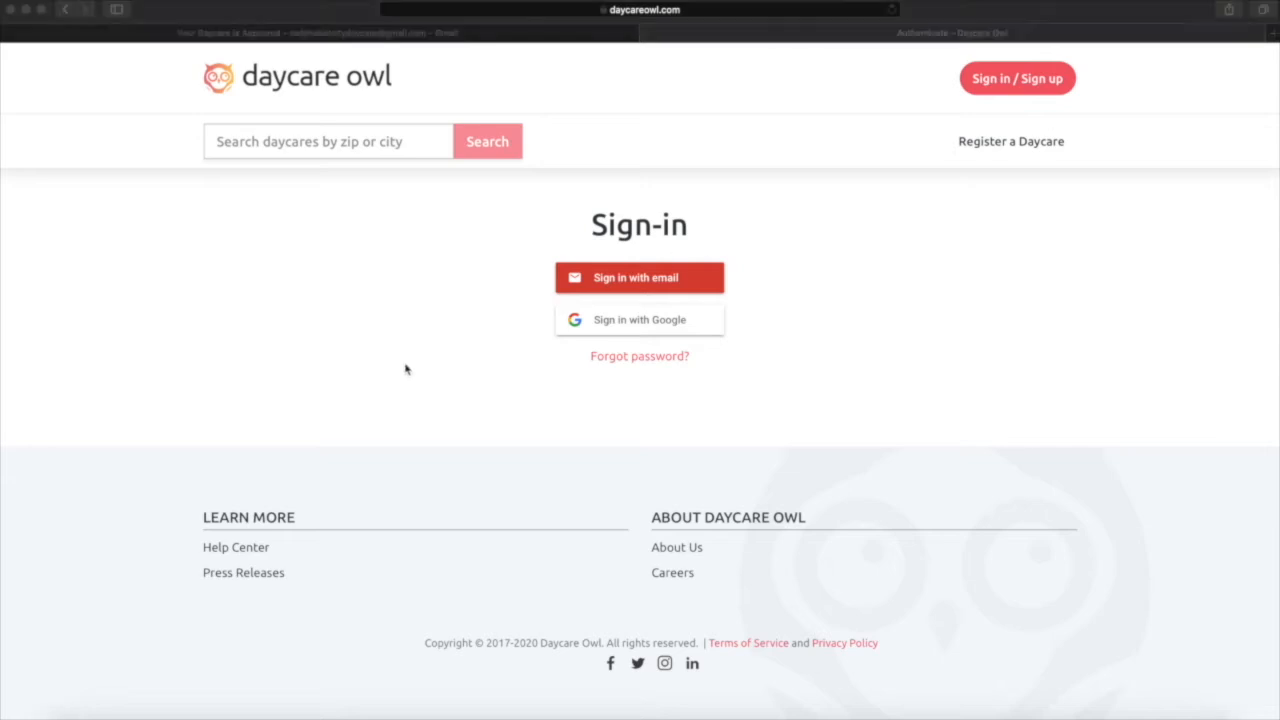
{"action": "left_click", "coordinate": [819, 253]}
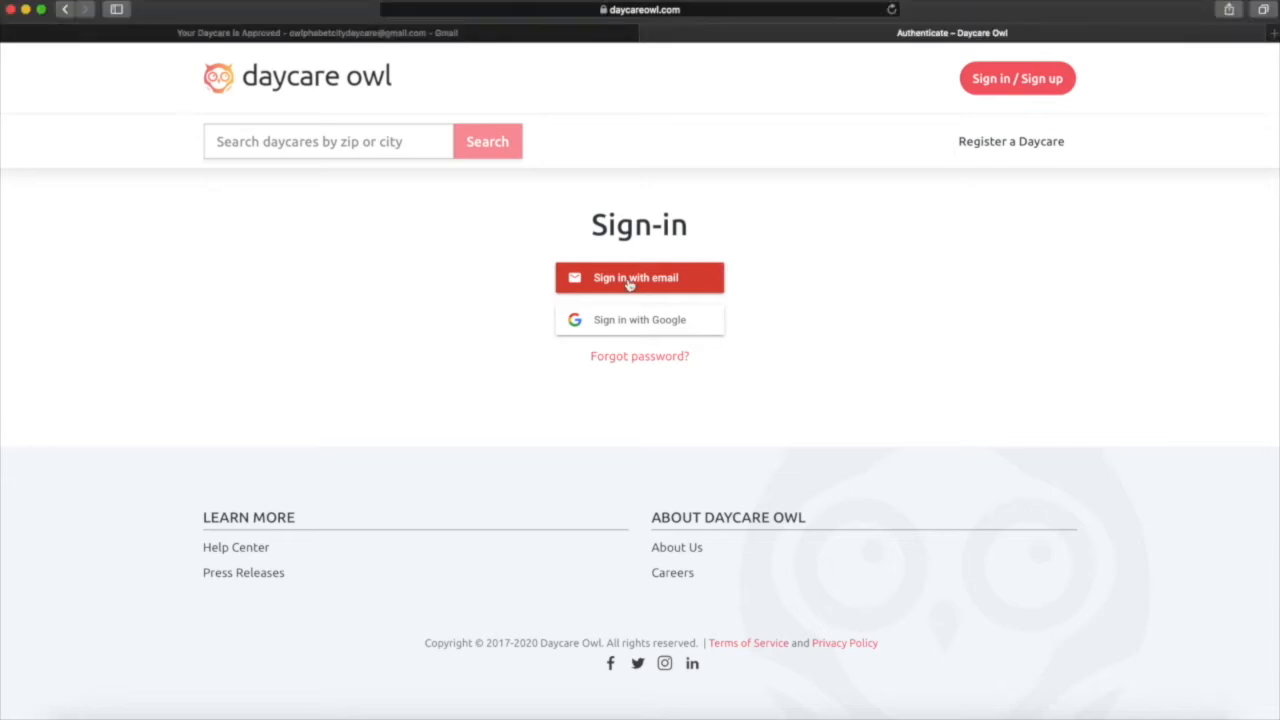
{"action": "left_click", "coordinate": [629, 280]}
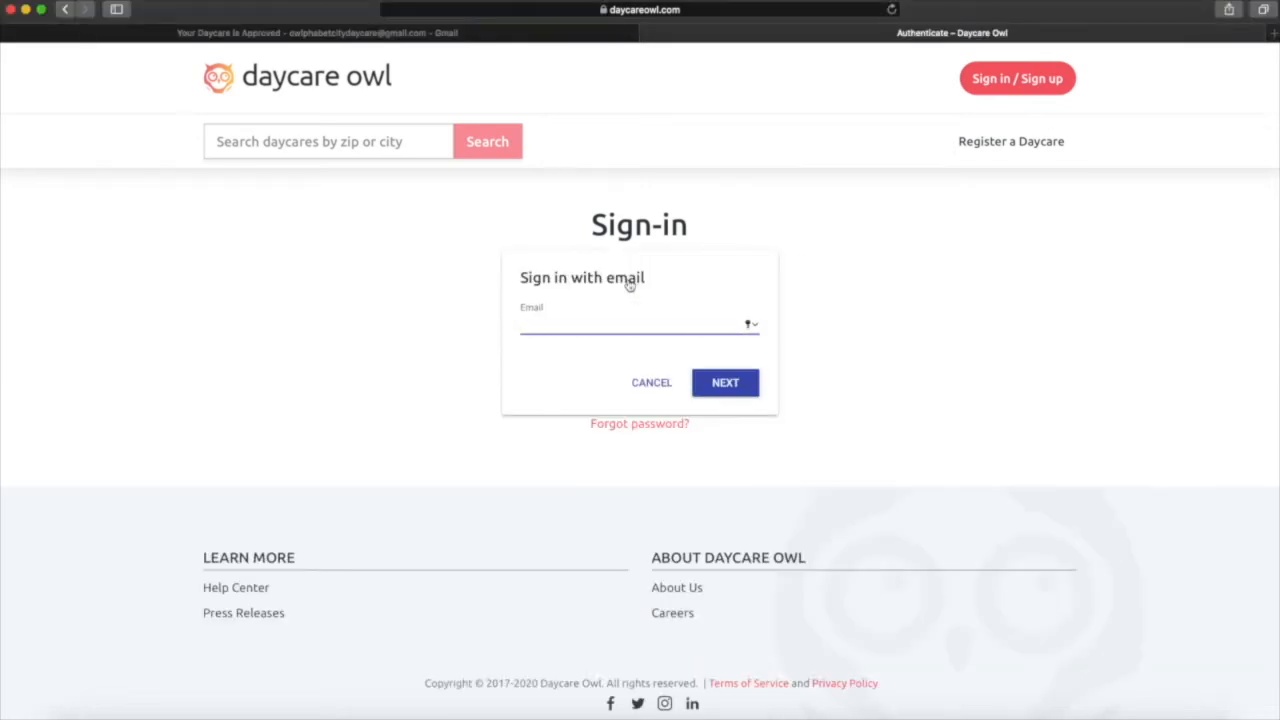
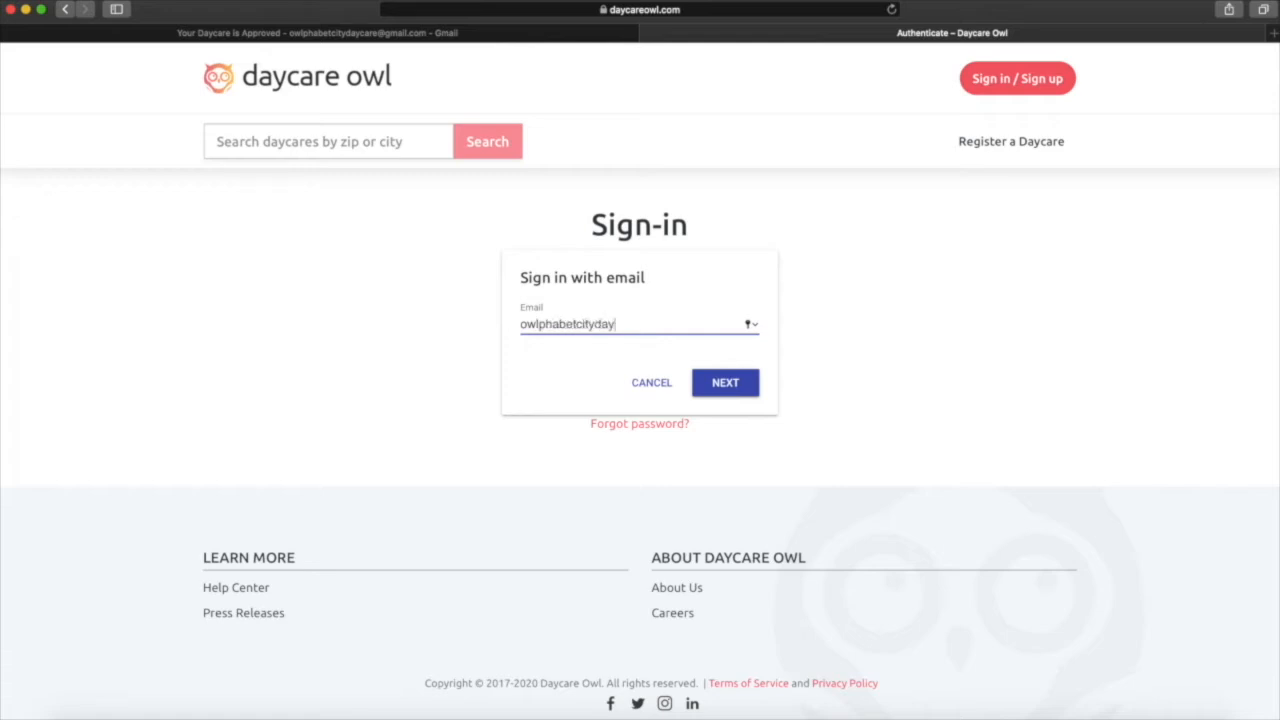
{"action": "left_click", "coordinate": [722, 381]}
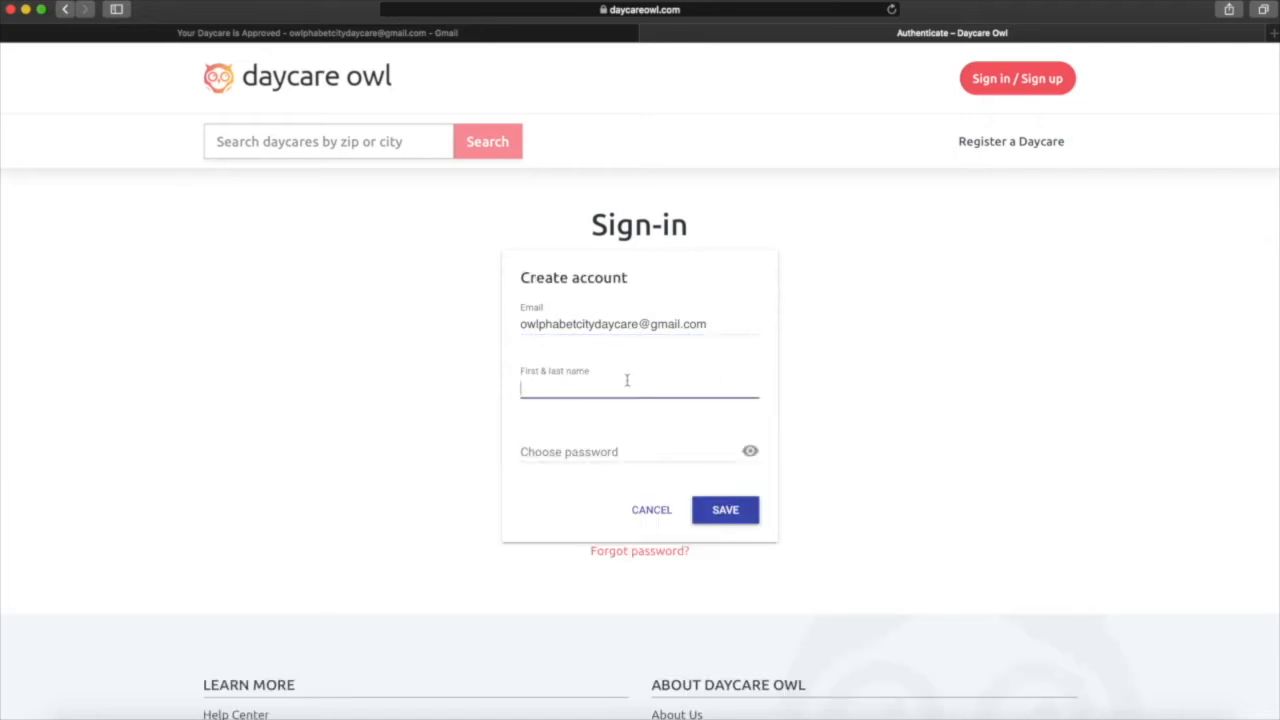
Enter the owner's name and a new password, then save the account.
{"action": "type", "text": "John Smith"}
{"action": "key", "text": "Tab"}
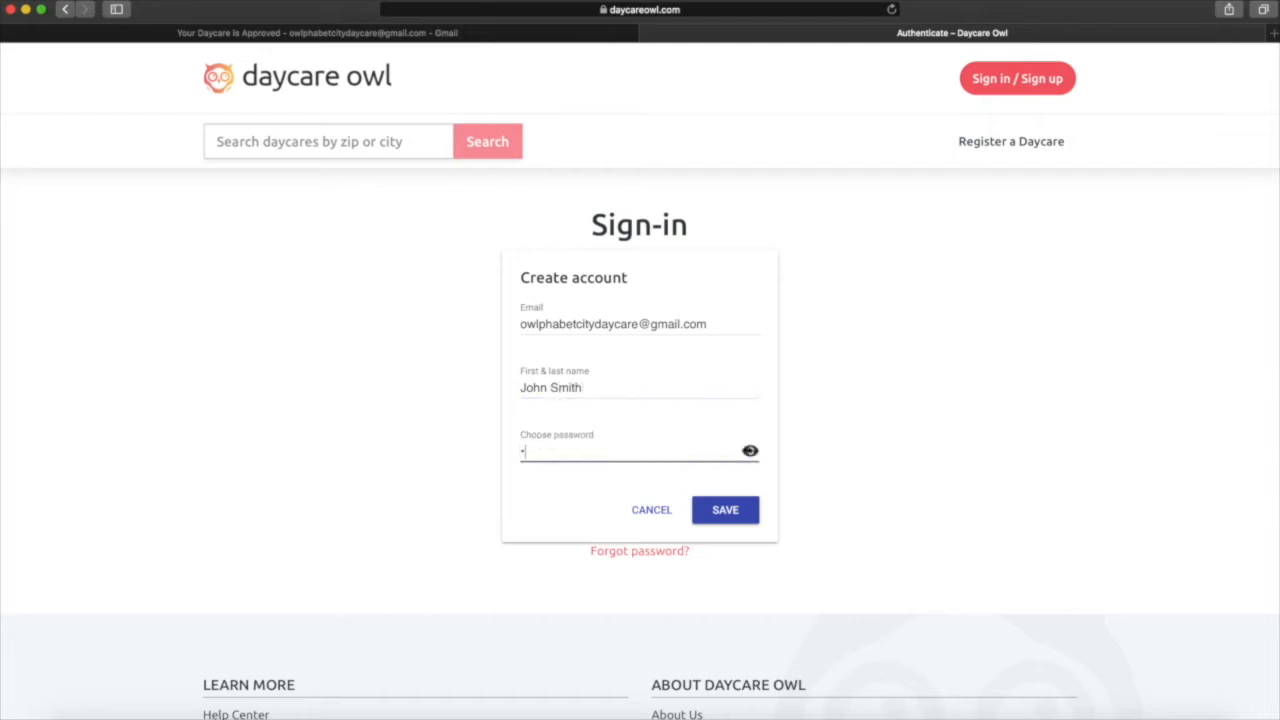
{"action": "type", "text": "••••••••"}
{"action": "left_click", "coordinate": [716, 512]}
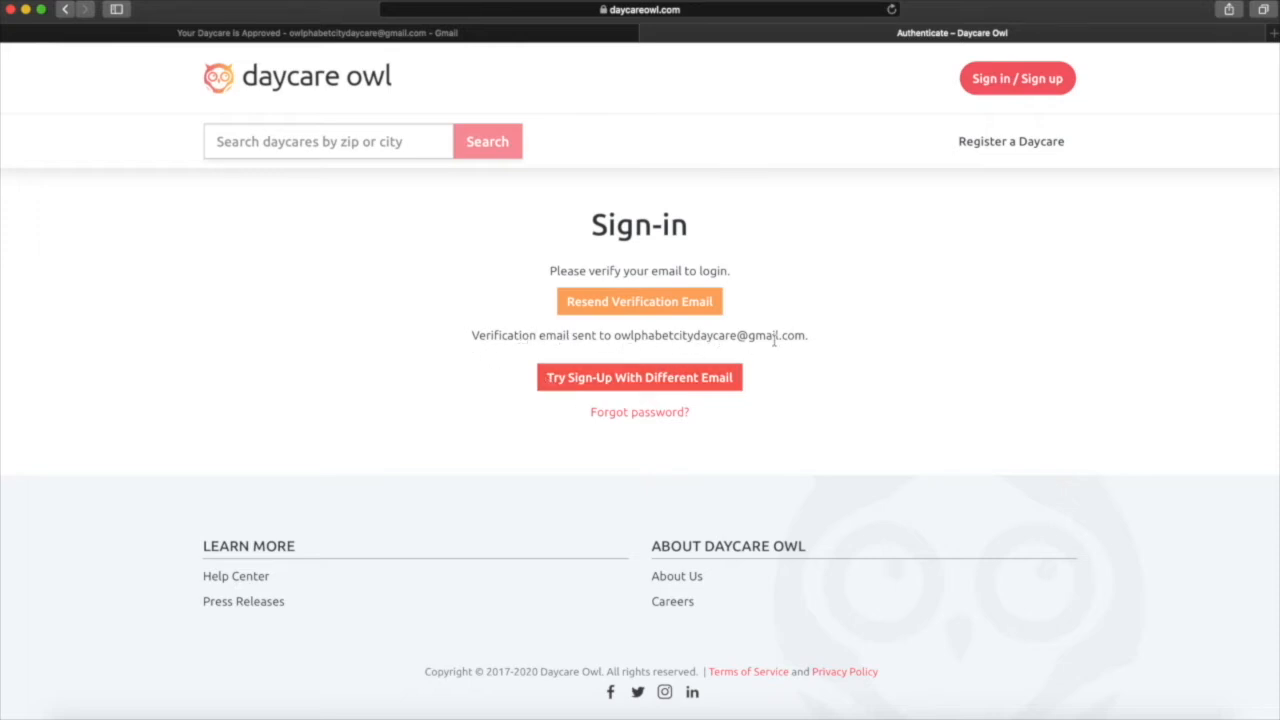
Follow the link in the Daycare Owl verification email, then return to the Daycare Owl sign-in page.
{"action": "left_click", "coordinate": [229, 34]}
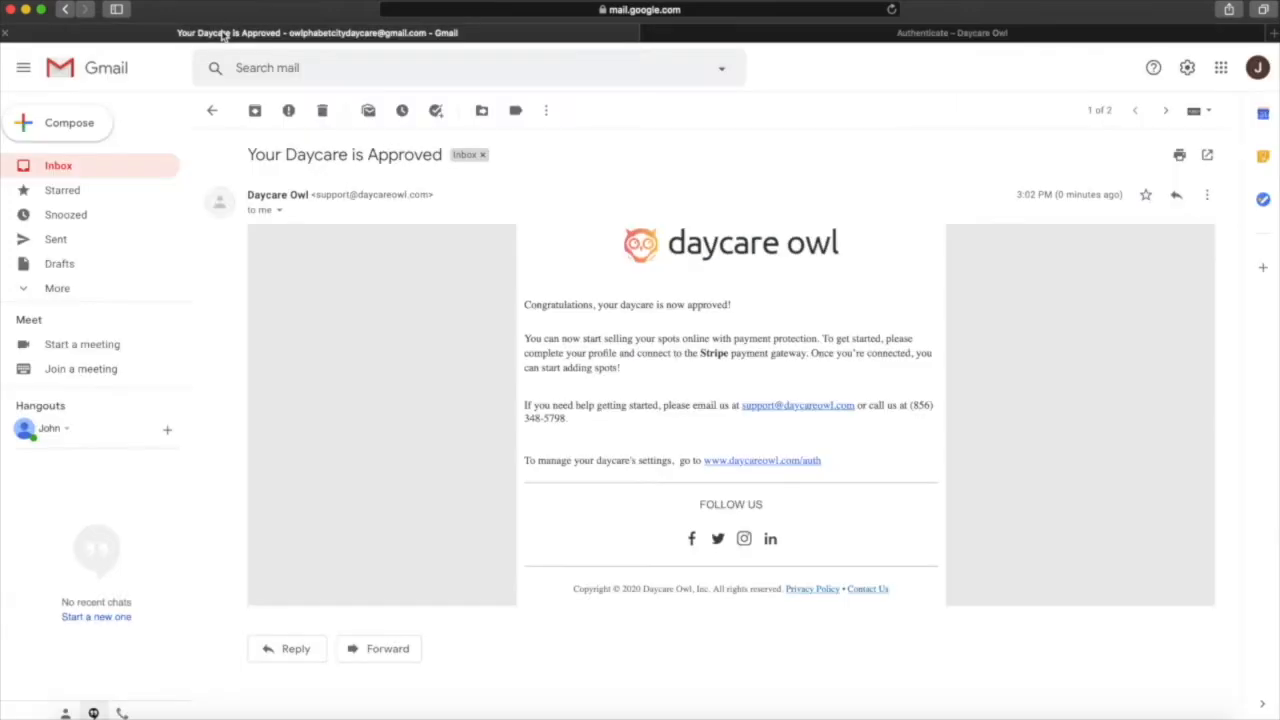
{"action": "left_click", "coordinate": [60, 168]}
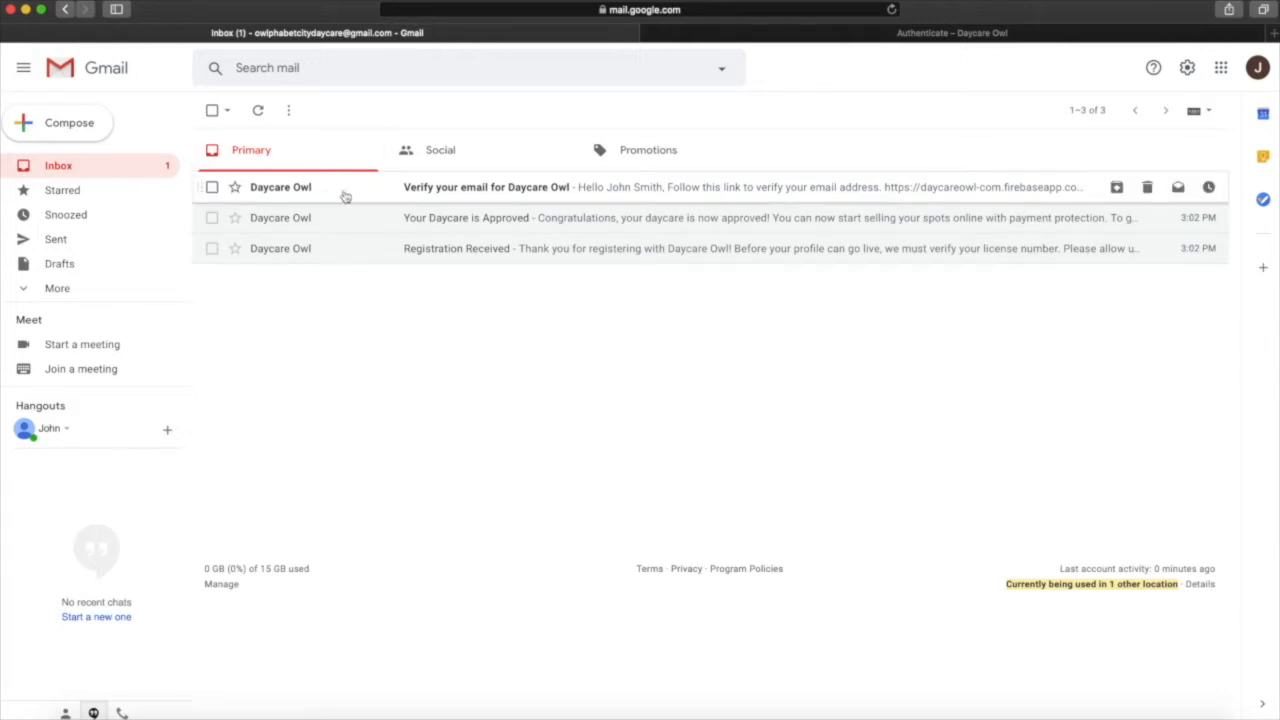
{"action": "left_click", "coordinate": [418, 190]}
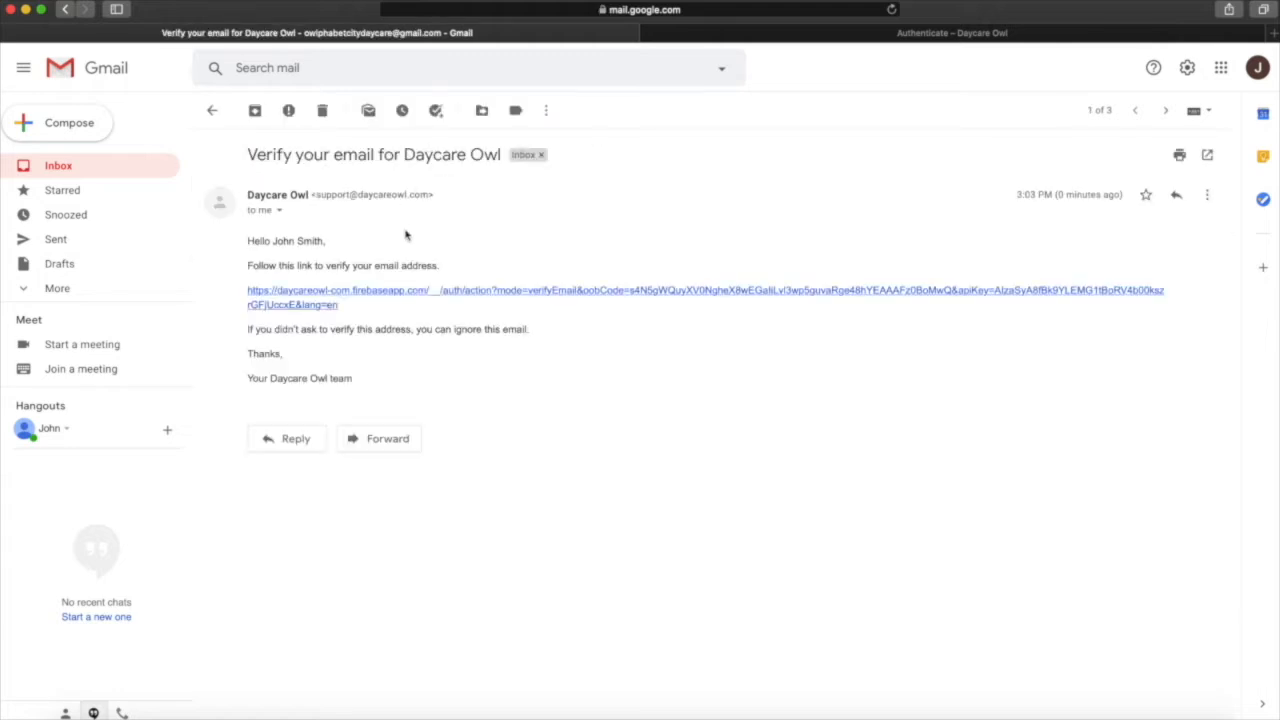
{"action": "left_click", "coordinate": [370, 298]}
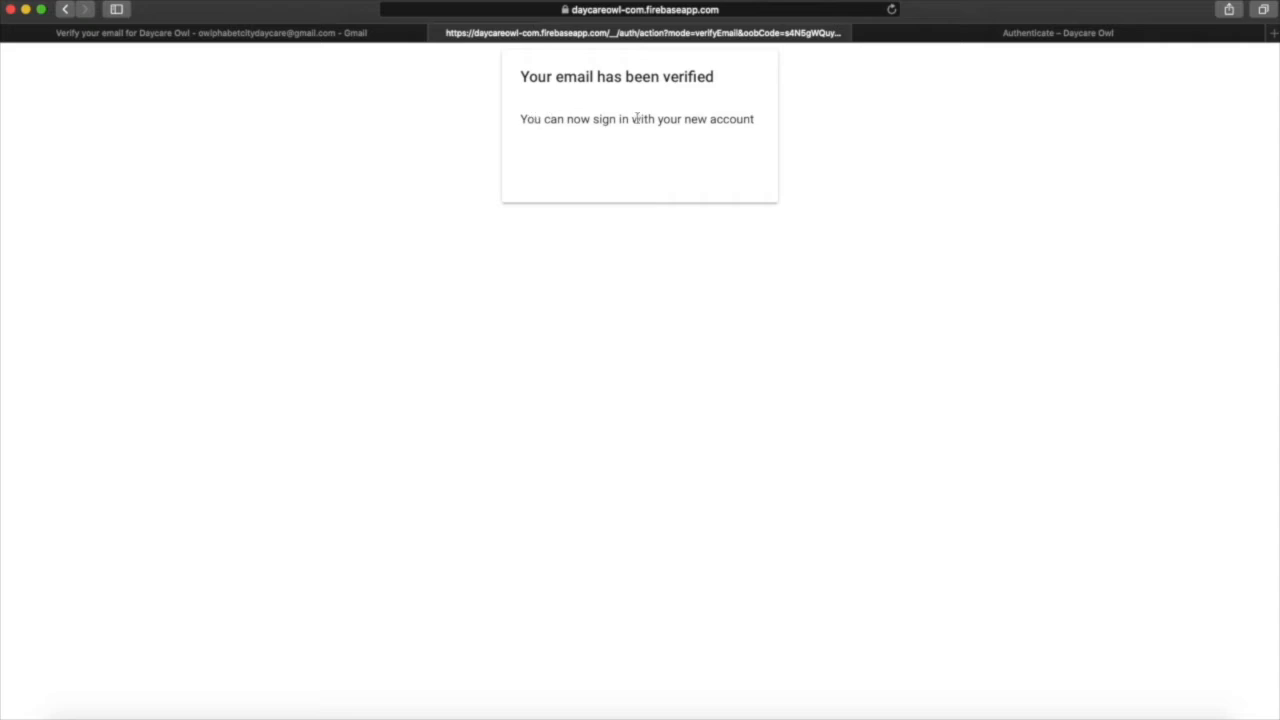
{"action": "left_click", "coordinate": [440, 34]}
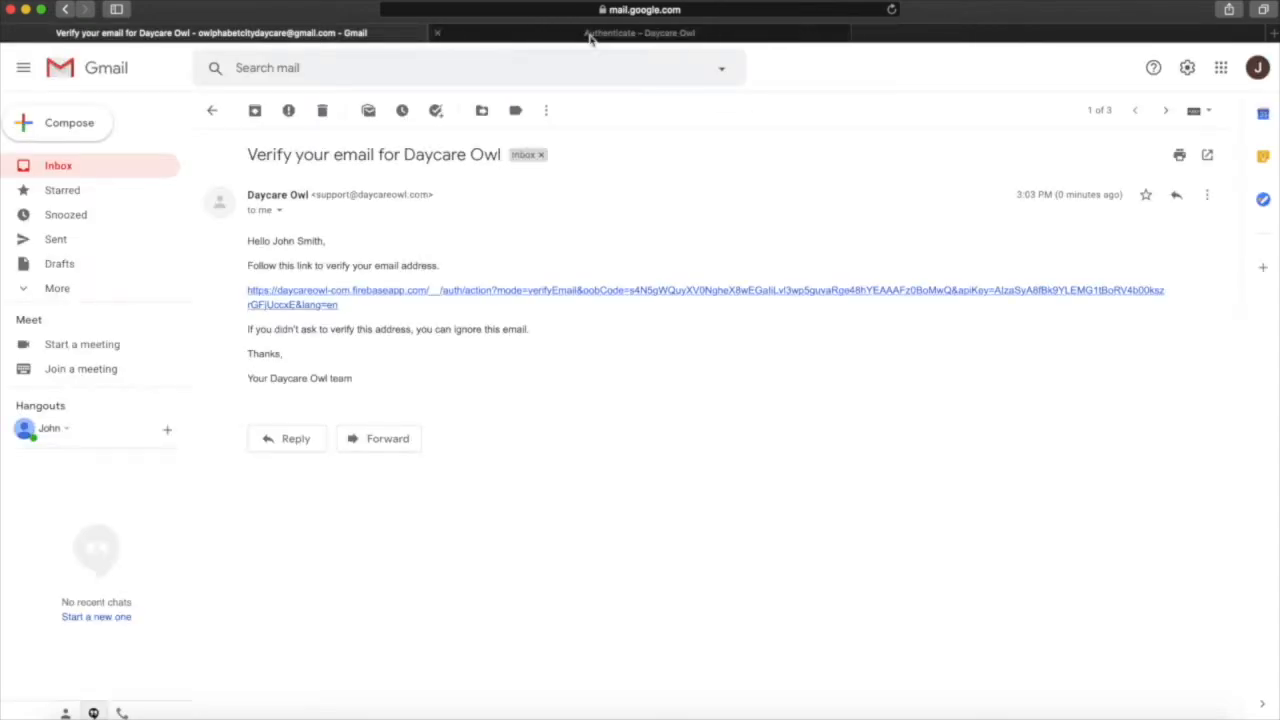
{"action": "left_click", "coordinate": [110, 173]}
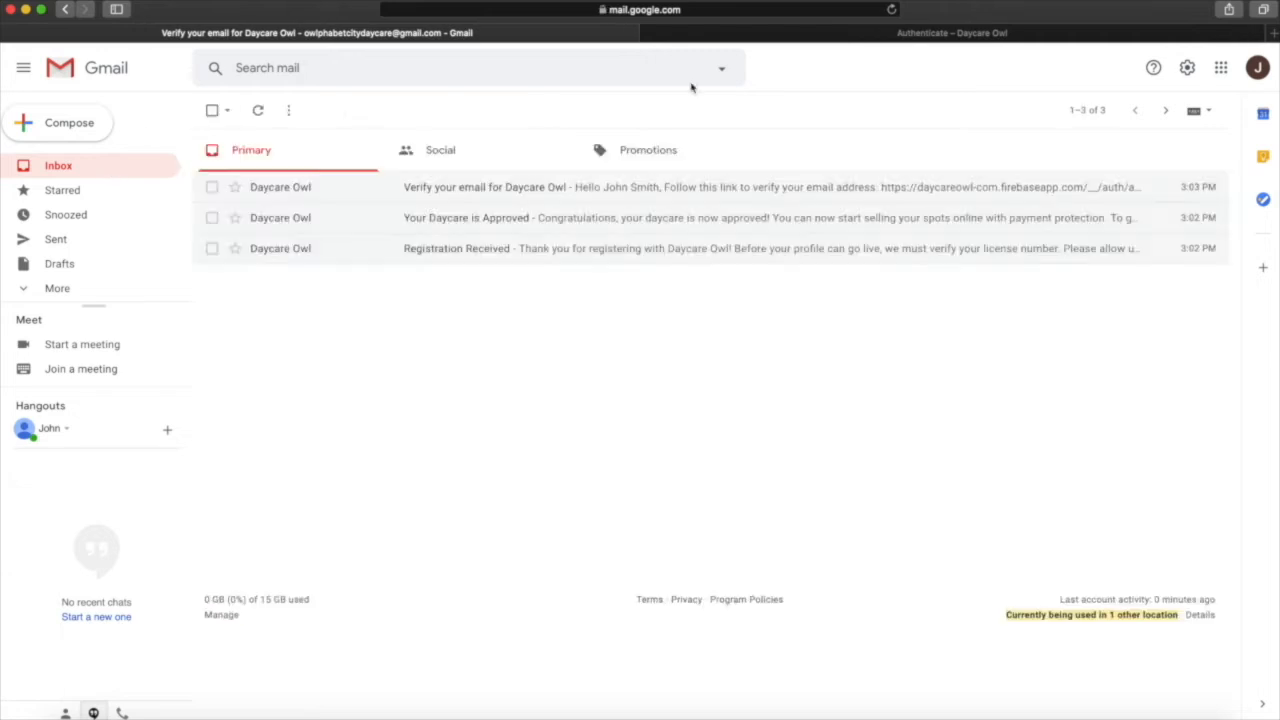
{"action": "left_click", "coordinate": [881, 38]}
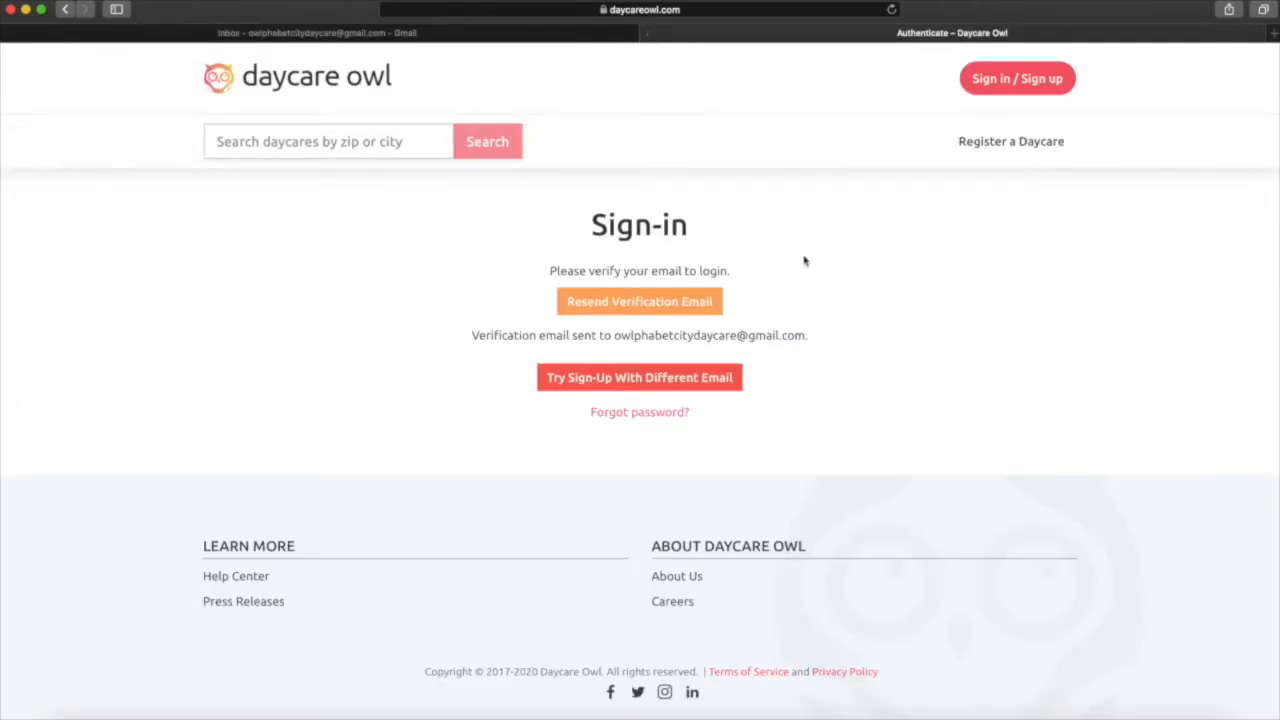
Sign in to the verified account and open the Owlphabet City Daycare profile.
{"action": "left_click", "coordinate": [979, 92]}
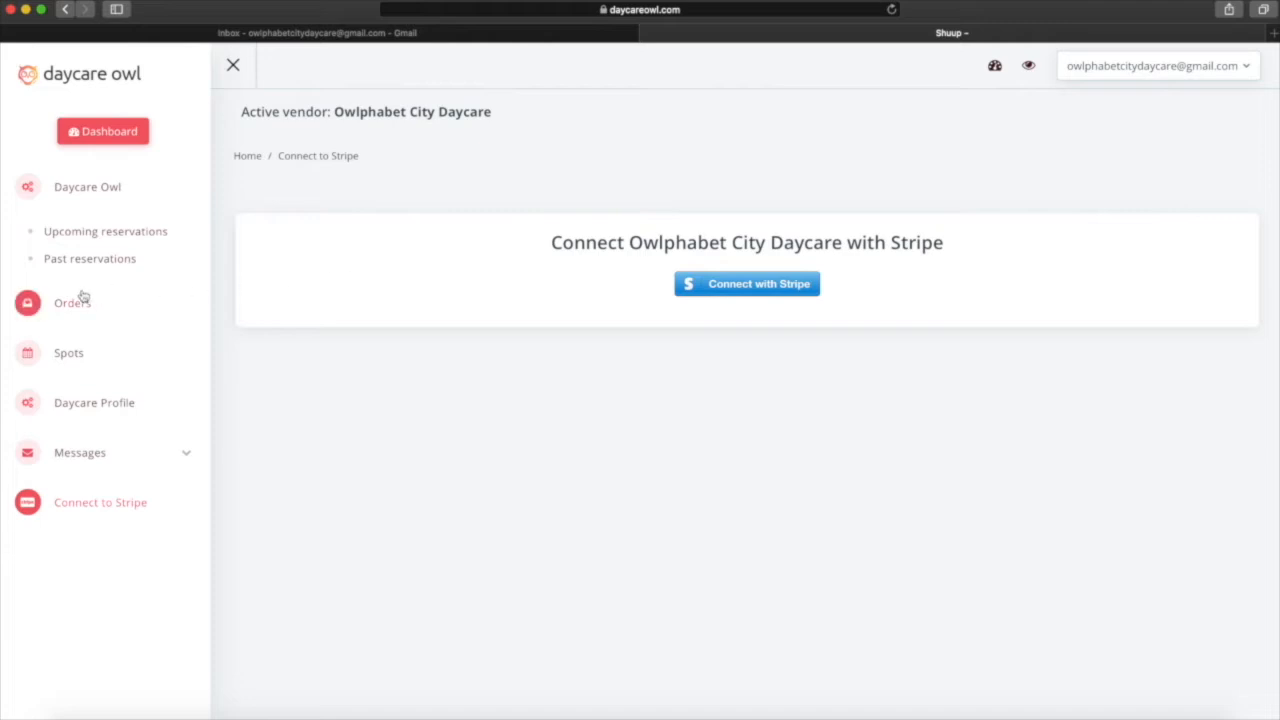
{"action": "left_click", "coordinate": [70, 404]}
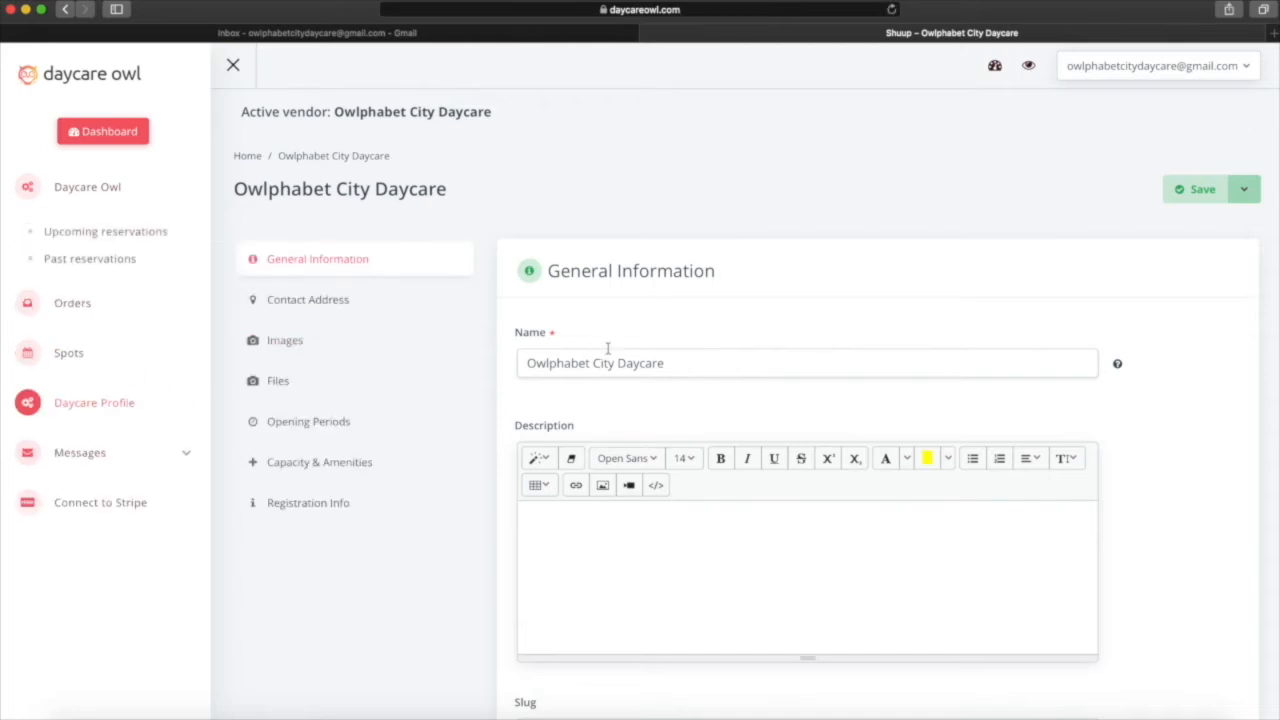
Write 'Daycare based in Anchorage, Alaska.' in the profile's Description editor.
{"action": "scroll", "coordinate": [606, 345], "scroll_direction": "down", "scroll_amount": 3}
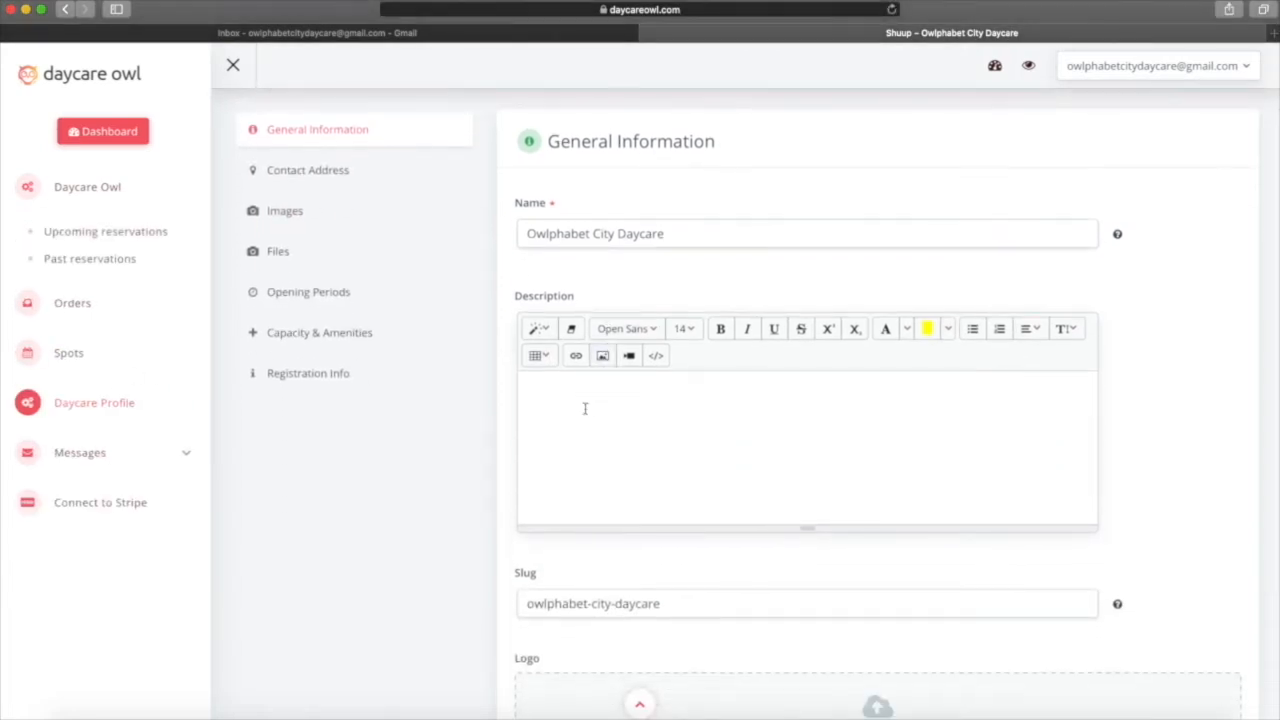
{"action": "left_click", "coordinate": [585, 412]}
{"action": "type", "text": "Daycare based in Anch"}
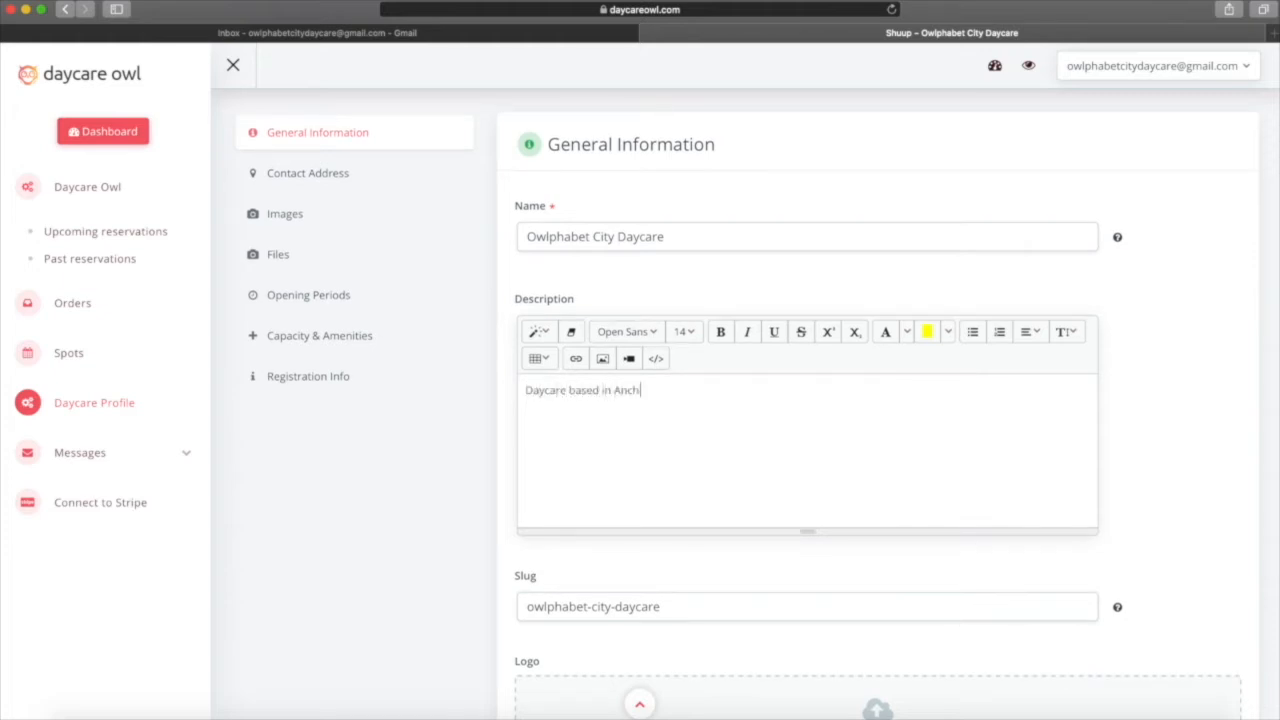
{"action": "type", "text": "orage, ALaska."}
{"action": "scroll", "coordinate": [594, 491], "scroll_direction": "down", "scroll_amount": 3}
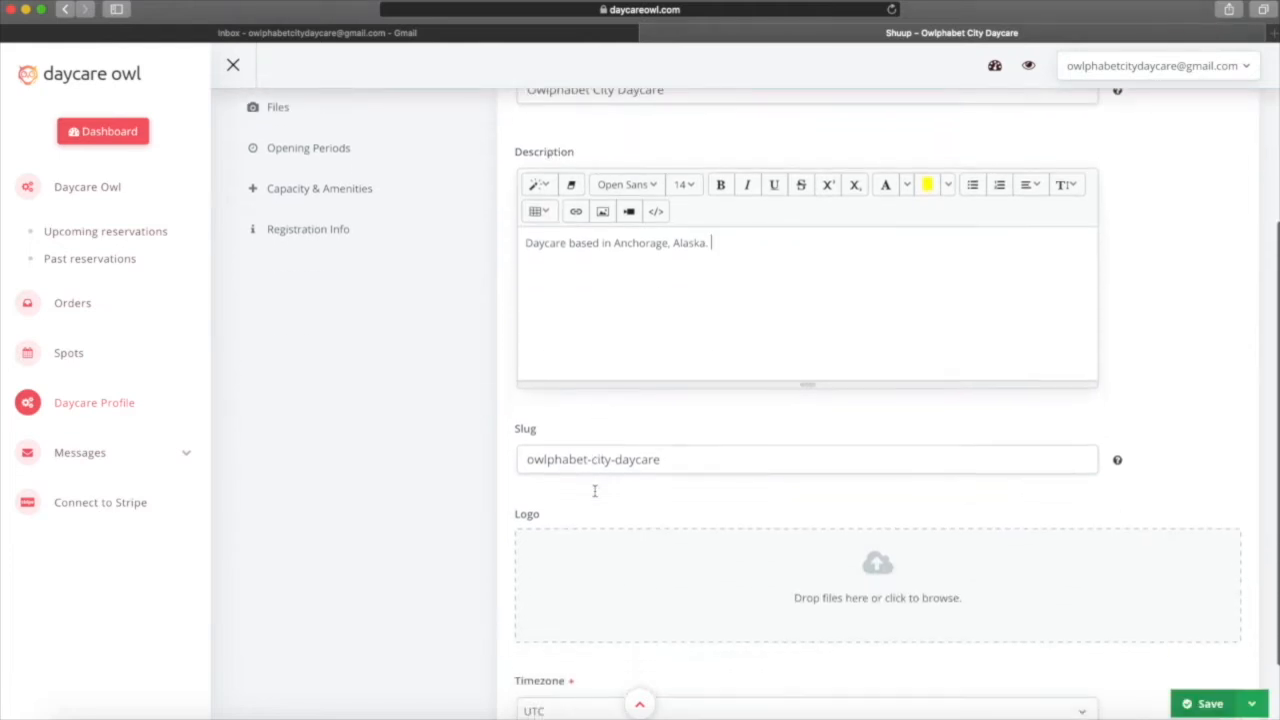
{"action": "scroll", "coordinate": [594, 494], "scroll_direction": "down", "scroll_amount": 1}
{"action": "scroll", "coordinate": [851, 543], "scroll_direction": "down", "scroll_amount": 1}
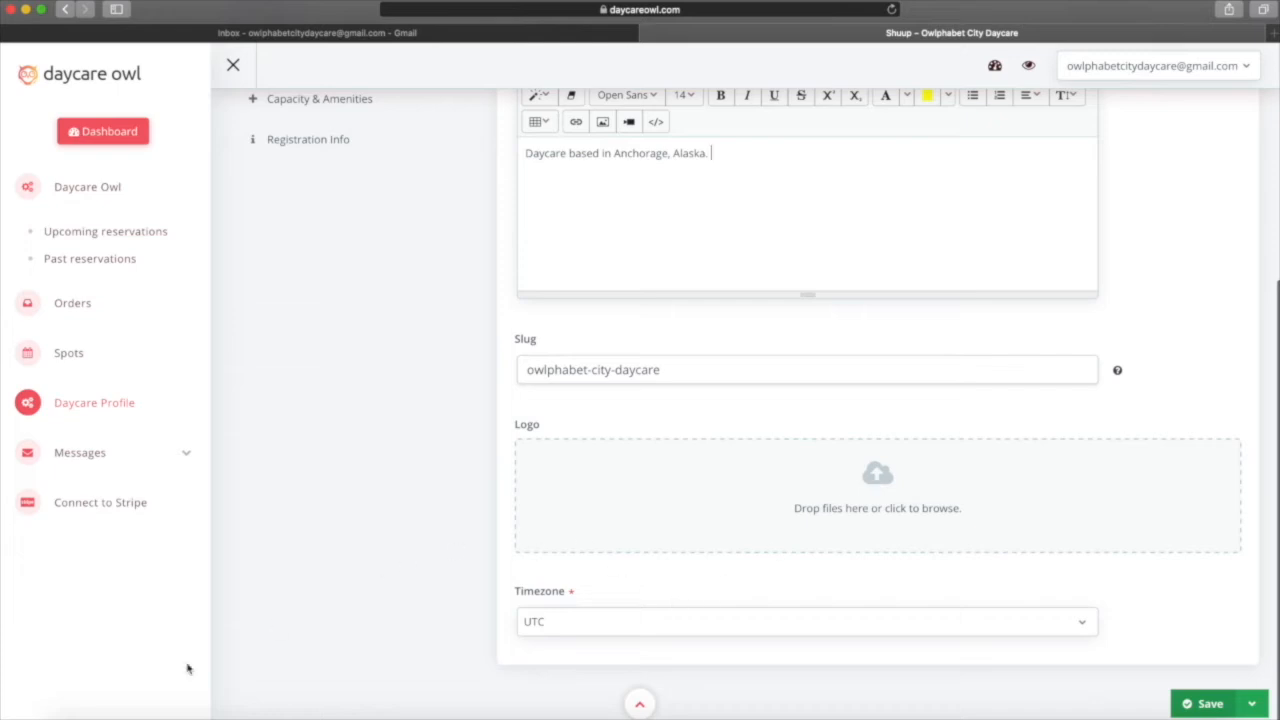
Upload daycareowl.png from Finder as the daycare logo.
{"action": "left_click", "coordinate": [82, 714]}
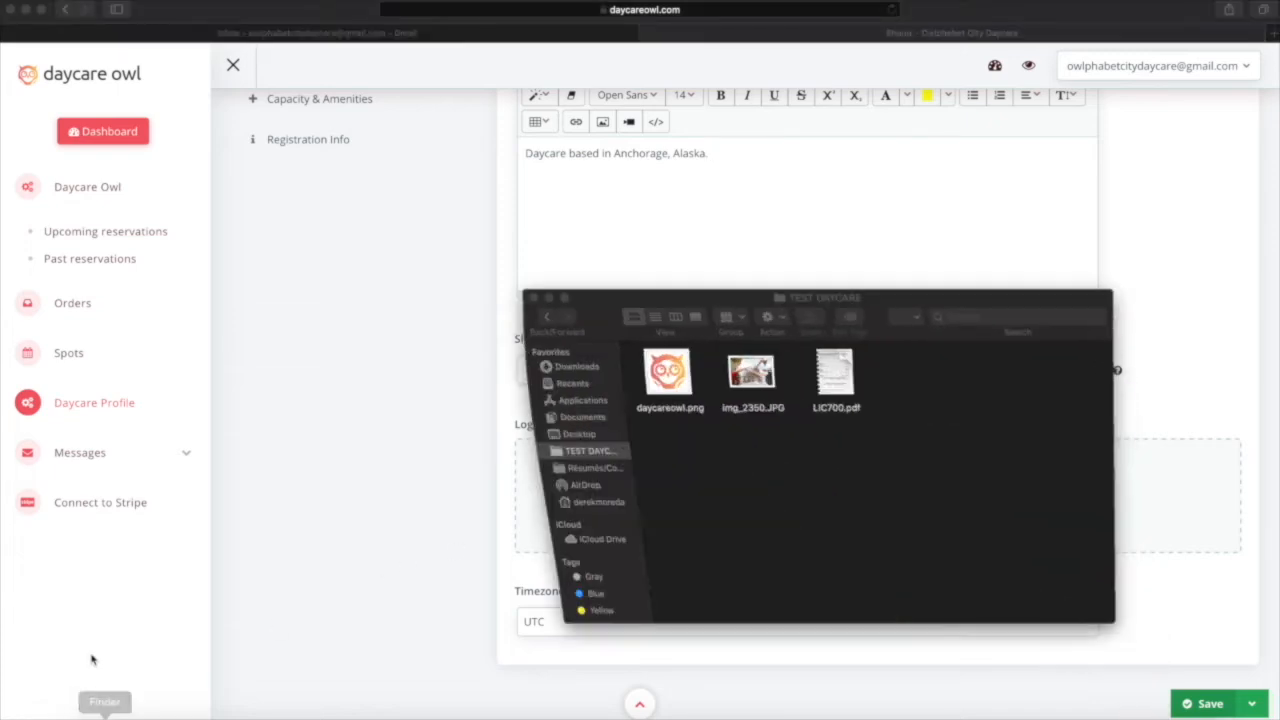
{"action": "left_click_drag", "start_coordinate": [596, 309], "coordinate": [97, 143]}
{"action": "left_click_drag", "start_coordinate": [163, 205], "coordinate": [887, 480]}
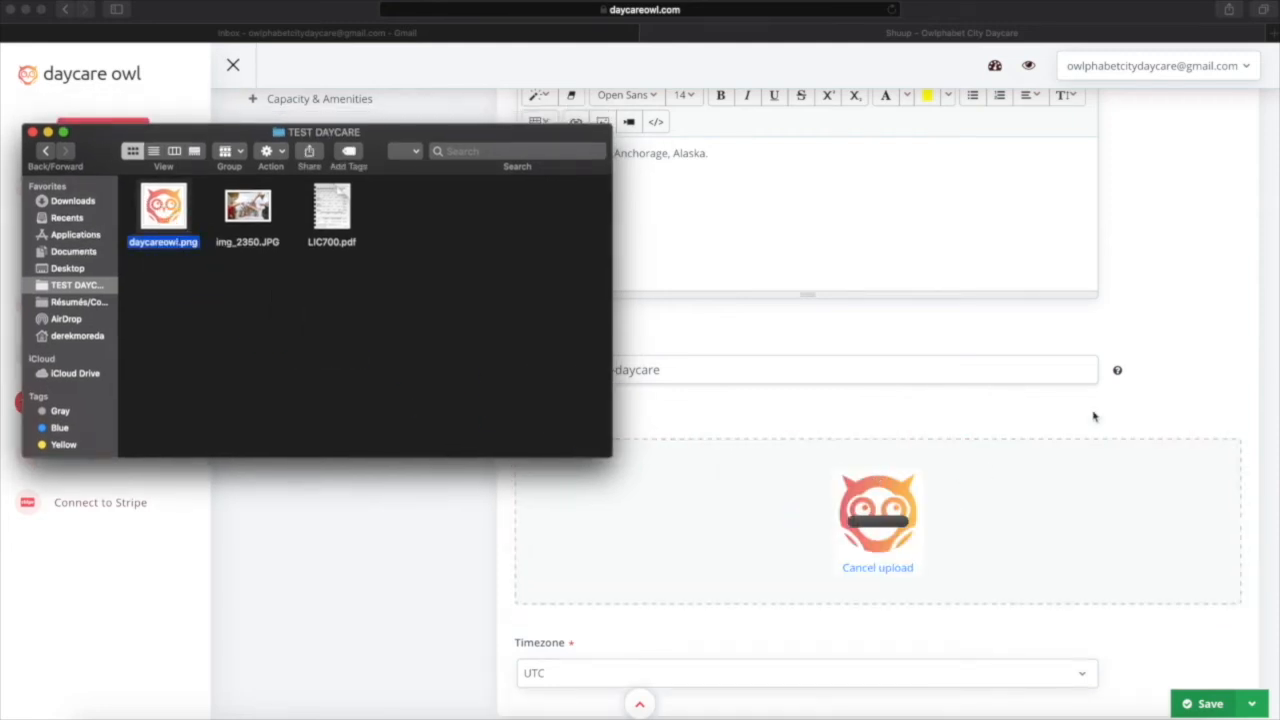
{"action": "left_click", "coordinate": [1155, 379]}
Set the profile timezone to US/Alaska and save the profile.
{"action": "scroll", "coordinate": [1155, 385], "scroll_direction": "down", "scroll_amount": 2}
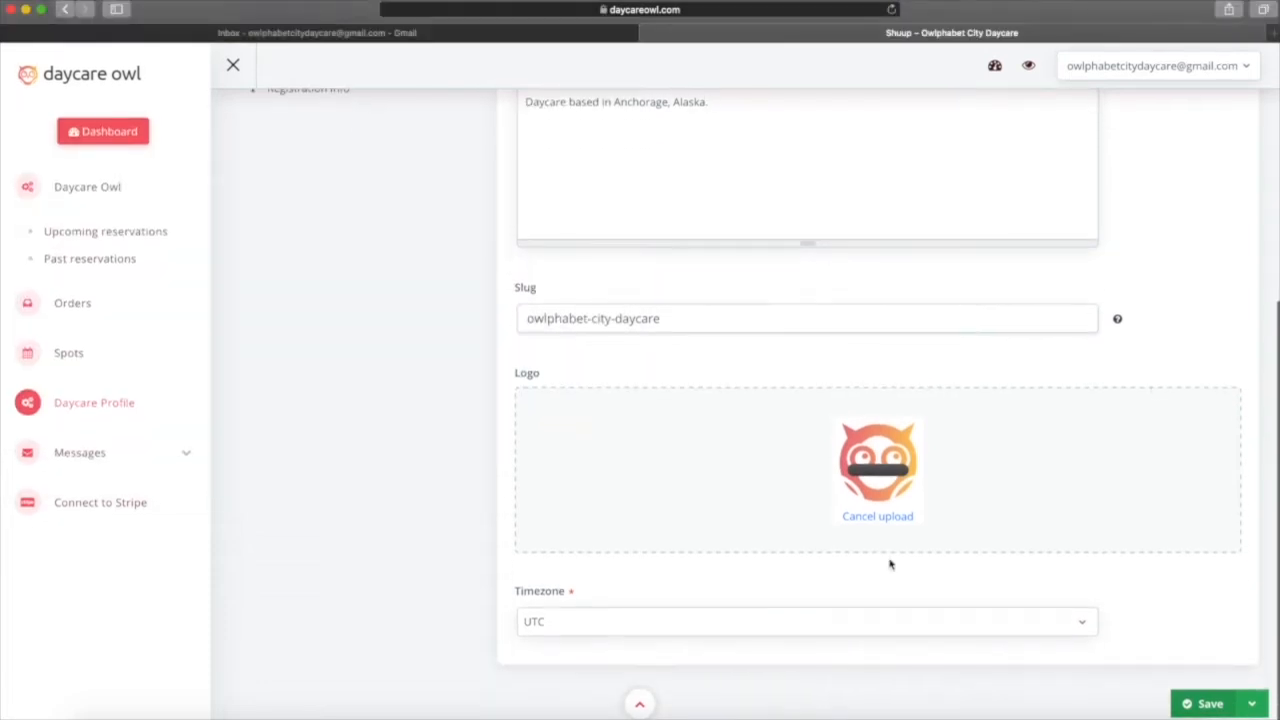
{"action": "left_click", "coordinate": [864, 621]}
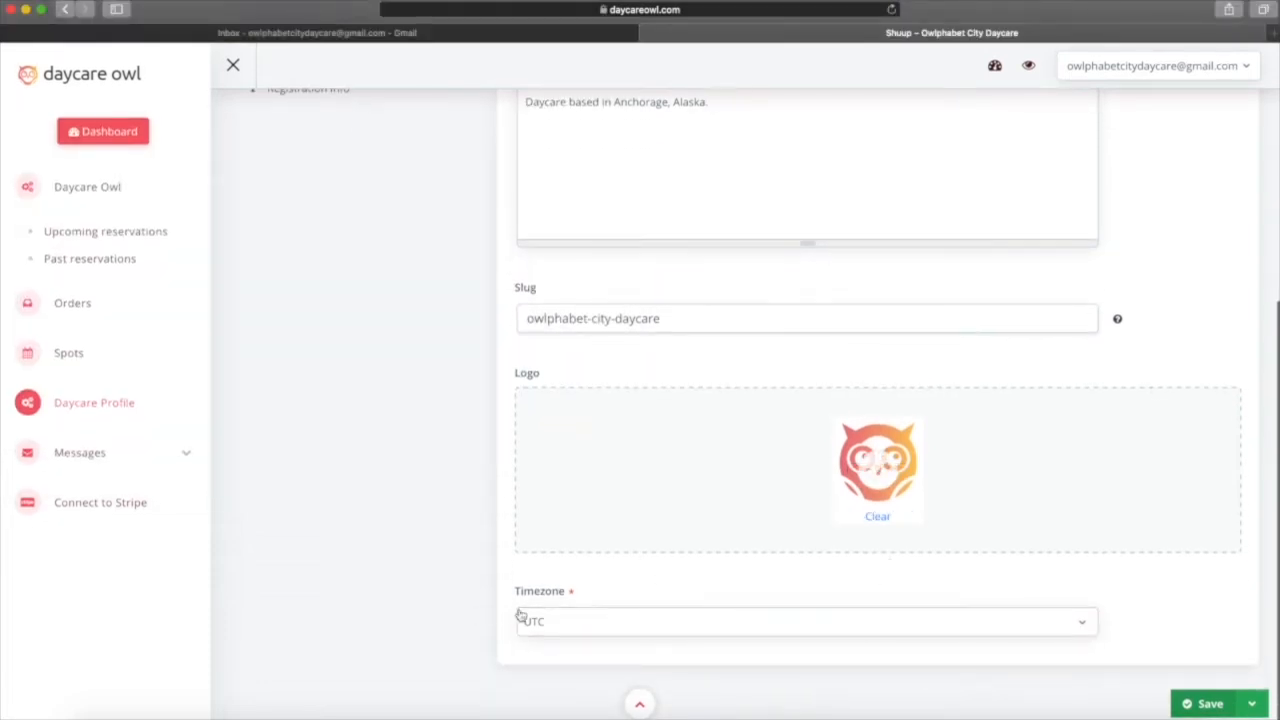
{"action": "left_click", "coordinate": [615, 628]}
{"action": "left_click", "coordinate": [636, 628]}
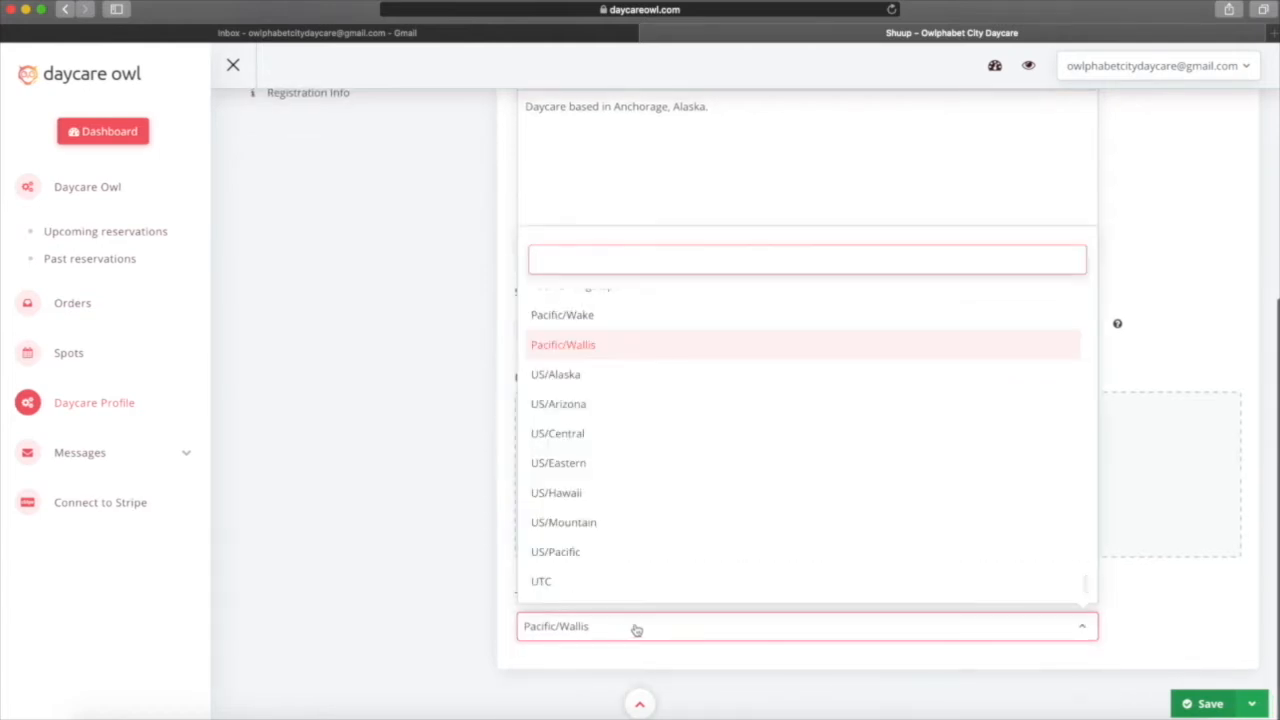
{"action": "left_click", "coordinate": [567, 380]}
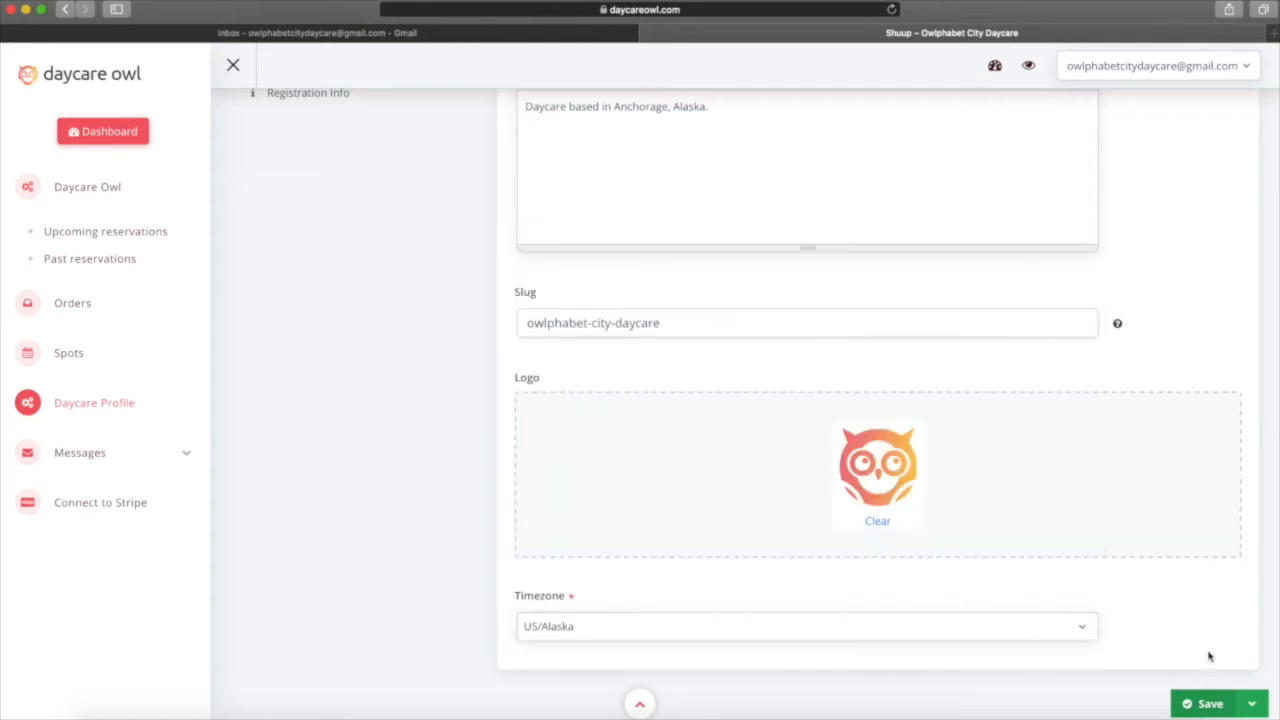
{"action": "left_click", "coordinate": [1205, 704]}
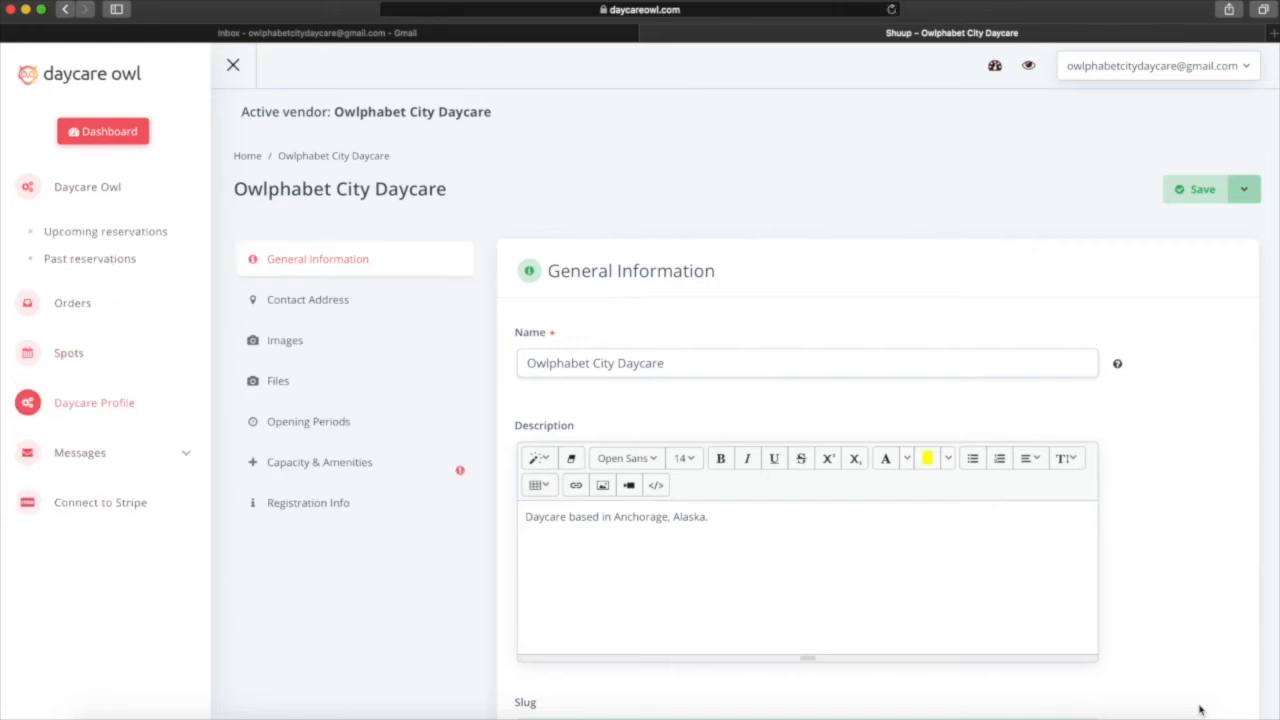
Review the Anchorage, Alaska contact address, then show the profile's Images section.
{"action": "scroll", "coordinate": [1034, 591], "scroll_direction": "down", "scroll_amount": 5}
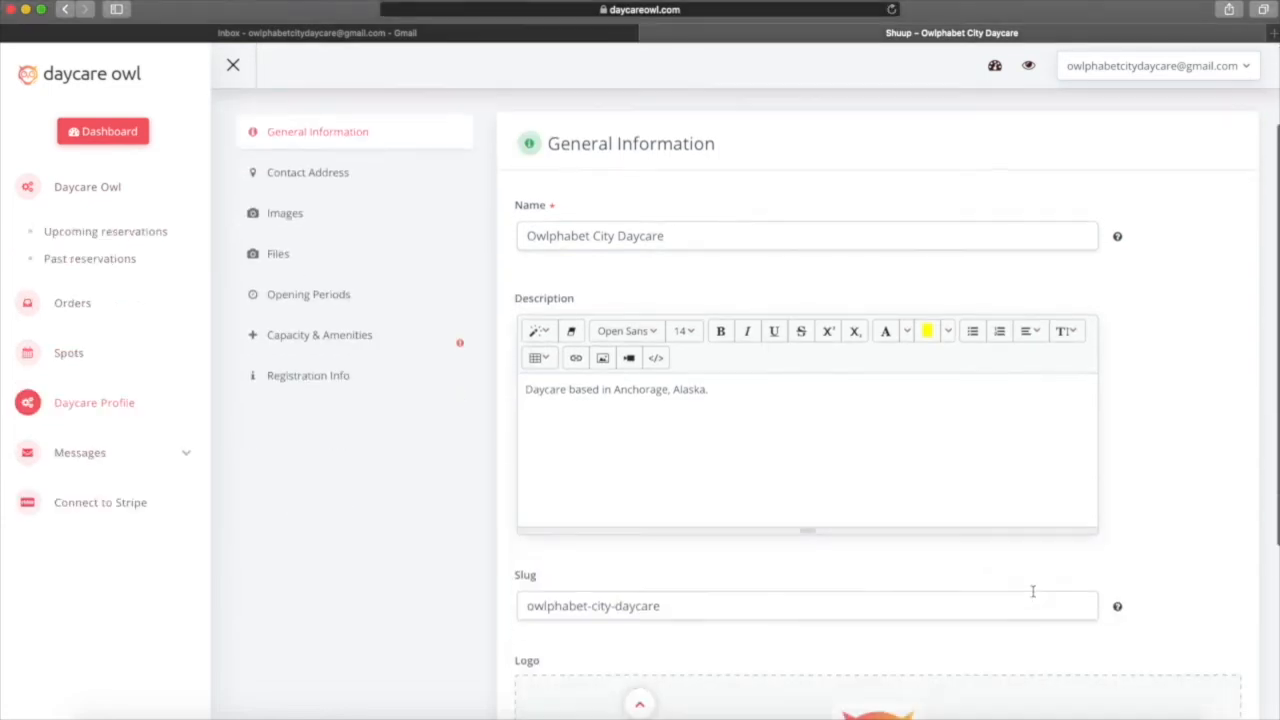
{"action": "scroll", "coordinate": [1034, 594], "scroll_direction": "up", "scroll_amount": 5}
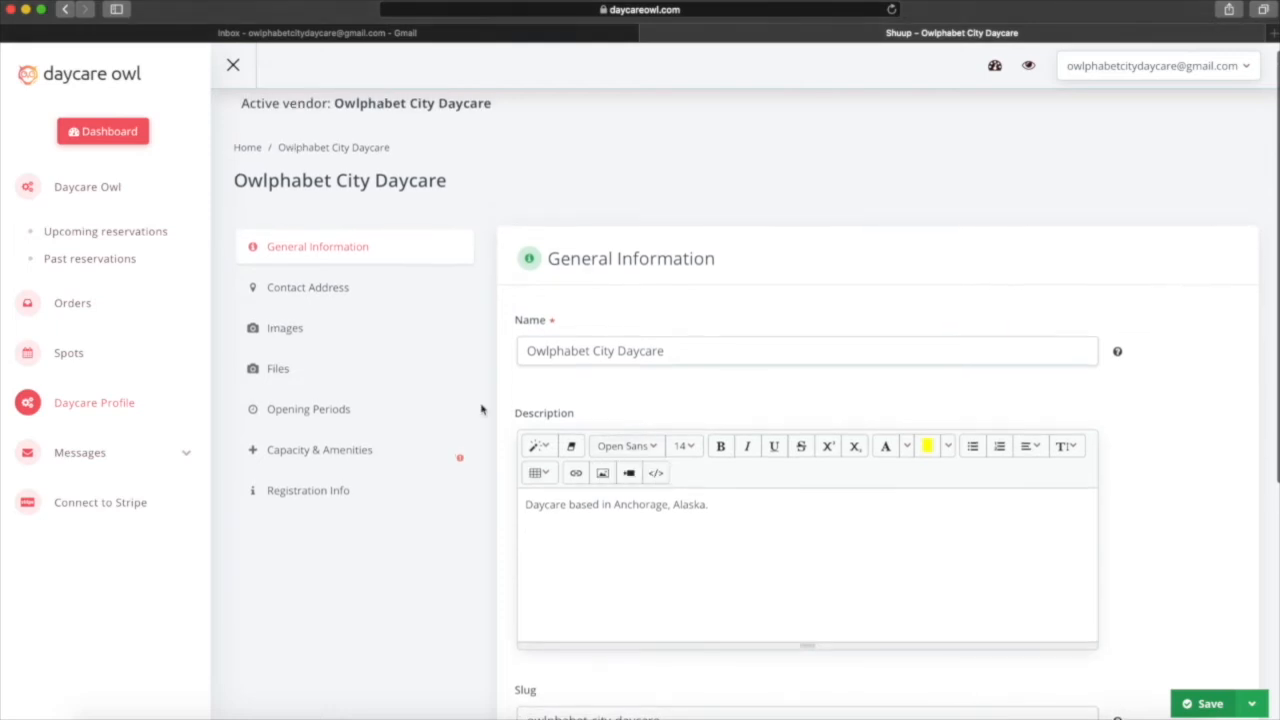
{"action": "left_click", "coordinate": [302, 288]}
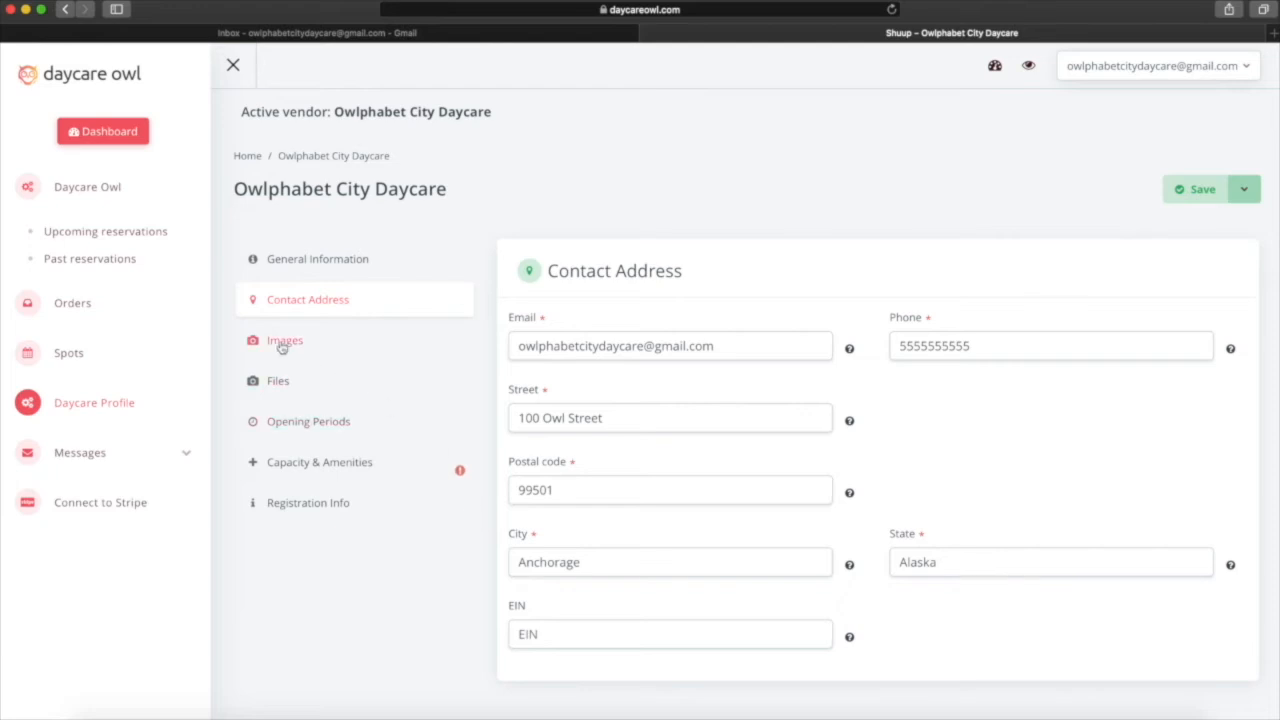
{"action": "left_click", "coordinate": [283, 341]}
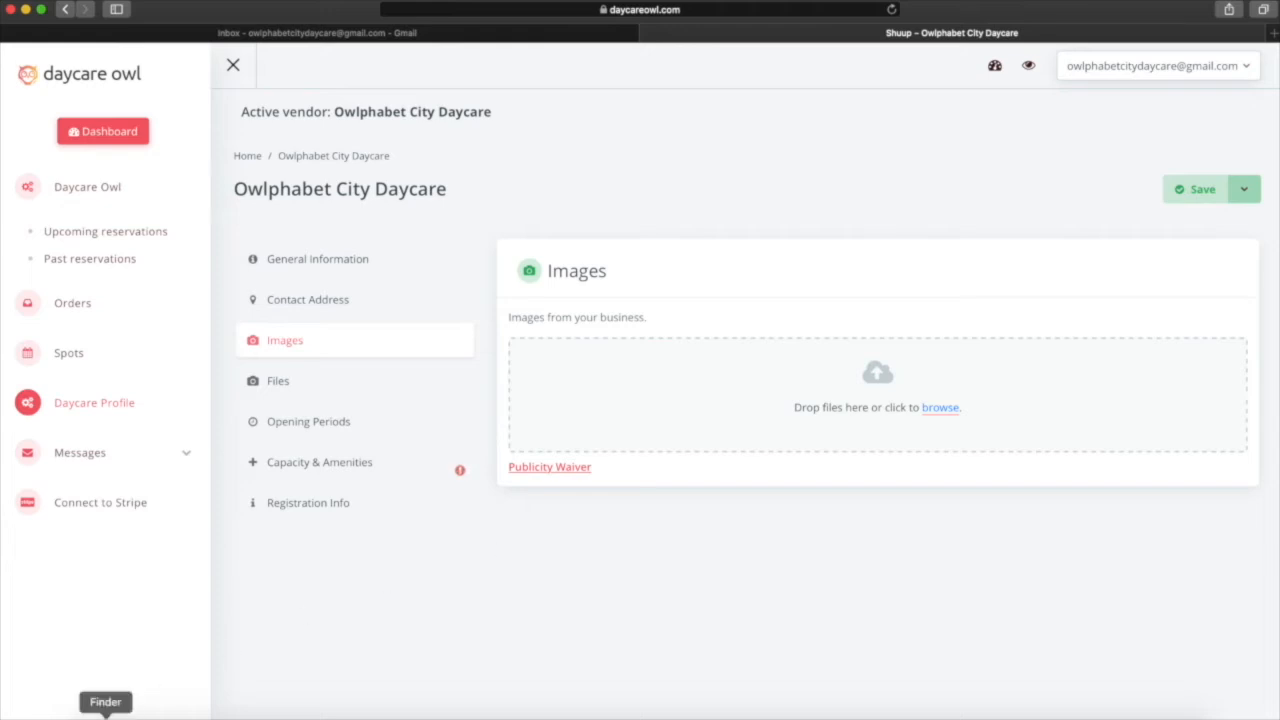
Preview img_2350.JPG in the daycare files folder and upload it to the profile images.
{"action": "left_click", "coordinate": [105, 712]}
{"action": "left_click", "coordinate": [252, 218]}
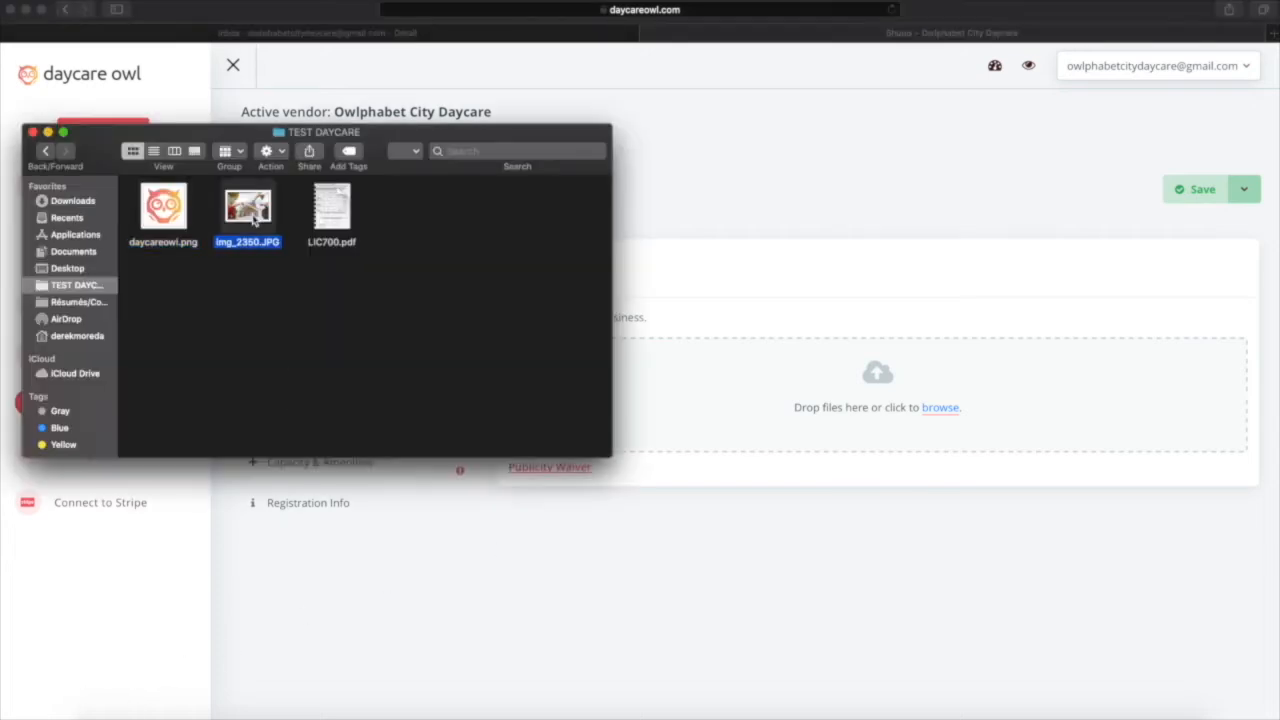
{"action": "key", "text": "space"}
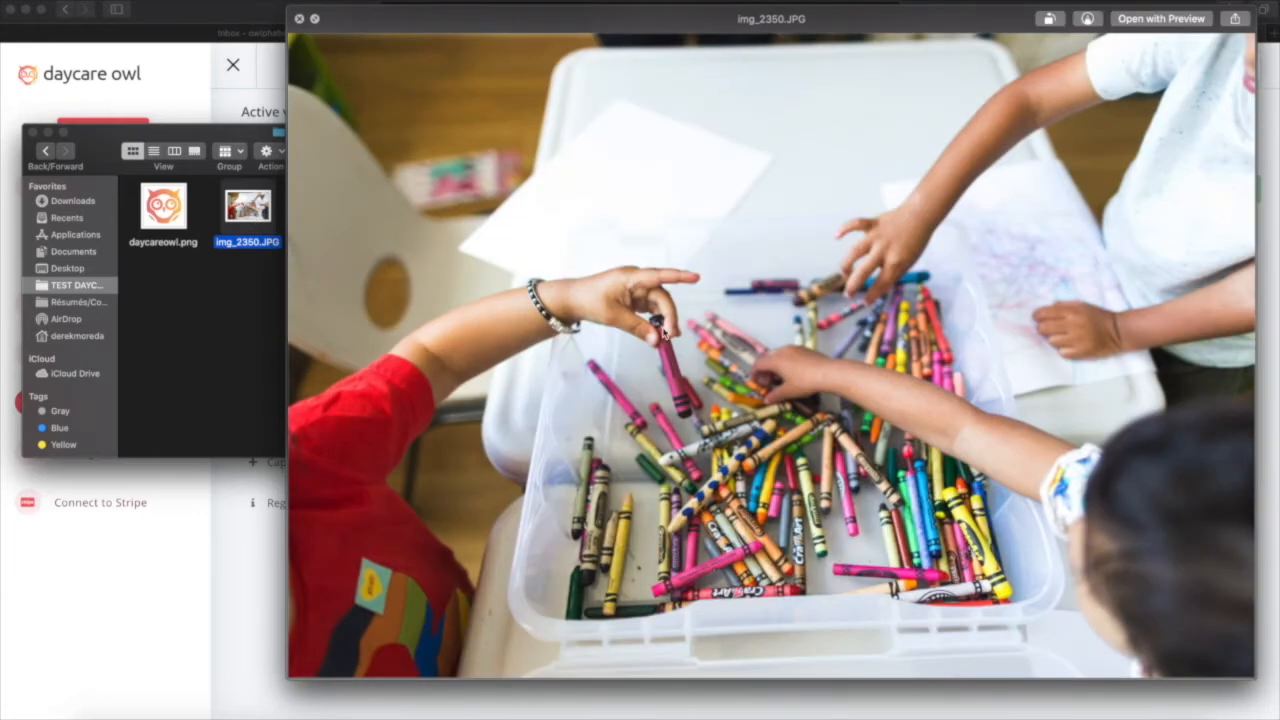
{"action": "key", "text": "space"}
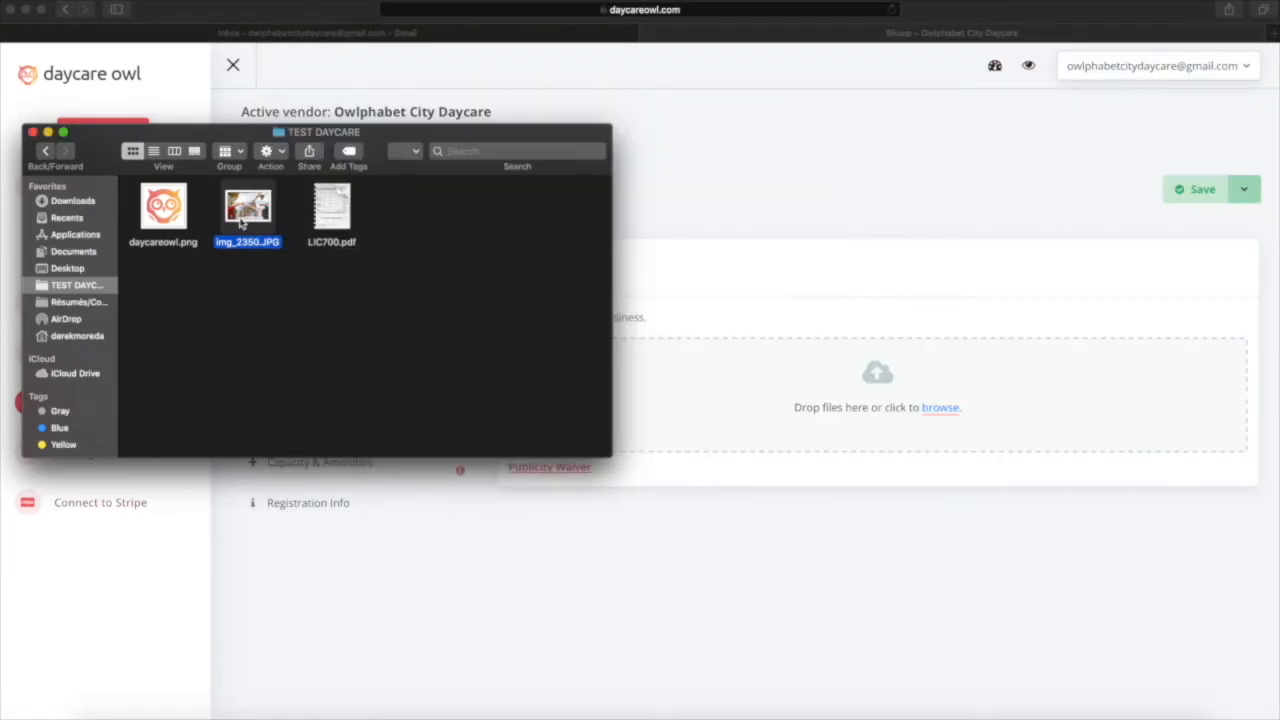
{"action": "left_click_drag", "start_coordinate": [248, 210], "coordinate": [817, 395]}
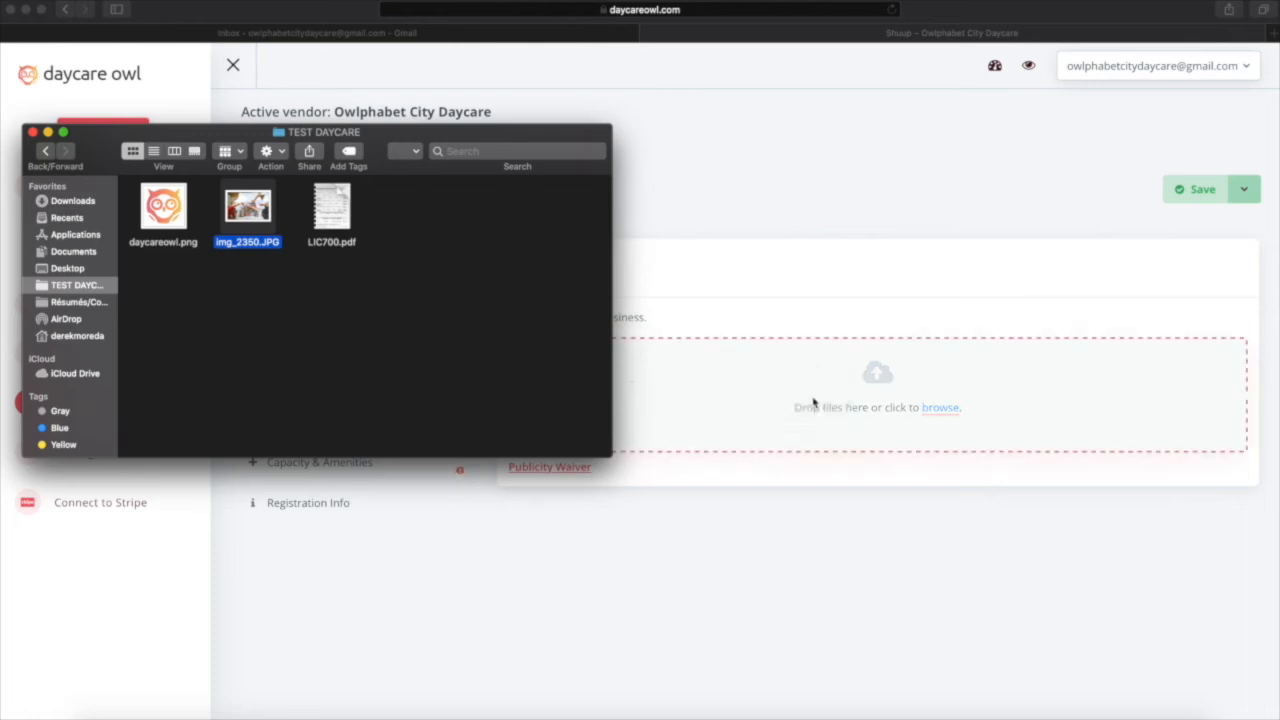
Save the profile with img_2350.JPG as Image 1 and go to the Files section.
{"action": "left_click", "coordinate": [792, 580]}
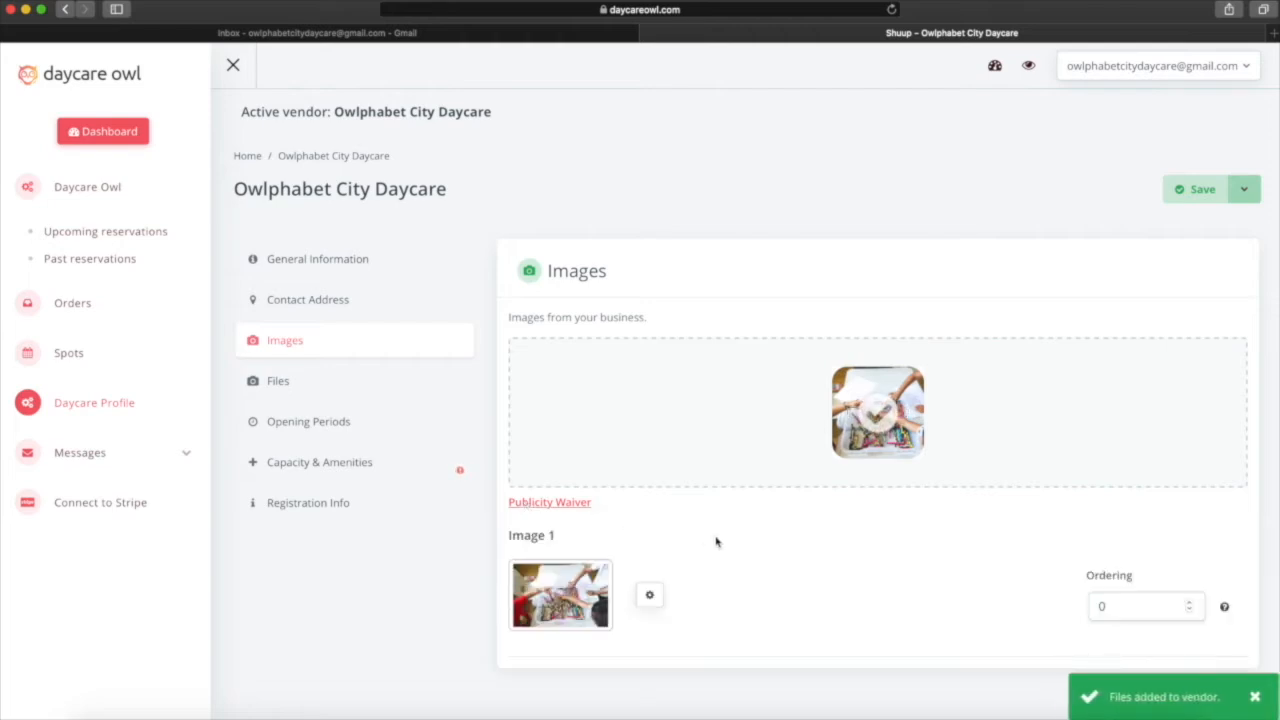
{"action": "left_click", "coordinate": [1200, 192]}
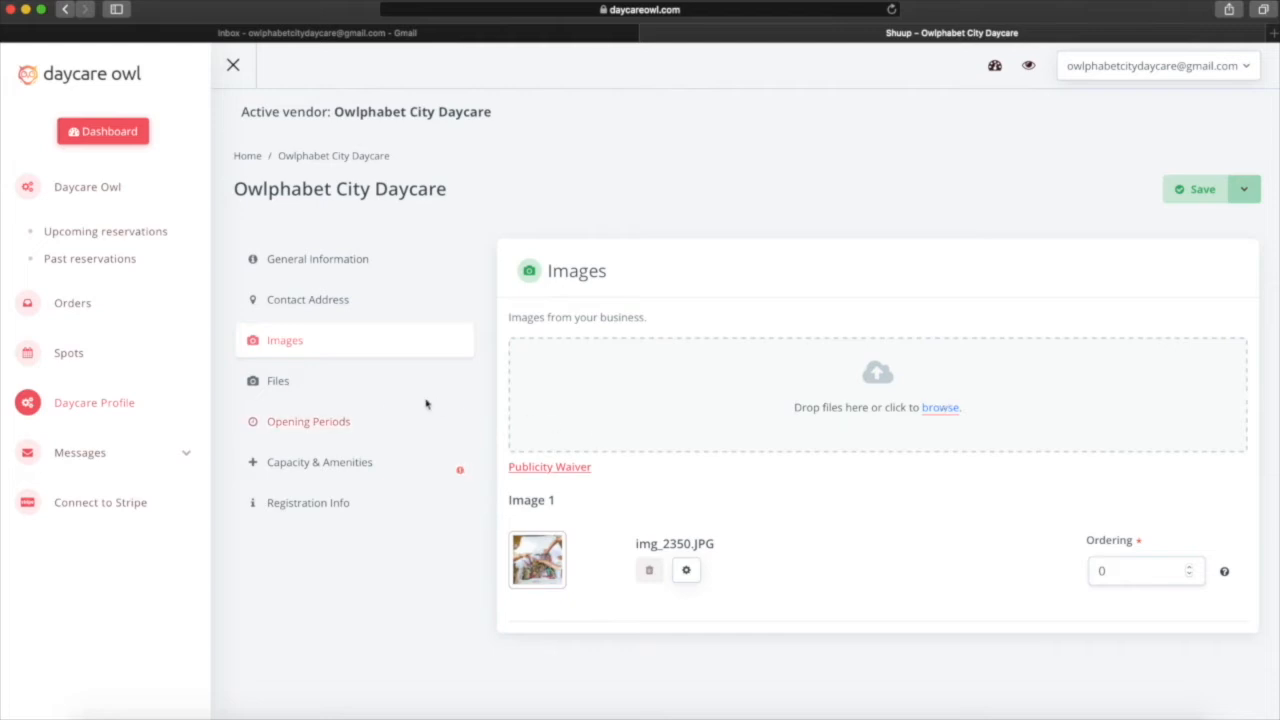
{"action": "left_click", "coordinate": [270, 382]}
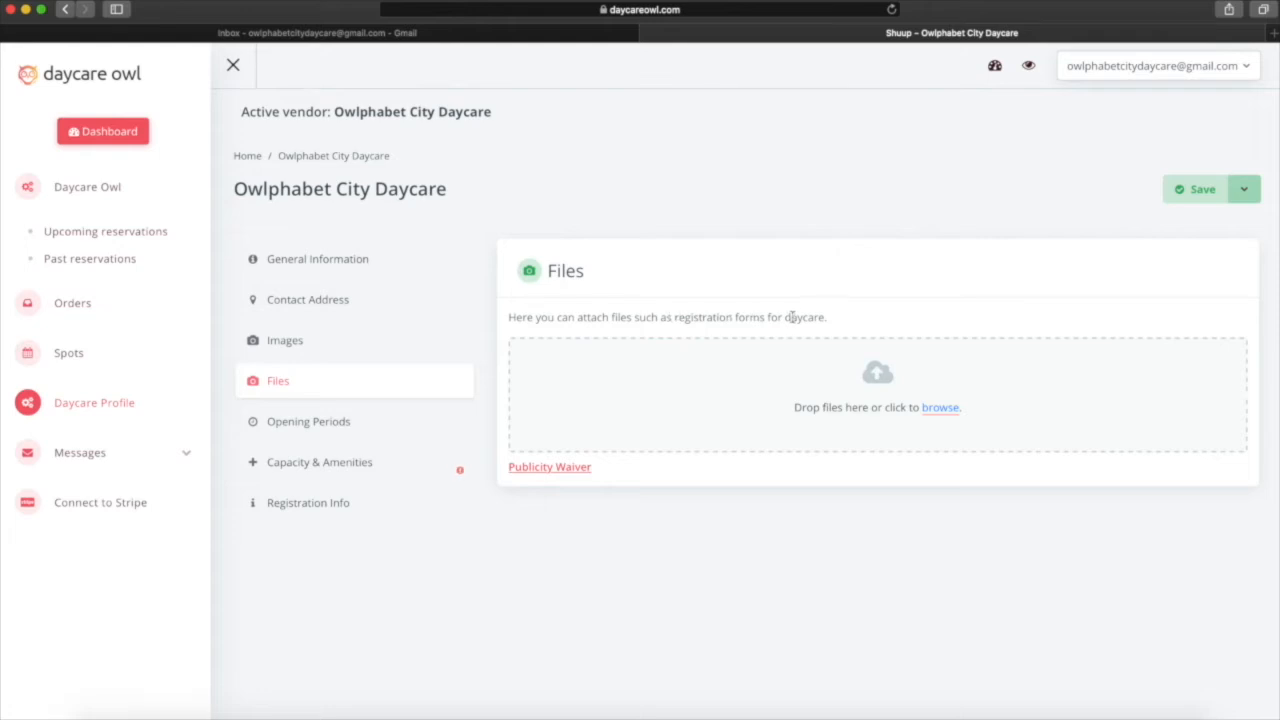
Upload LIC700.pdf from the daycare folder as File 1, save, and open Opening Periods.
{"action": "left_click", "coordinate": [106, 712]}
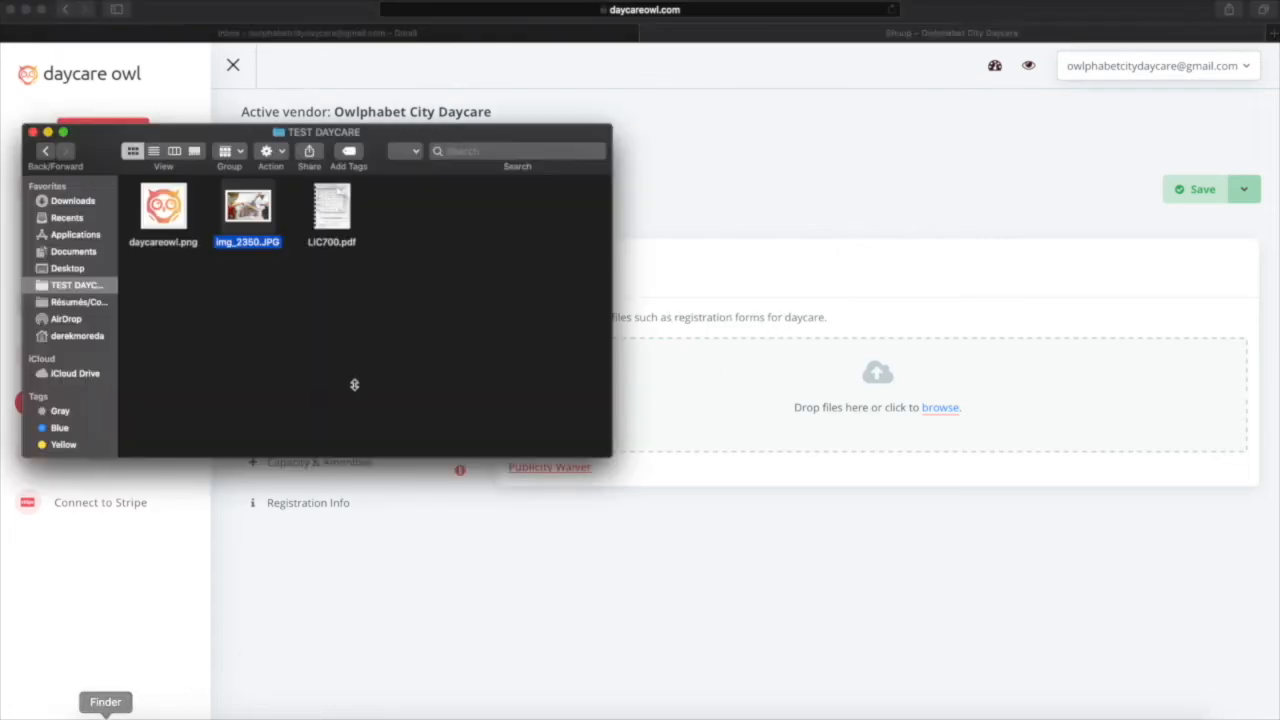
{"action": "left_click_drag", "start_coordinate": [323, 198], "coordinate": [766, 377]}
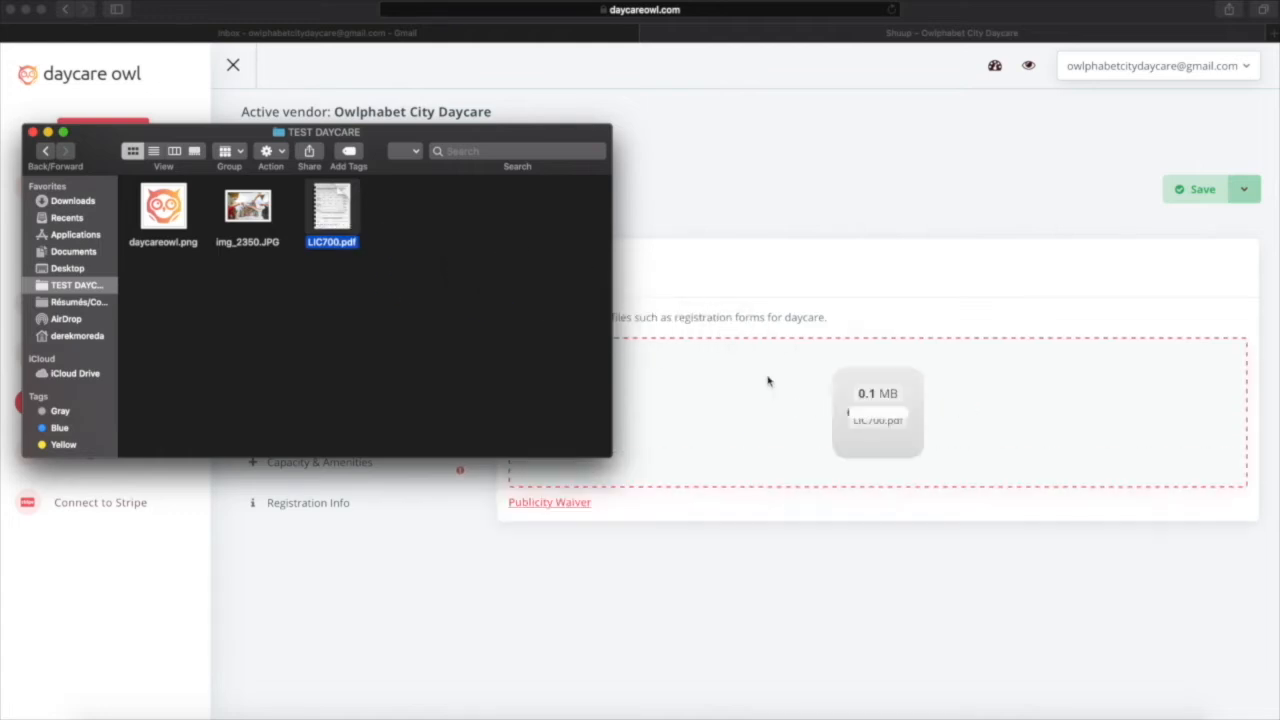
{"action": "left_click", "coordinate": [700, 572]}
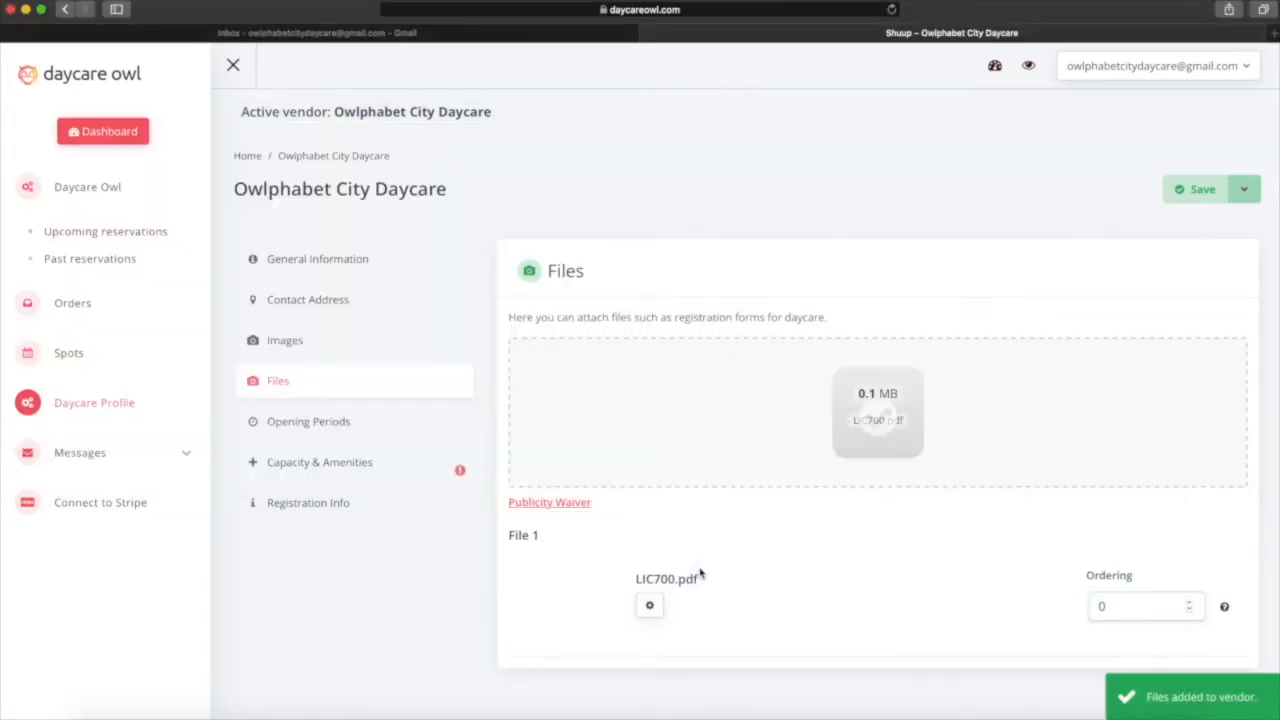
{"action": "left_click", "coordinate": [1196, 189]}
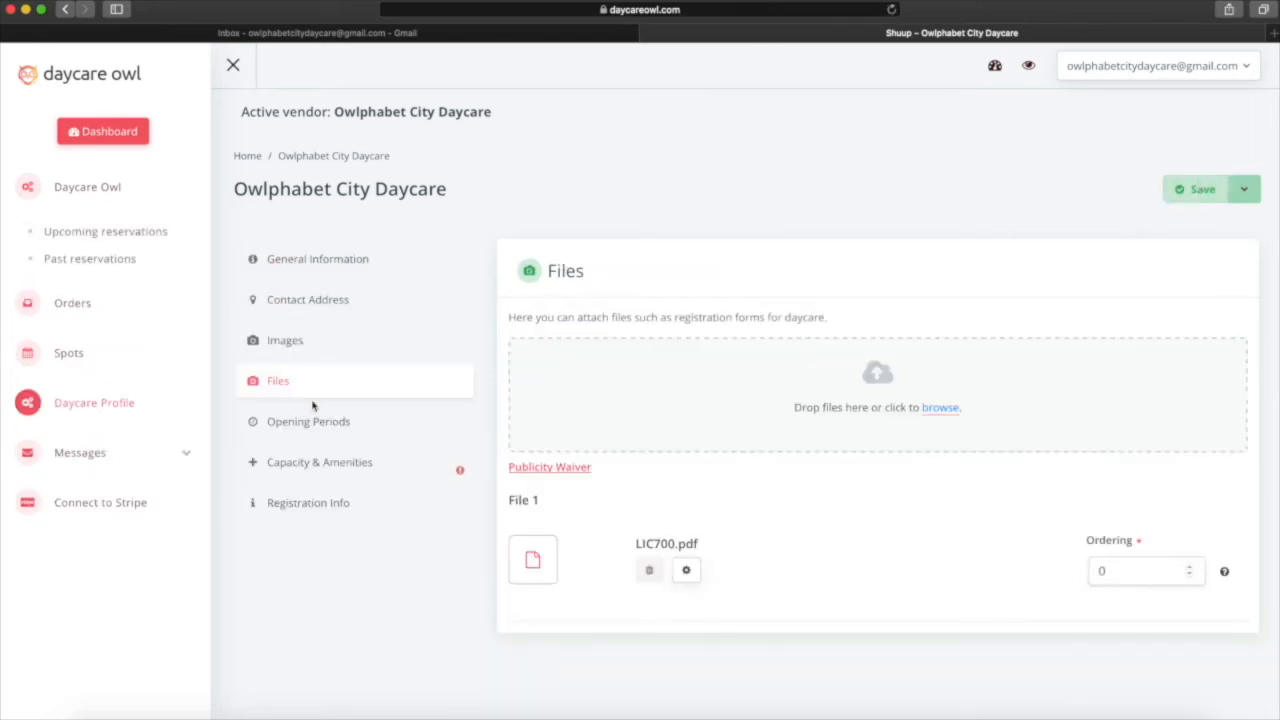
{"action": "left_click", "coordinate": [339, 427]}
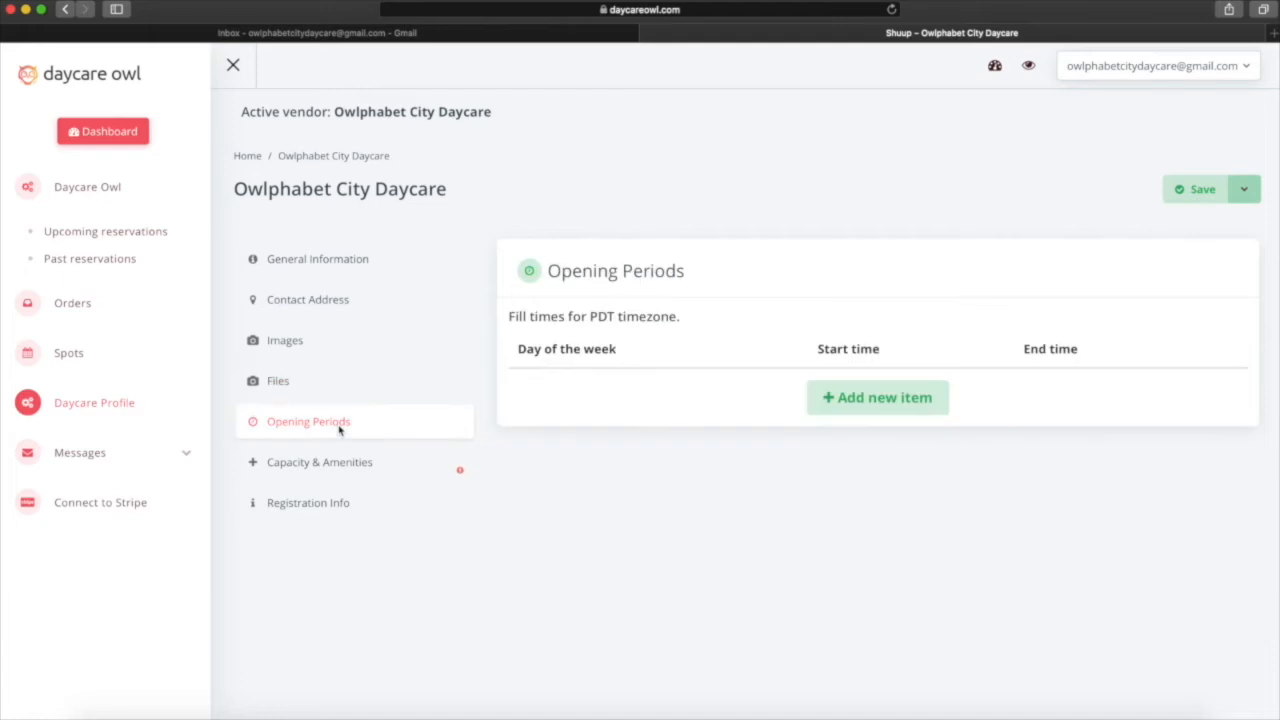
Add a Monday opening period from 08:00 AM to 06:00 PM.
{"action": "left_click", "coordinate": [877, 399]}
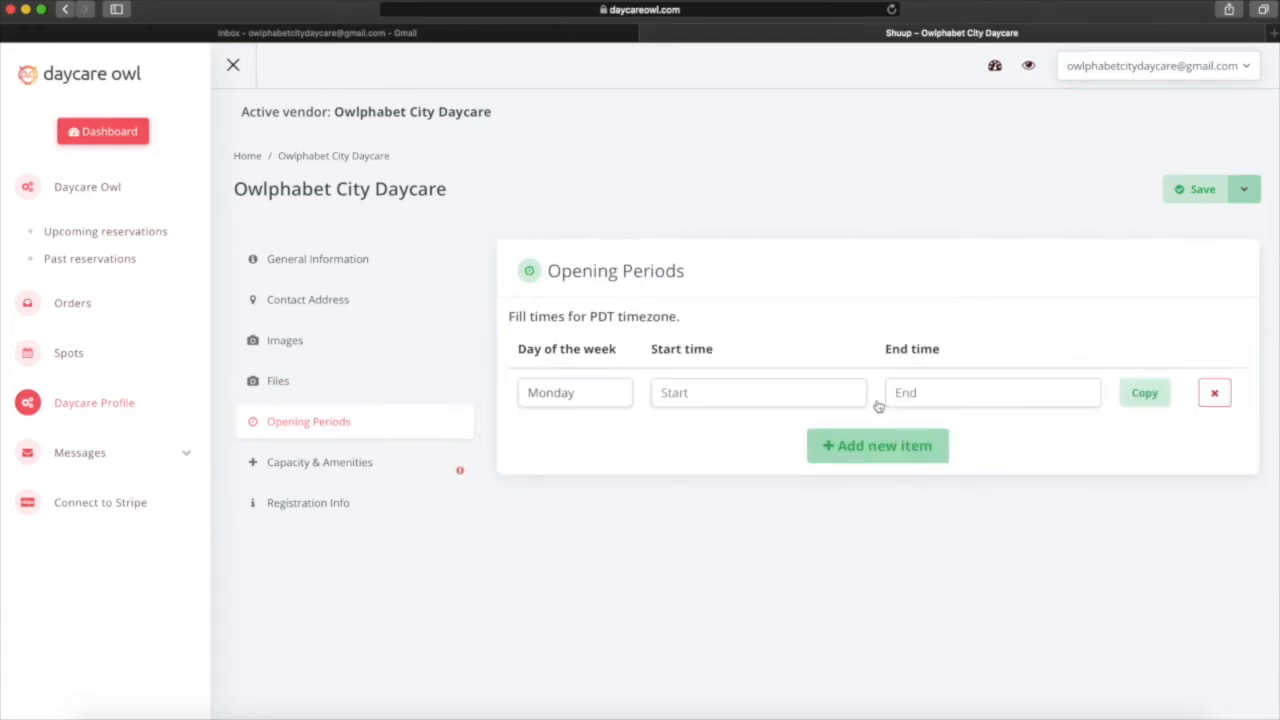
{"action": "left_click", "coordinate": [548, 394]}
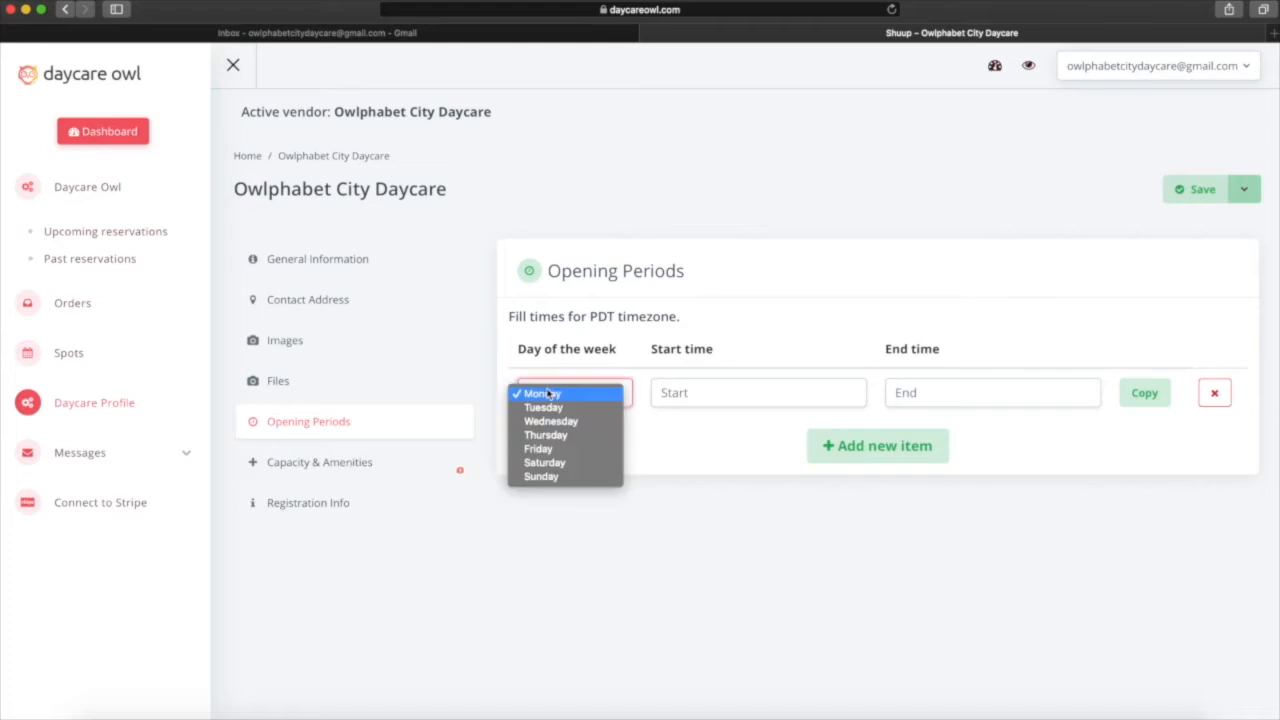
{"action": "left_click", "coordinate": [548, 394]}
{"action": "left_click", "coordinate": [688, 388]}
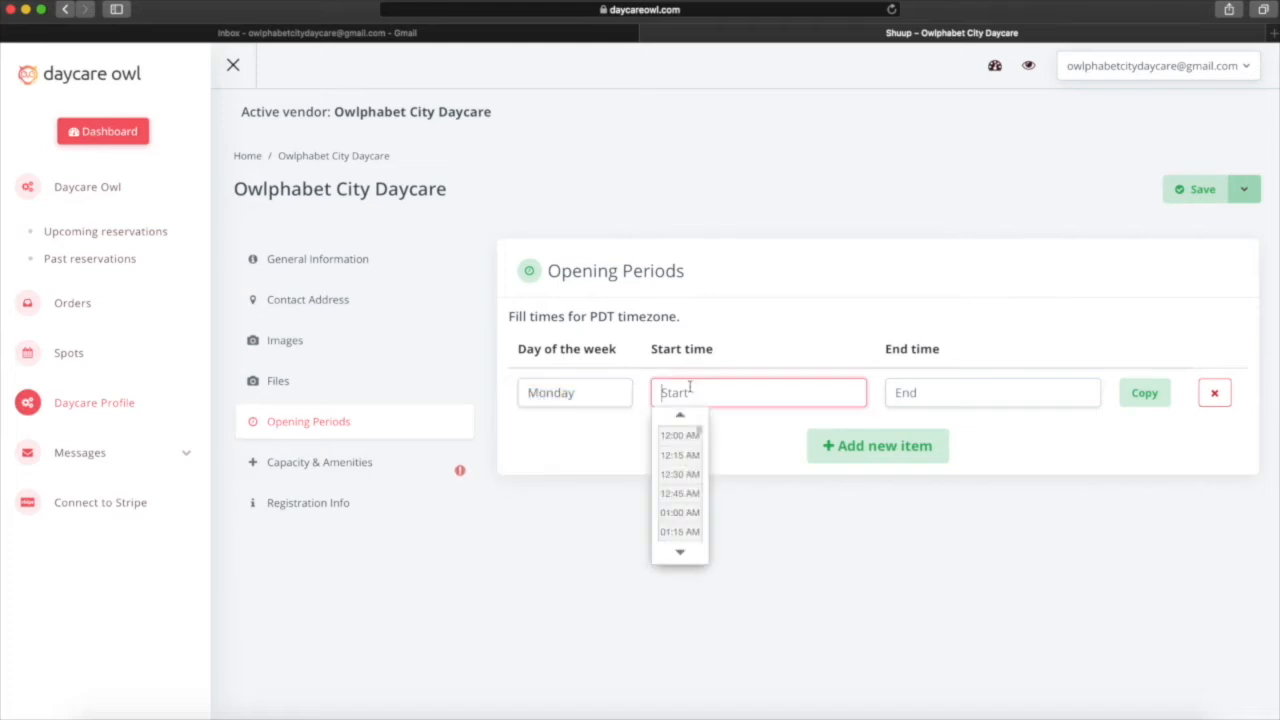
{"action": "scroll", "coordinate": [683, 457], "scroll_direction": "up", "scroll_amount": 10}
{"action": "left_click_drag", "start_coordinate": [699, 440], "coordinate": [696, 474]}
{"action": "left_click", "coordinate": [694, 476]}
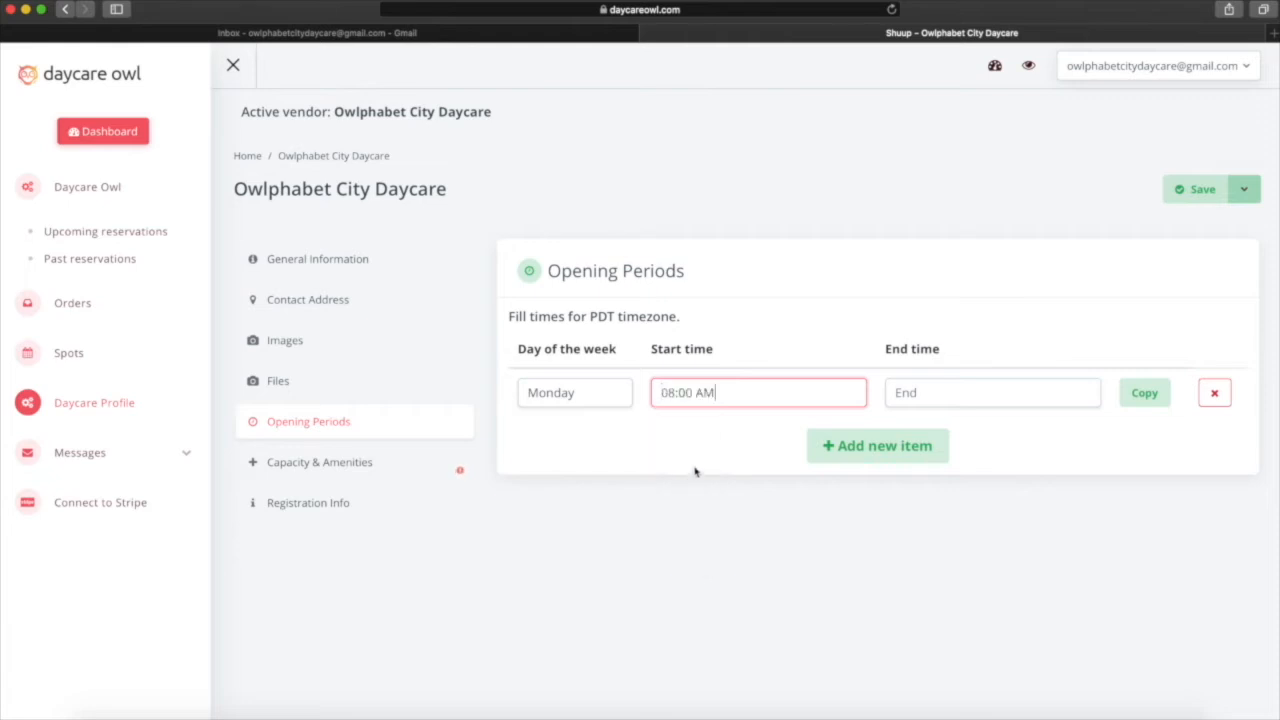
{"action": "left_click", "coordinate": [922, 393]}
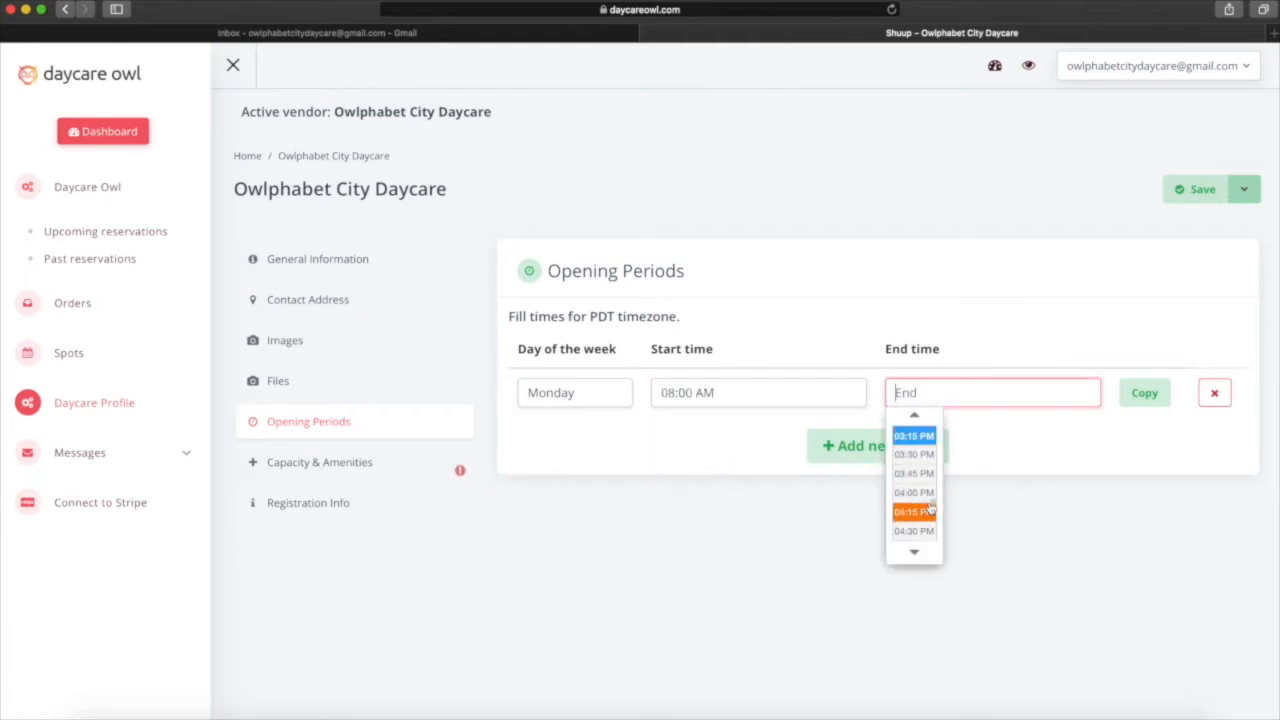
{"action": "left_click_drag", "start_coordinate": [932, 507], "coordinate": [932, 516]}
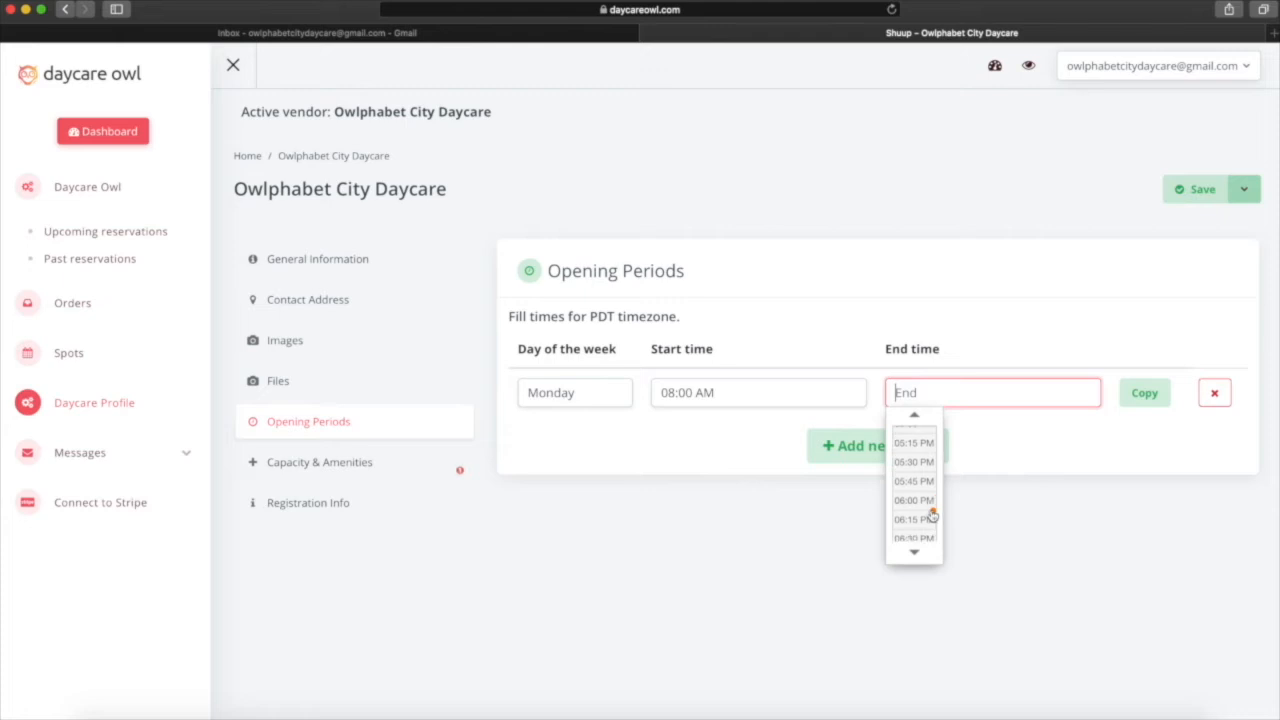
{"action": "left_click", "coordinate": [912, 500]}
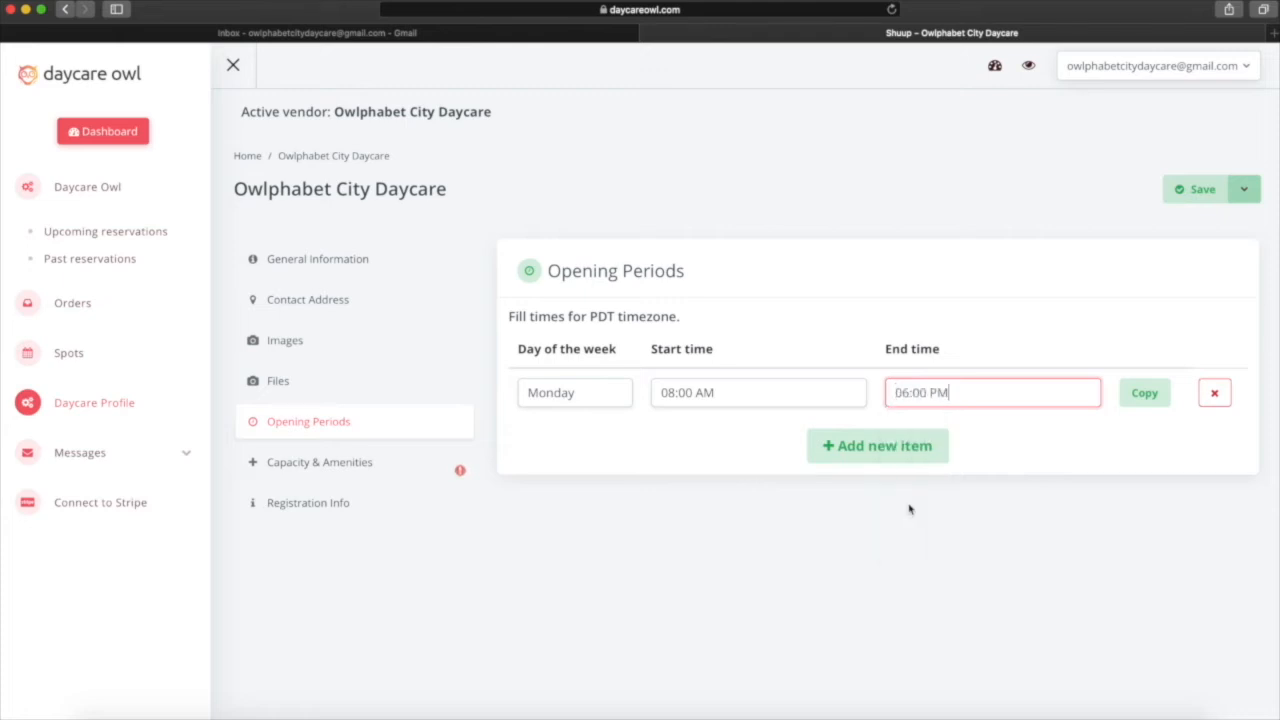
Copy Monday's hours to new Tuesday, Wednesday and Thursday rows.
{"action": "left_click", "coordinate": [1145, 395]}
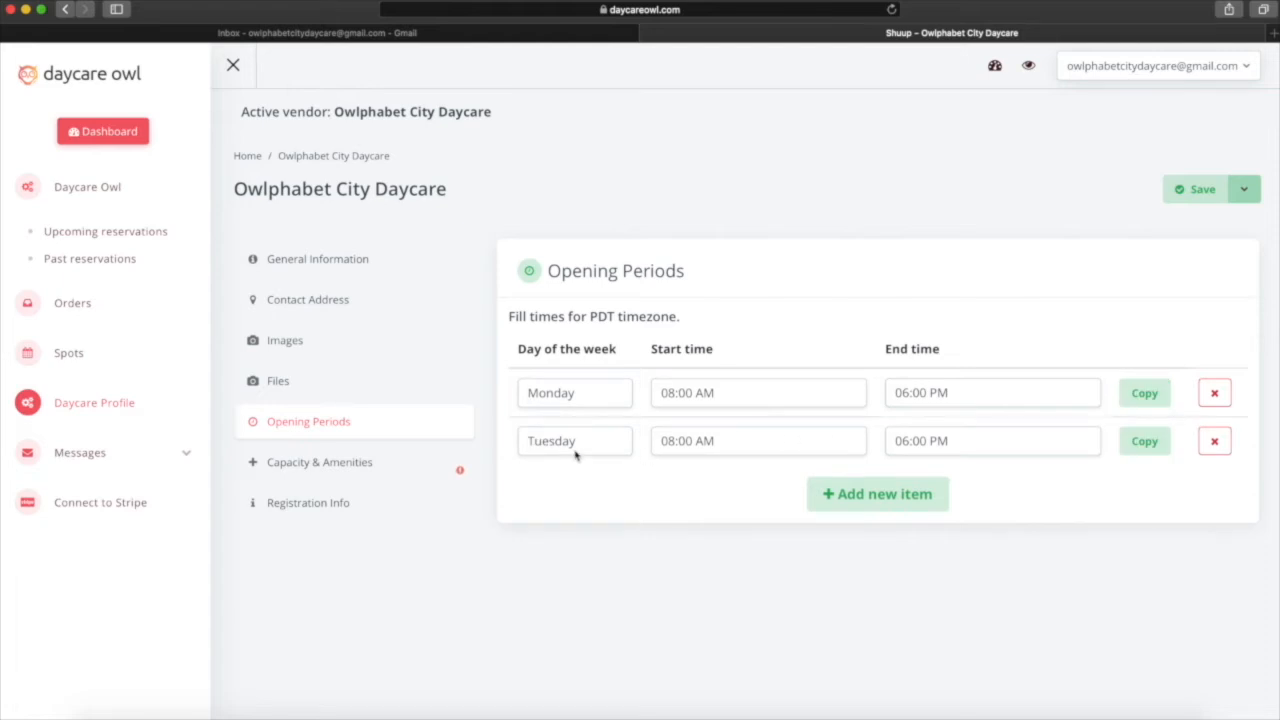
{"action": "left_click", "coordinate": [1140, 442]}
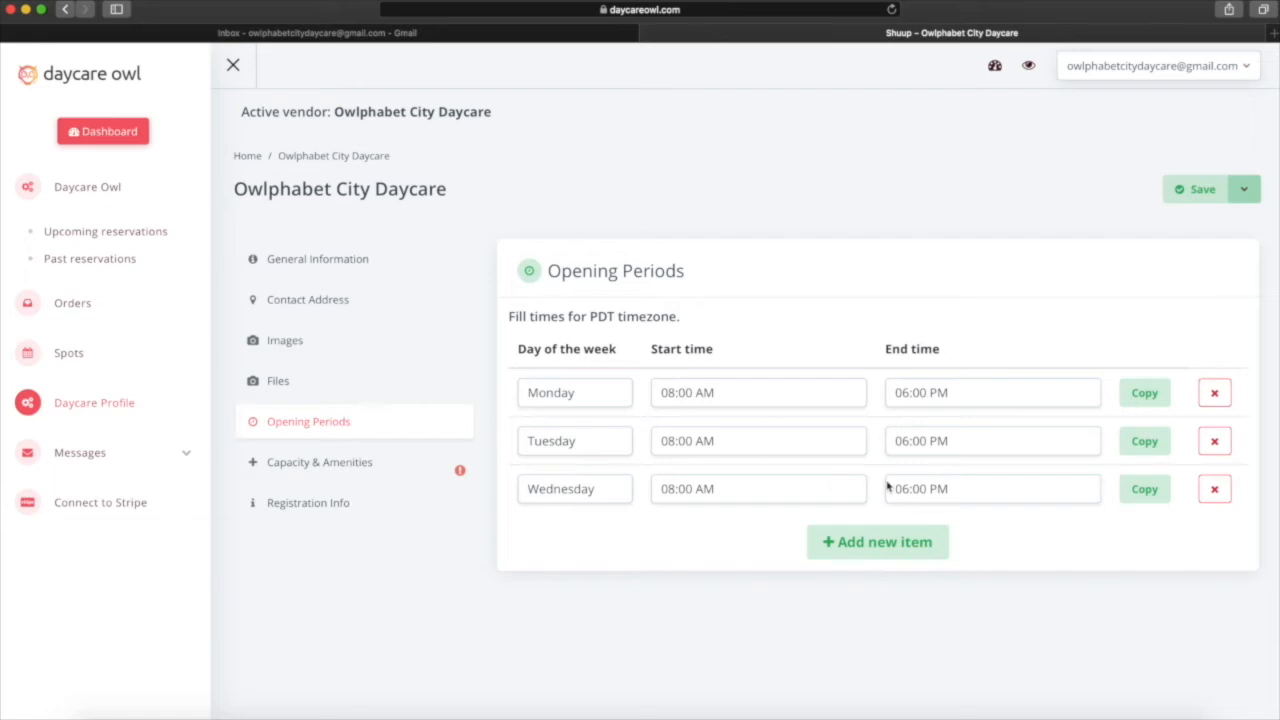
{"action": "left_click", "coordinate": [1150, 490]}
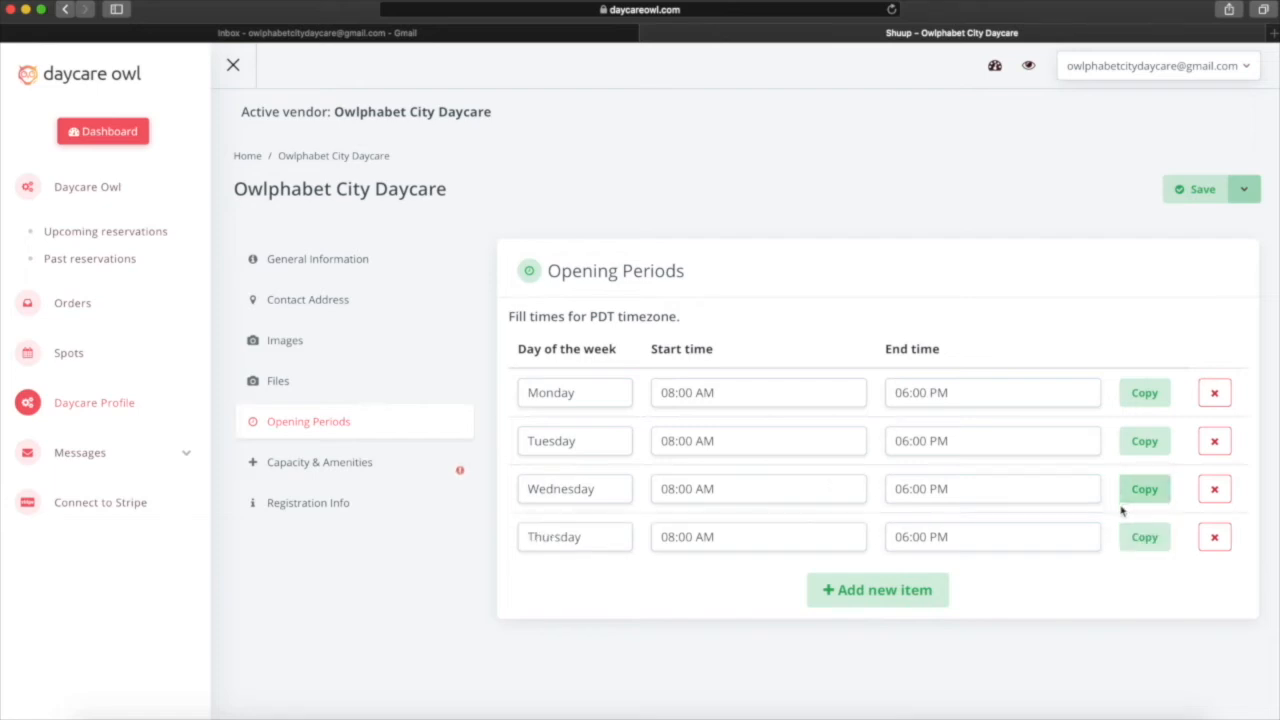
Add a Friday opening period starting at 10:00 AM.
{"action": "left_click", "coordinate": [855, 595]}
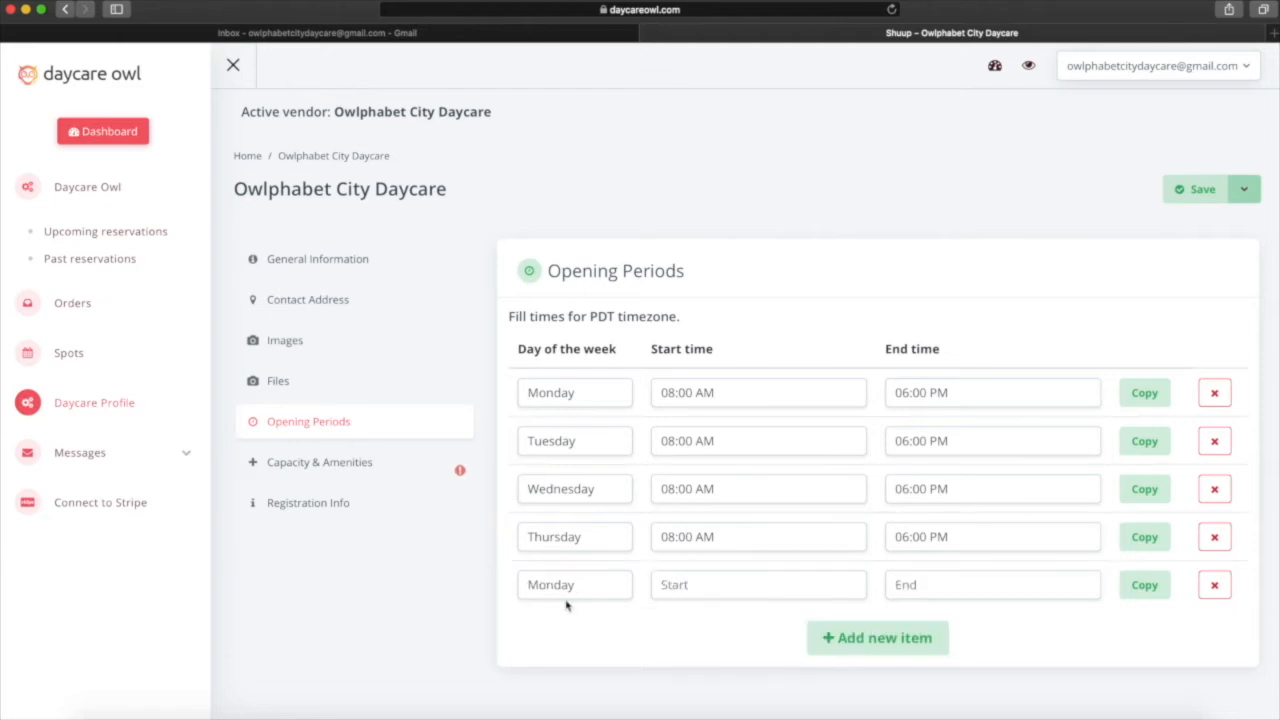
{"action": "left_click", "coordinate": [569, 589]}
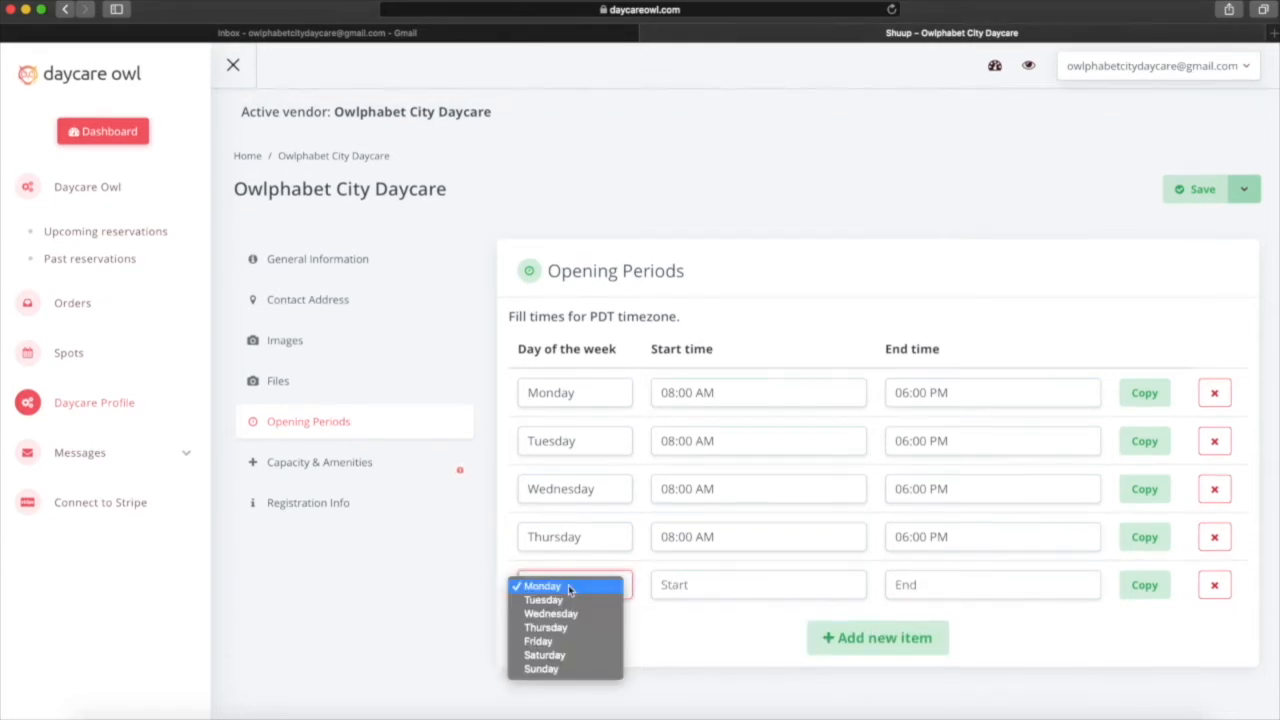
{"action": "left_click", "coordinate": [561, 642]}
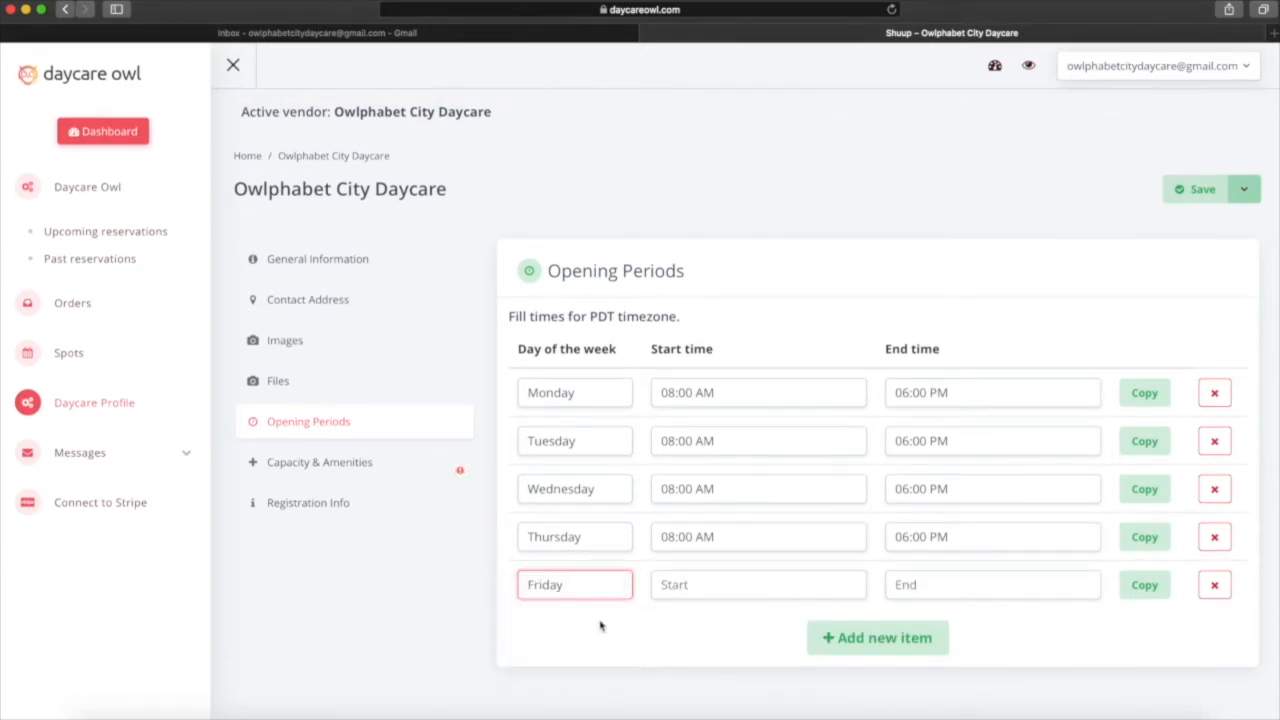
{"action": "left_click", "coordinate": [726, 592]}
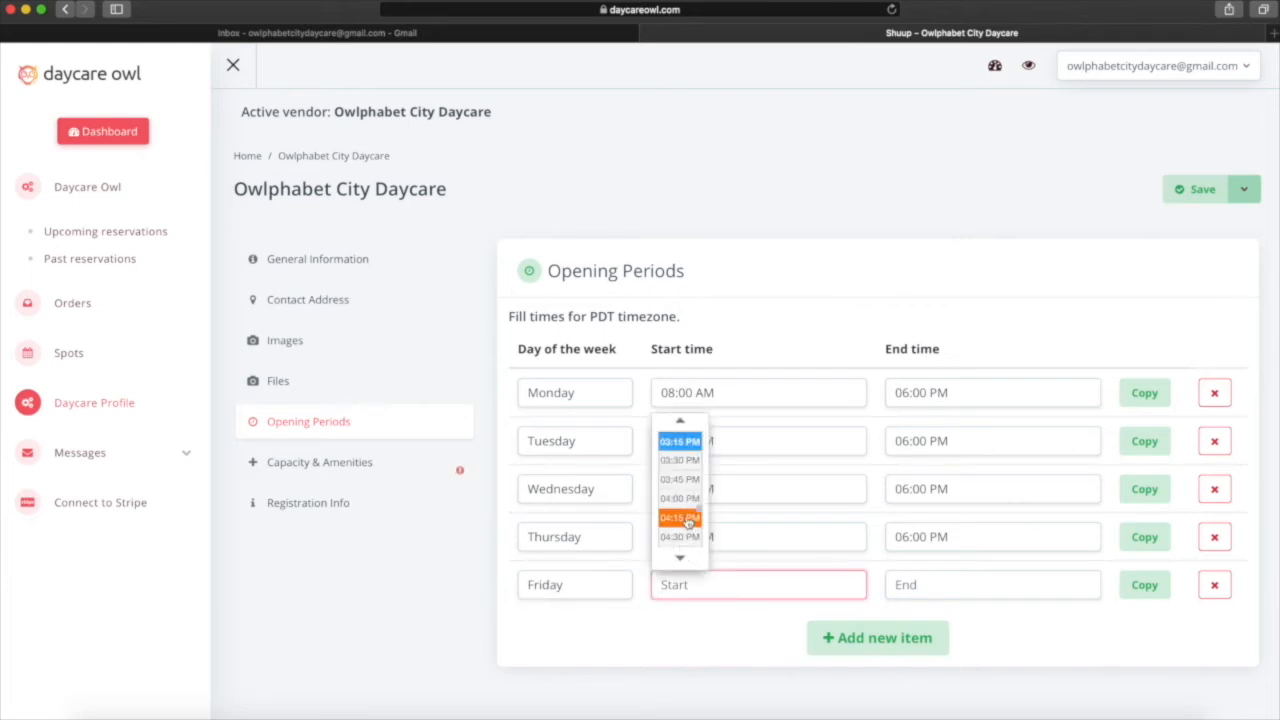
{"action": "scroll", "coordinate": [700, 510], "scroll_direction": "up", "scroll_amount": 5}
{"action": "scroll", "coordinate": [702, 495], "scroll_direction": "up", "scroll_amount": 4}
{"action": "scroll", "coordinate": [703, 488], "scroll_direction": "up", "scroll_amount": 1}
{"action": "left_click", "coordinate": [681, 452]}
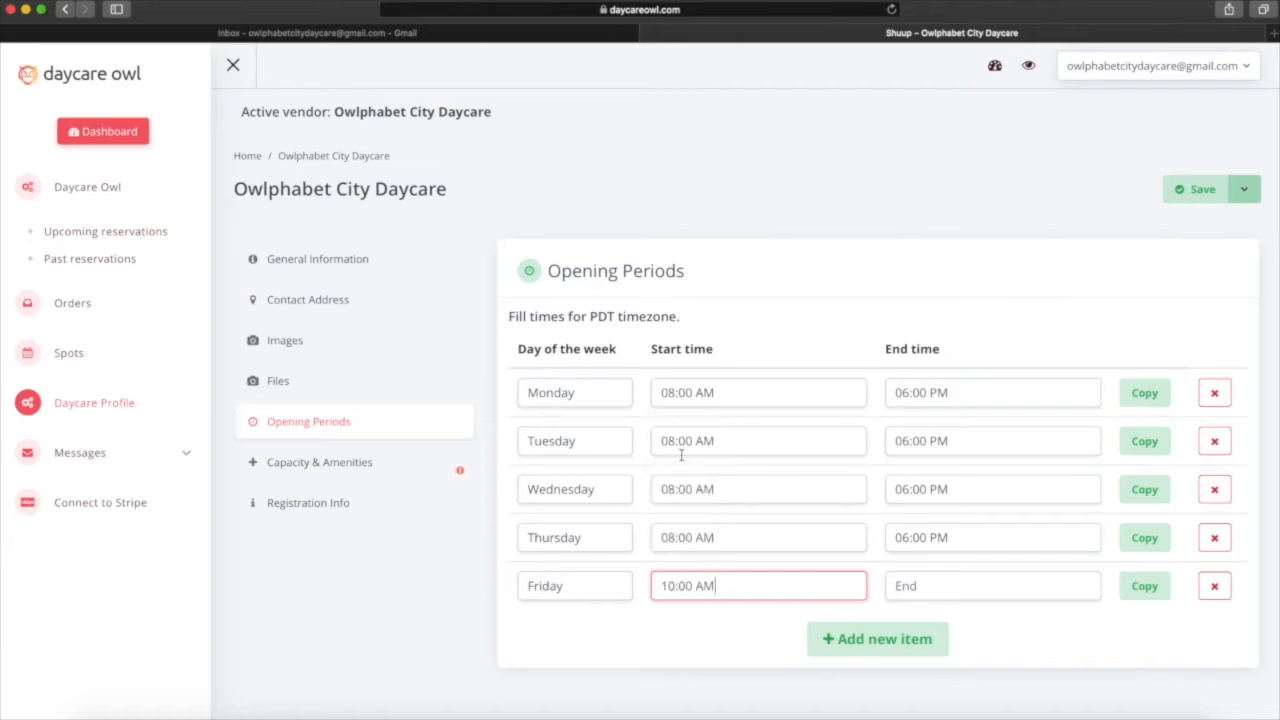
Set Friday's closing time to 06:00 PM and save the weekly opening periods.
{"action": "left_click", "coordinate": [941, 593]}
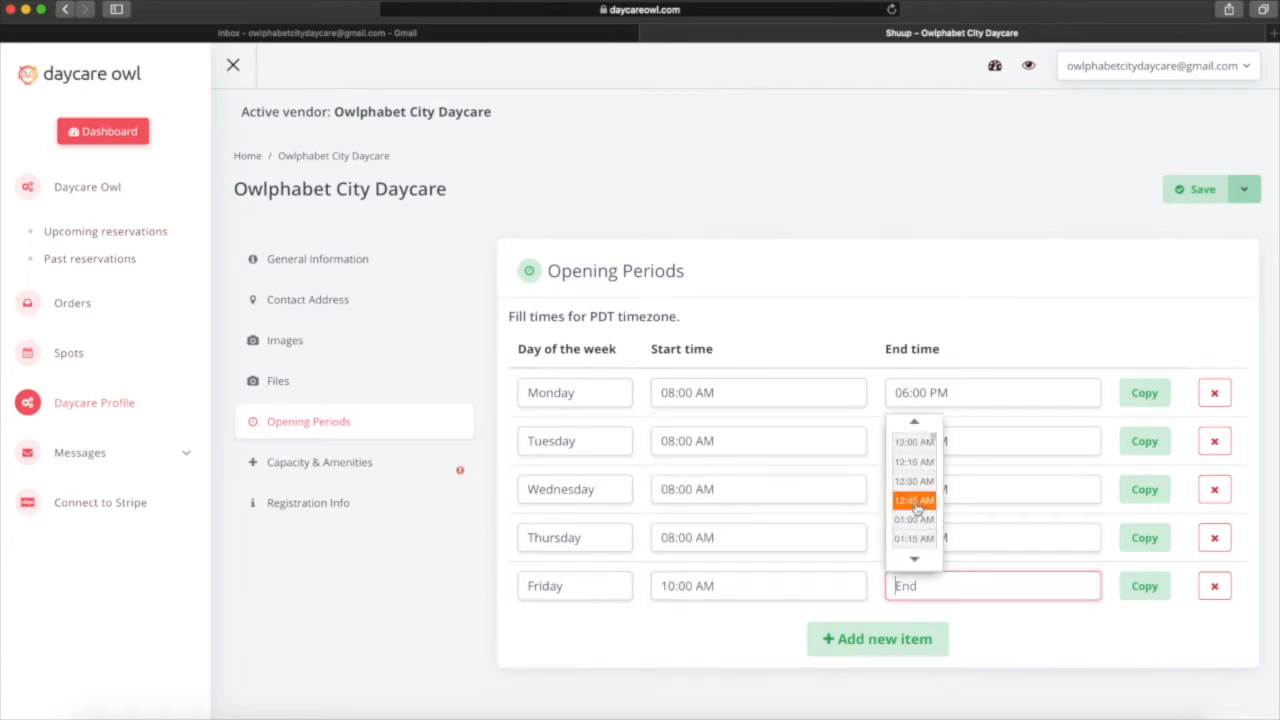
{"action": "scroll", "coordinate": [935, 470], "scroll_direction": "up", "scroll_amount": 15}
{"action": "scroll", "coordinate": [935, 470], "scroll_direction": "down", "scroll_amount": 6}
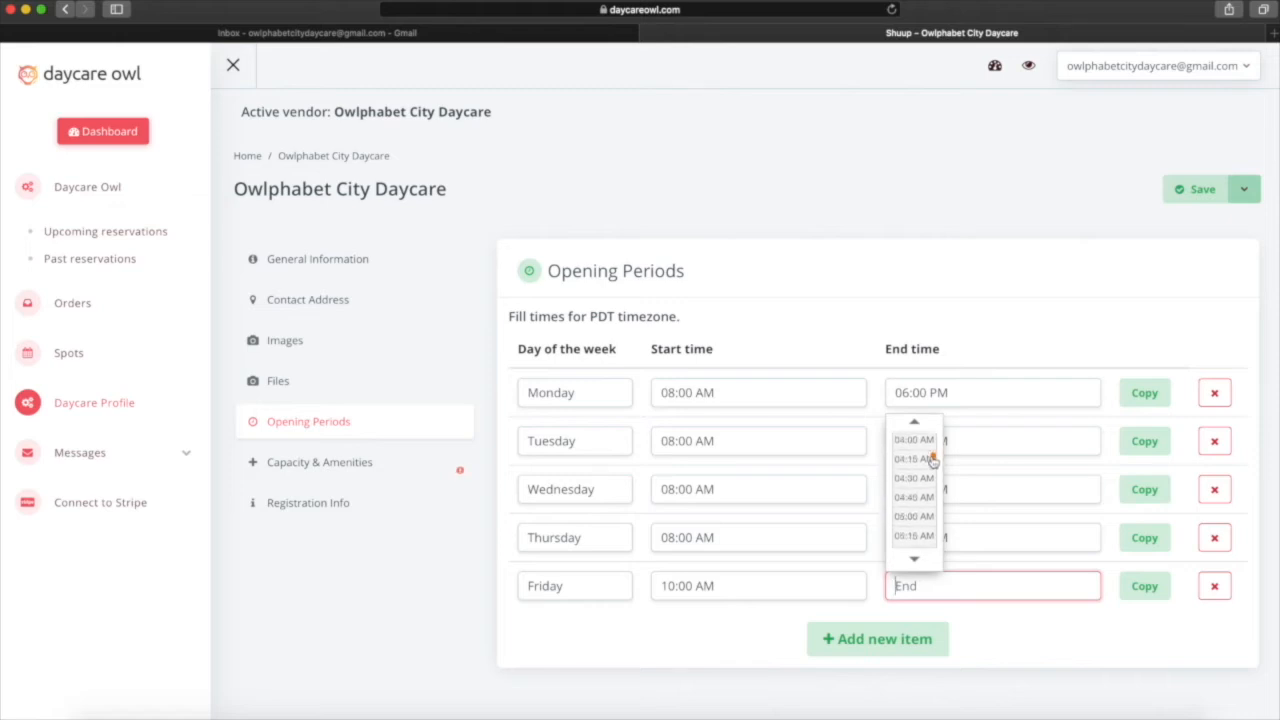
{"action": "scroll", "coordinate": [932, 470], "scroll_direction": "down", "scroll_amount": 7}
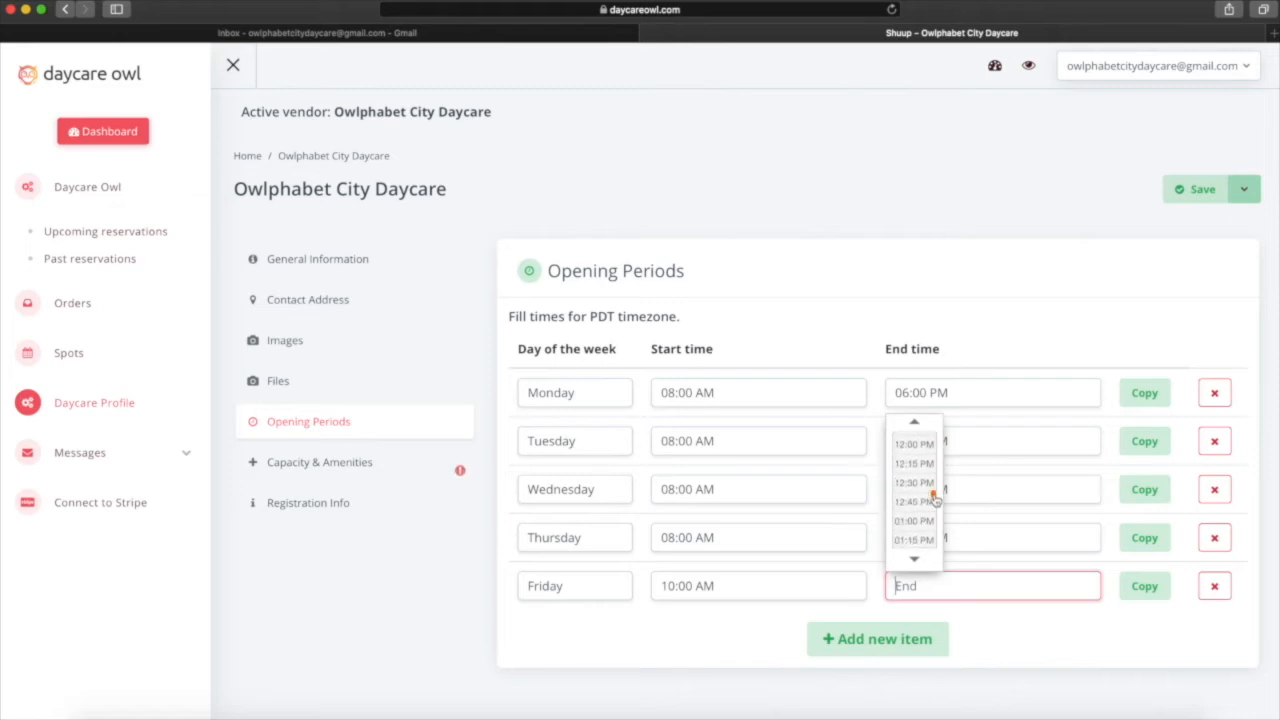
{"action": "scroll", "coordinate": [933, 500], "scroll_direction": "down", "scroll_amount": 5}
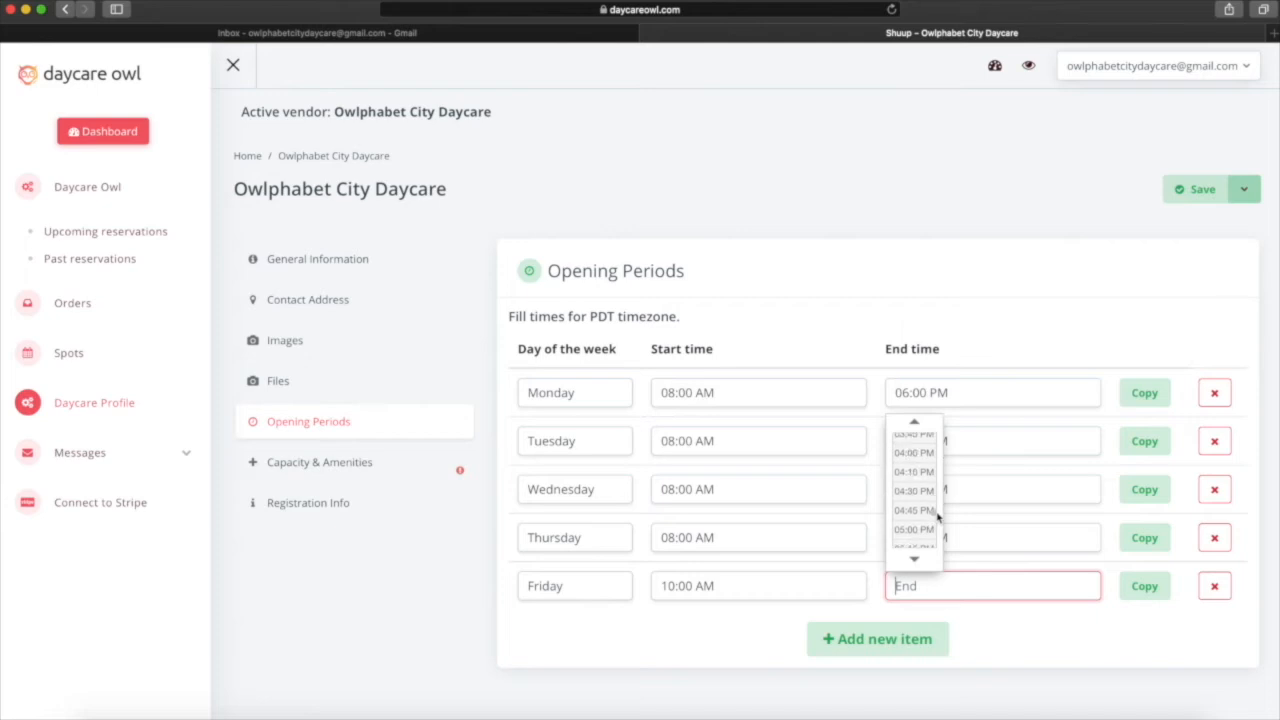
{"action": "scroll", "coordinate": [938, 520], "scroll_direction": "down", "scroll_amount": 1}
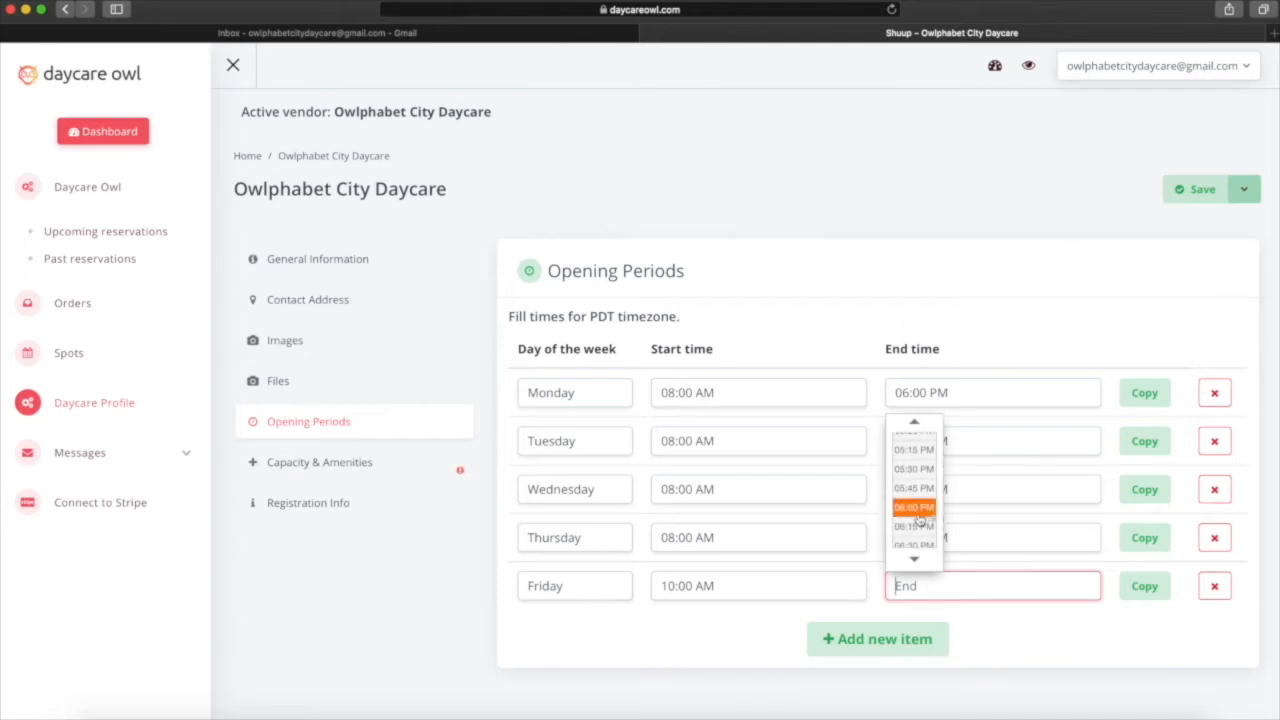
{"action": "left_click", "coordinate": [920, 510]}
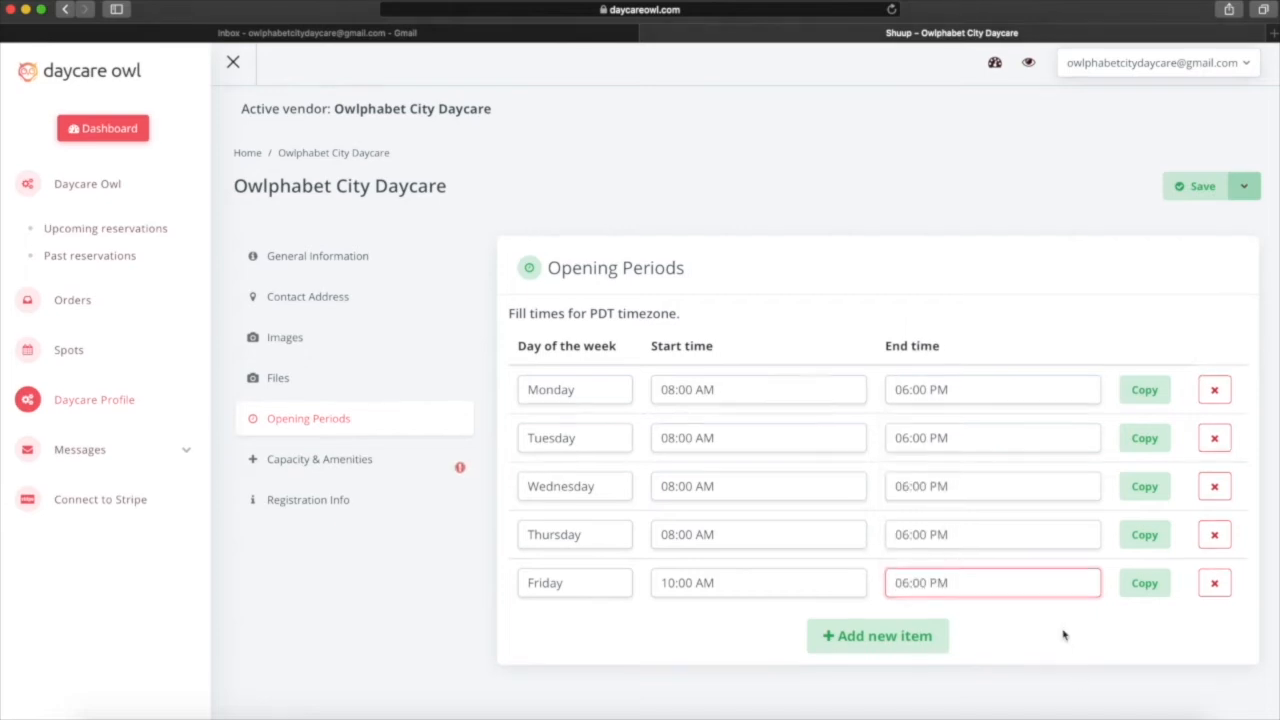
{"action": "left_click", "coordinate": [1187, 192]}
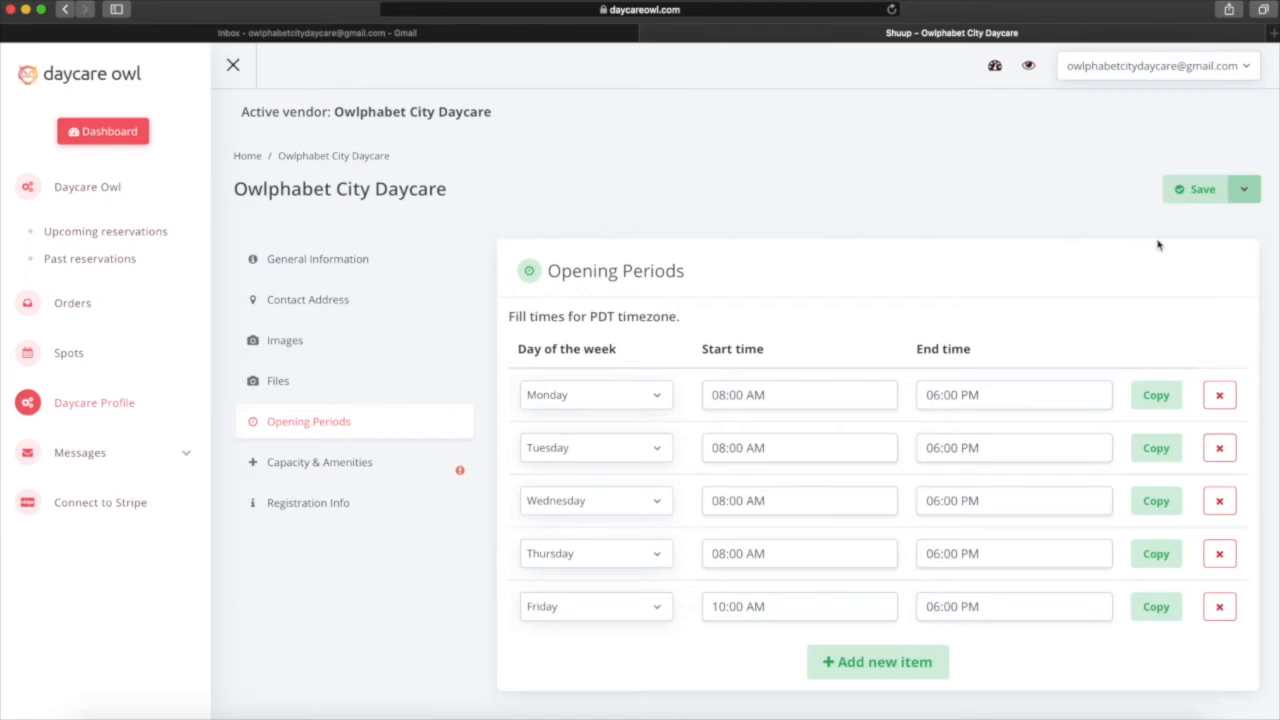
Set the maximum licensed capacity to 9 under Capacity & Amenities.
{"action": "left_click", "coordinate": [275, 470]}
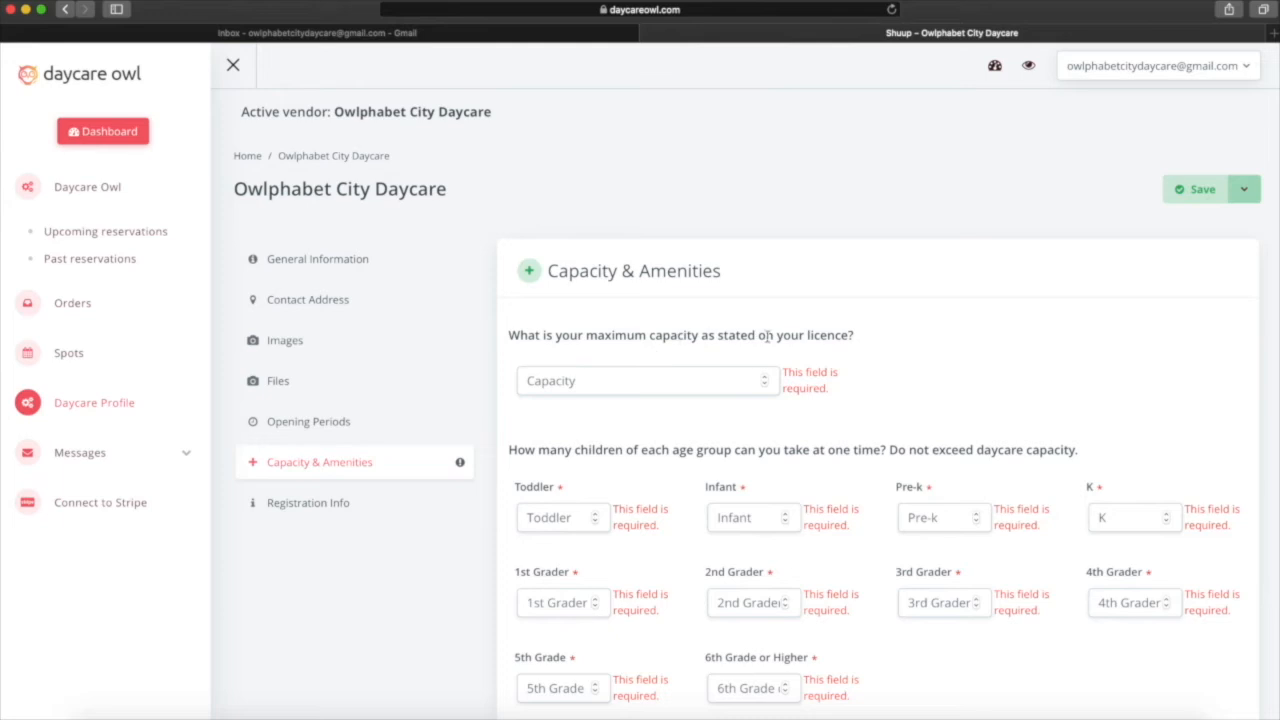
{"action": "left_click", "coordinate": [575, 383]}
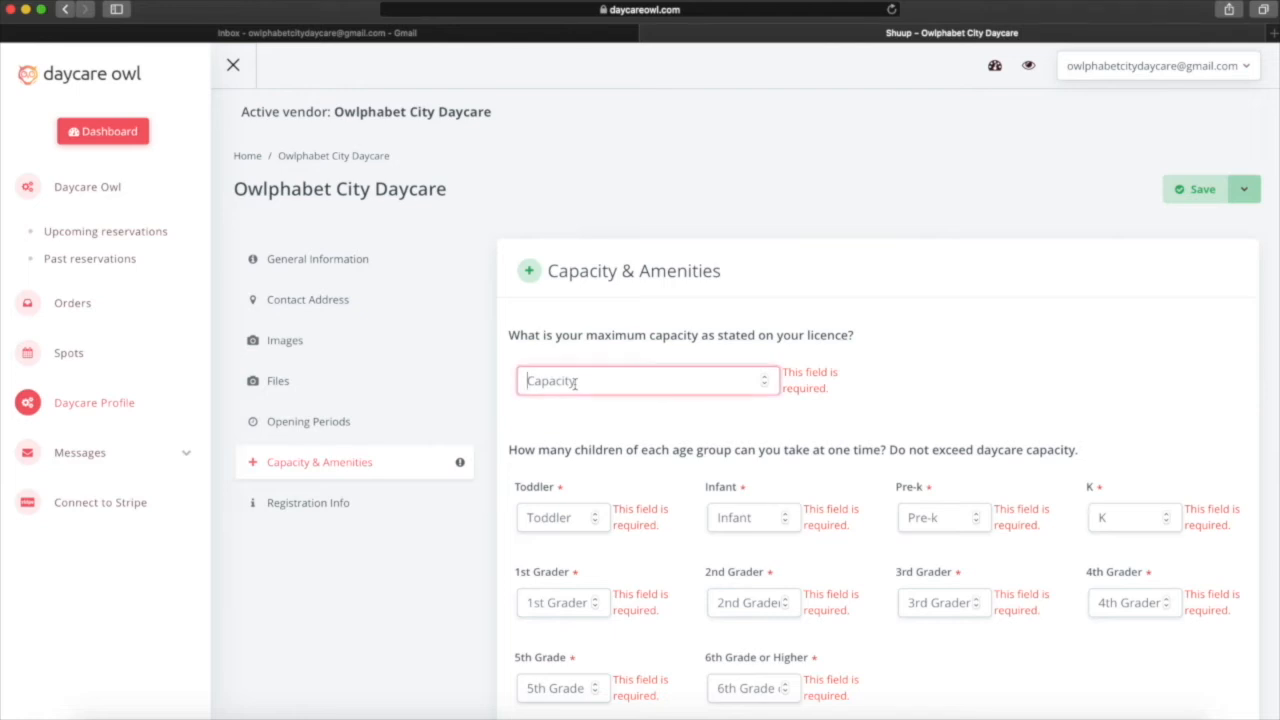
{"action": "type", "text": "9"}
{"action": "scroll", "coordinate": [560, 440], "scroll_direction": "down", "scroll_amount": 2}
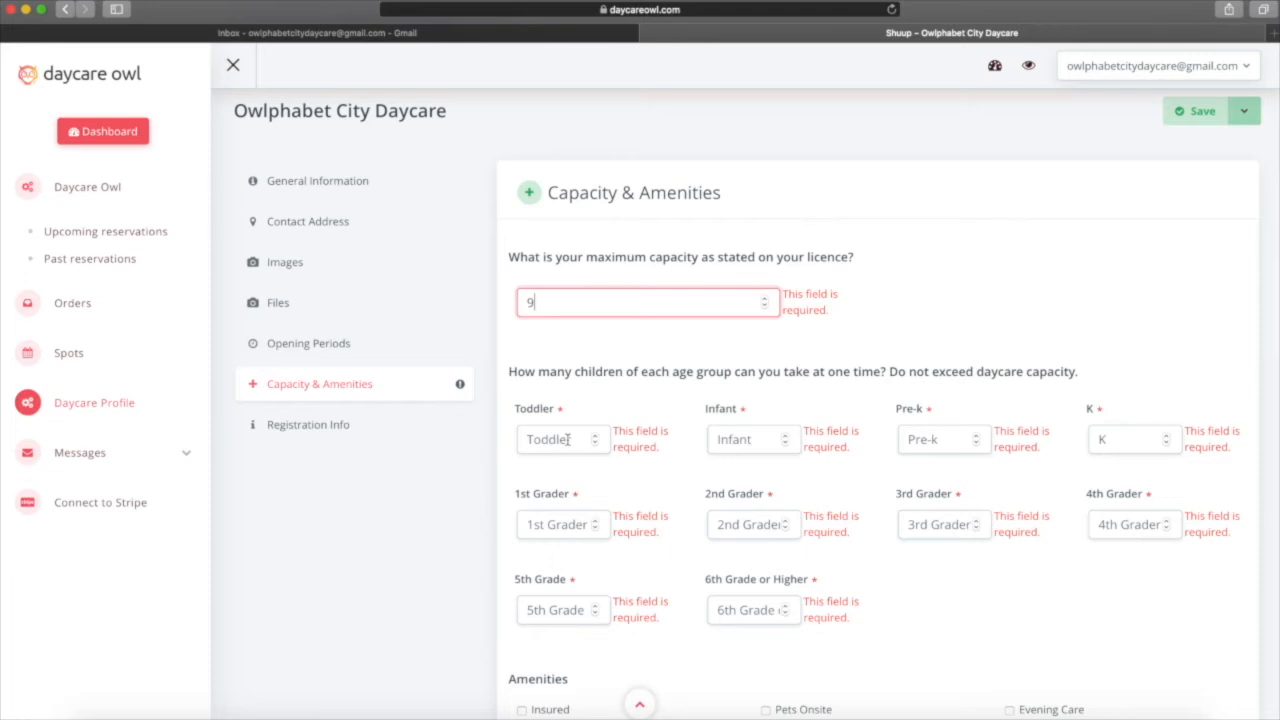
Enter age-group capacities of Toddler 3, Infant 3 and Pre-k 0.
{"action": "left_click", "coordinate": [568, 440]}
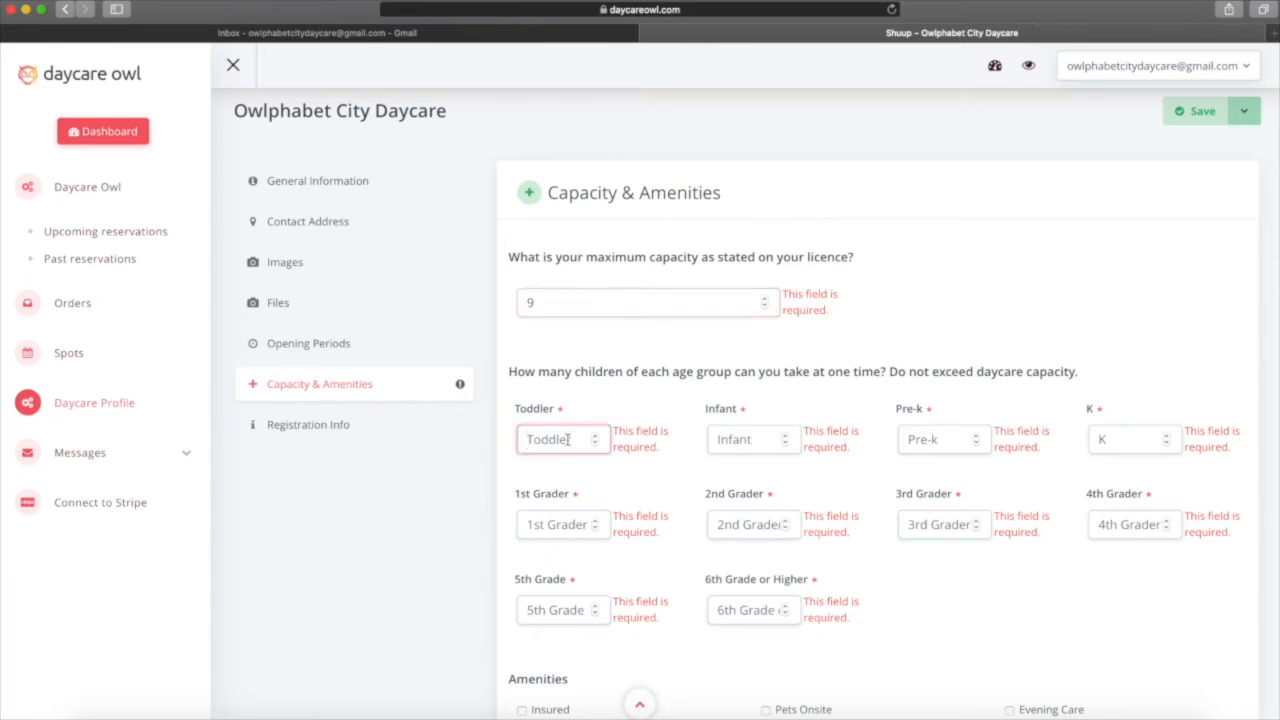
{"action": "type", "text": "3"}
{"action": "left_click", "coordinate": [731, 442]}
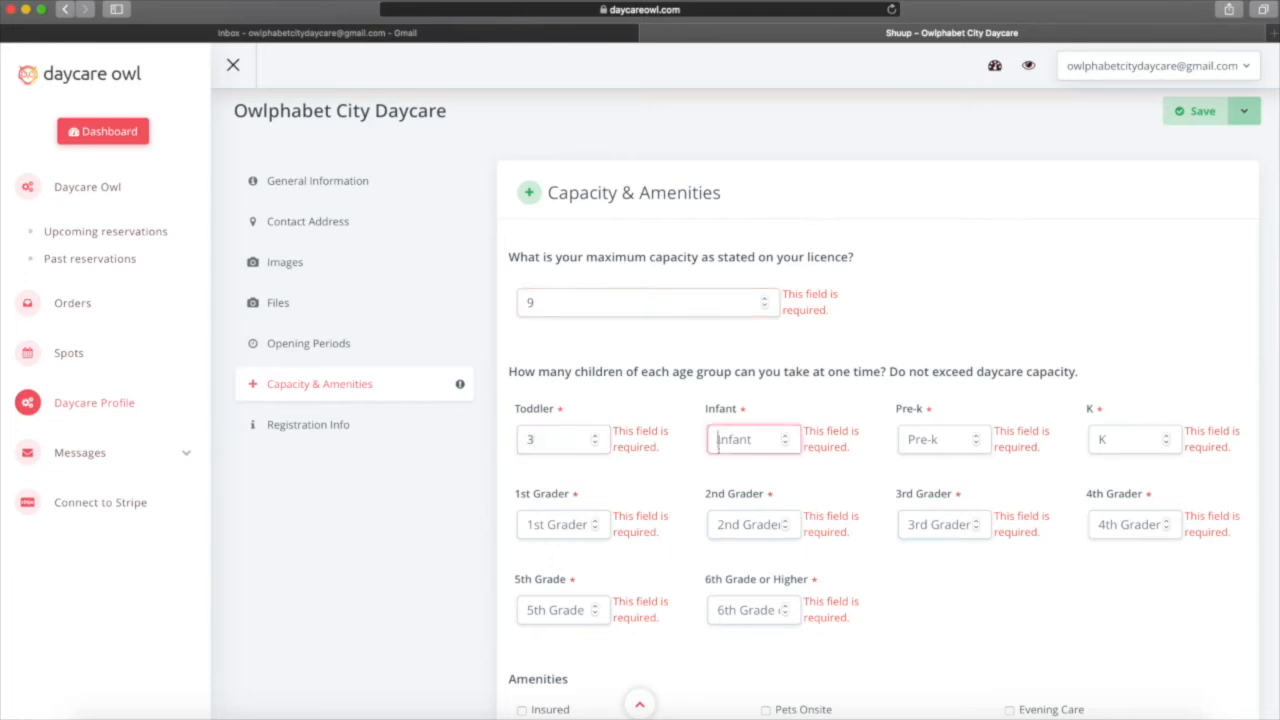
{"action": "type", "text": "3"}
{"action": "left_click", "coordinate": [947, 438]}
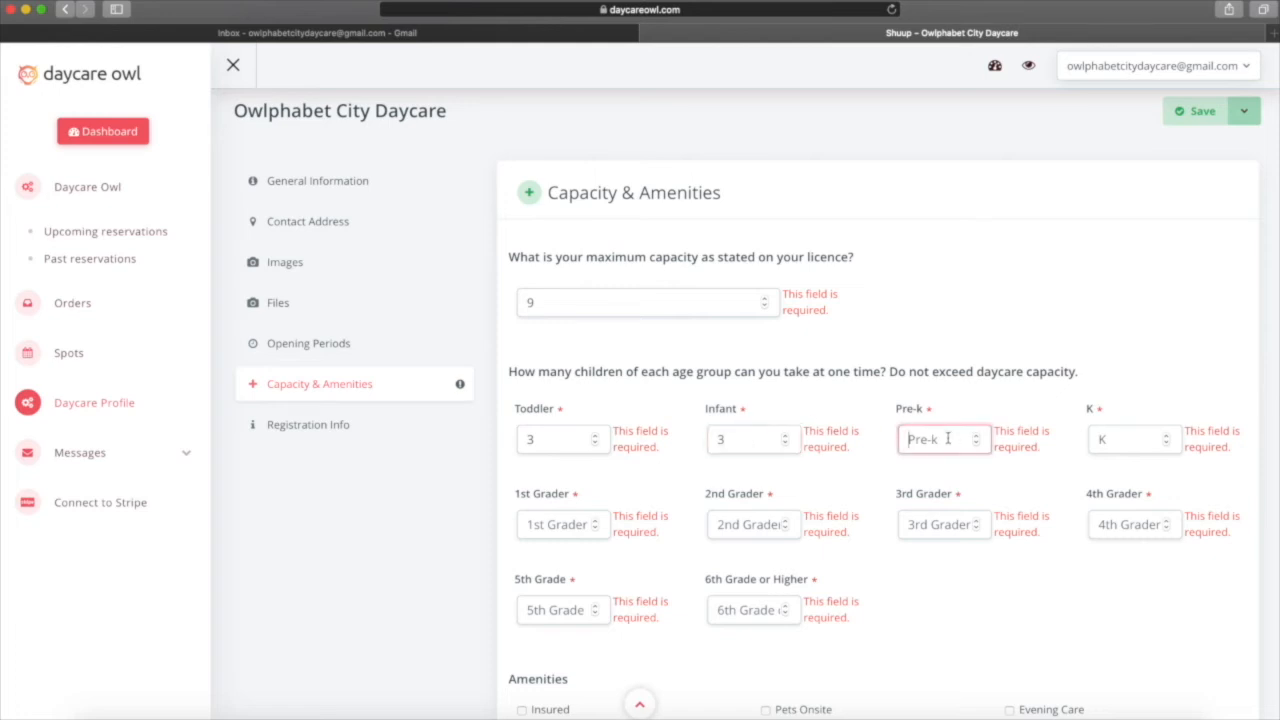
{"action": "type", "text": "0"}
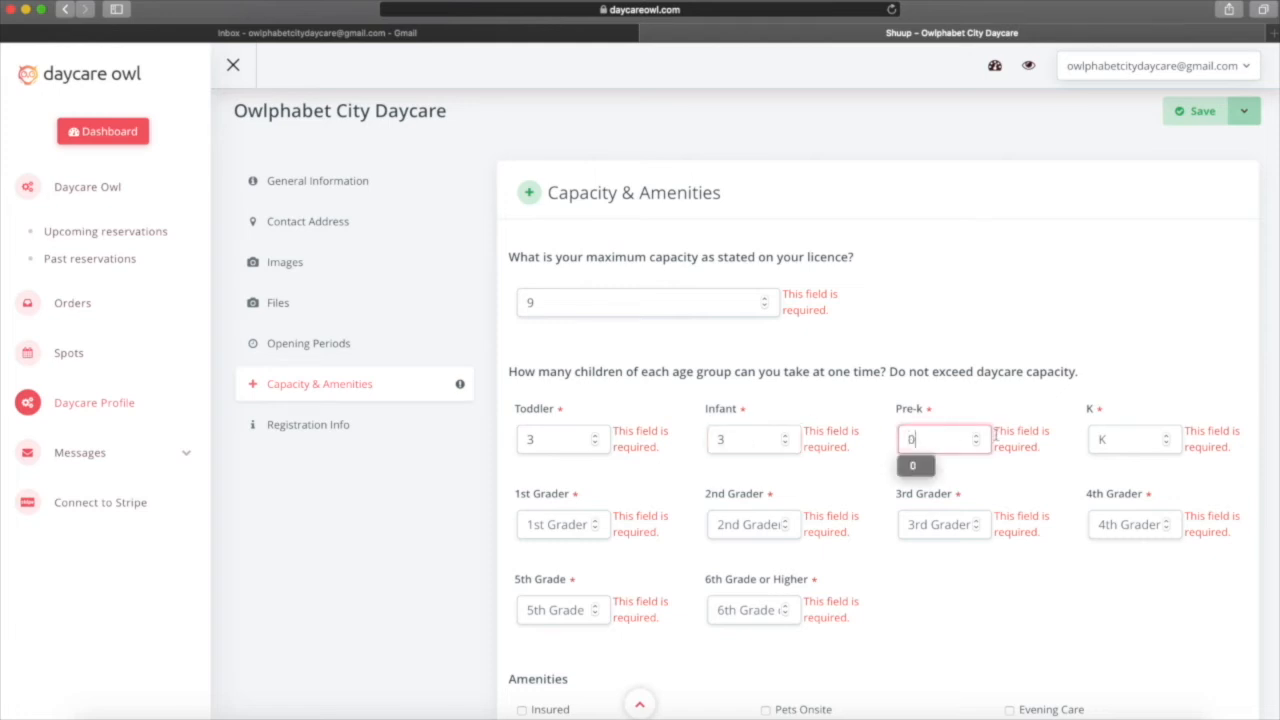
{"action": "left_click", "coordinate": [1105, 441]}
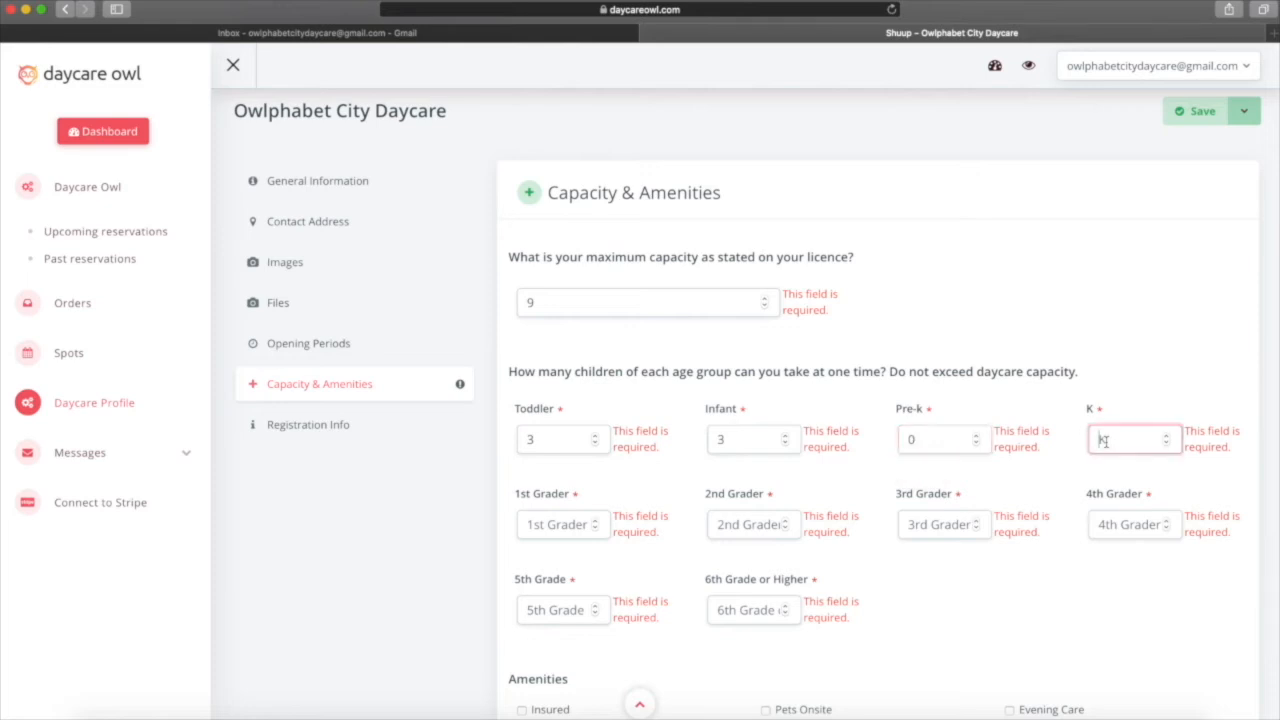
Set 1st Grader capacity to 3 and 2nd through 5th Grade to 0.
{"action": "left_click", "coordinate": [561, 527]}
{"action": "type", "text": "3"}
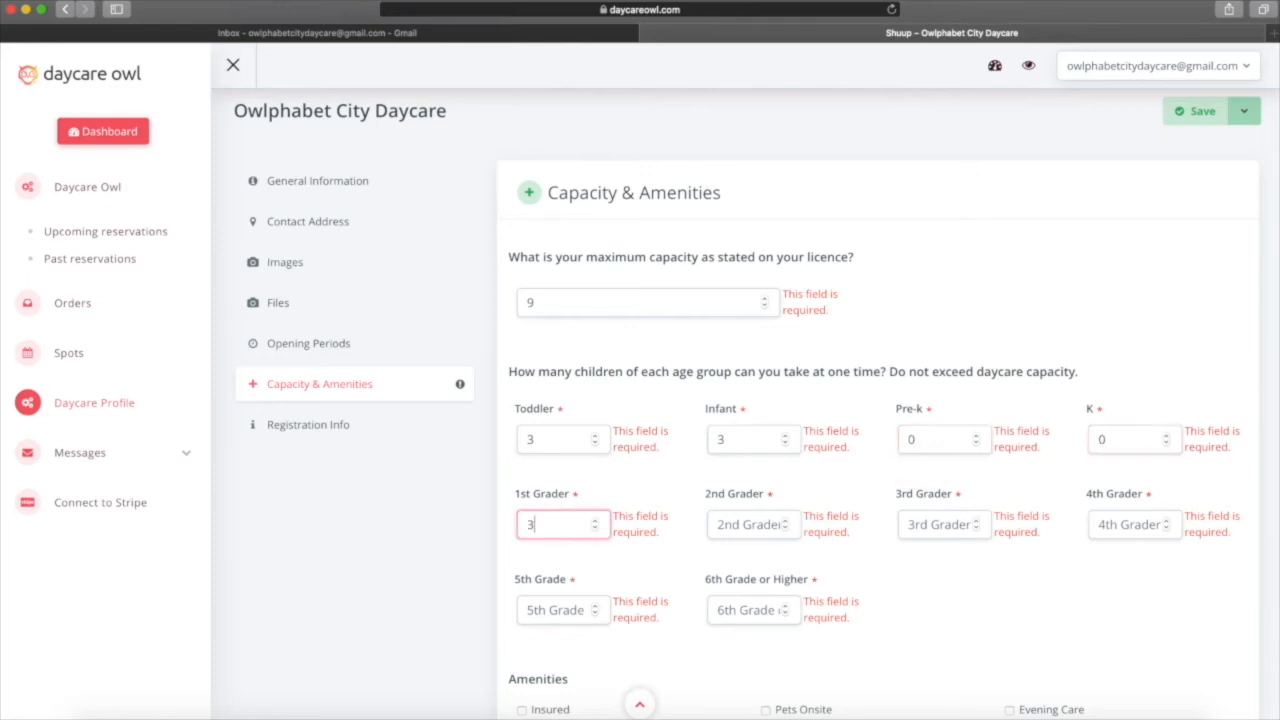
{"action": "left_click", "coordinate": [762, 533]}
{"action": "type", "text": "0"}
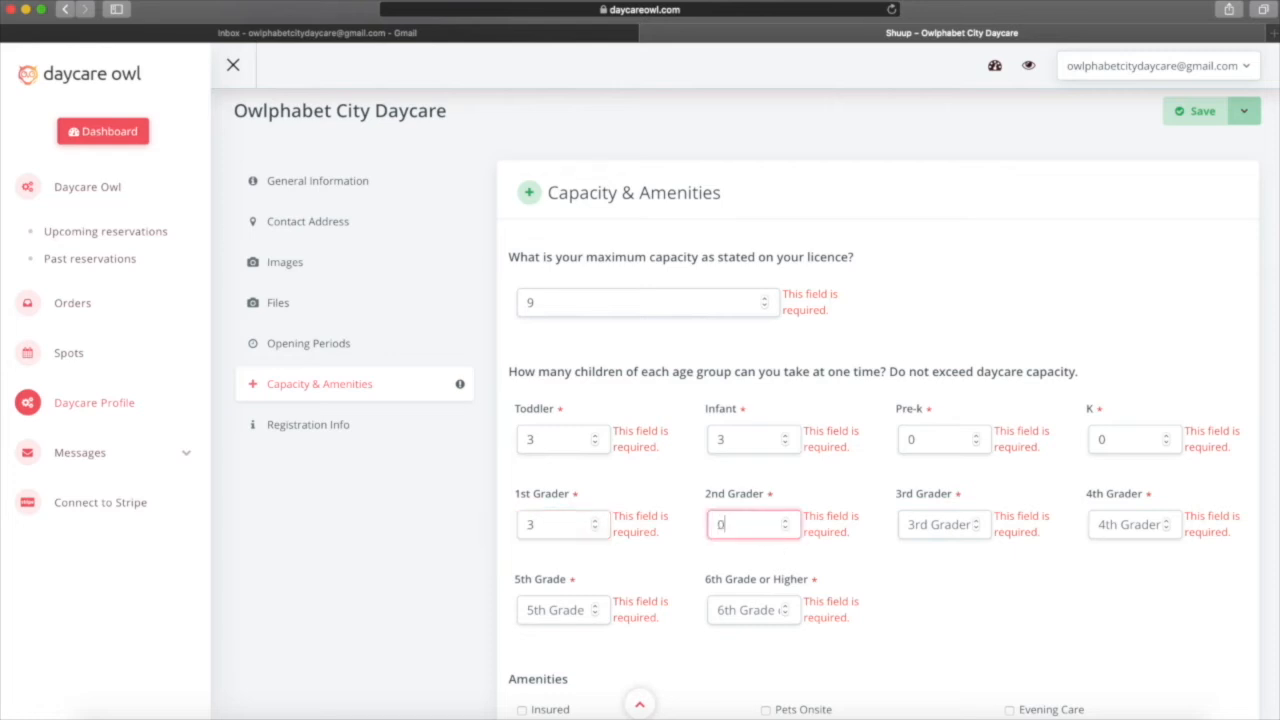
{"action": "left_click", "coordinate": [939, 522]}
{"action": "type", "text": "0"}
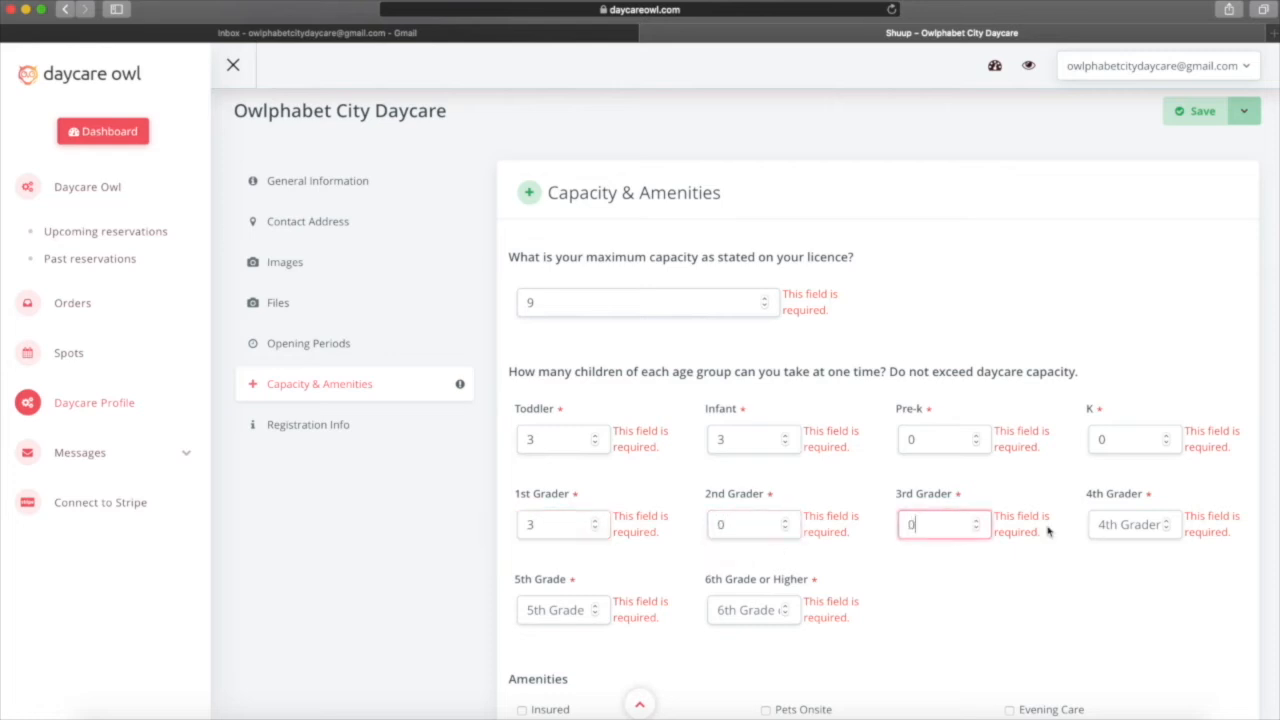
{"action": "left_click", "coordinate": [1103, 530]}
{"action": "type", "text": "0"}
{"action": "left_click", "coordinate": [545, 610]}
{"action": "type", "text": "0"}
{"action": "left_click", "coordinate": [720, 610]}
Set 6th Grade or Higher to 0 and tick Open During Covid and Covid-19 Guidelines.
{"action": "type", "text": "0"}
{"action": "scroll", "coordinate": [945, 600], "scroll_direction": "down", "scroll_amount": 4}
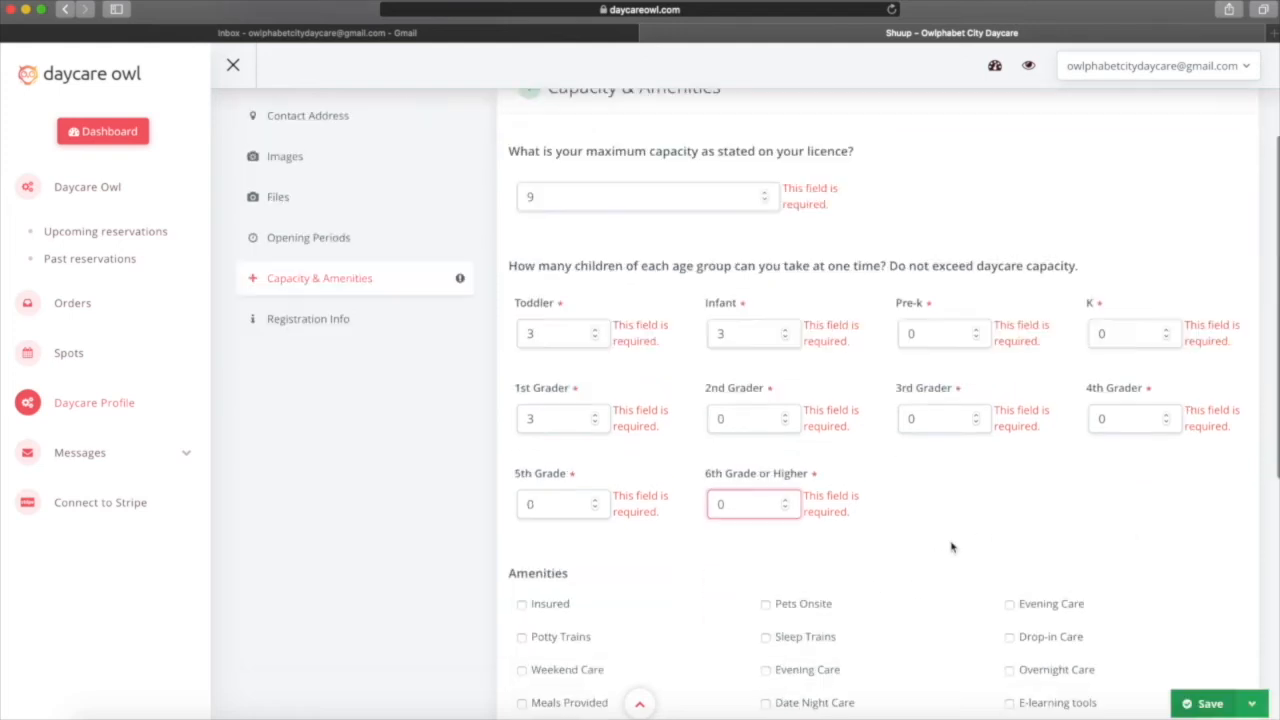
{"action": "scroll", "coordinate": [952, 547], "scroll_direction": "down", "scroll_amount": 4}
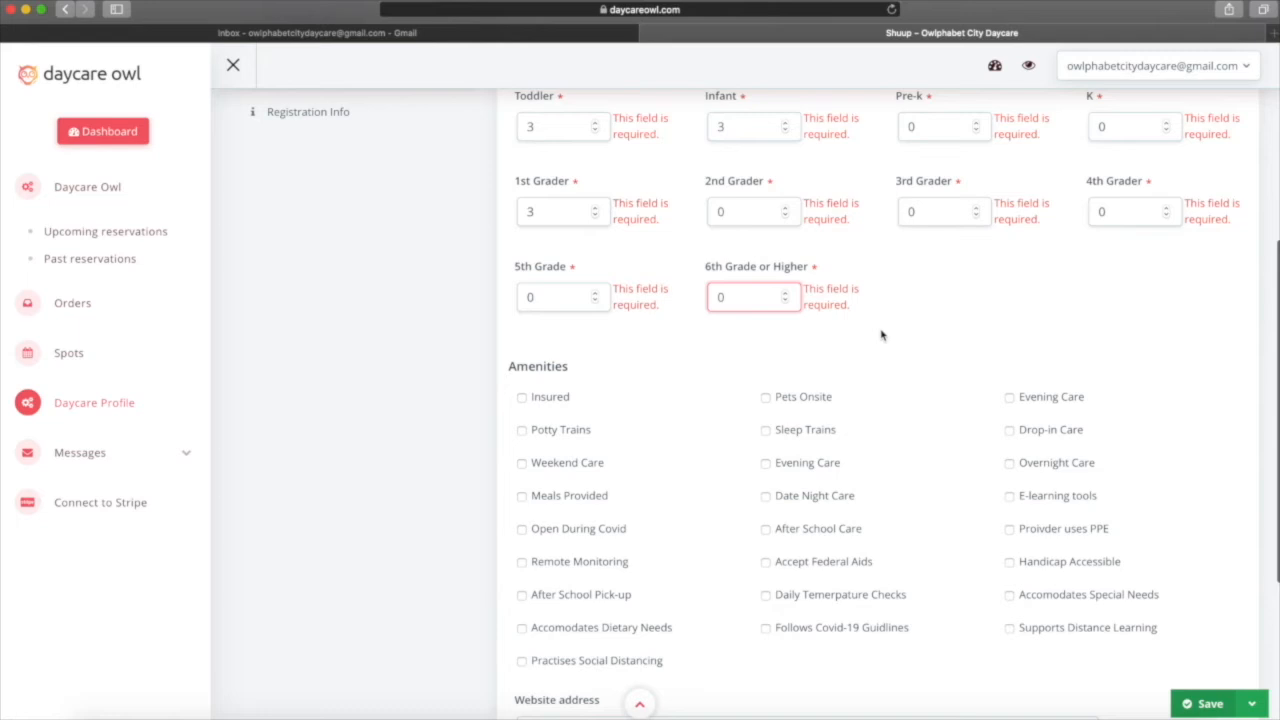
{"action": "left_click", "coordinate": [522, 531]}
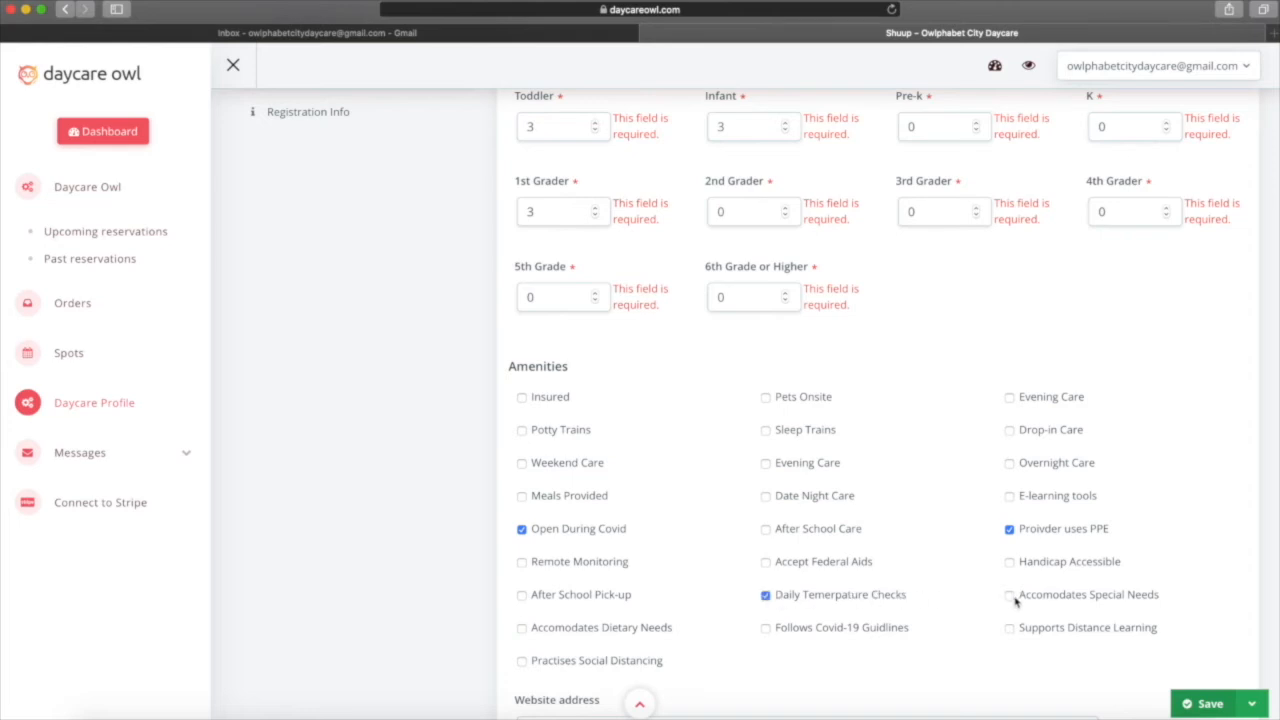
{"action": "left_click", "coordinate": [766, 629]}
Tick Practises Social Distancing and Distance Learning, then save the profile.
{"action": "scroll", "coordinate": [742, 635], "scroll_direction": "down", "scroll_amount": 1}
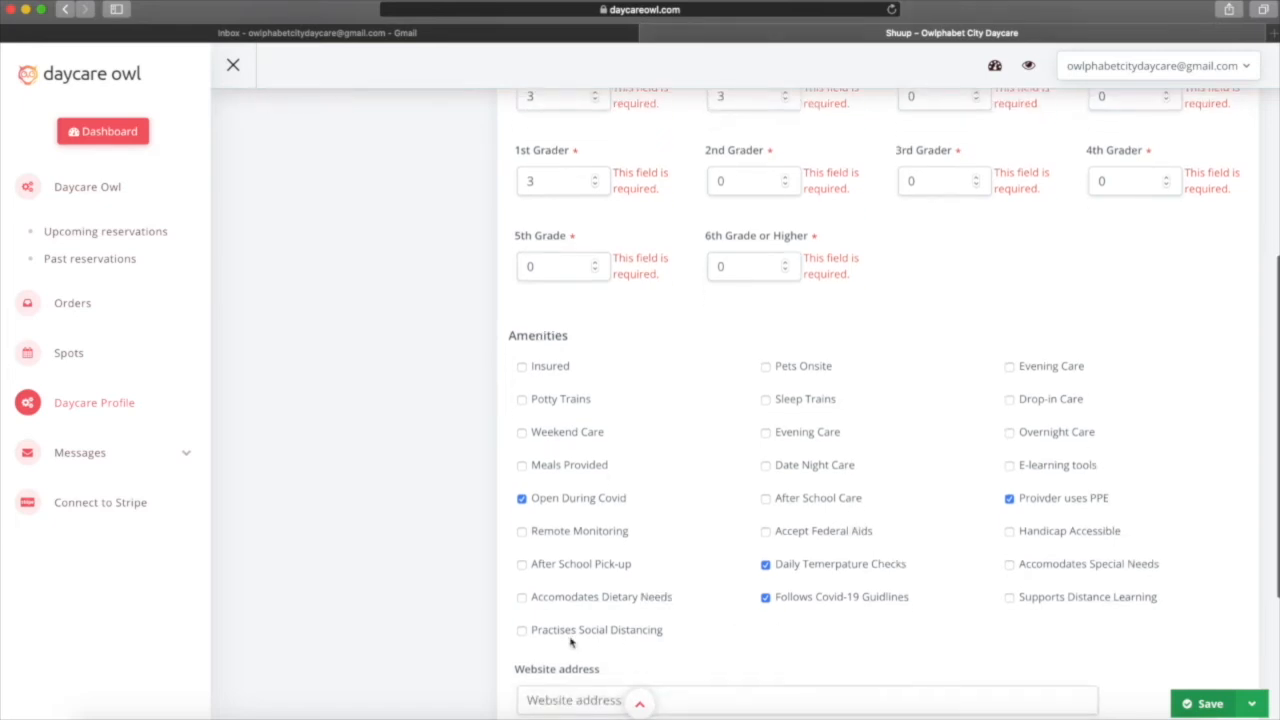
{"action": "left_click", "coordinate": [522, 632]}
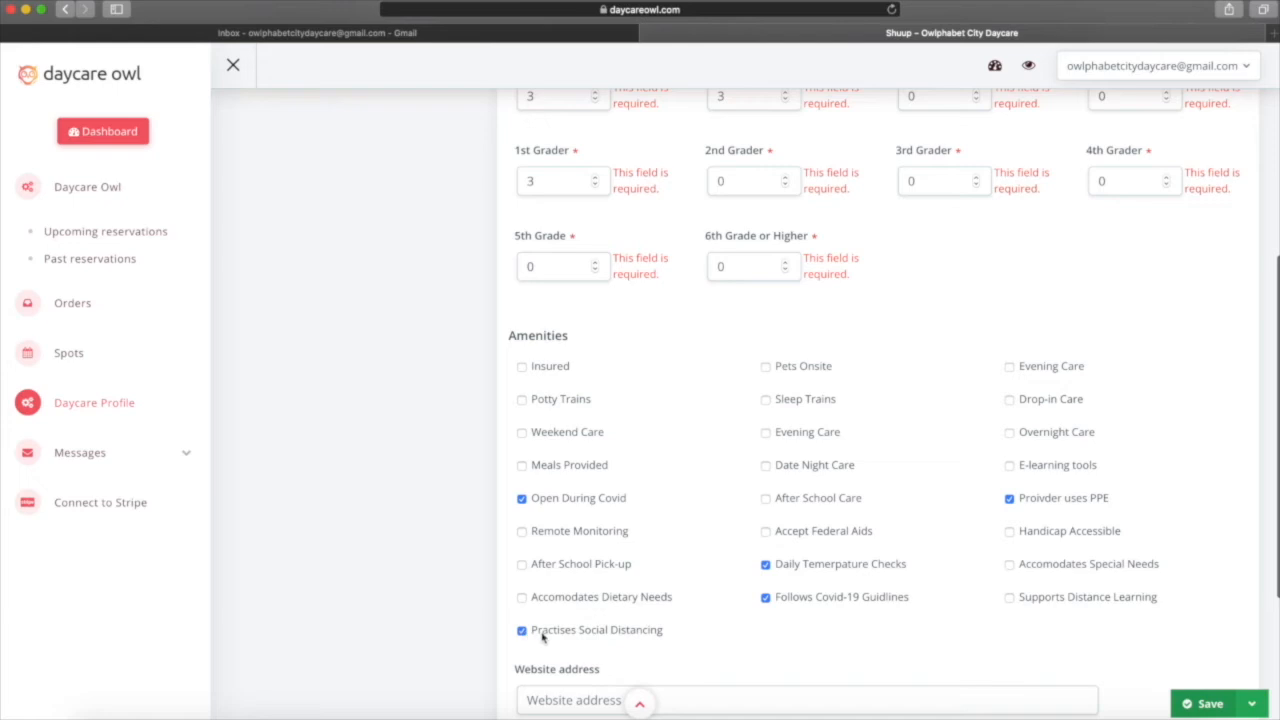
{"action": "left_click", "coordinate": [1011, 598]}
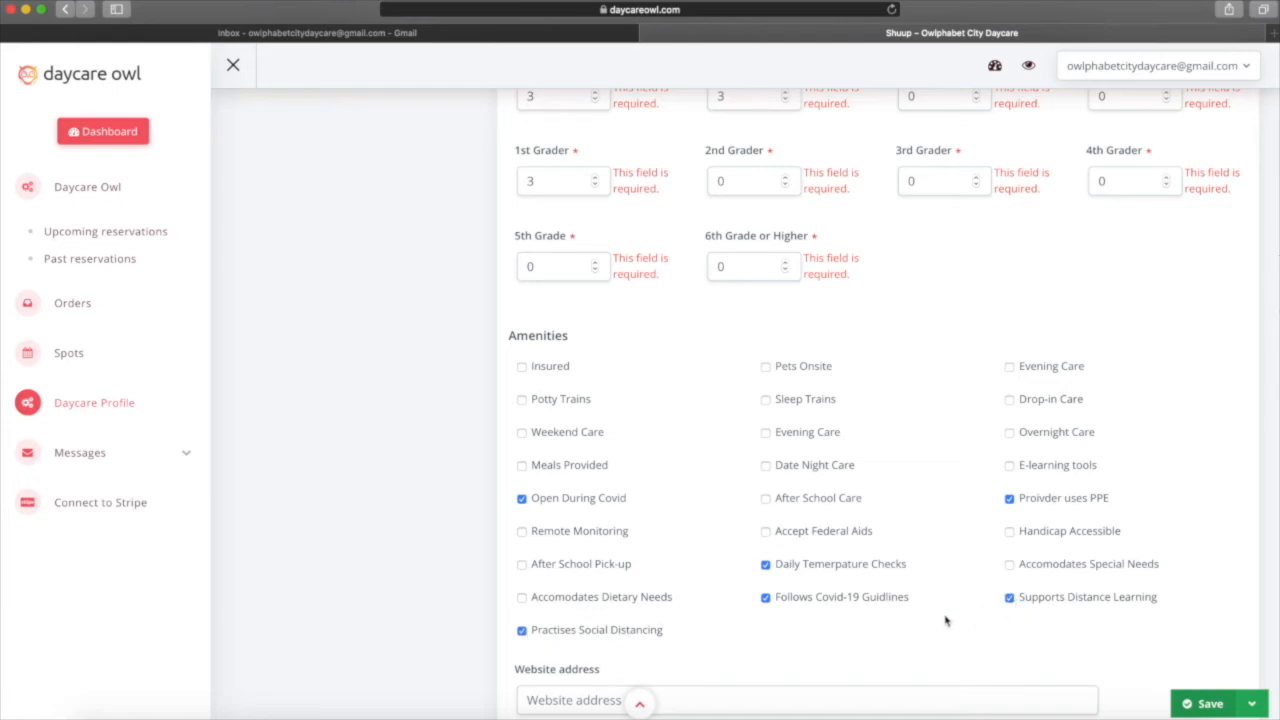
{"action": "scroll", "coordinate": [946, 621], "scroll_direction": "down", "scroll_amount": 3}
{"action": "scroll", "coordinate": [946, 619], "scroll_direction": "down", "scroll_amount": 2}
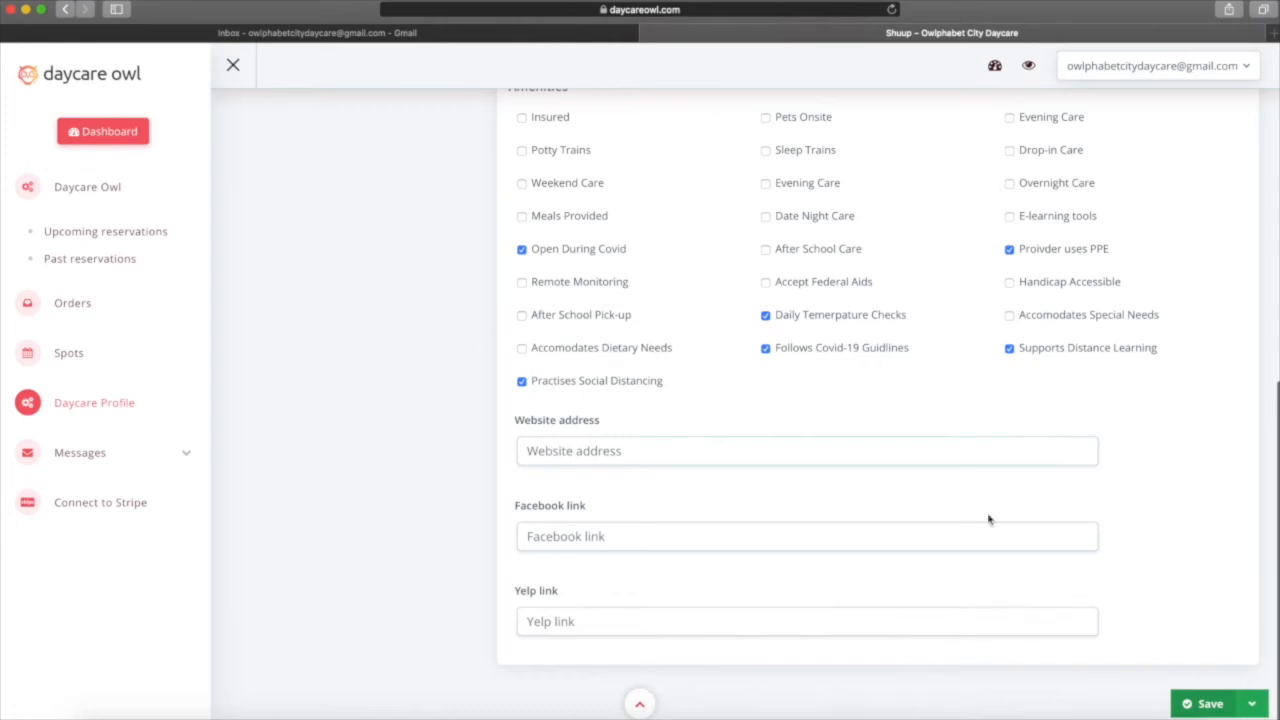
{"action": "left_click", "coordinate": [1200, 714]}
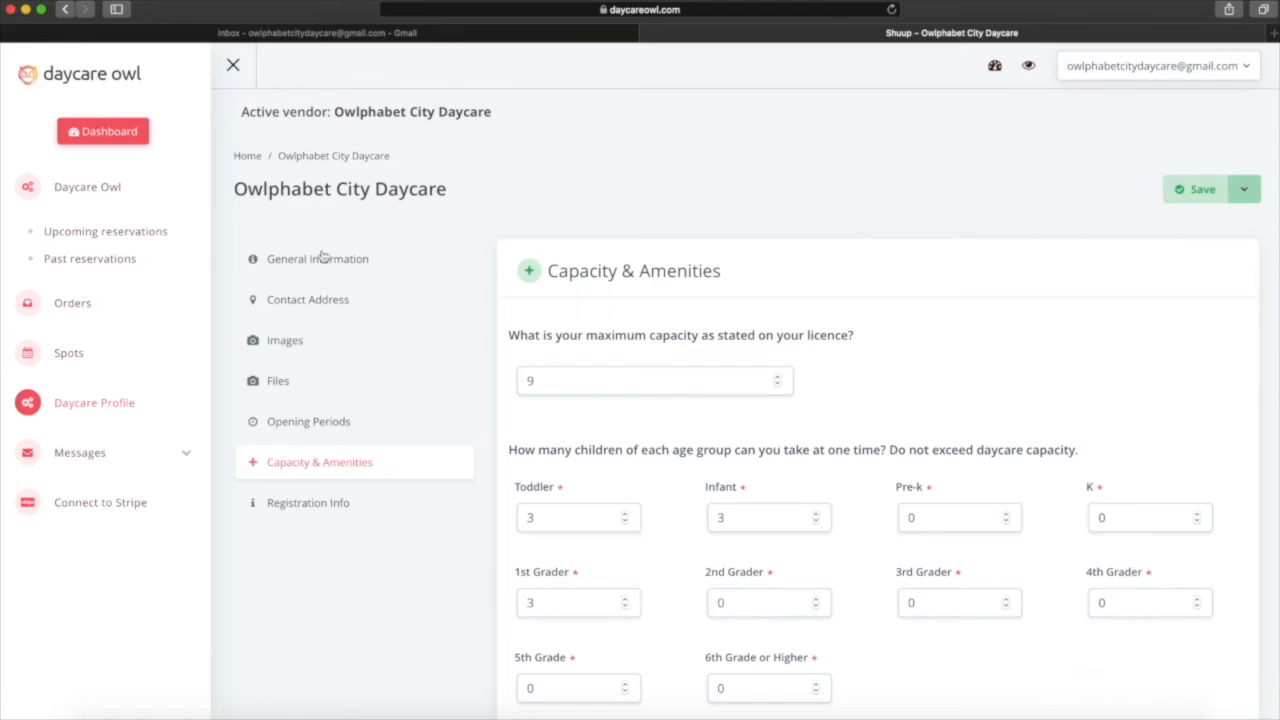
Create a new Drop-In Care spot labelled Drop-in.
{"action": "left_click", "coordinate": [66, 353]}
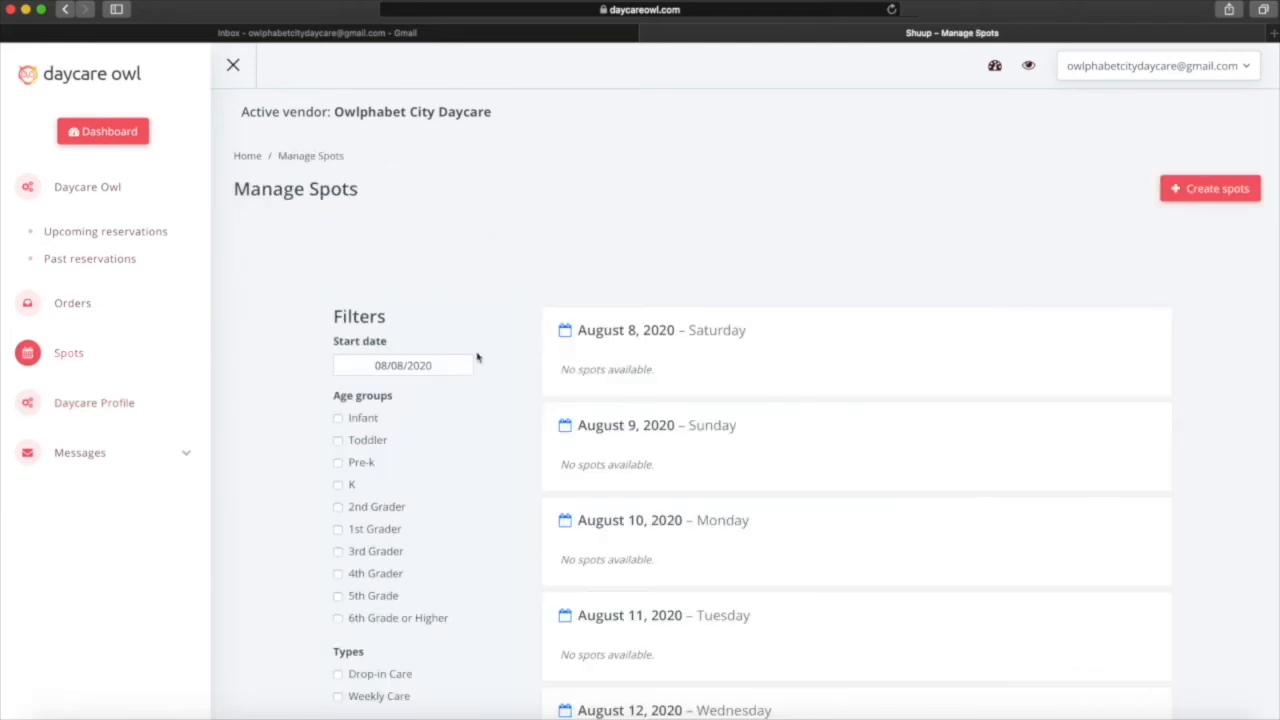
{"action": "left_click", "coordinate": [1232, 189]}
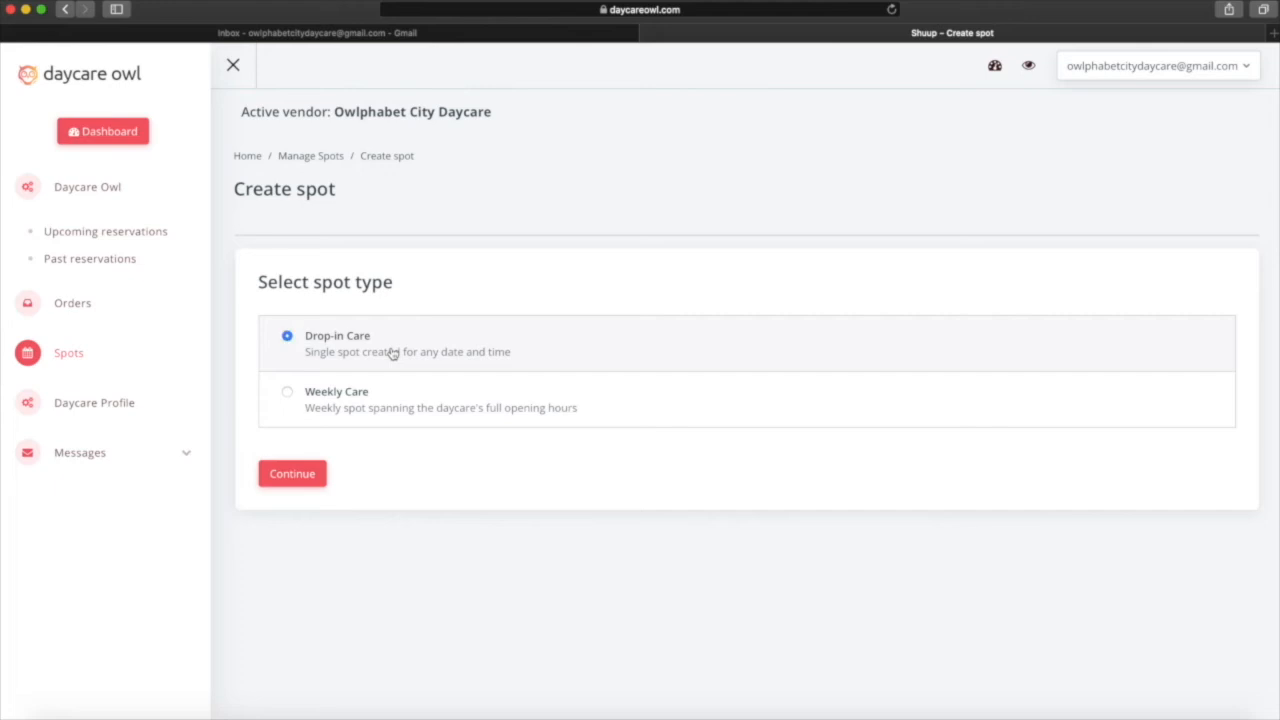
{"action": "left_click", "coordinate": [292, 474]}
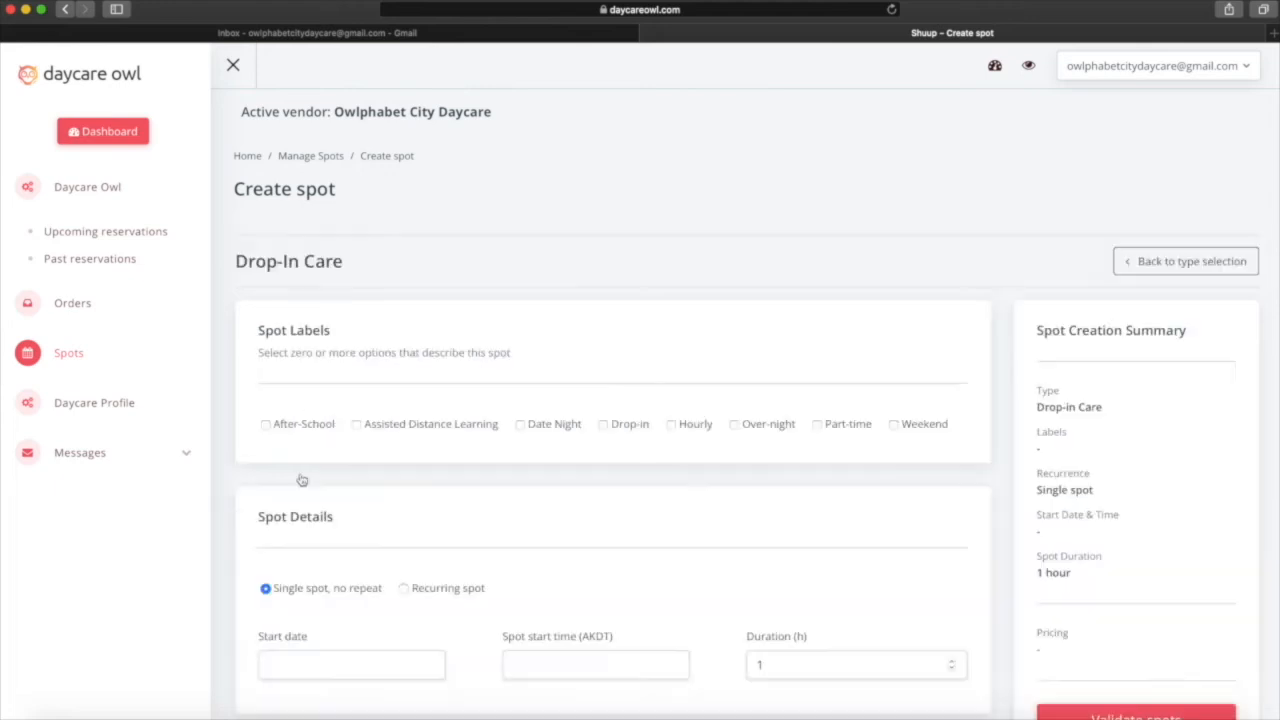
{"action": "scroll", "coordinate": [367, 477], "scroll_direction": "down", "scroll_amount": 2}
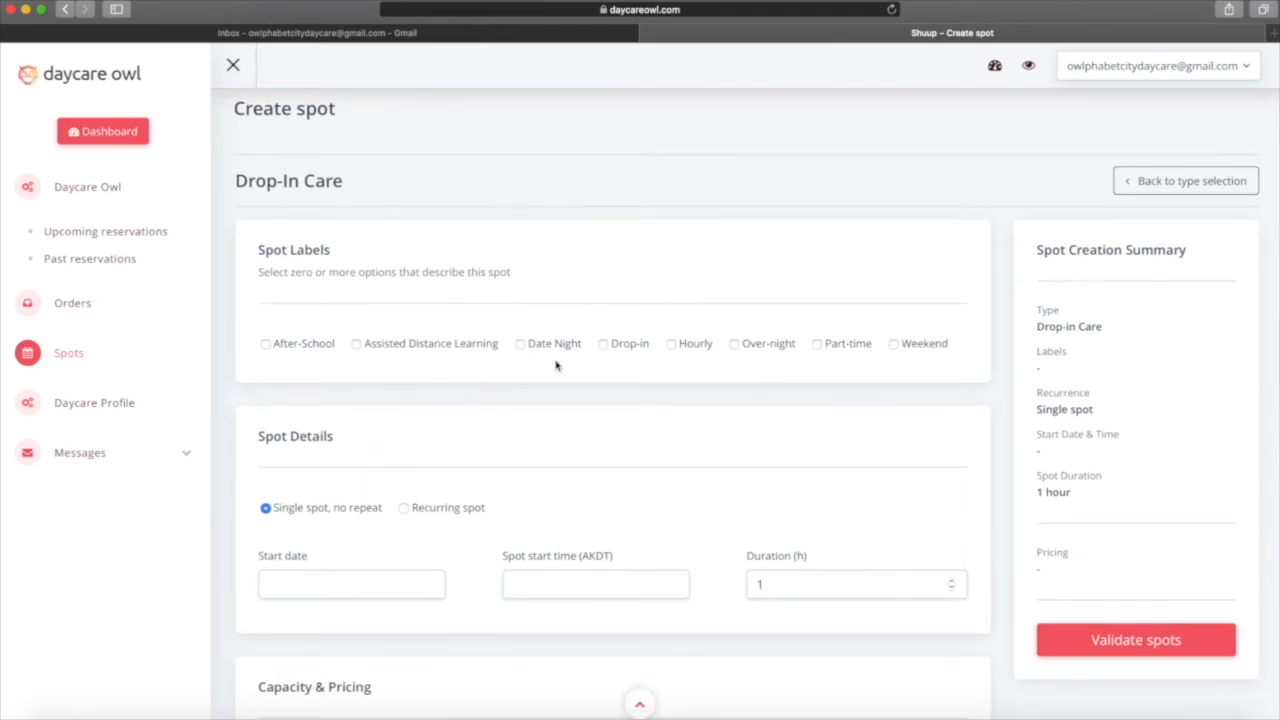
{"action": "left_click", "coordinate": [604, 344]}
Schedule the spot for 08/31/2020 at 10:00 AM with a 4-hour duration.
{"action": "scroll", "coordinate": [448, 390], "scroll_direction": "down", "scroll_amount": 2}
{"action": "left_click", "coordinate": [382, 527]}
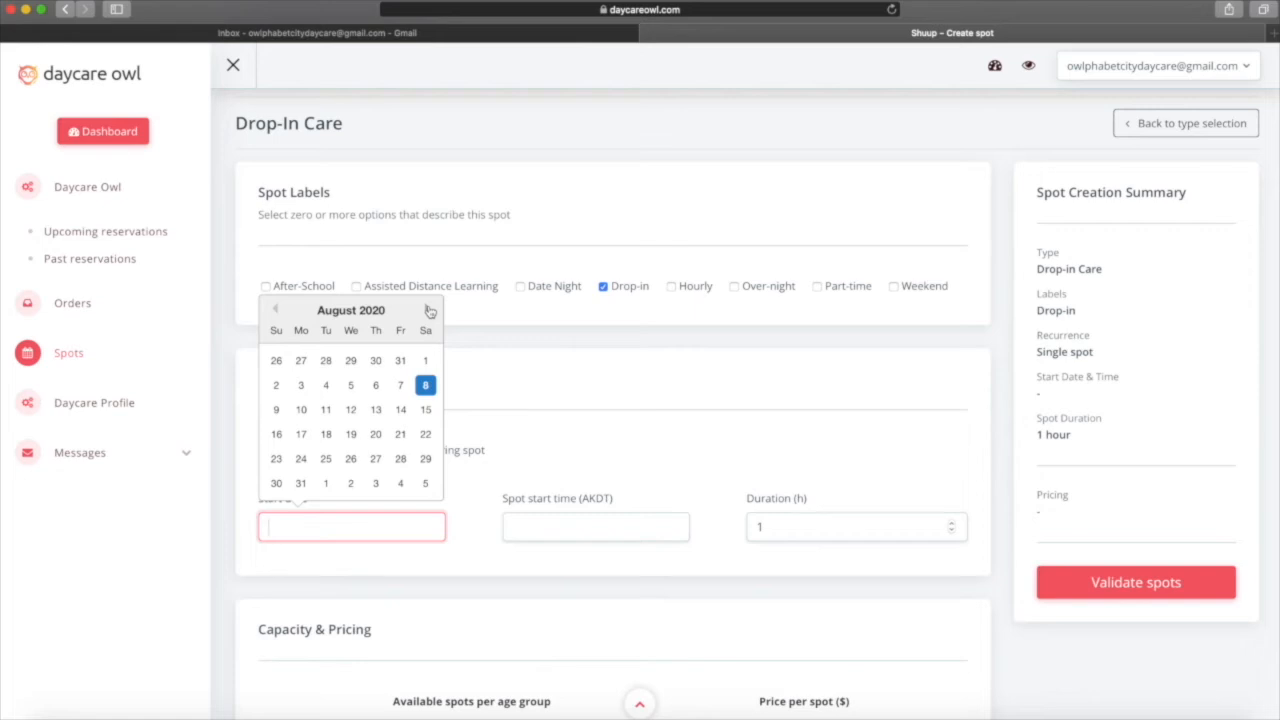
{"action": "left_click", "coordinate": [300, 483]}
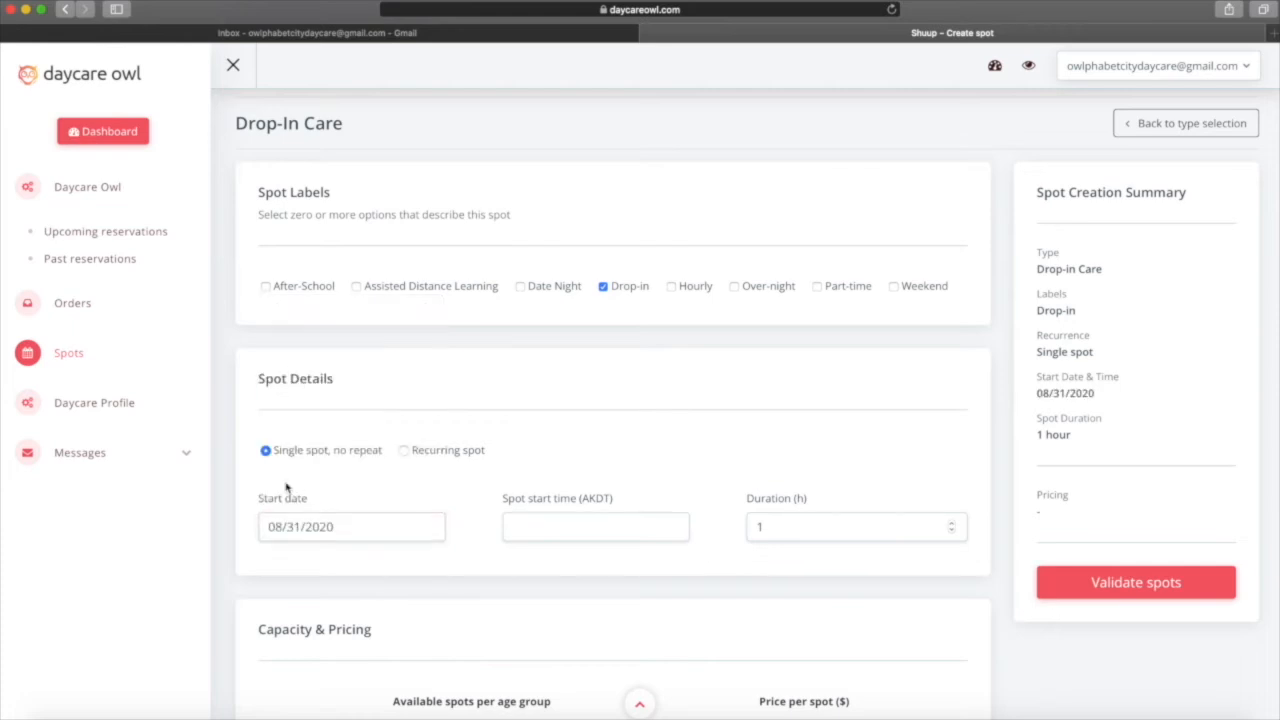
{"action": "left_click", "coordinate": [605, 527]}
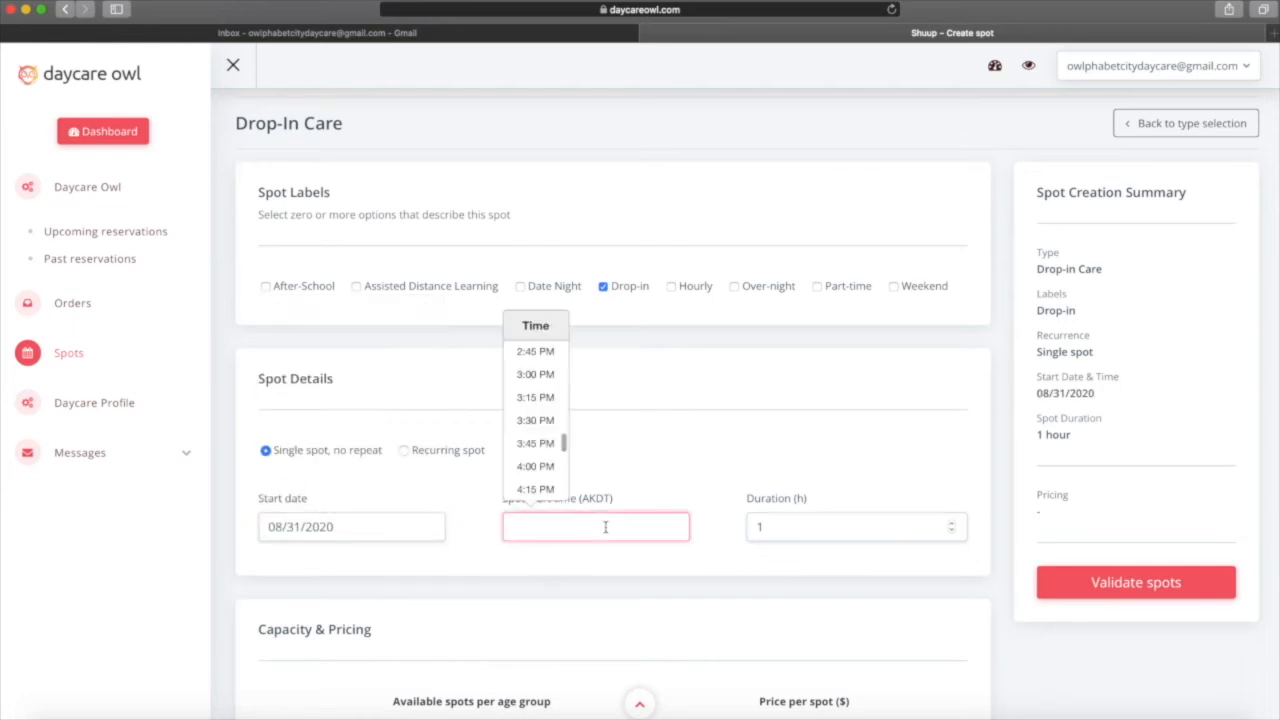
{"action": "scroll", "coordinate": [543, 441], "scroll_direction": "up", "scroll_amount": 3}
{"action": "scroll", "coordinate": [543, 441], "scroll_direction": "up", "scroll_amount": 7}
{"action": "left_click", "coordinate": [530, 400]}
{"action": "left_click", "coordinate": [868, 521]}
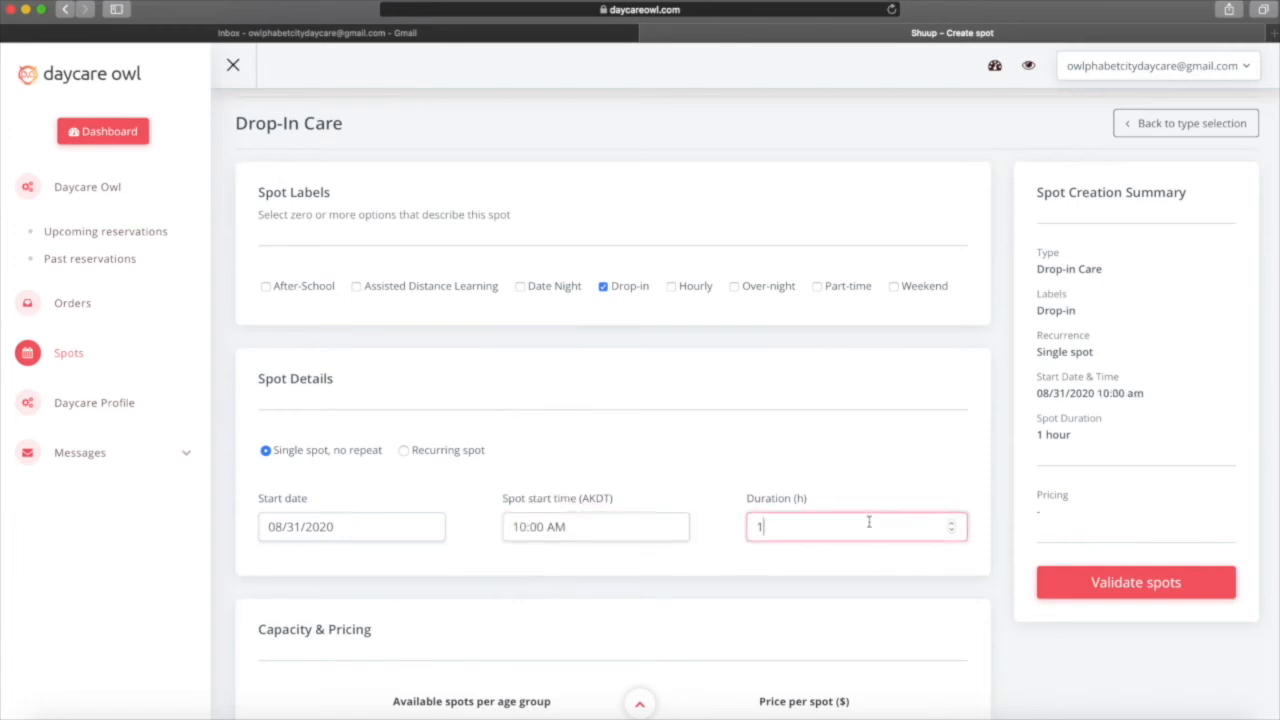
{"action": "key", "text": "BackSpace"}
{"action": "scroll", "coordinate": [669, 616], "scroll_direction": "down", "scroll_amount": 5}
{"action": "left_click", "coordinate": [508, 523]}
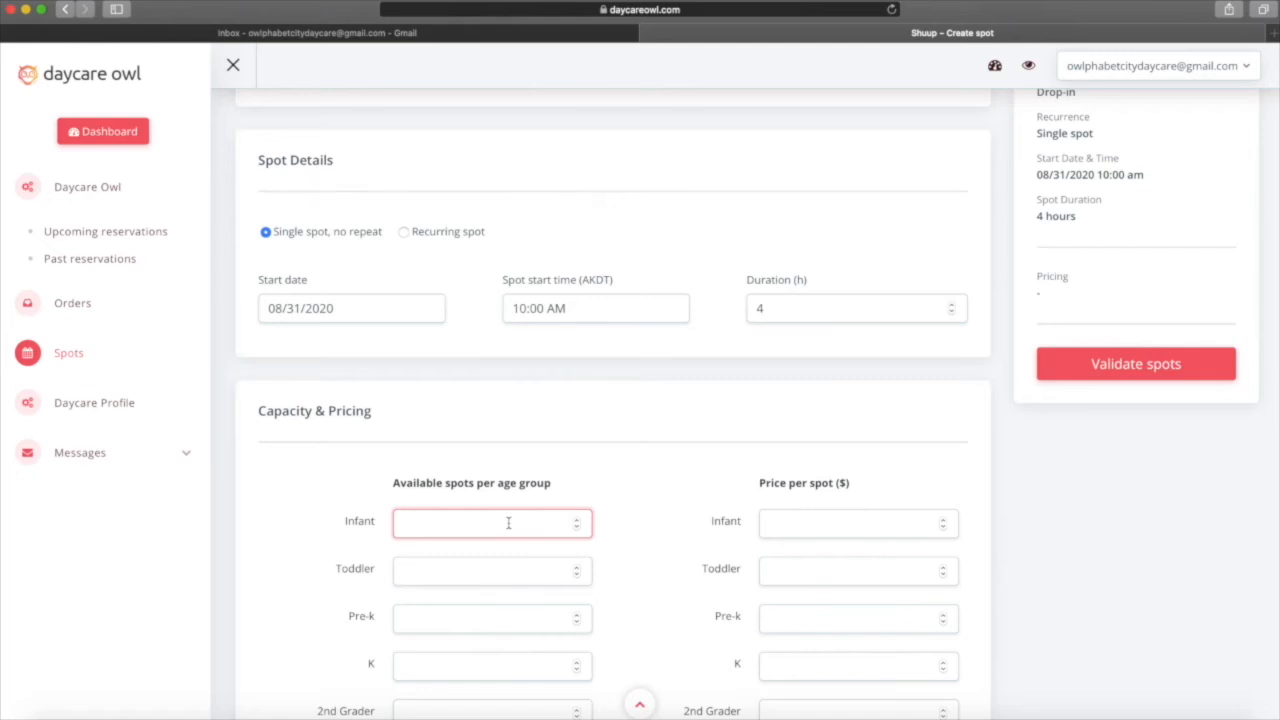
Offer 1 infant and 1 toddler spot, priced $50 infant and $45 toddler.
{"action": "type", "text": "1"}
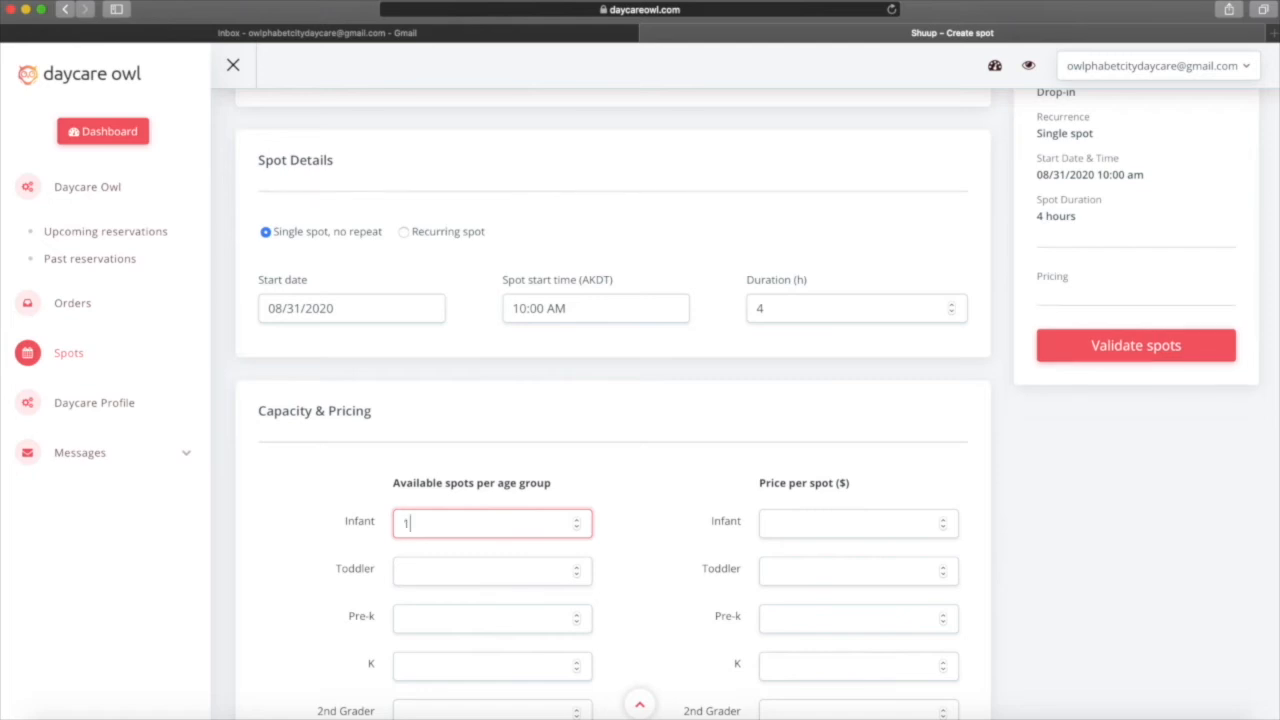
{"action": "left_click", "coordinate": [479, 577]}
{"action": "type", "text": "1"}
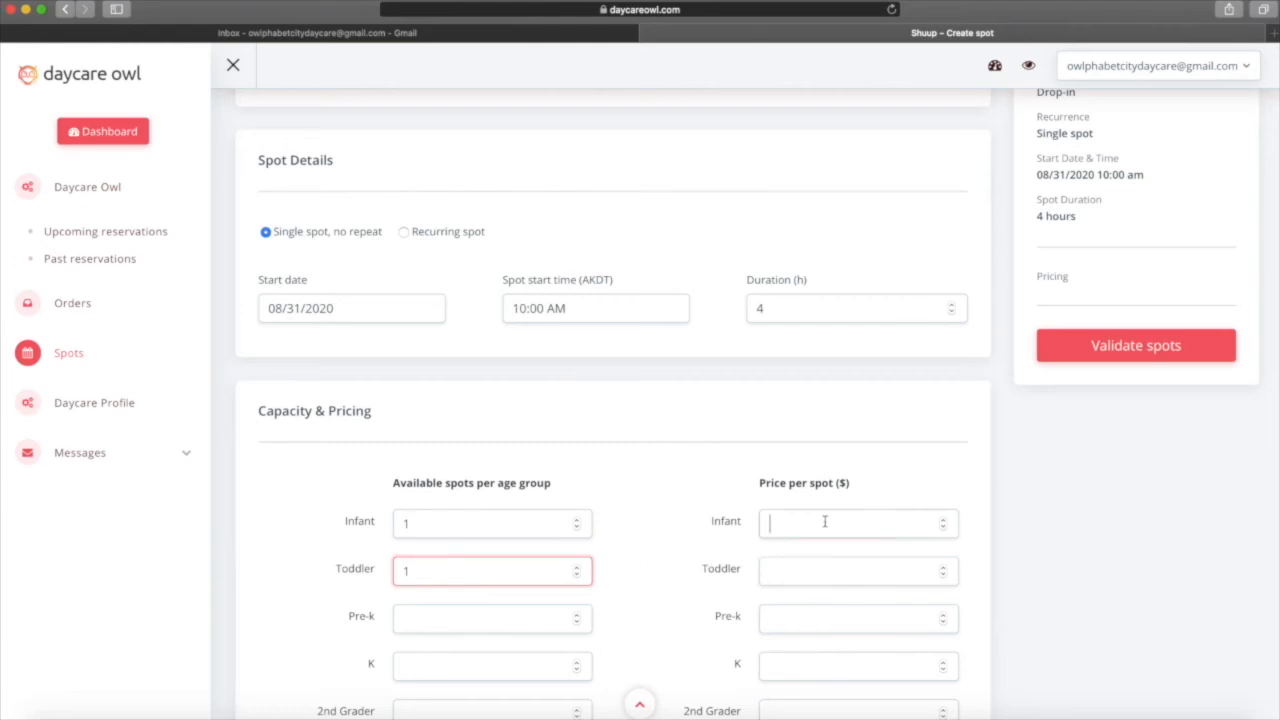
{"action": "type", "text": "50"}
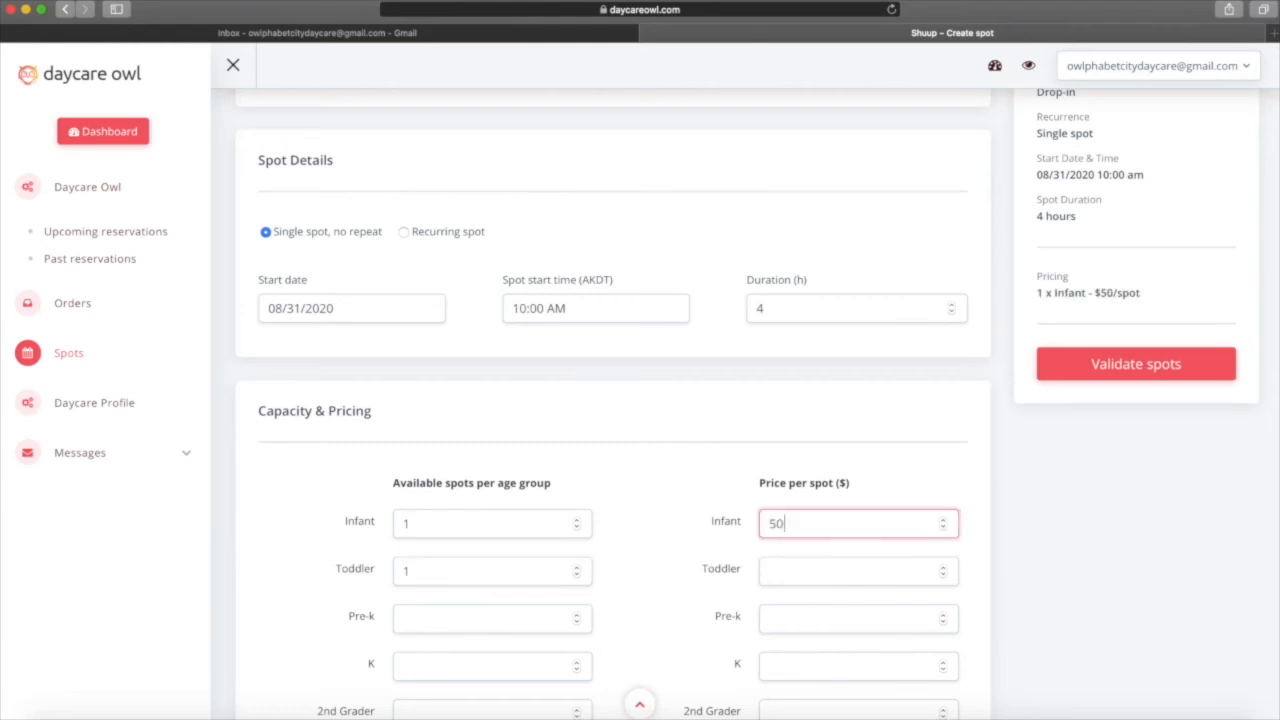
{"action": "left_click", "coordinate": [818, 580]}
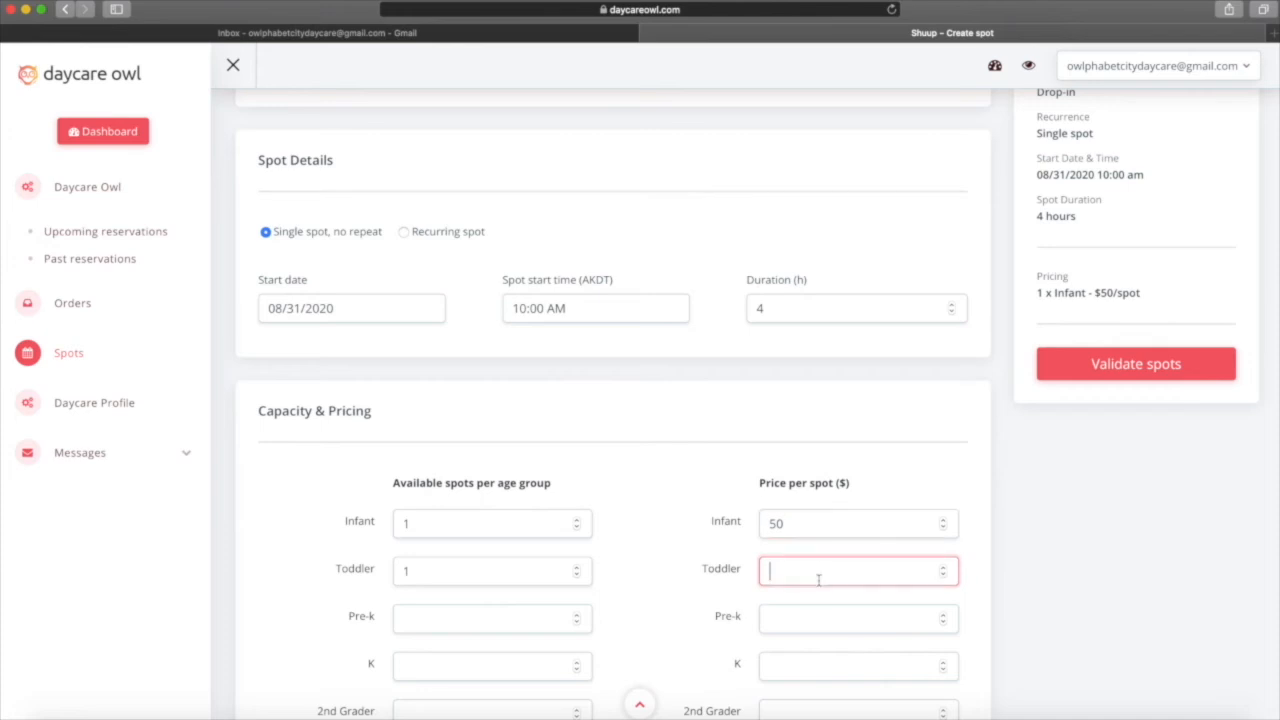
{"action": "type", "text": "45"}
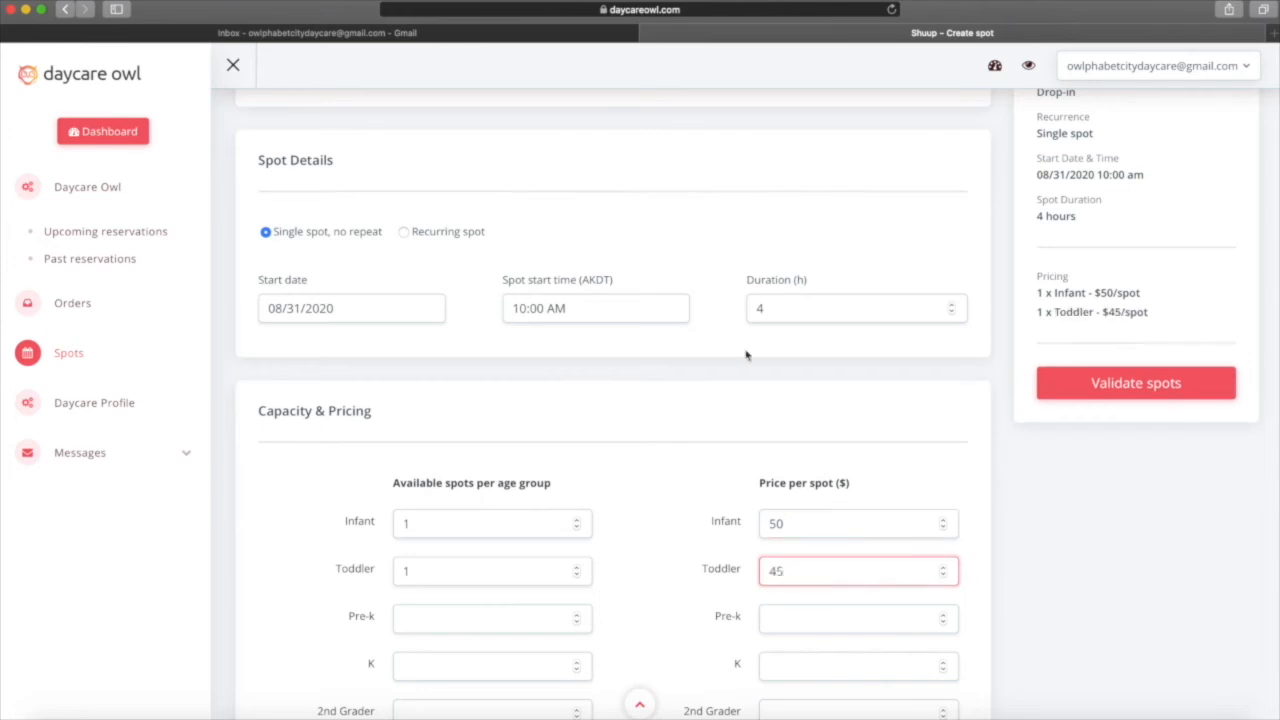
Make the spot recurring on Monday, Wednesday and Friday until 09/28/2020.
{"action": "left_click", "coordinate": [404, 233]}
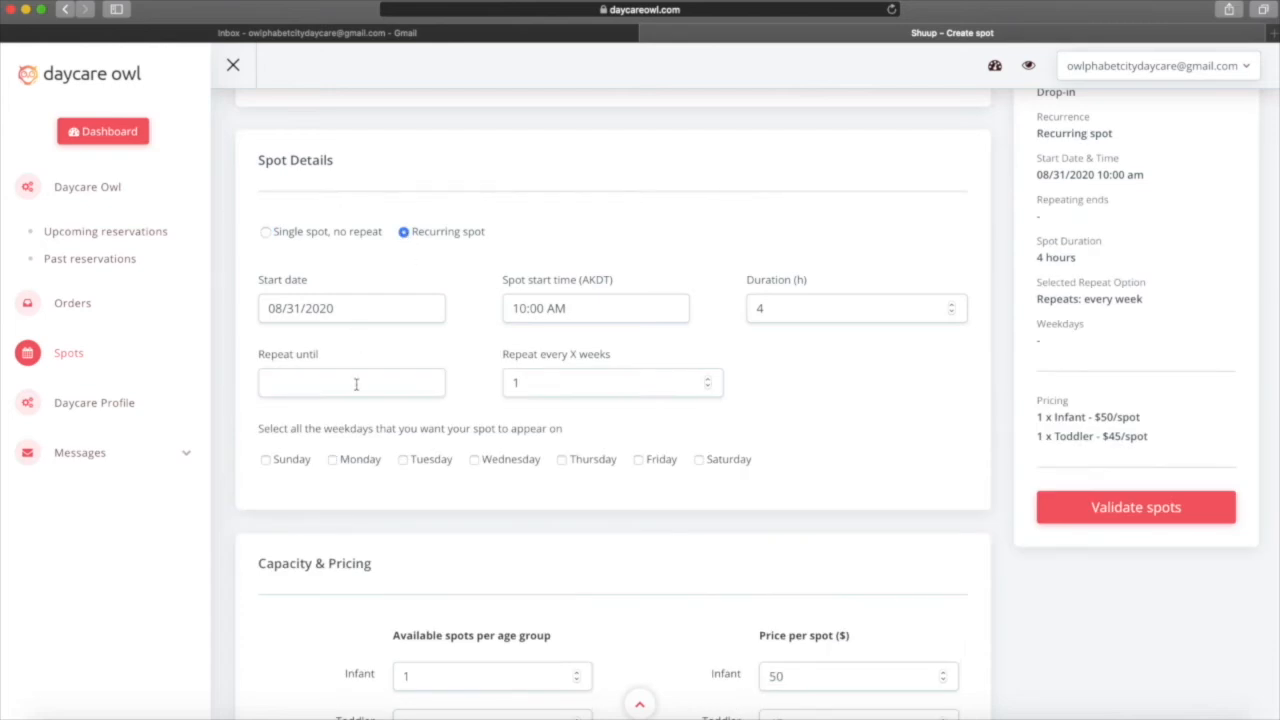
{"action": "left_click", "coordinate": [355, 384]}
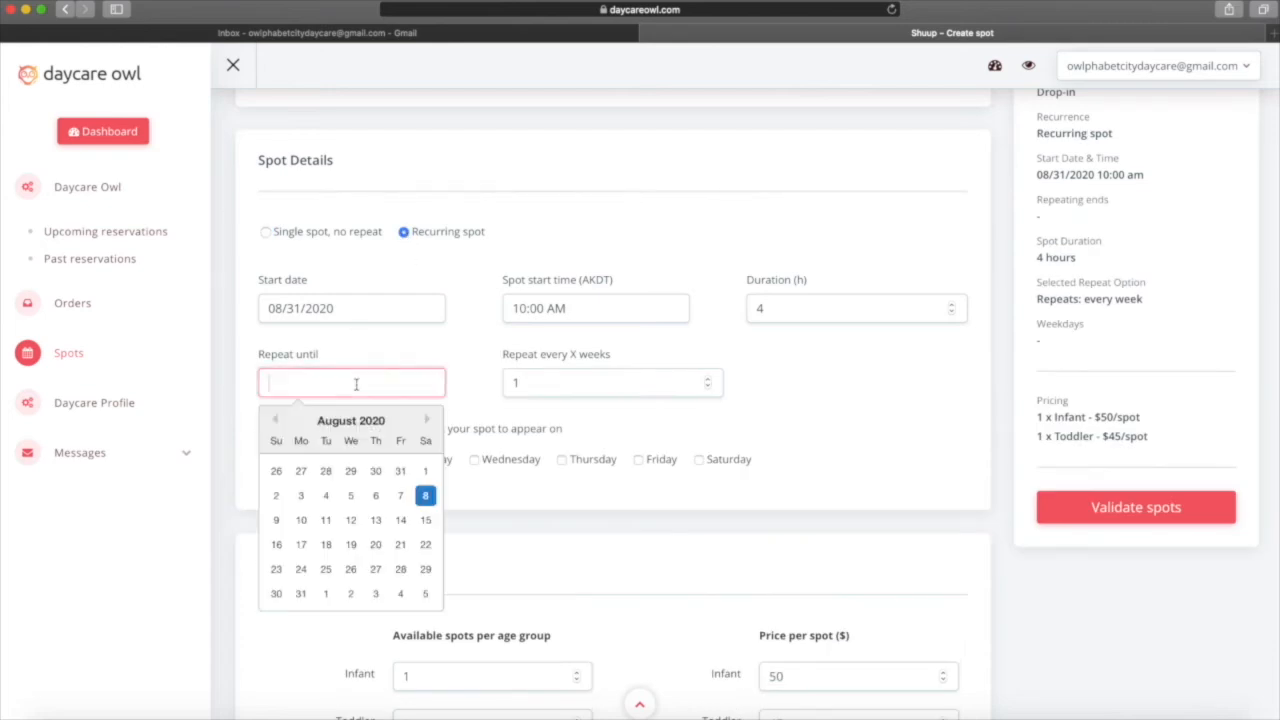
{"action": "left_click", "coordinate": [428, 421]}
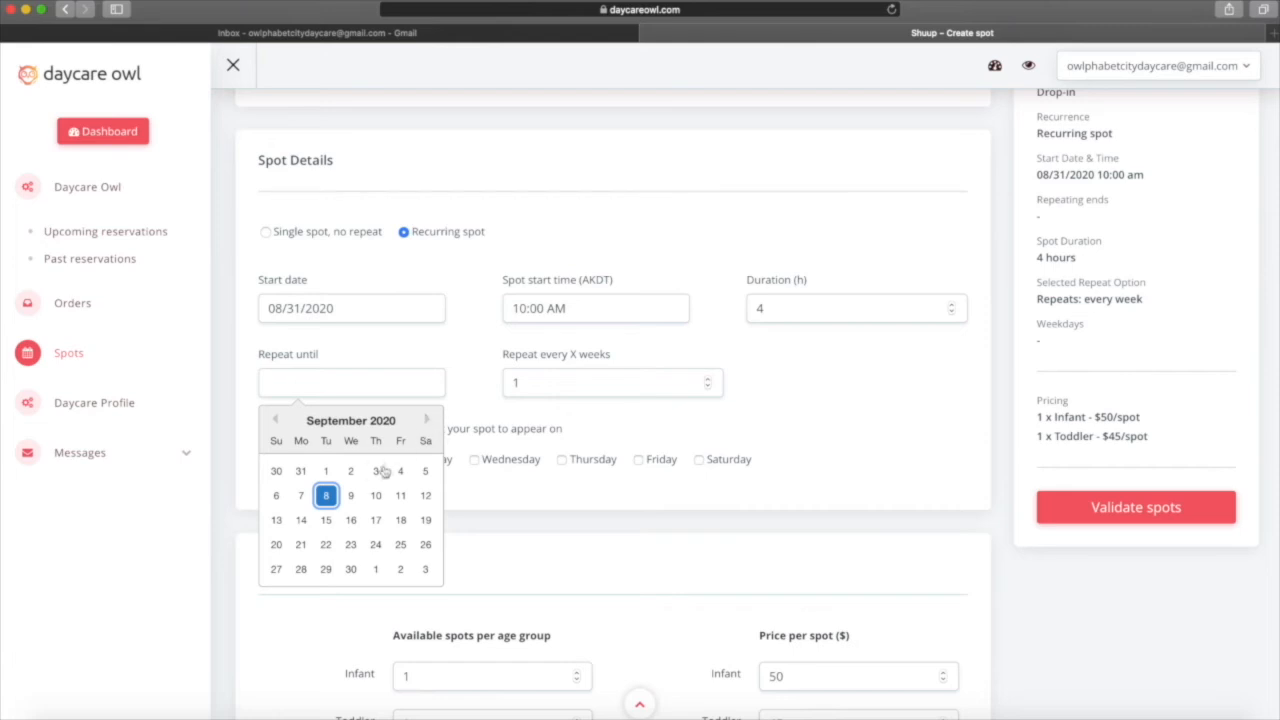
{"action": "left_click", "coordinate": [299, 569]}
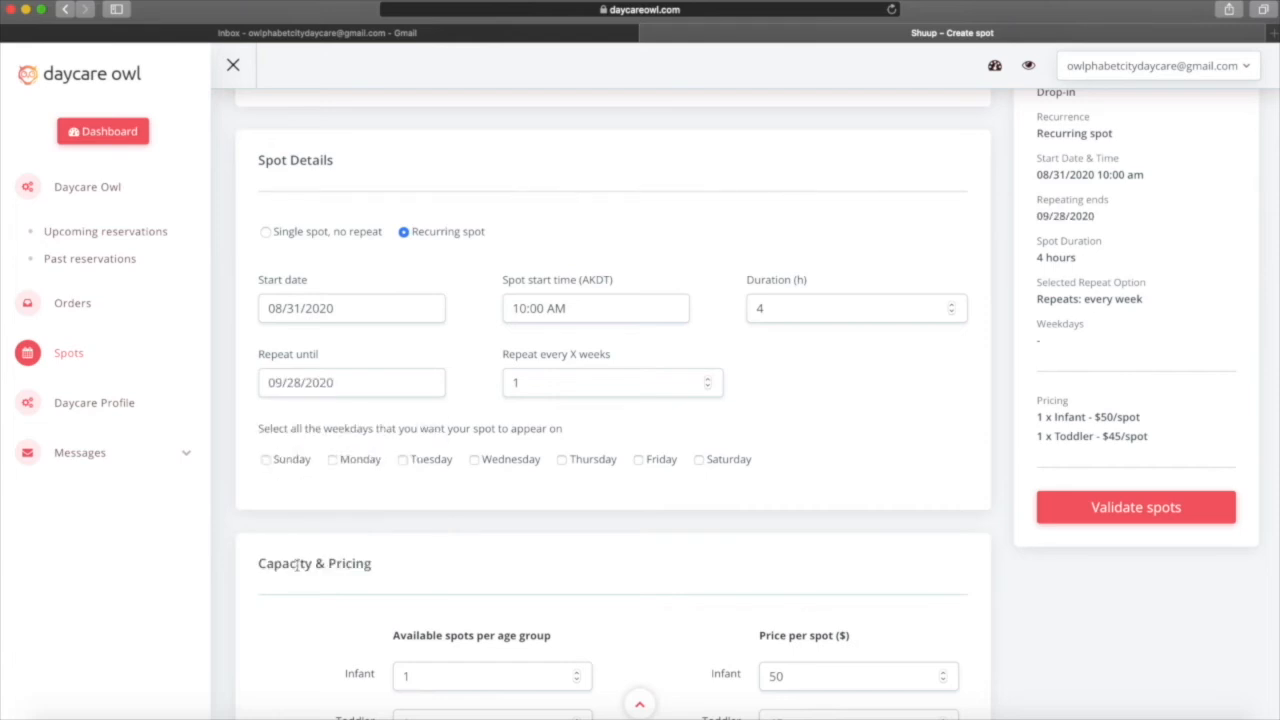
{"action": "left_click", "coordinate": [334, 461]}
{"action": "left_click", "coordinate": [475, 461]}
{"action": "left_click", "coordinate": [637, 461]}
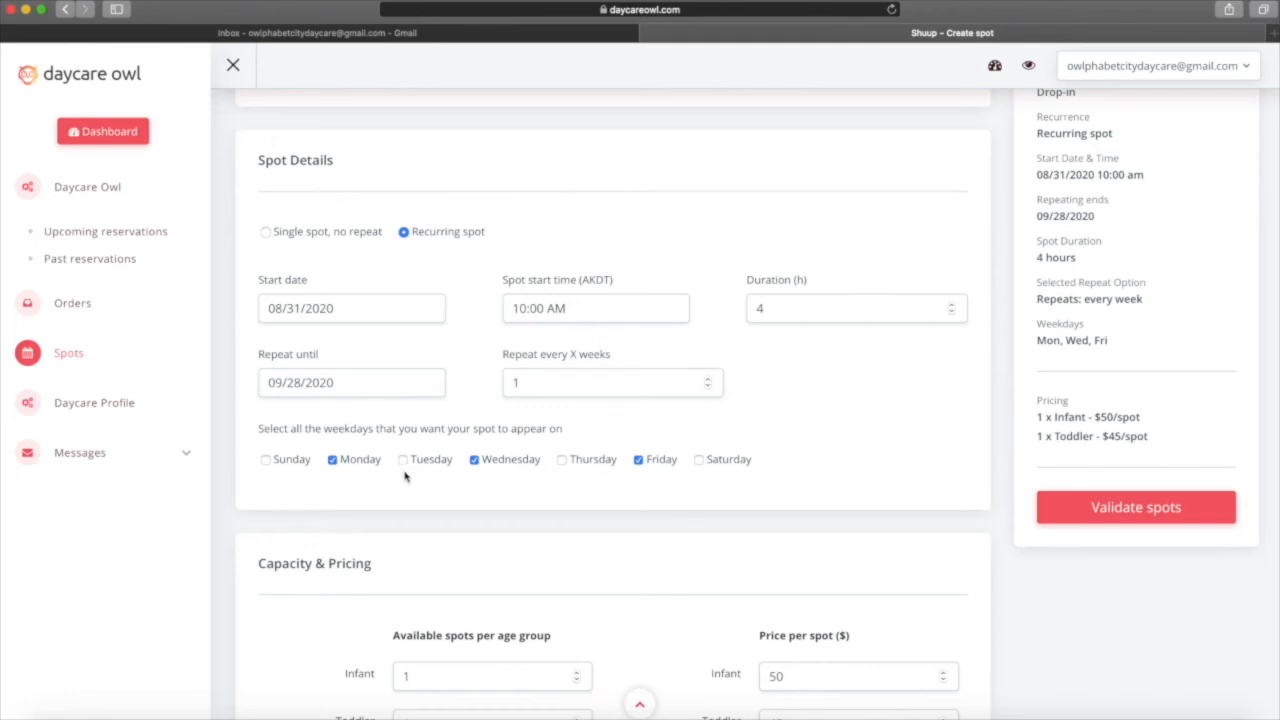
Validate the spots and create the resulting 26 spots.
{"action": "left_click", "coordinate": [1152, 510]}
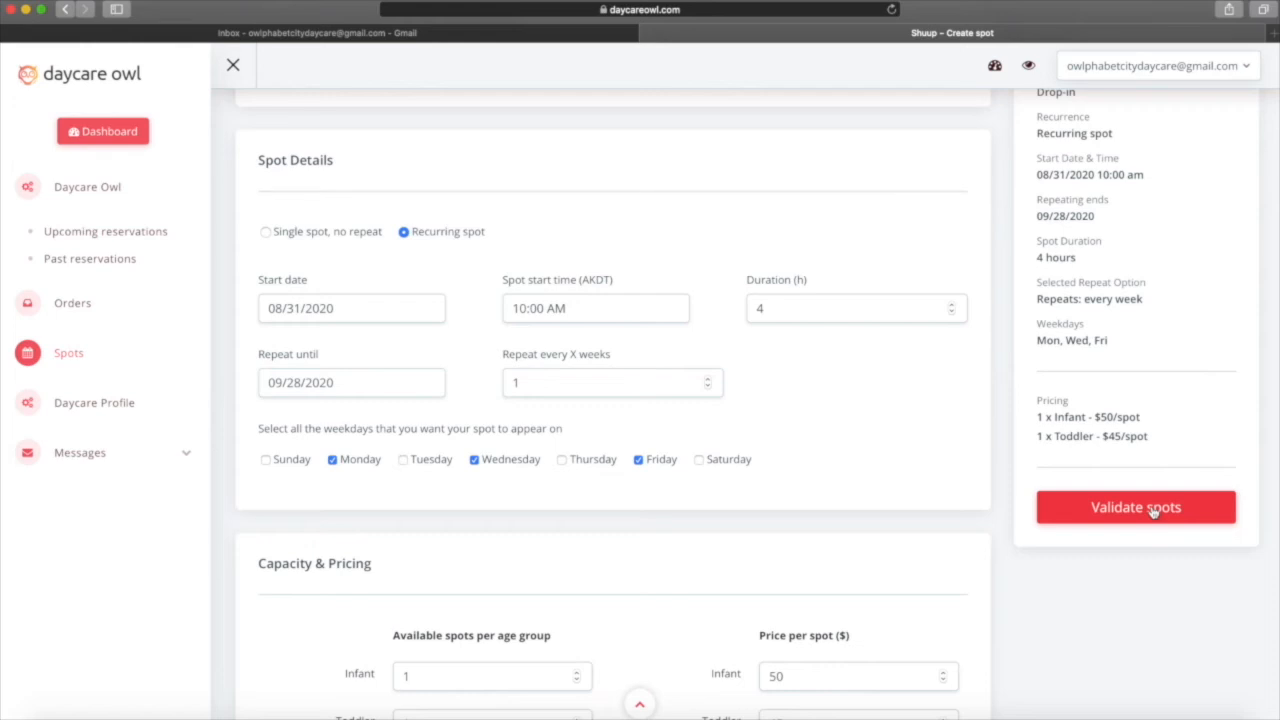
{"action": "left_click", "coordinate": [1152, 510]}
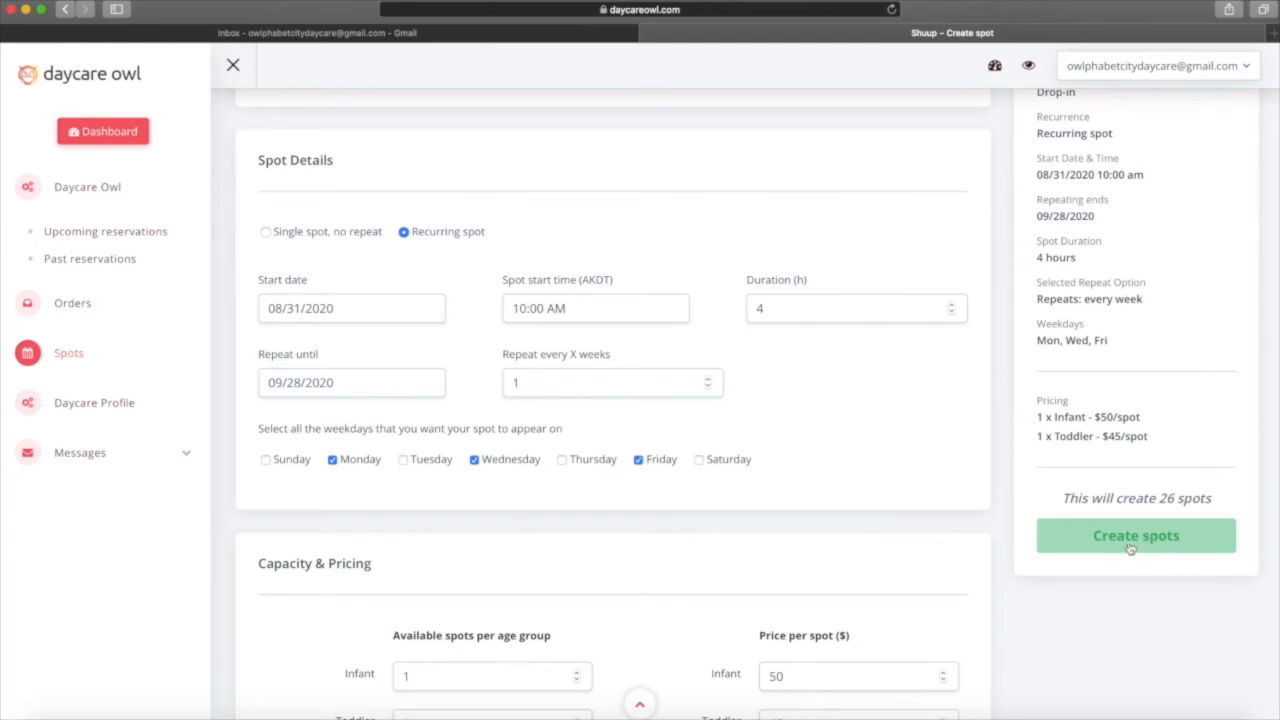
{"action": "left_click", "coordinate": [1128, 540]}
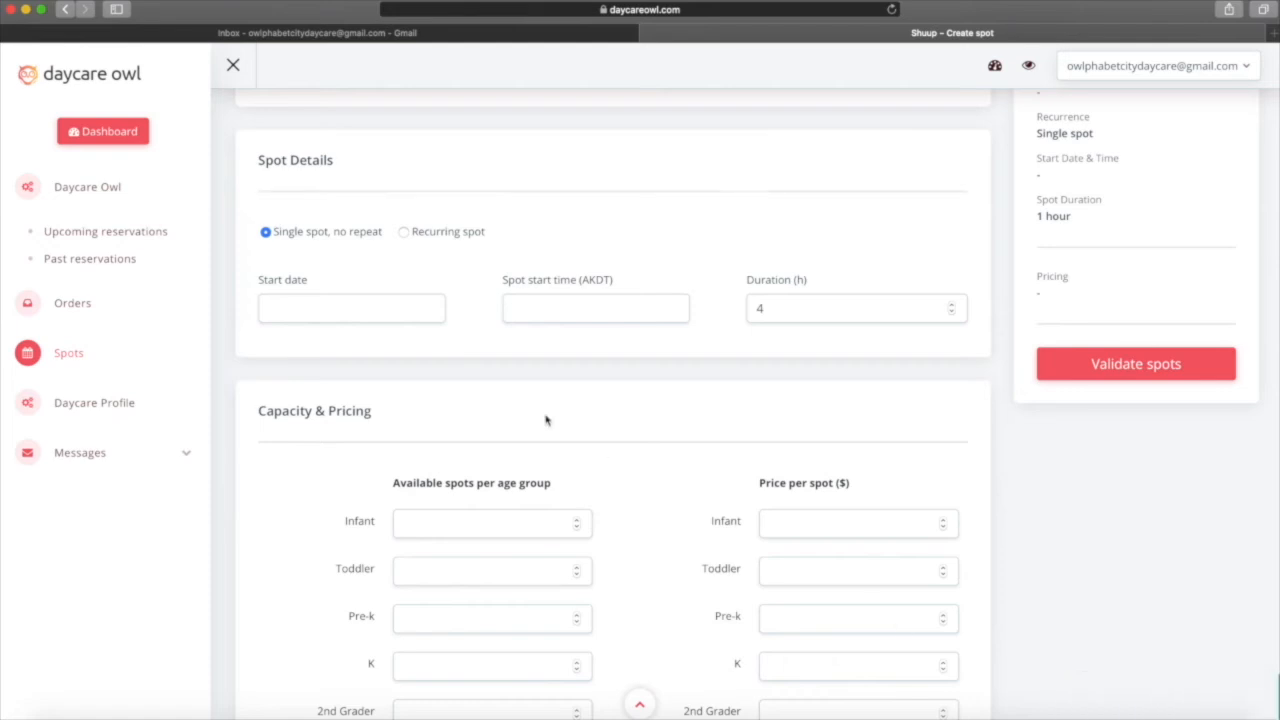
Label the new spot Weekend and make it recurring from 08/30/2020 at 10:00 AM.
{"action": "scroll", "coordinate": [426, 390], "scroll_direction": "up", "scroll_amount": 6}
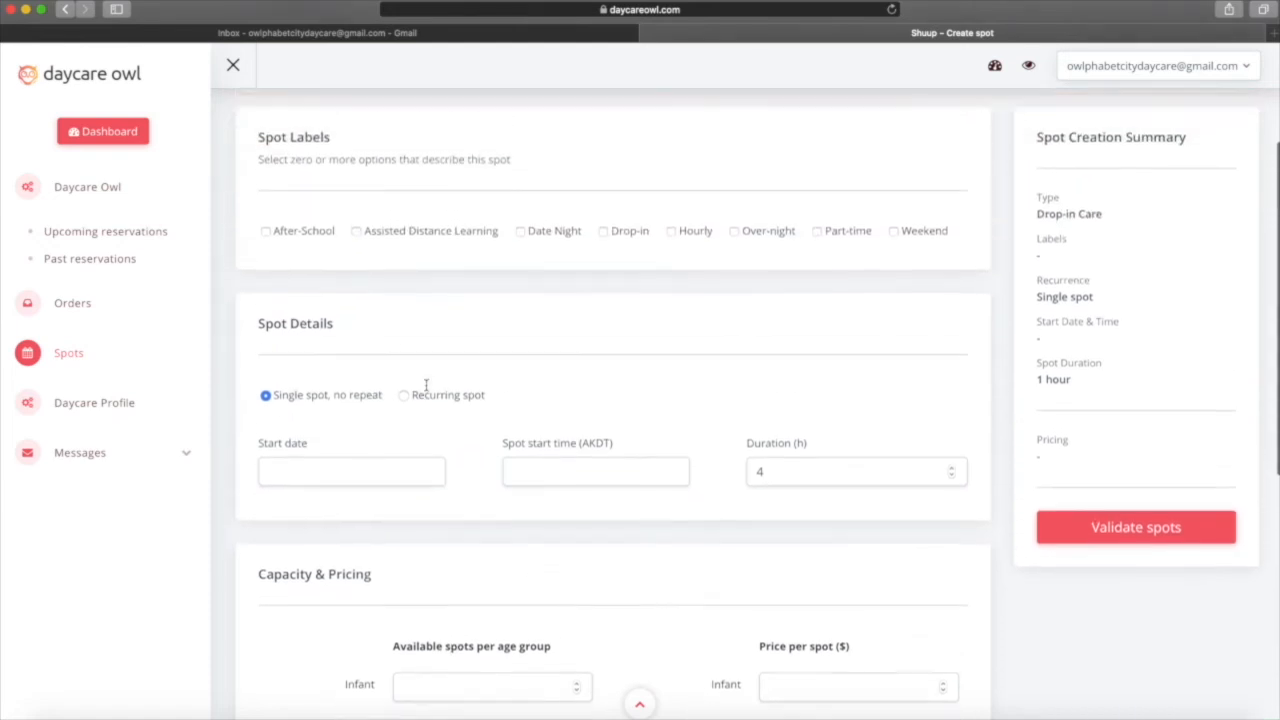
{"action": "scroll", "coordinate": [426, 386], "scroll_direction": "up", "scroll_amount": 1}
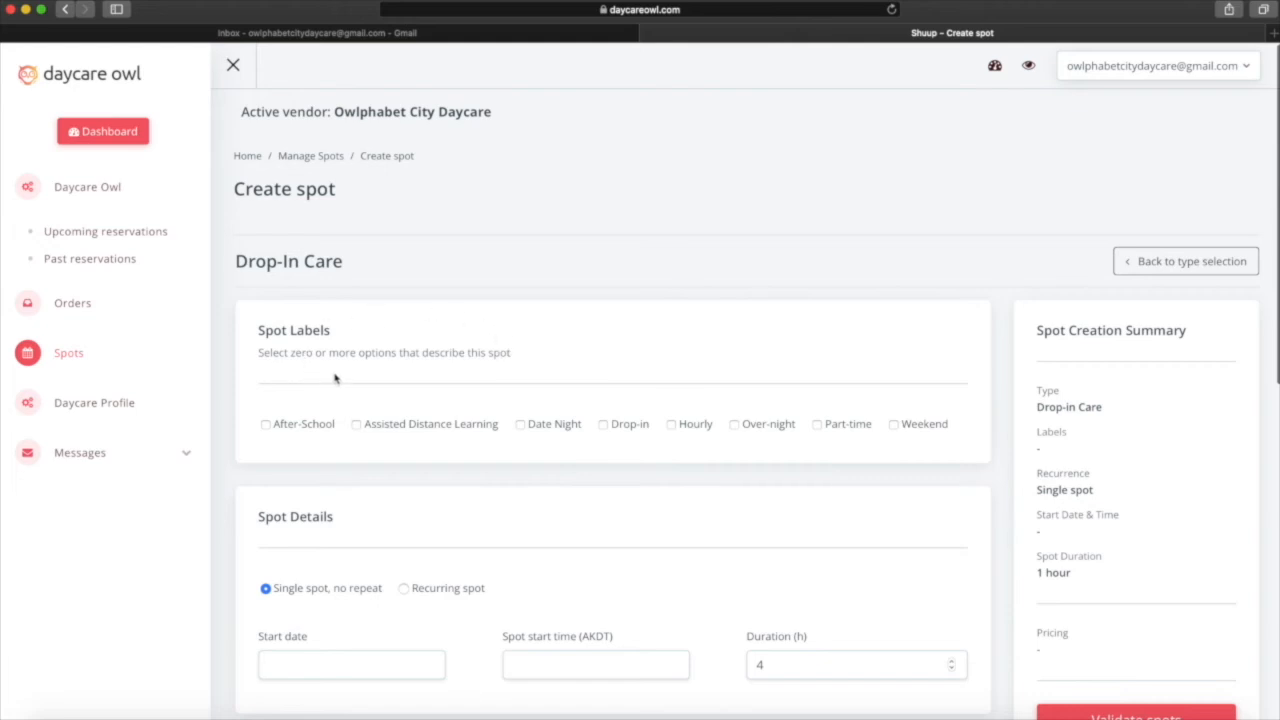
{"action": "left_click", "coordinate": [895, 425]}
{"action": "scroll", "coordinate": [646, 551], "scroll_direction": "down", "scroll_amount": 3}
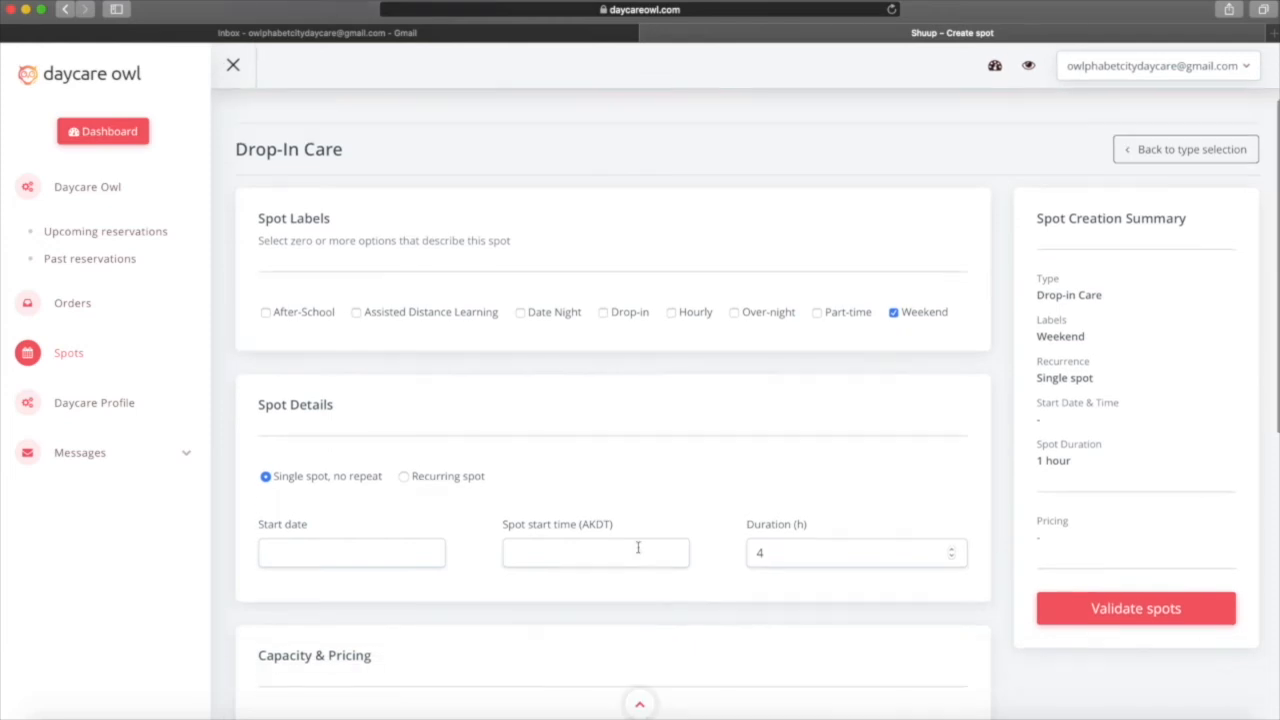
{"action": "left_click", "coordinate": [404, 477]}
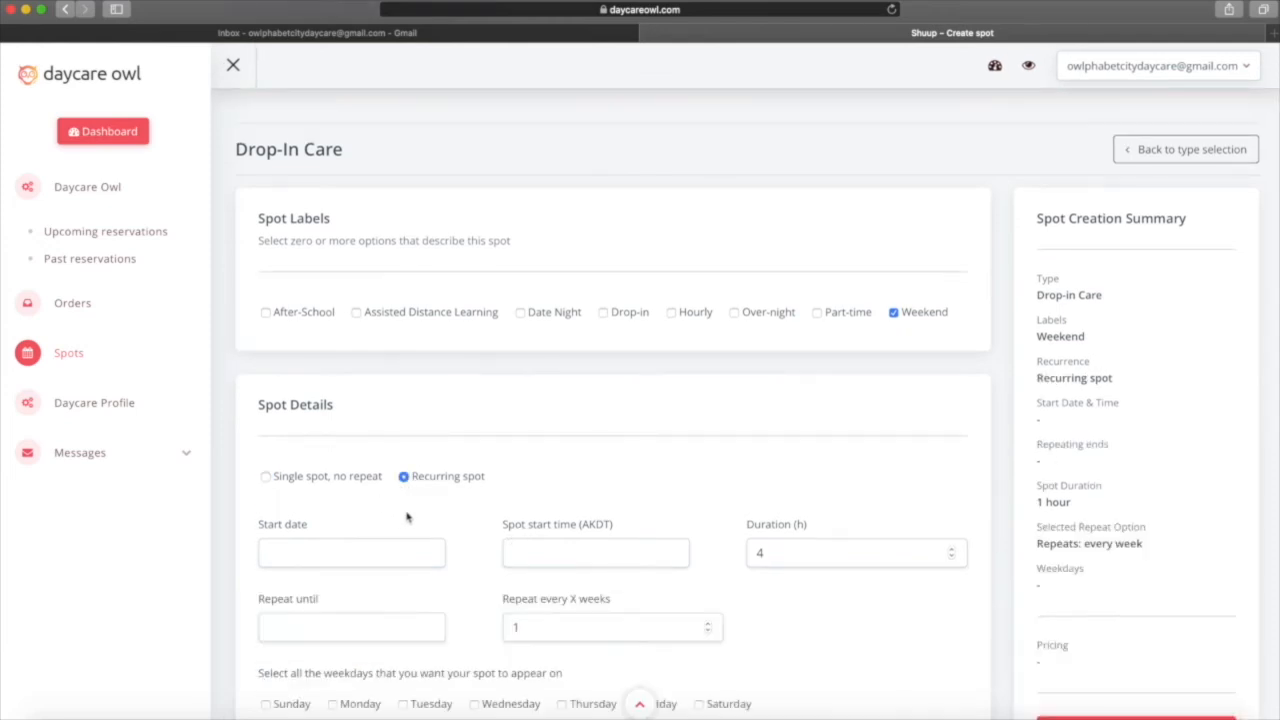
{"action": "scroll", "coordinate": [400, 500], "scroll_direction": "down", "scroll_amount": 2}
{"action": "left_click", "coordinate": [348, 486]}
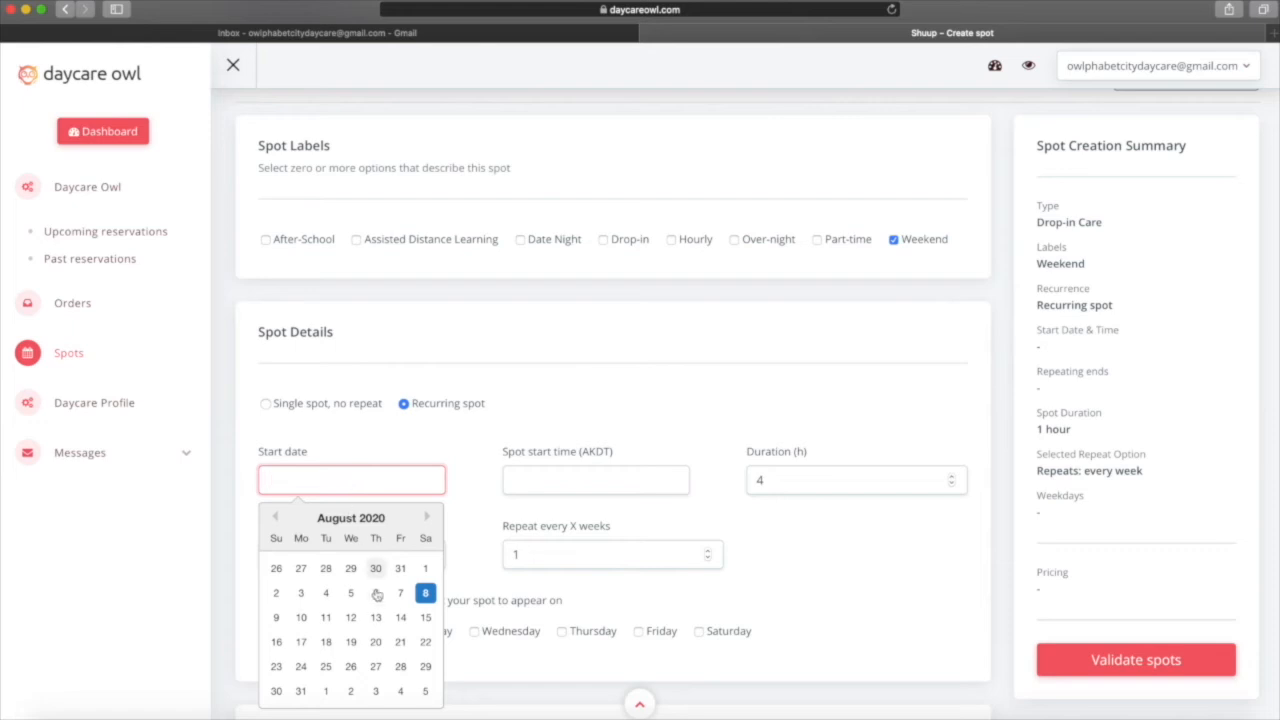
{"action": "left_click", "coordinate": [275, 692]}
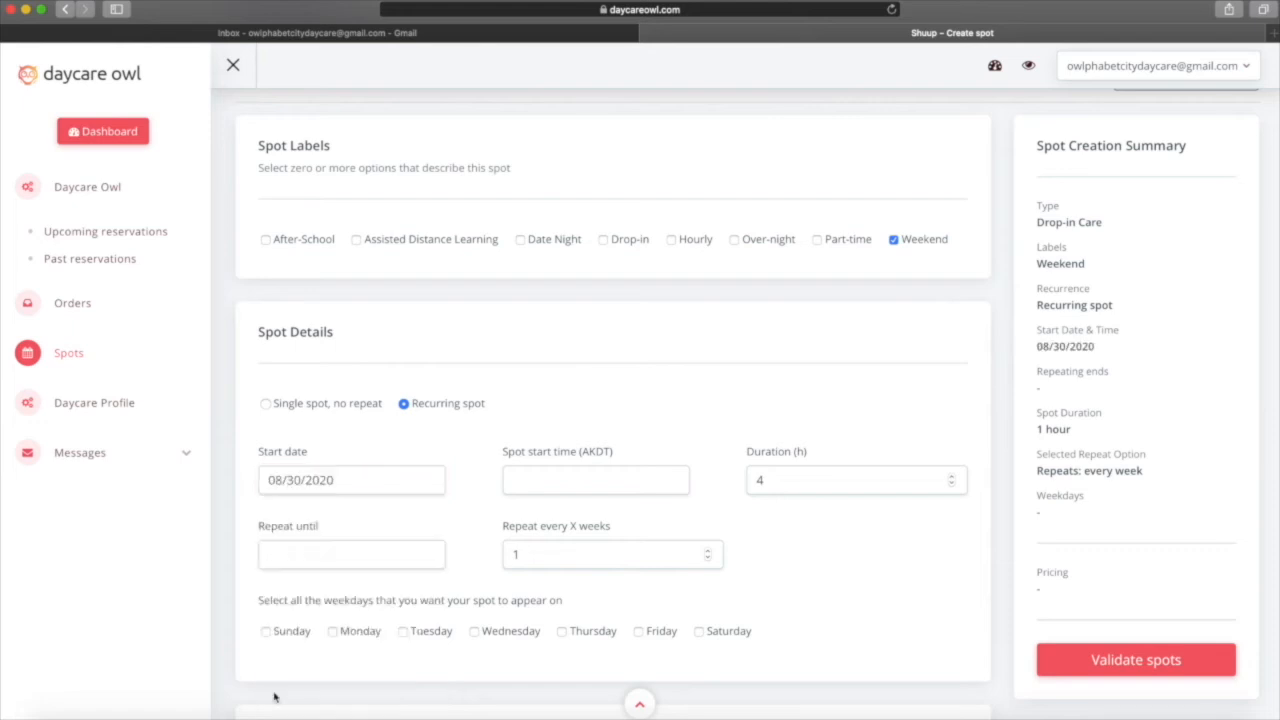
{"action": "left_click", "coordinate": [644, 476]}
{"action": "scroll", "coordinate": [537, 598], "scroll_direction": "up", "scroll_amount": 8}
{"action": "scroll", "coordinate": [537, 598], "scroll_direction": "up", "scroll_amount": 3}
{"action": "left_click", "coordinate": [537, 600]}
{"action": "left_click", "coordinate": [785, 483]}
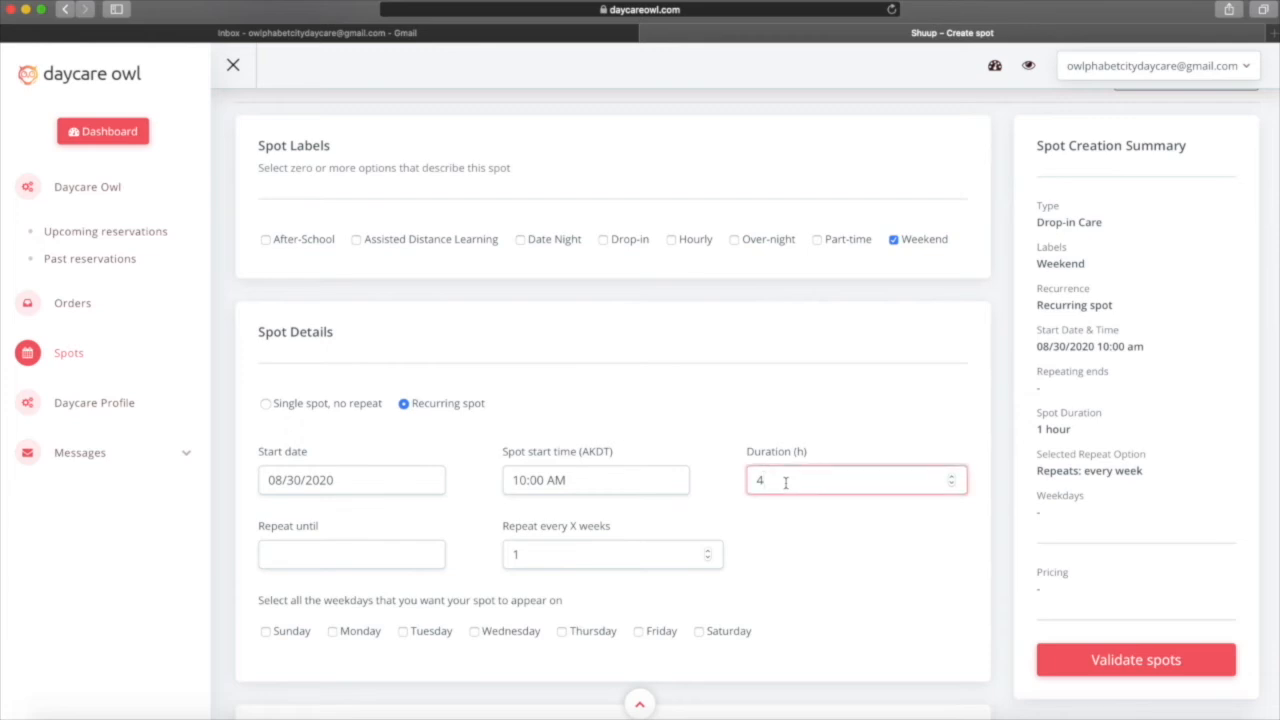
Repeat the spot on Sundays and Saturdays until 09/27/2020.
{"action": "left_click", "coordinate": [327, 556]}
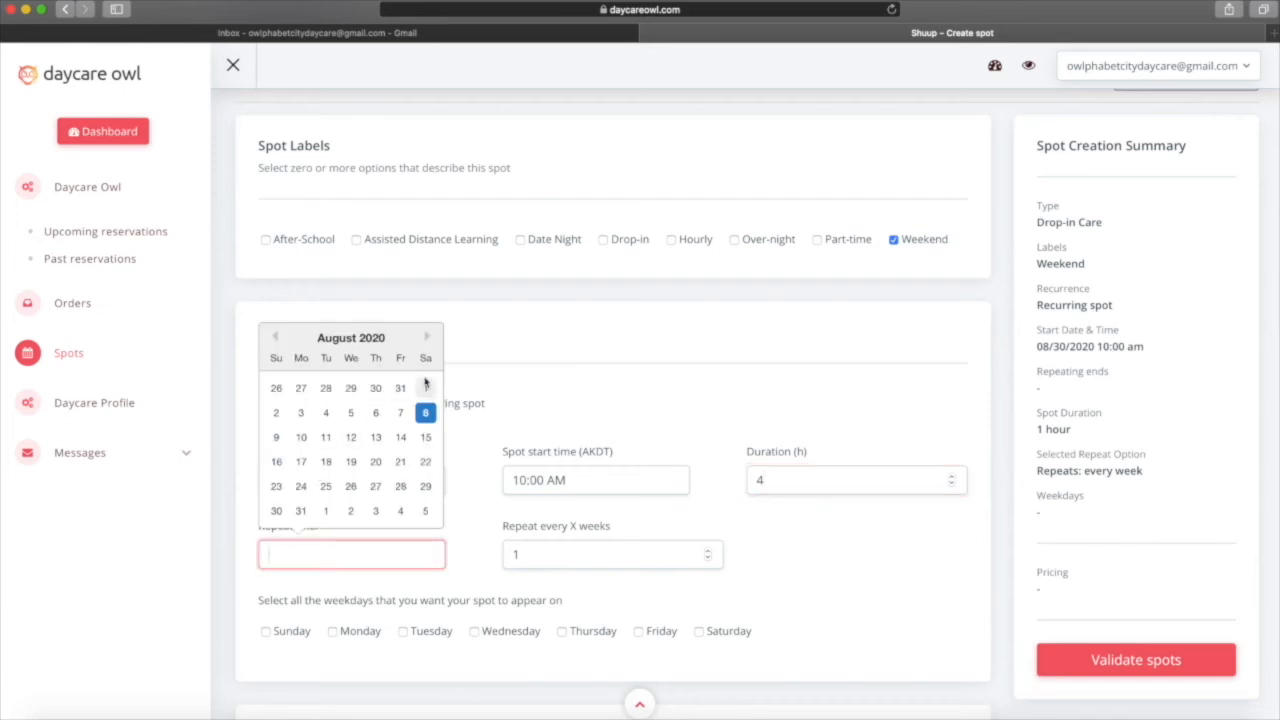
{"action": "left_click", "coordinate": [428, 339]}
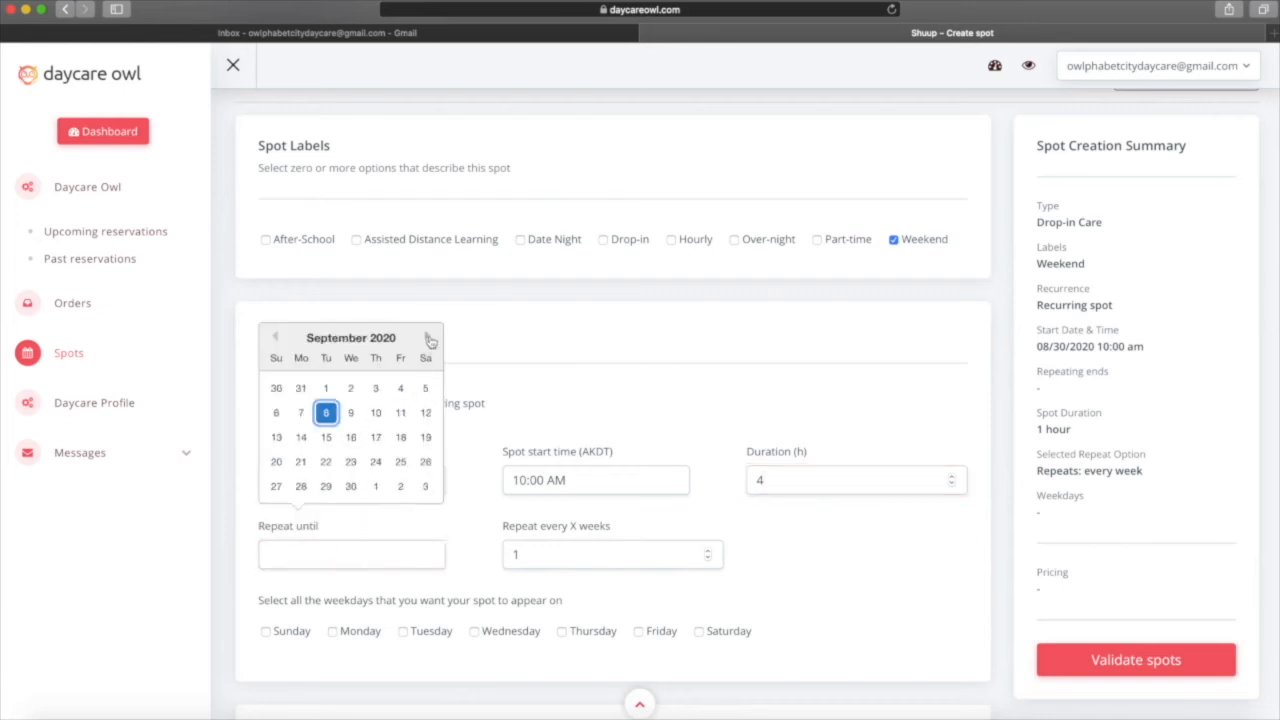
{"action": "left_click", "coordinate": [274, 488]}
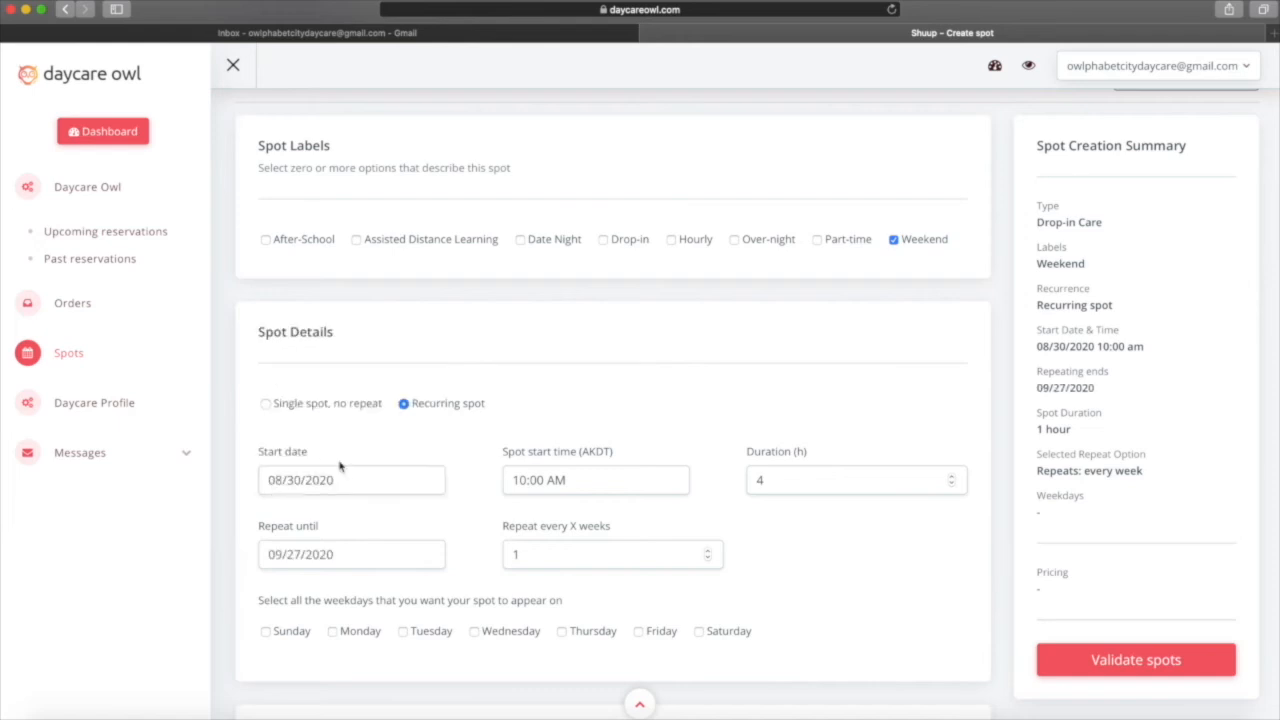
{"action": "scroll", "coordinate": [362, 459], "scroll_direction": "down", "scroll_amount": 3}
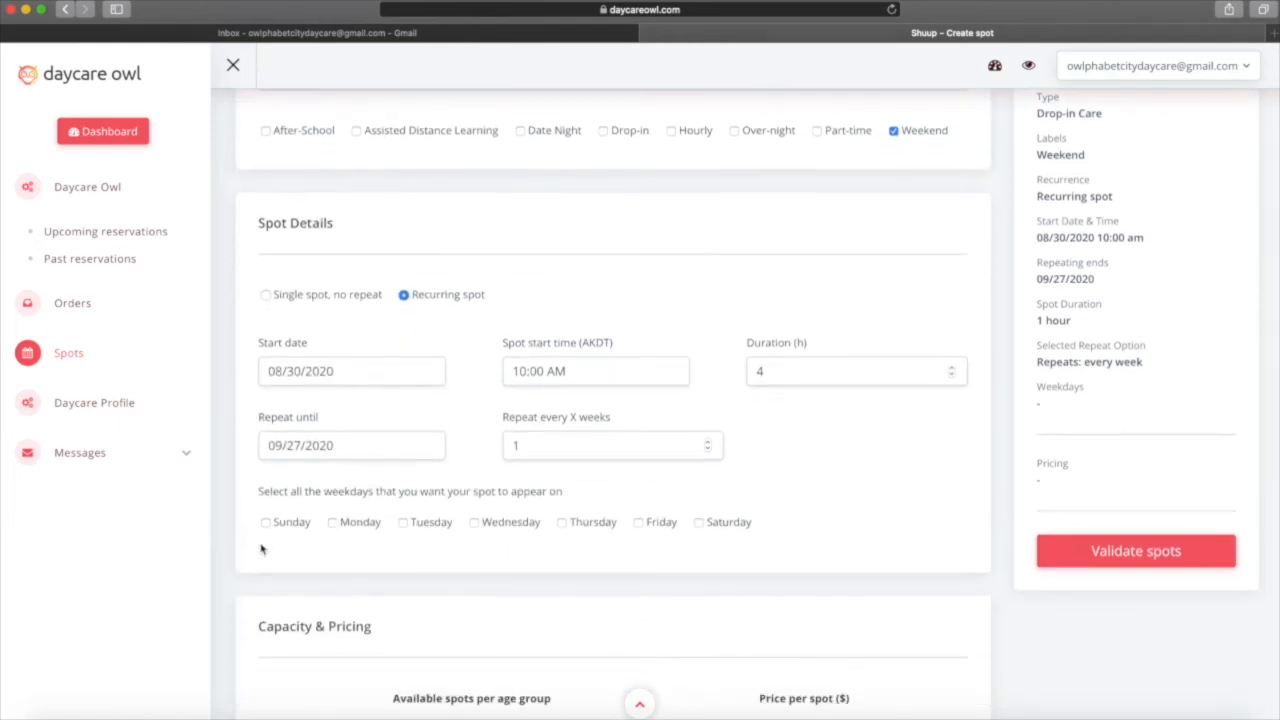
{"action": "left_click", "coordinate": [265, 527]}
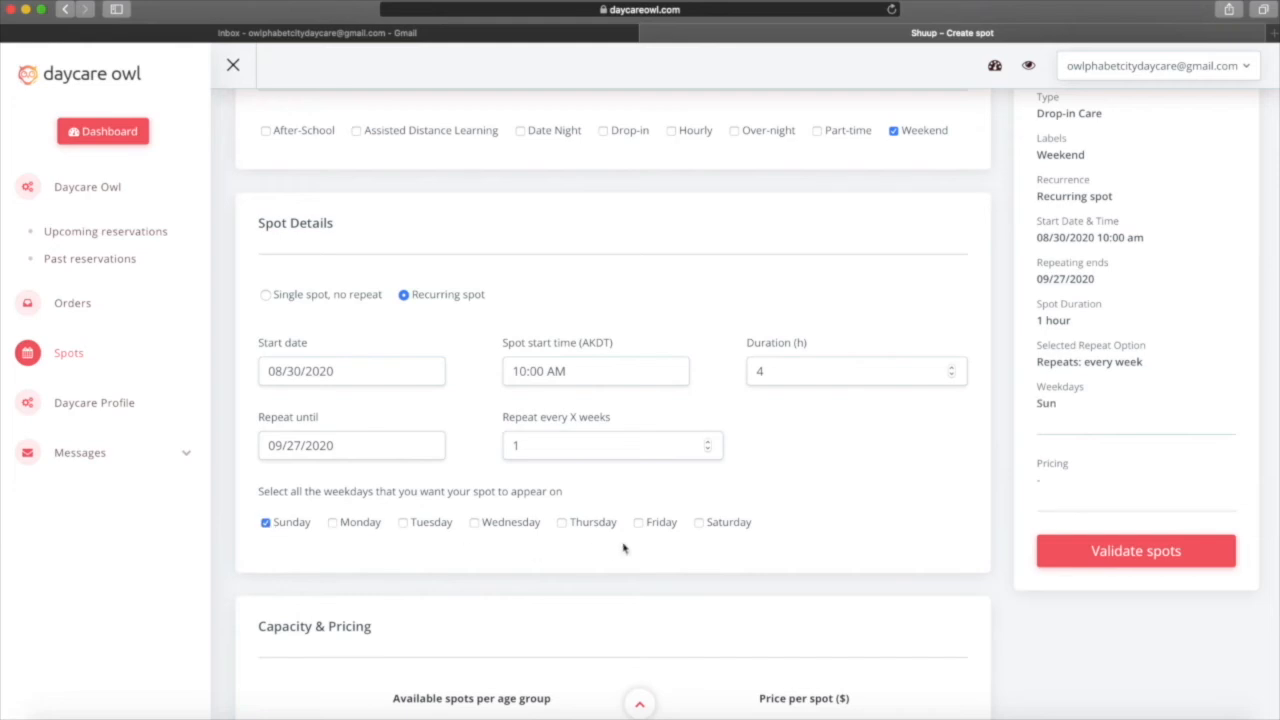
{"action": "left_click", "coordinate": [699, 523]}
{"action": "scroll", "coordinate": [690, 550], "scroll_direction": "down", "scroll_amount": 5}
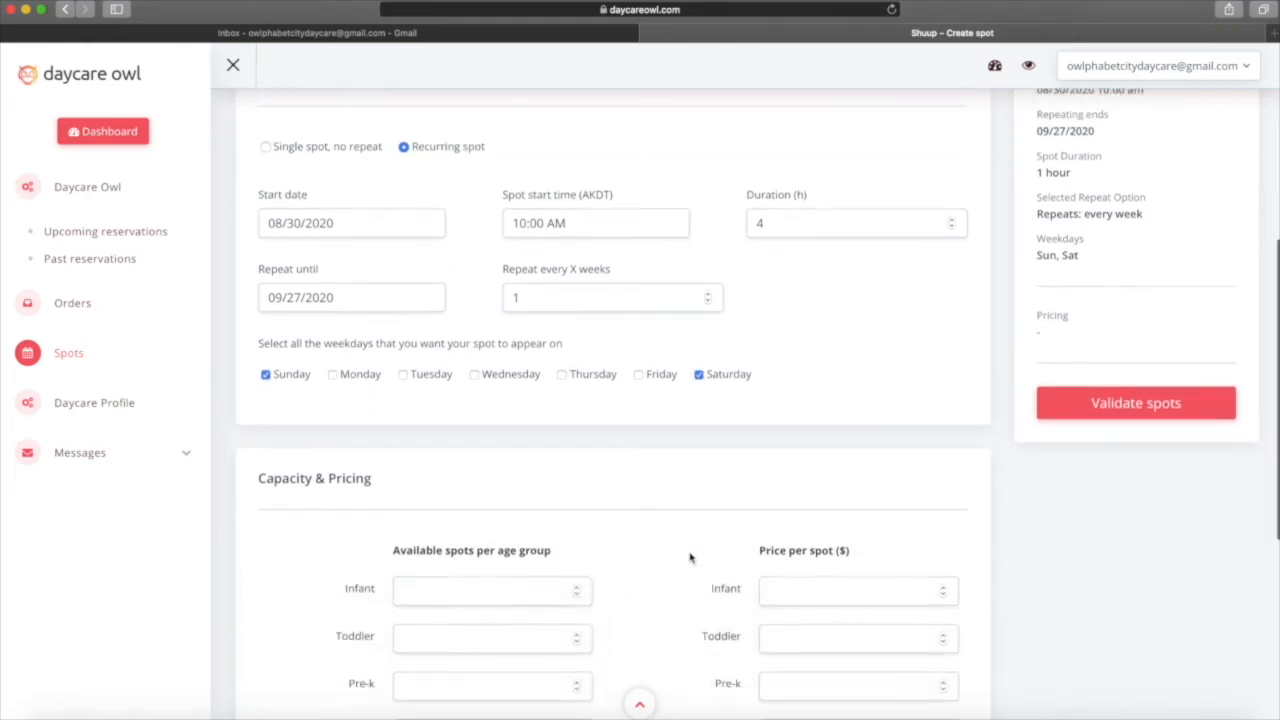
{"action": "scroll", "coordinate": [690, 557], "scroll_direction": "down", "scroll_amount": 2}
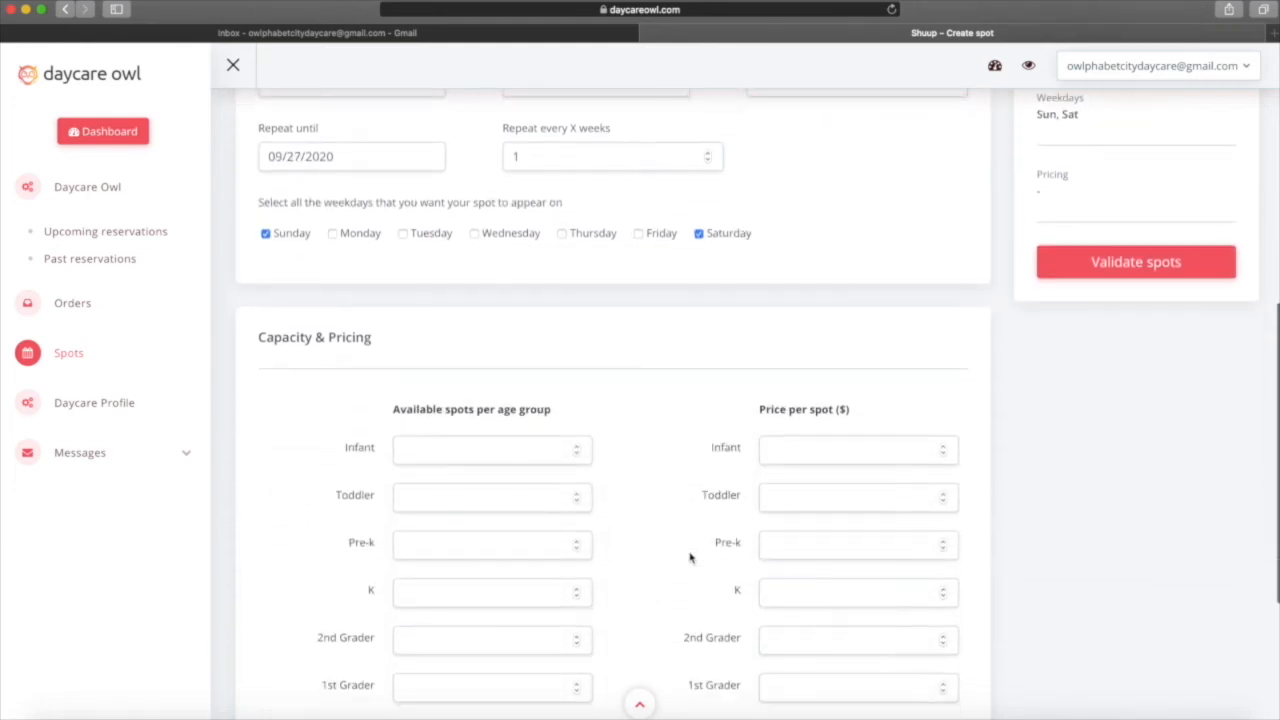
{"action": "scroll", "coordinate": [443, 648], "scroll_direction": "down", "scroll_amount": 1}
Offer one 1st Grader place at $40 and one Toddler place at $45.
{"action": "left_click", "coordinate": [450, 647]}
{"action": "type", "text": "1"}
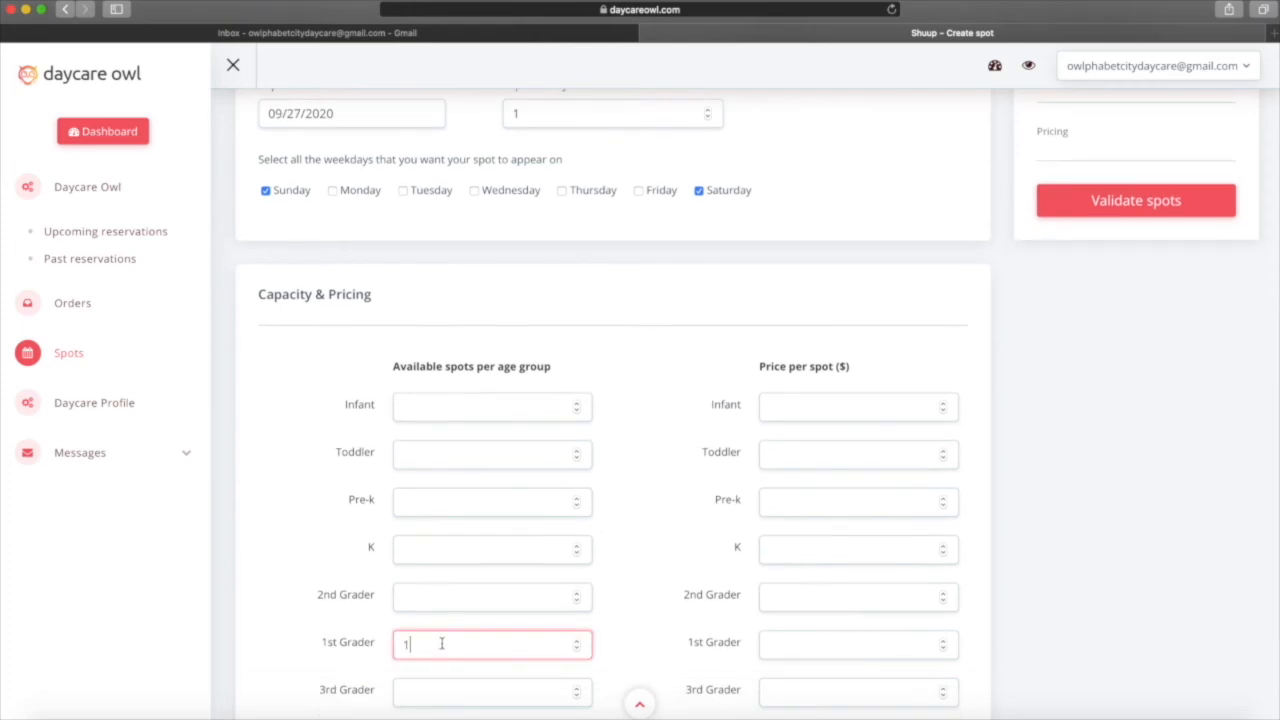
{"action": "left_click", "coordinate": [414, 452]}
{"action": "type", "text": "1"}
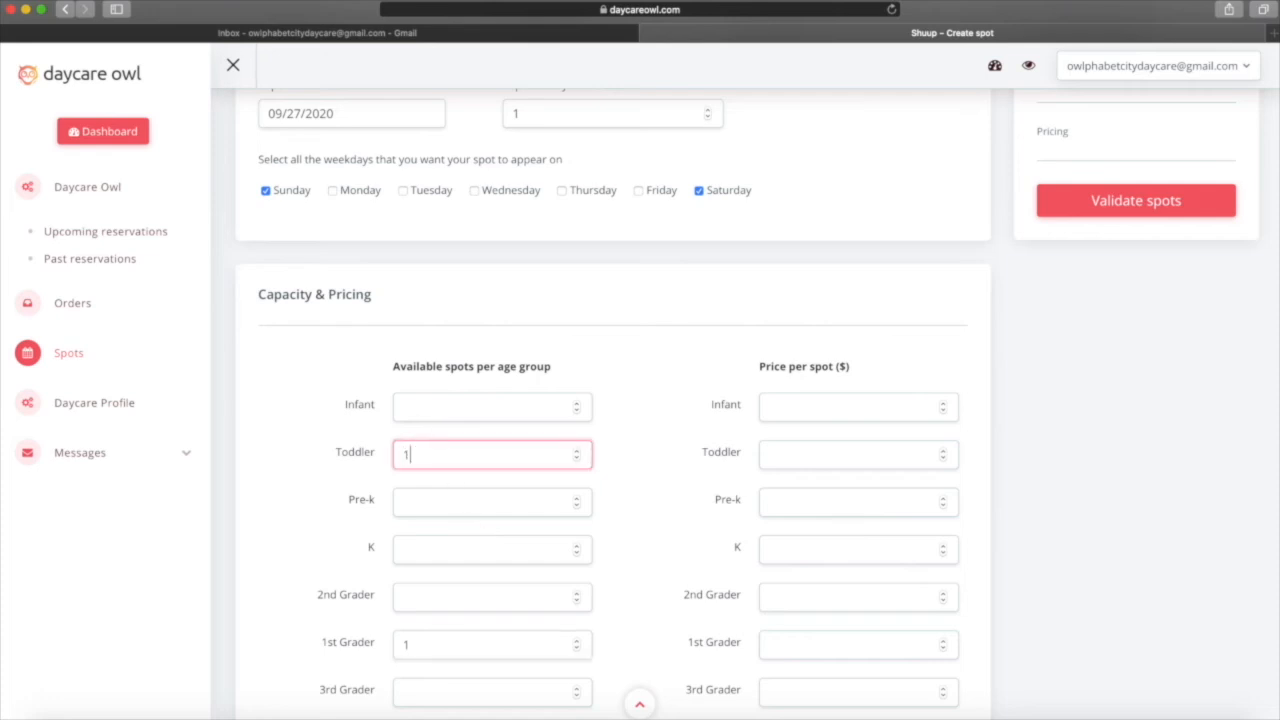
{"action": "left_click", "coordinate": [889, 454]}
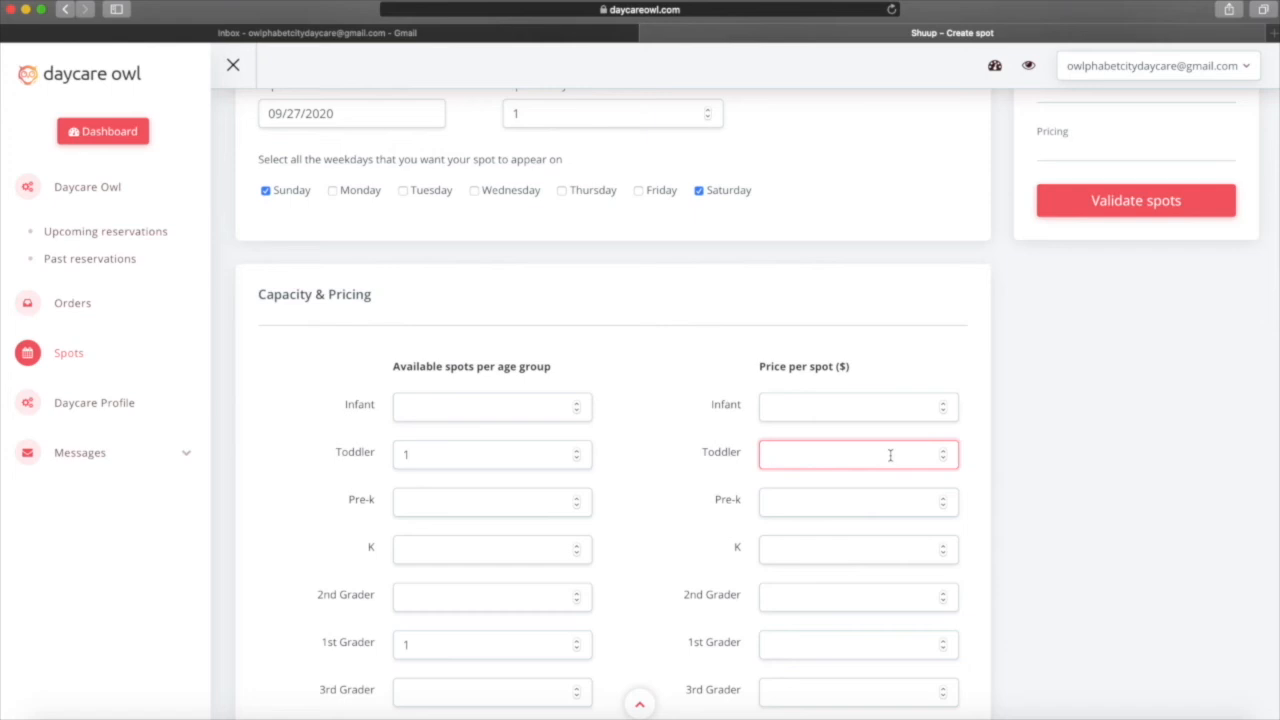
{"action": "type", "text": "45"}
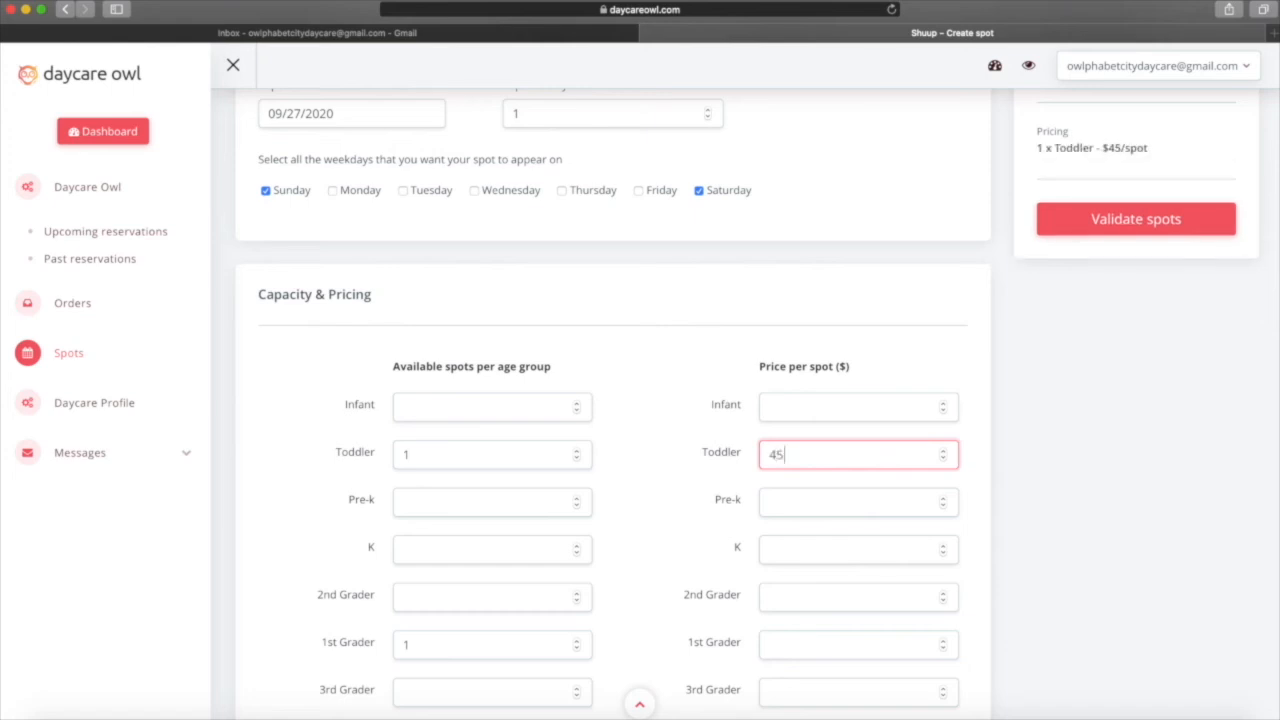
{"action": "left_click", "coordinate": [869, 645]}
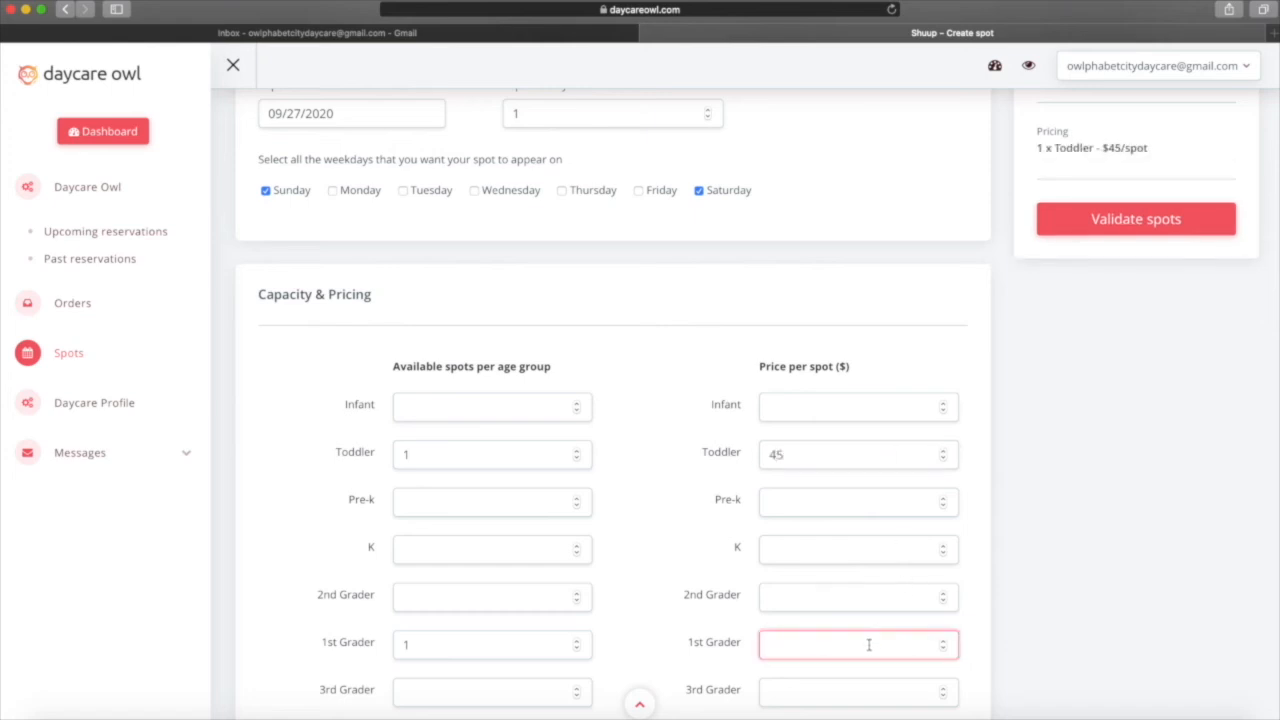
{"action": "type", "text": "40"}
{"action": "scroll", "coordinate": [876, 628], "scroll_direction": "down", "scroll_amount": 3}
{"action": "scroll", "coordinate": [876, 628], "scroll_direction": "up", "scroll_amount": 5}
{"action": "scroll", "coordinate": [876, 628], "scroll_direction": "up", "scroll_amount": 5}
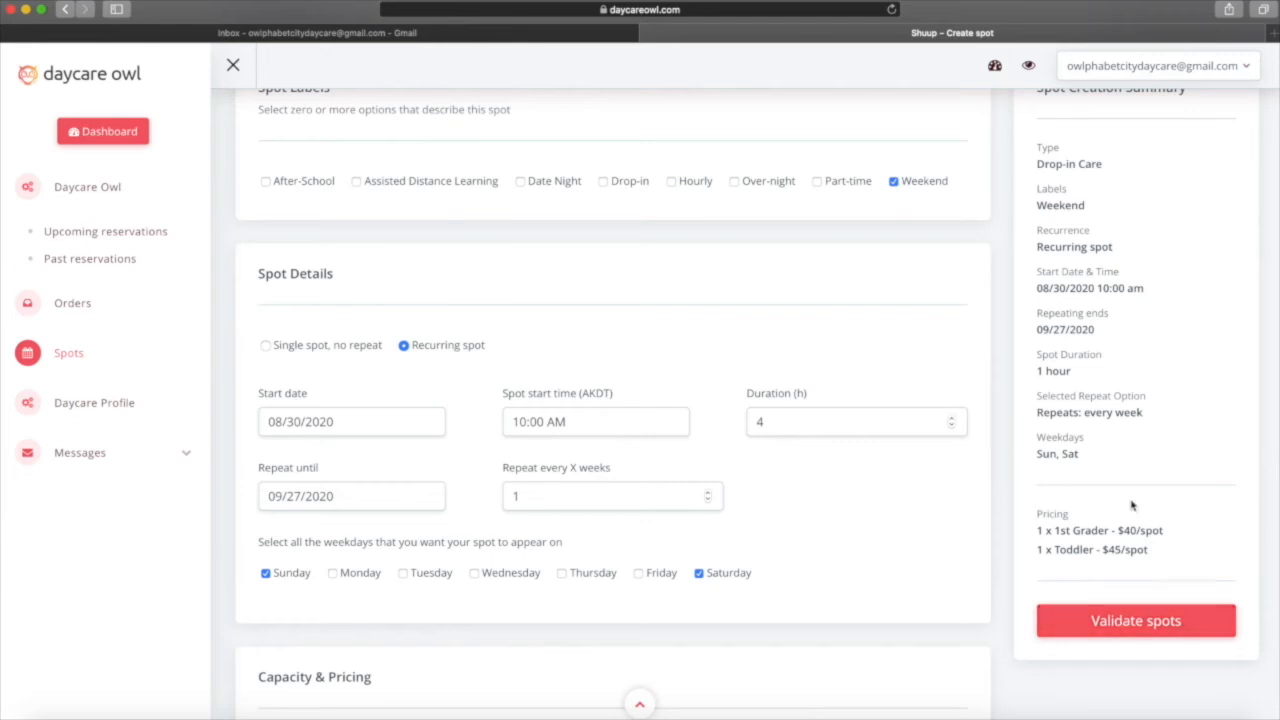
{"action": "scroll", "coordinate": [1133, 505], "scroll_direction": "down", "scroll_amount": 1}
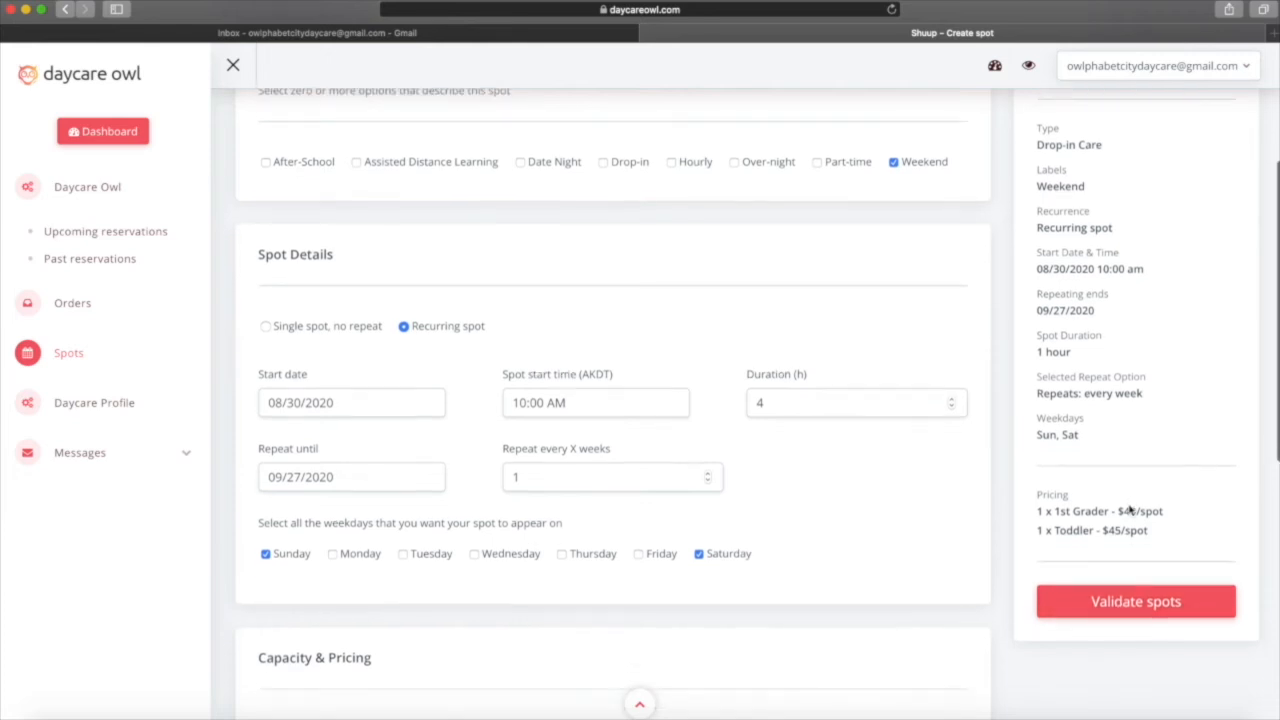
Validate the weekend settings and create the 18 spots.
{"action": "left_click", "coordinate": [828, 399]}
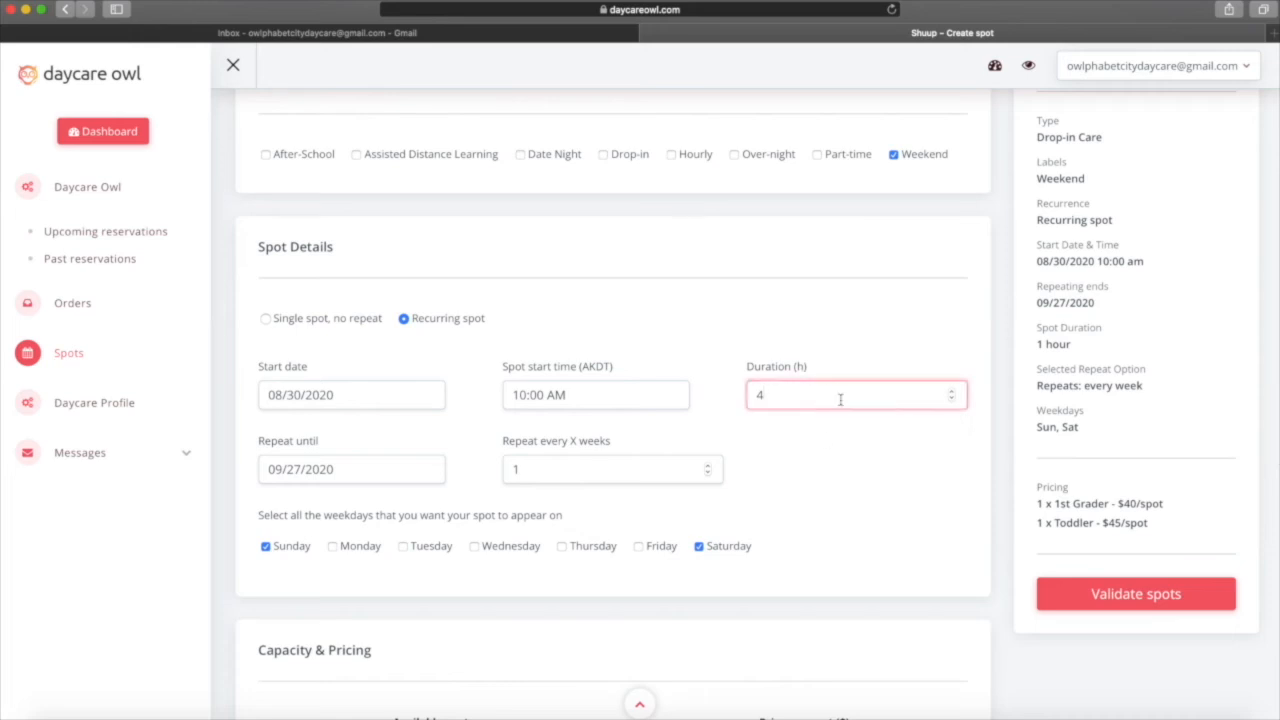
{"action": "scroll", "coordinate": [847, 470], "scroll_direction": "down", "scroll_amount": 2}
{"action": "left_click", "coordinate": [1128, 546]}
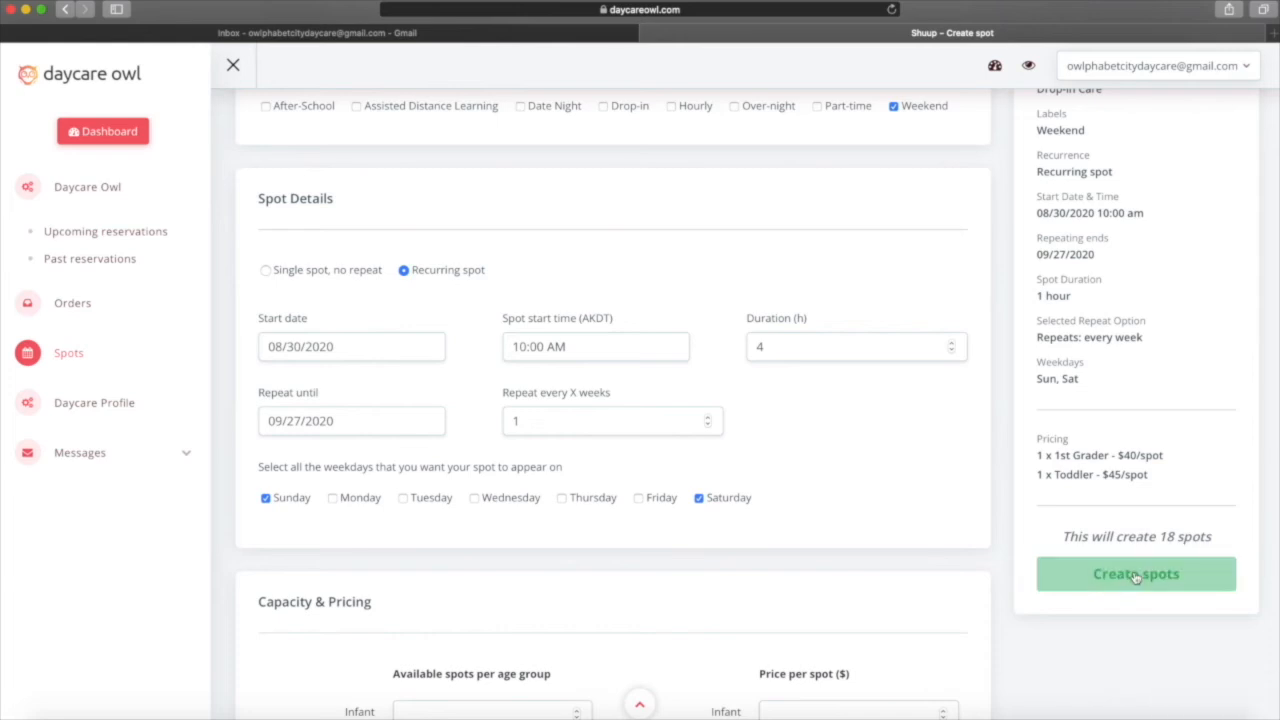
{"action": "left_click", "coordinate": [1136, 574]}
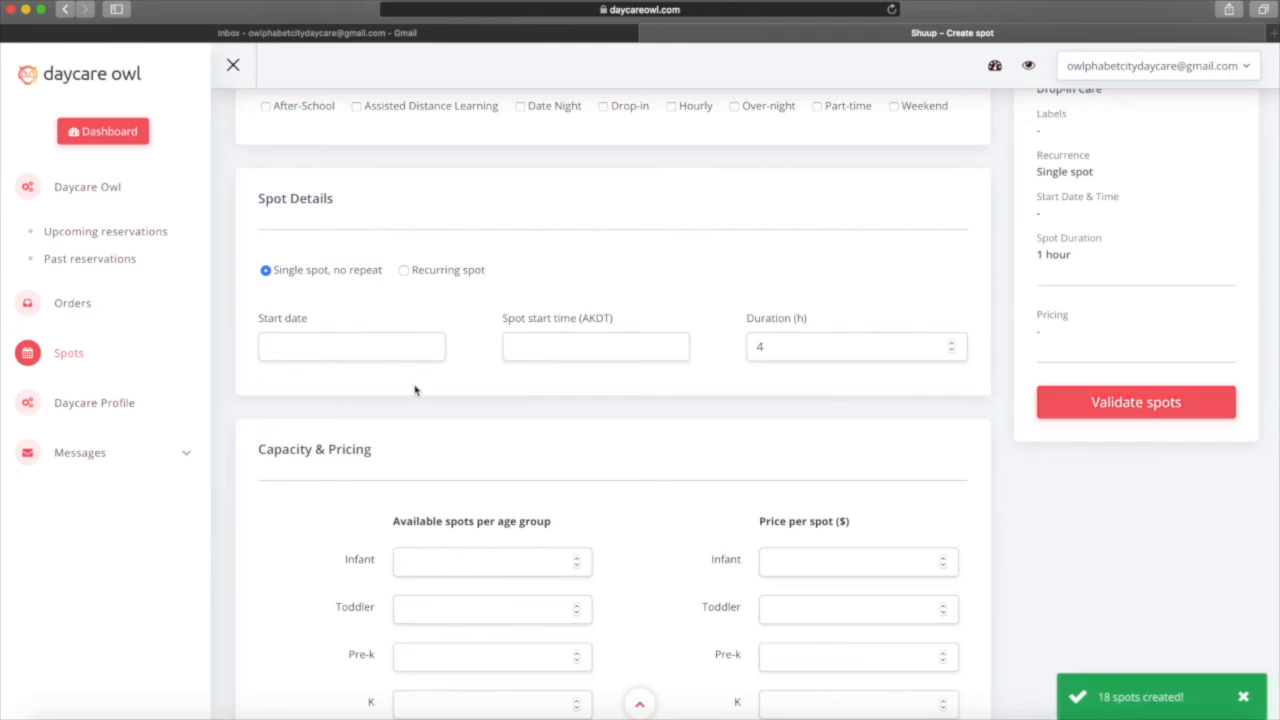
Label the spot Assisted Distance Learning, recurring from 08/21/2020 at 2:00 PM.
{"action": "scroll", "coordinate": [415, 384], "scroll_direction": "up", "scroll_amount": 3}
{"action": "scroll", "coordinate": [413, 386], "scroll_direction": "up", "scroll_amount": 2}
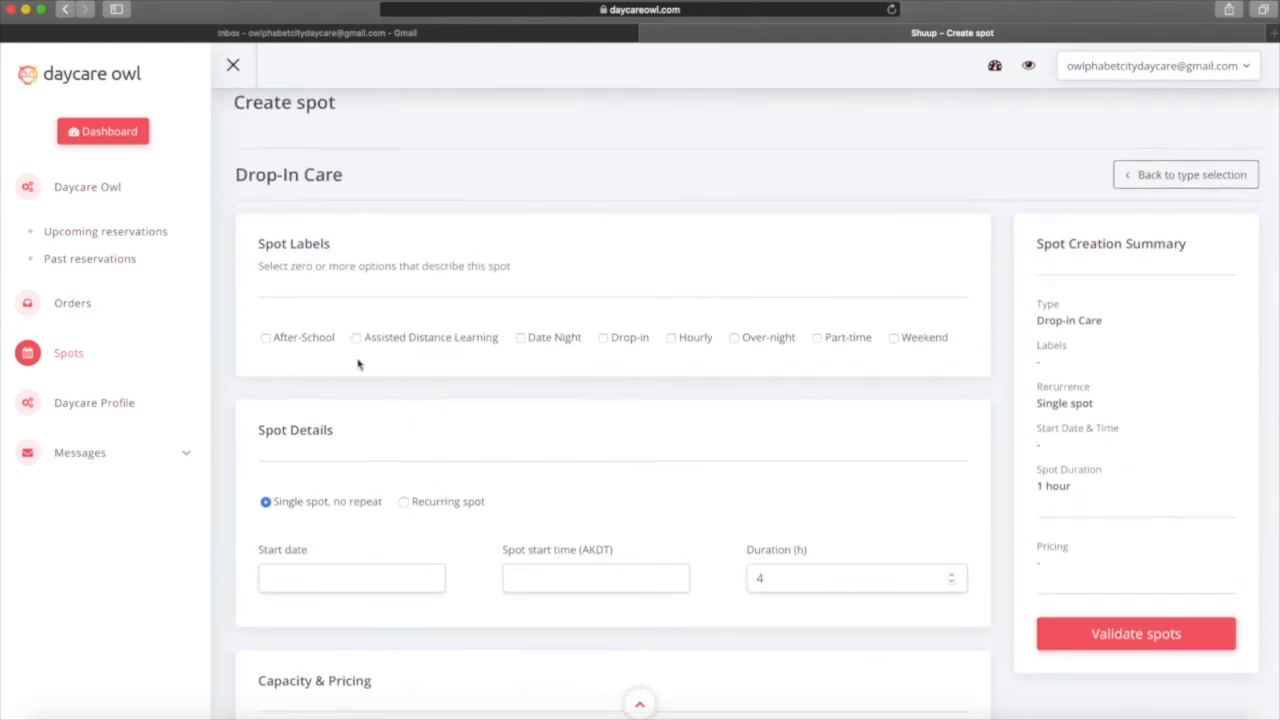
{"action": "left_click", "coordinate": [357, 339]}
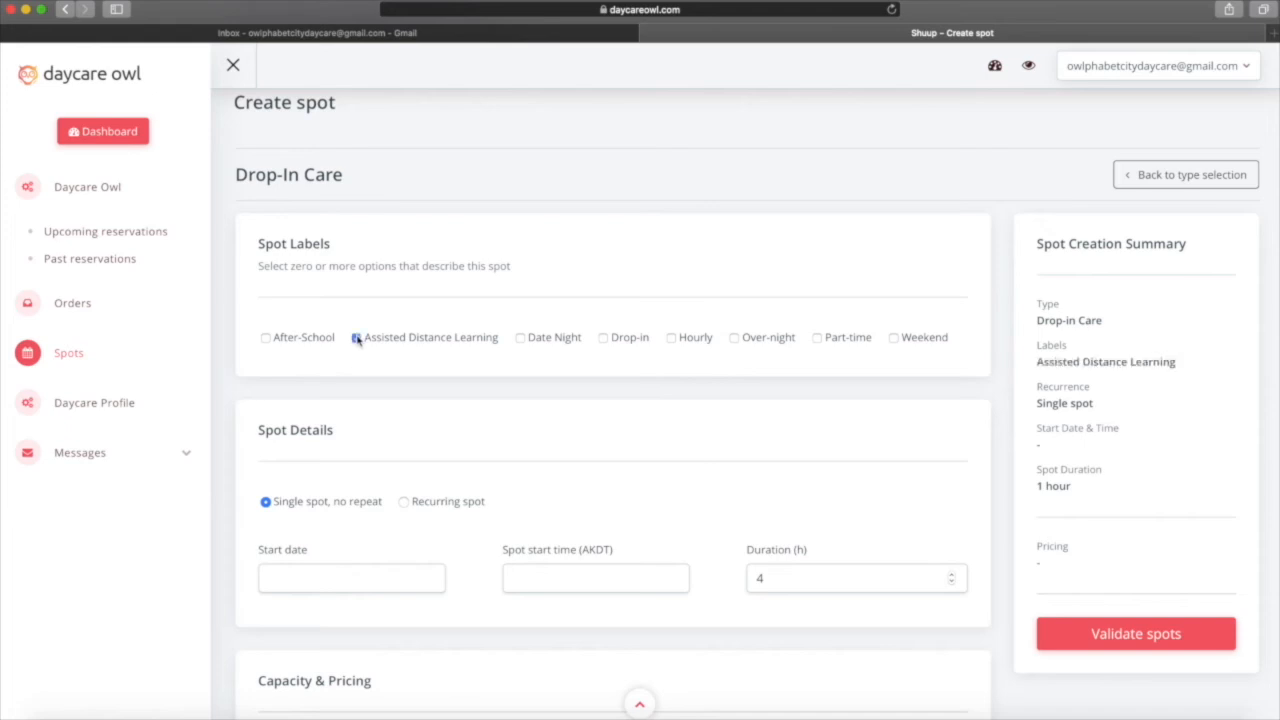
{"action": "scroll", "coordinate": [425, 511], "scroll_direction": "down", "scroll_amount": 2}
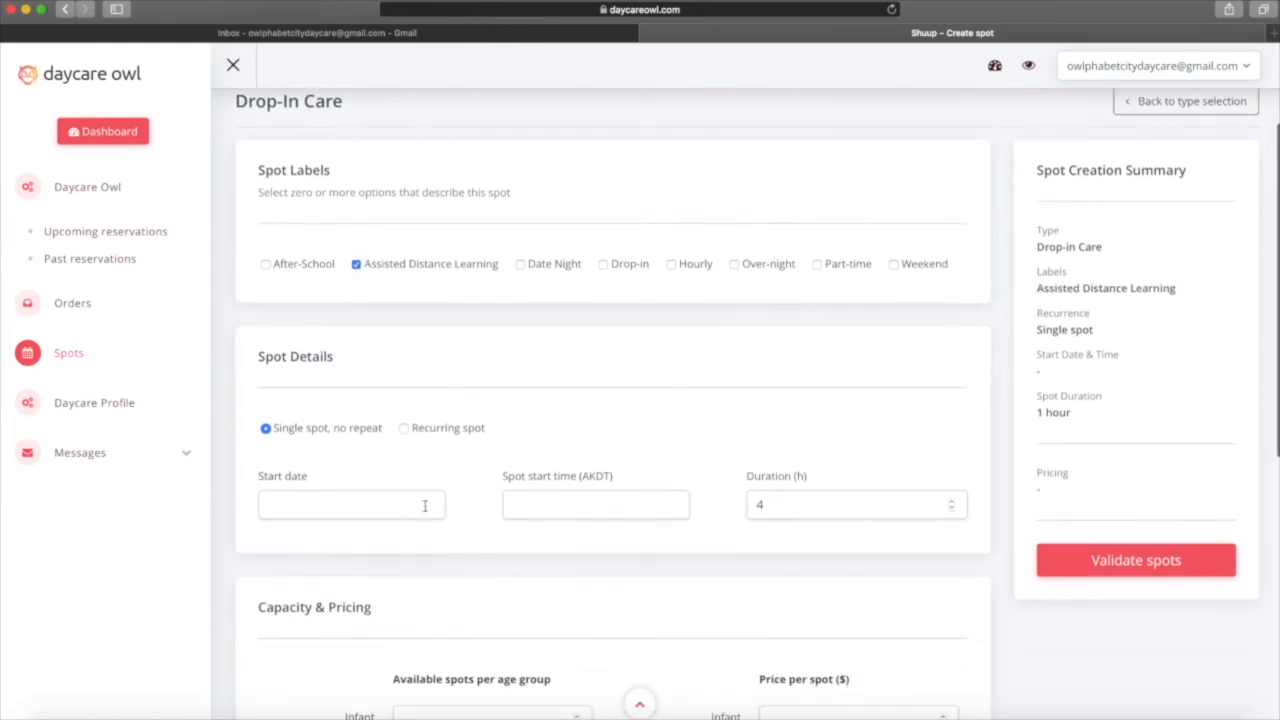
{"action": "left_click", "coordinate": [404, 428]}
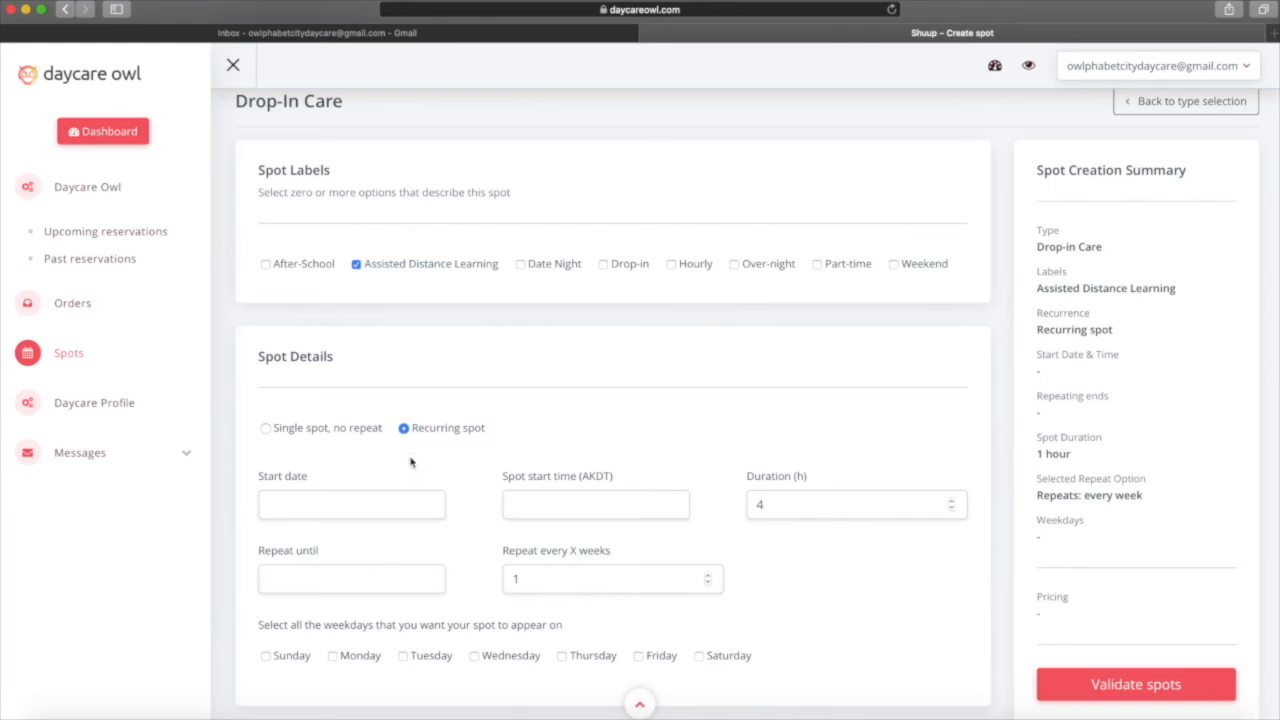
{"action": "scroll", "coordinate": [414, 471], "scroll_direction": "down", "scroll_amount": 1}
{"action": "left_click", "coordinate": [390, 460]}
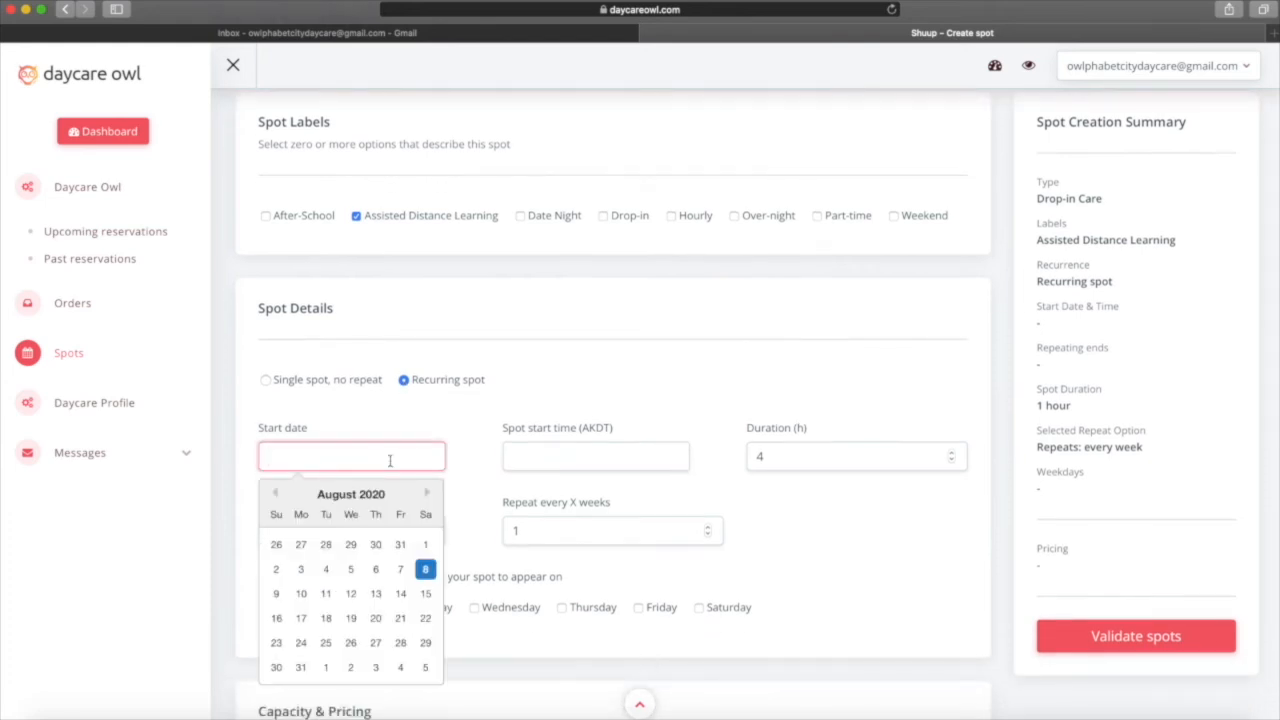
{"action": "left_click", "coordinate": [399, 621]}
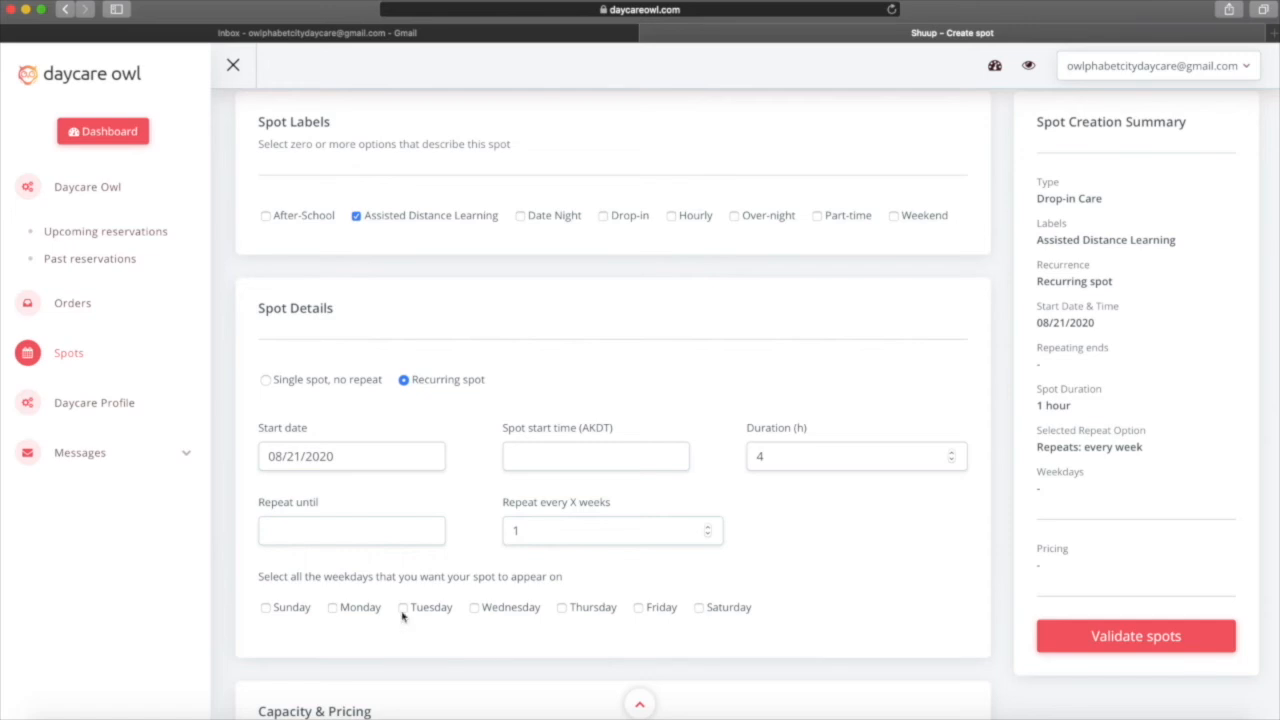
{"action": "left_click", "coordinate": [580, 469]}
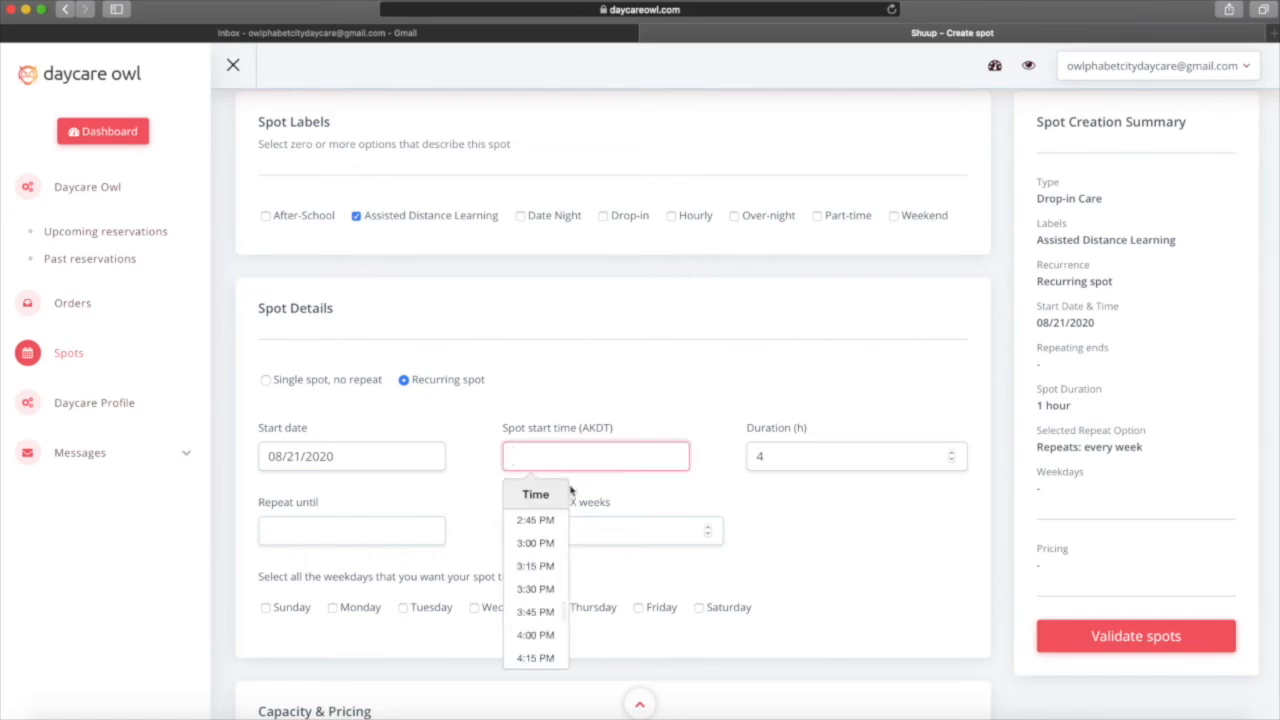
{"action": "scroll", "coordinate": [535, 545], "scroll_direction": "up", "scroll_amount": 2}
{"action": "scroll", "coordinate": [538, 551], "scroll_direction": "up", "scroll_amount": 3}
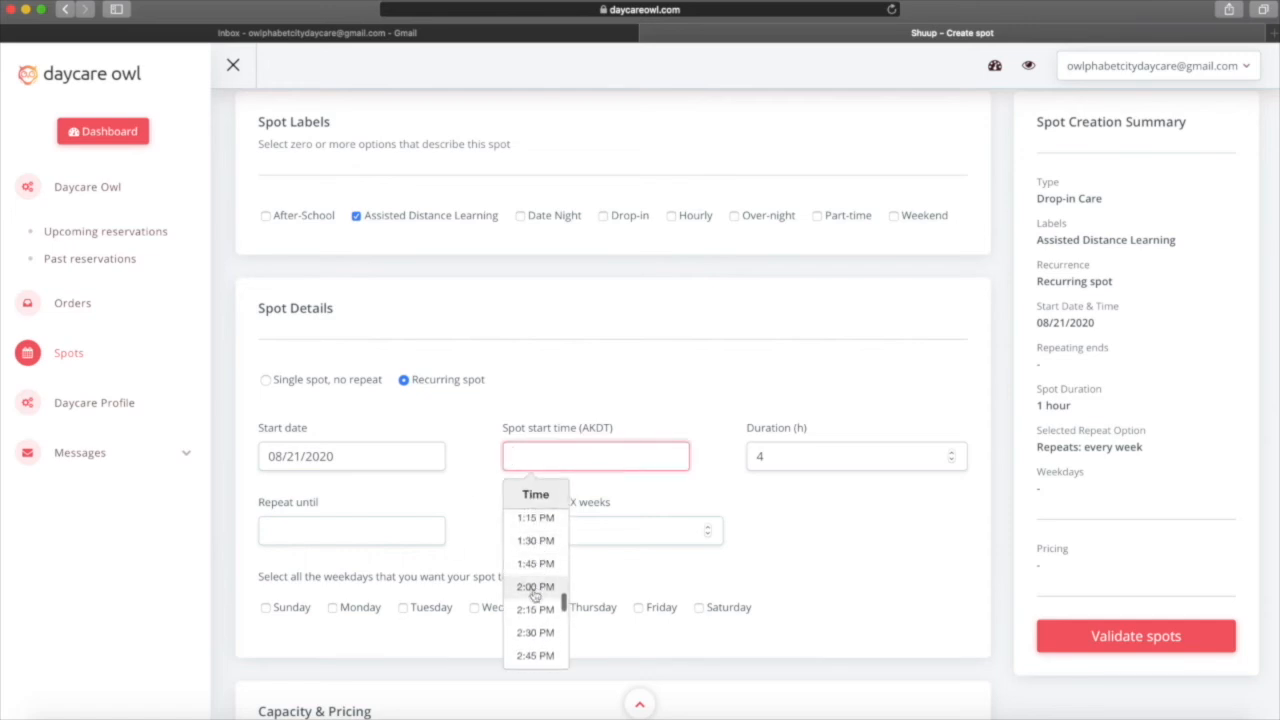
{"action": "left_click", "coordinate": [537, 593]}
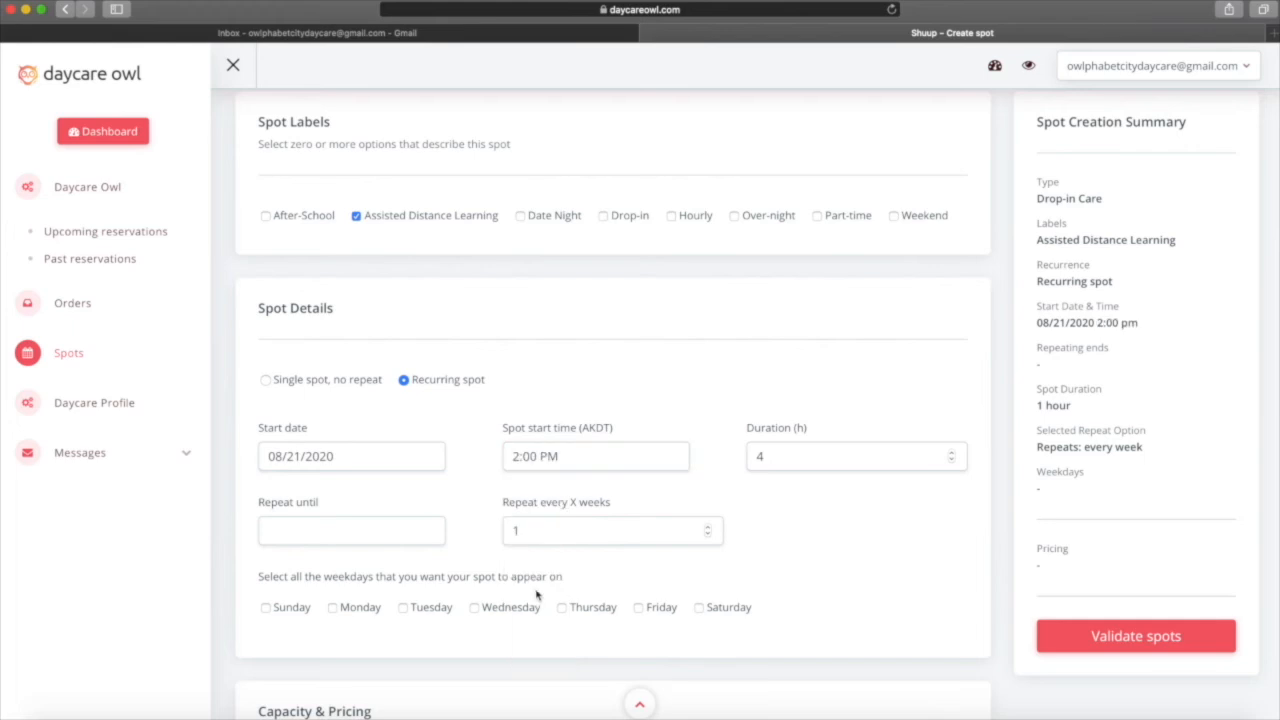
Keep the duration at 4 hours and repeat on Fridays until 10/02/2020.
{"action": "left_click", "coordinate": [823, 456]}
{"action": "left_click", "coordinate": [951, 452]}
{"action": "left_click", "coordinate": [951, 461]}
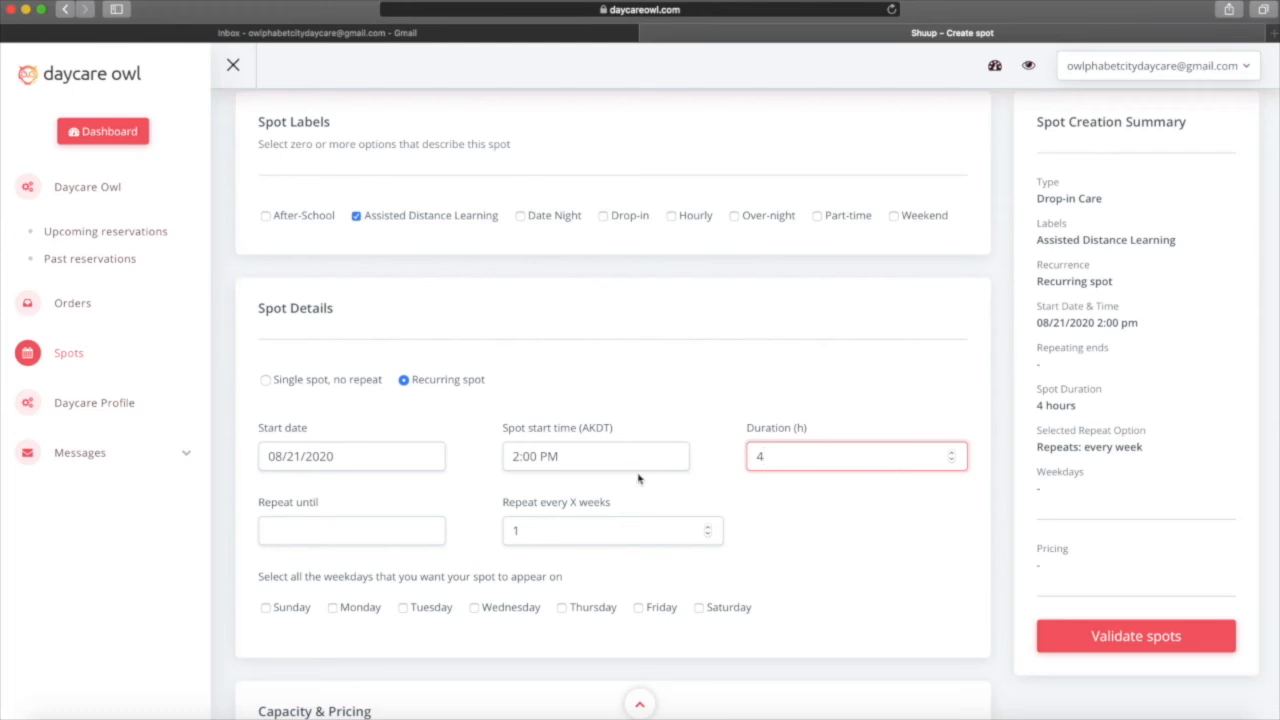
{"action": "left_click", "coordinate": [328, 535]}
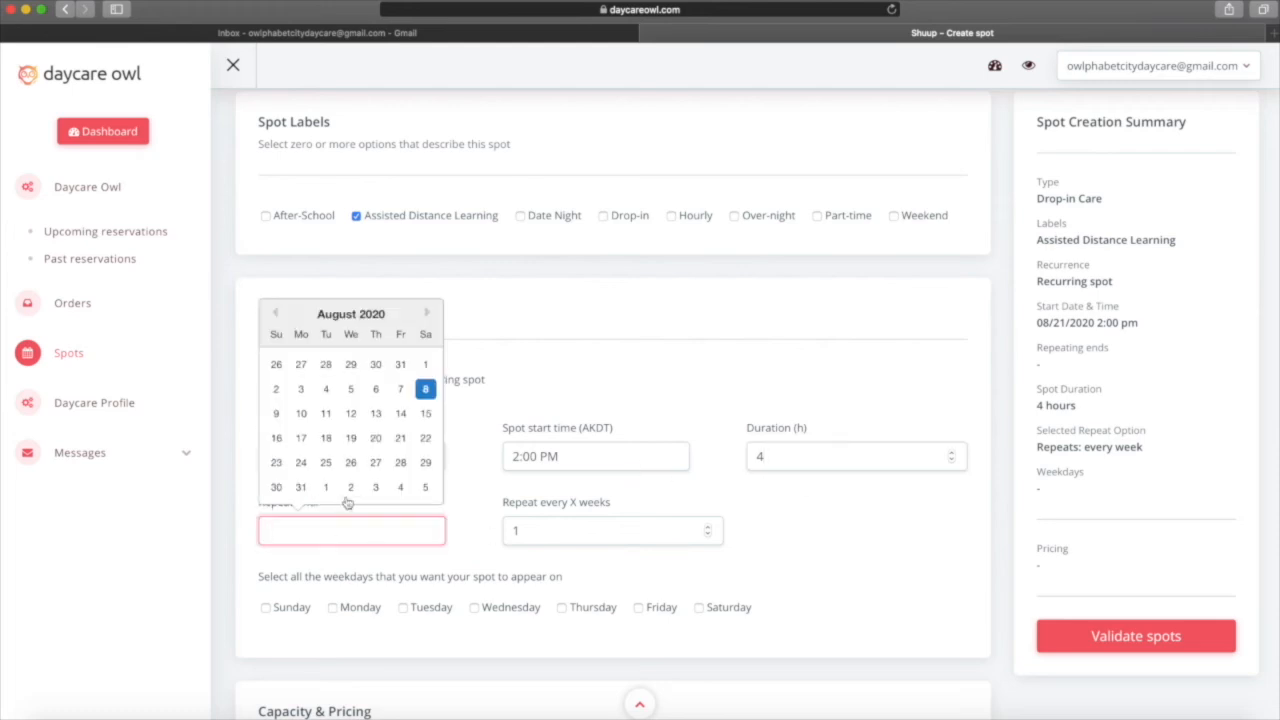
{"action": "left_click", "coordinate": [427, 315]}
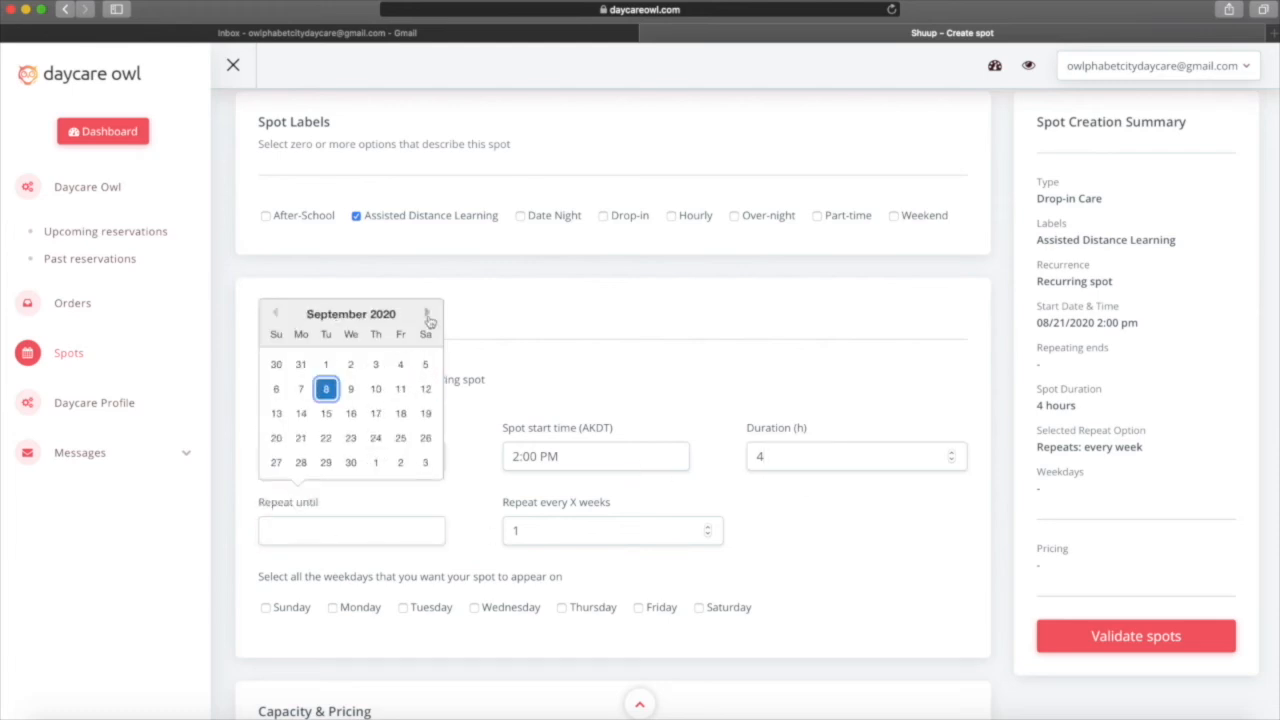
{"action": "left_click", "coordinate": [400, 464]}
{"action": "scroll", "coordinate": [641, 581], "scroll_direction": "down", "scroll_amount": 2}
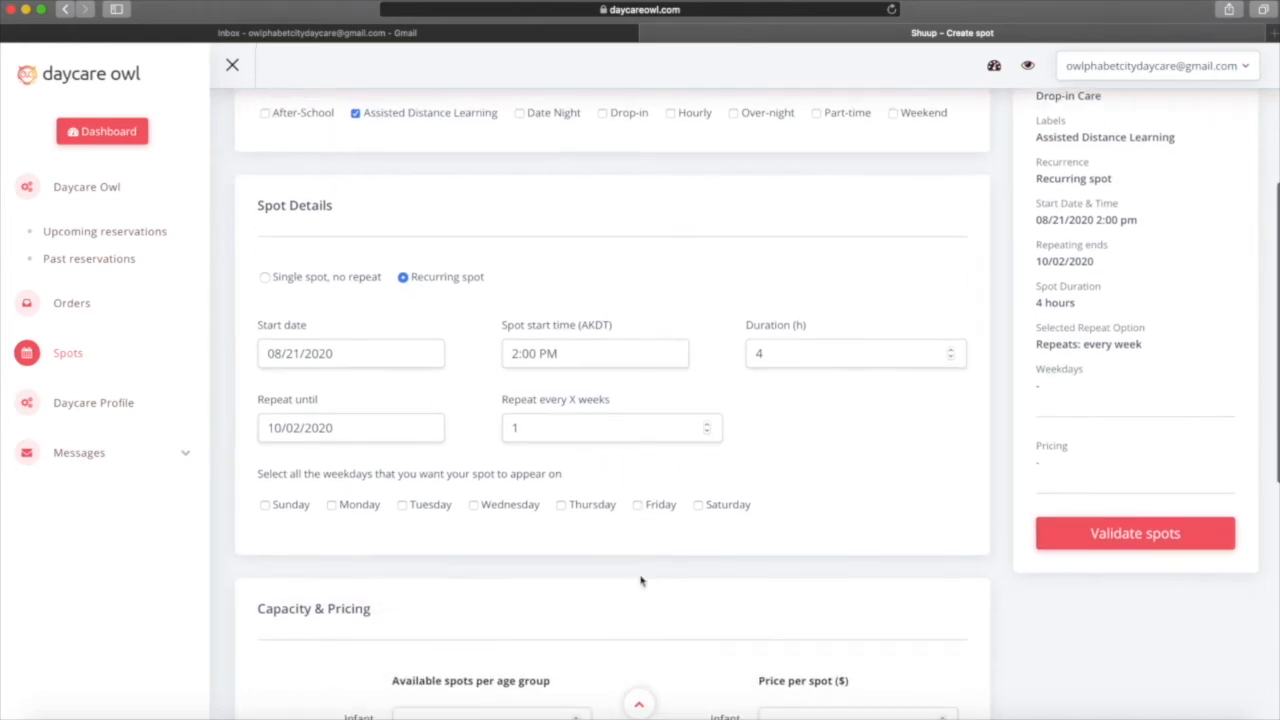
{"action": "left_click", "coordinate": [640, 507]}
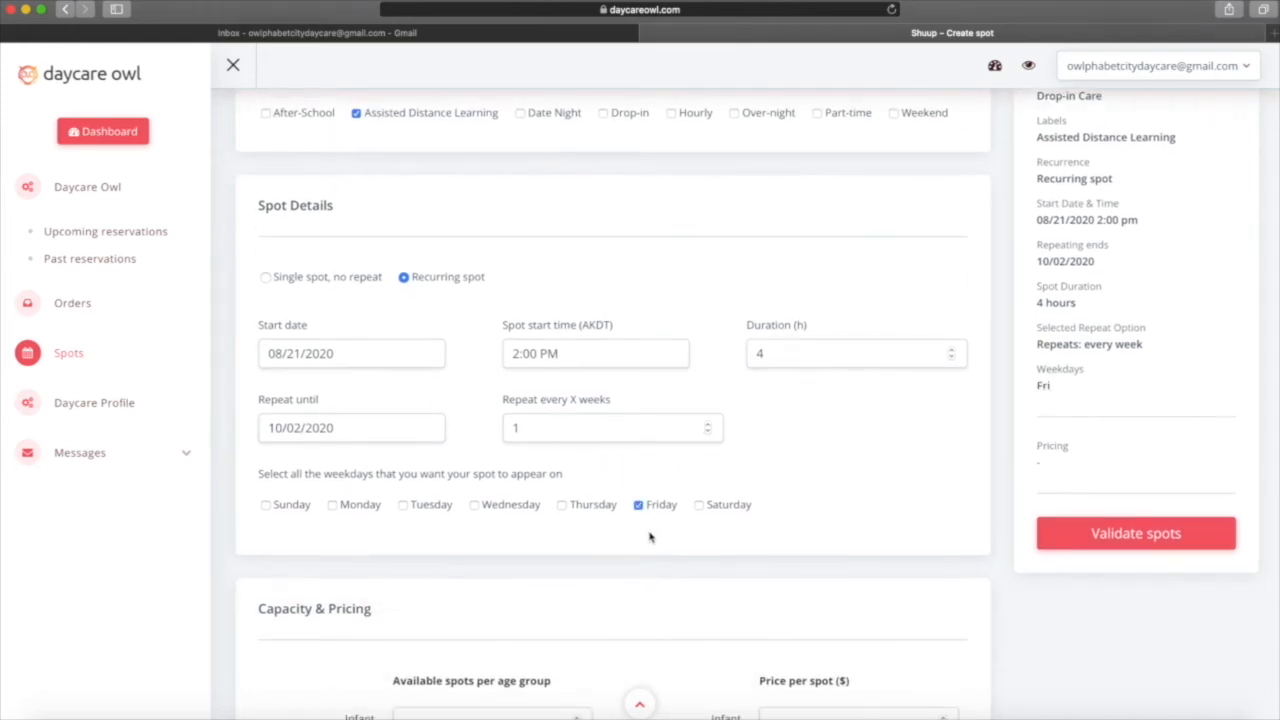
{"action": "scroll", "coordinate": [650, 535], "scroll_direction": "down", "scroll_amount": 5}
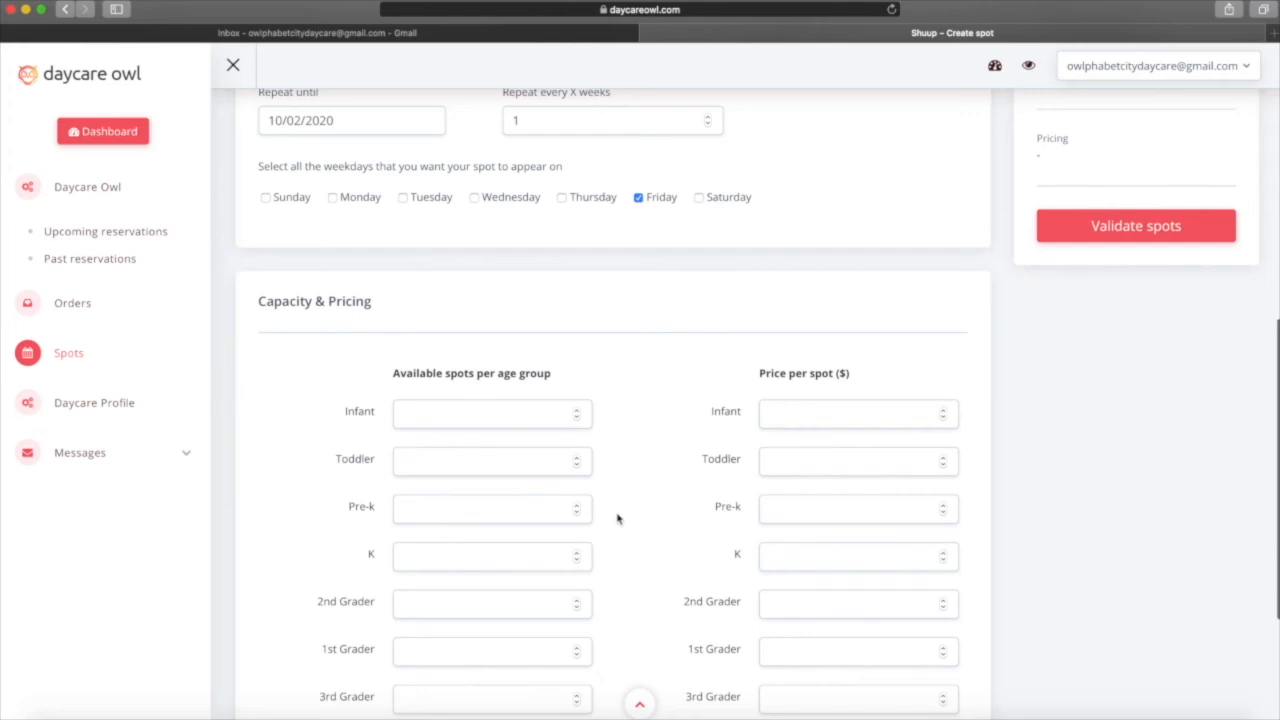
Enter one Toddler place at $45 and one 1st Grader place at $40, then validate the 14 Friday spots.
{"action": "left_click", "coordinate": [444, 406]}
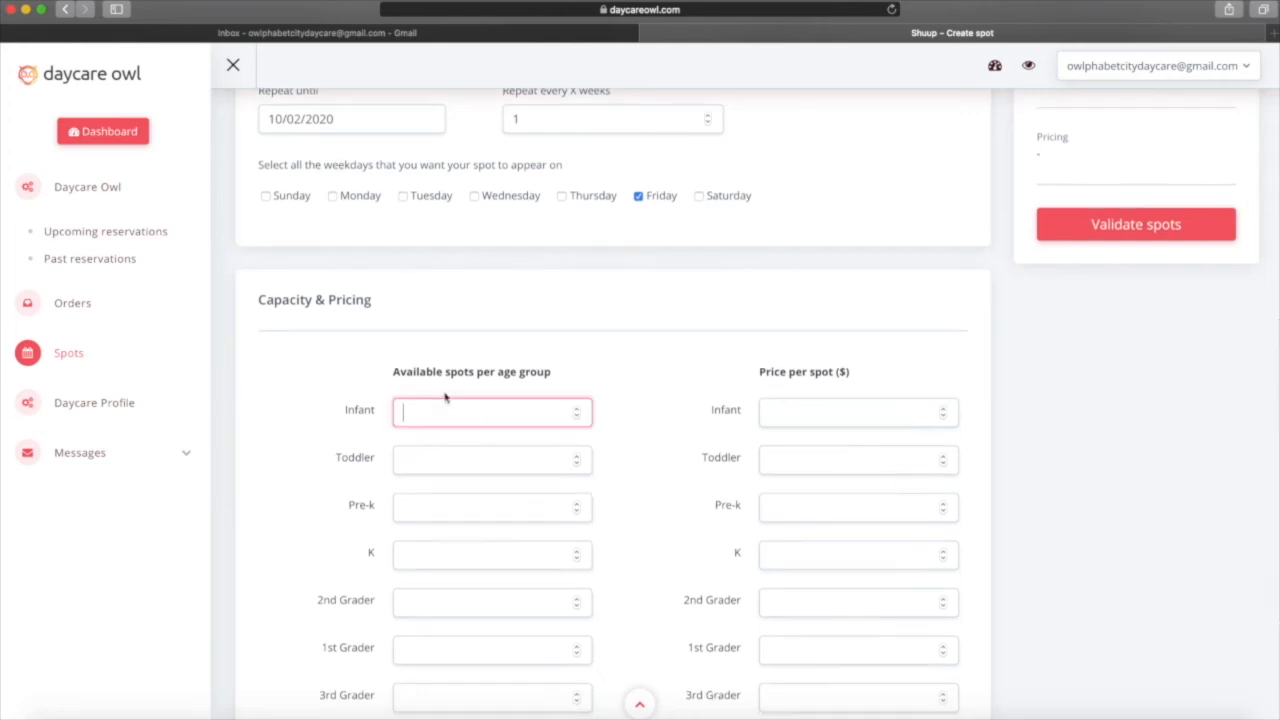
{"action": "type", "text": "1"}
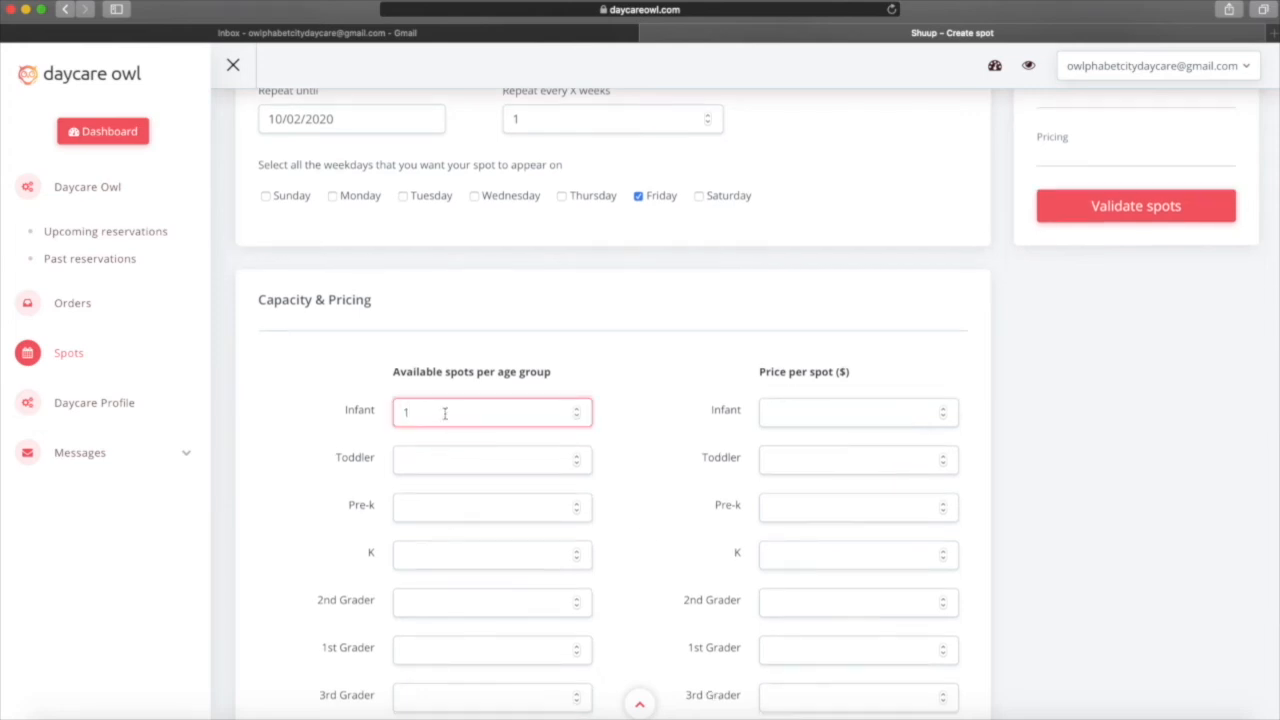
{"action": "type", "text": "1"}
{"action": "scroll", "coordinate": [437, 496], "scroll_direction": "down", "scroll_amount": 2}
{"action": "left_click", "coordinate": [423, 552]}
{"action": "type", "text": "1"}
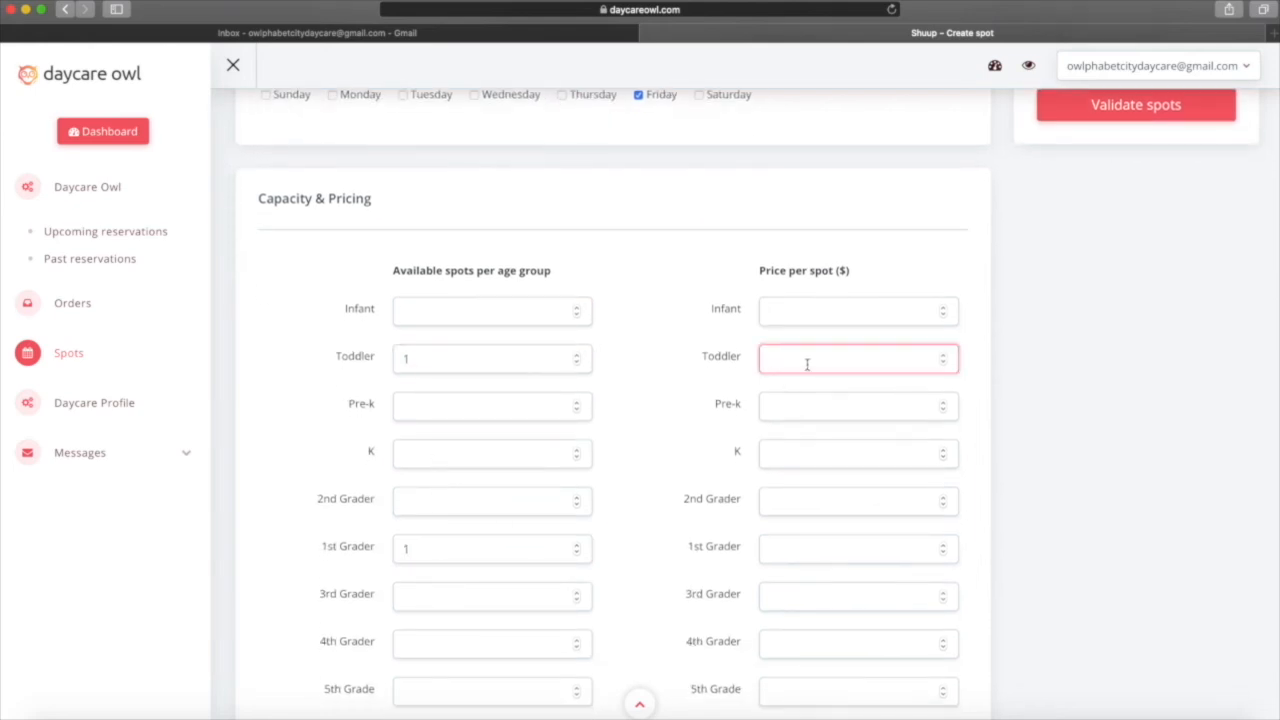
{"action": "type", "text": "45"}
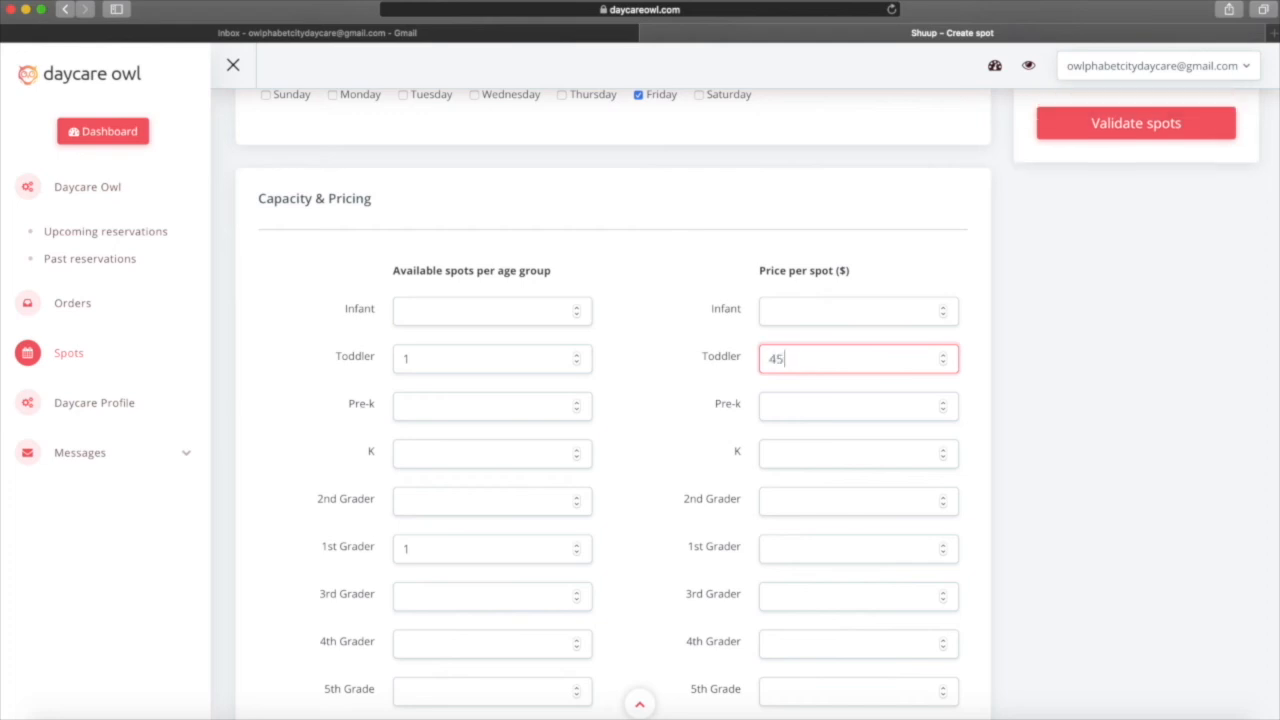
{"action": "left_click", "coordinate": [781, 549]}
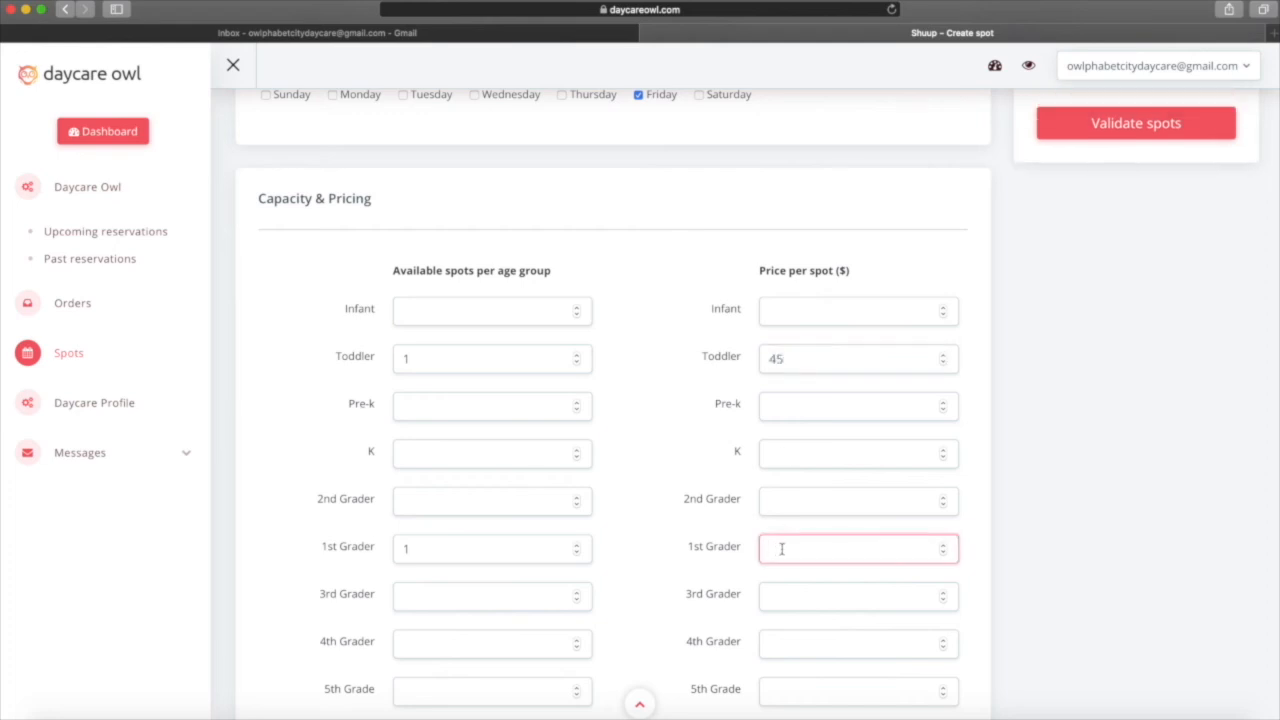
{"action": "type", "text": "40"}
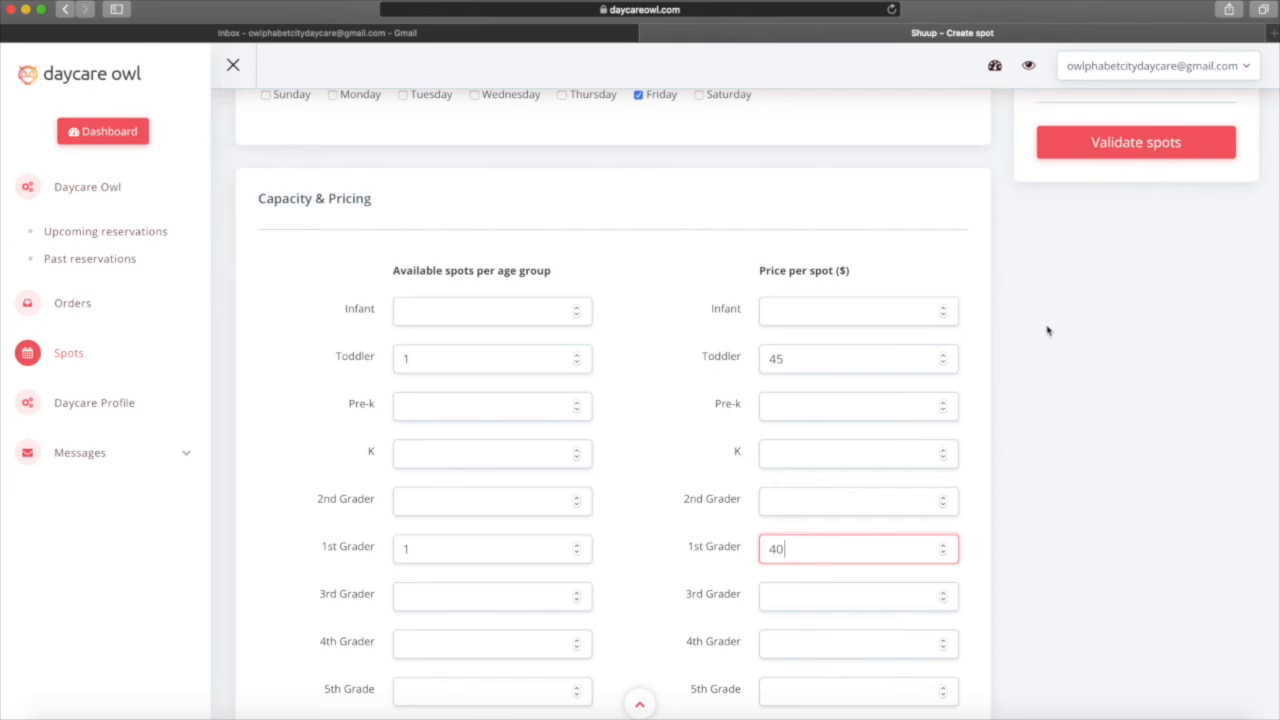
{"action": "scroll", "coordinate": [1047, 331], "scroll_direction": "up", "scroll_amount": 3}
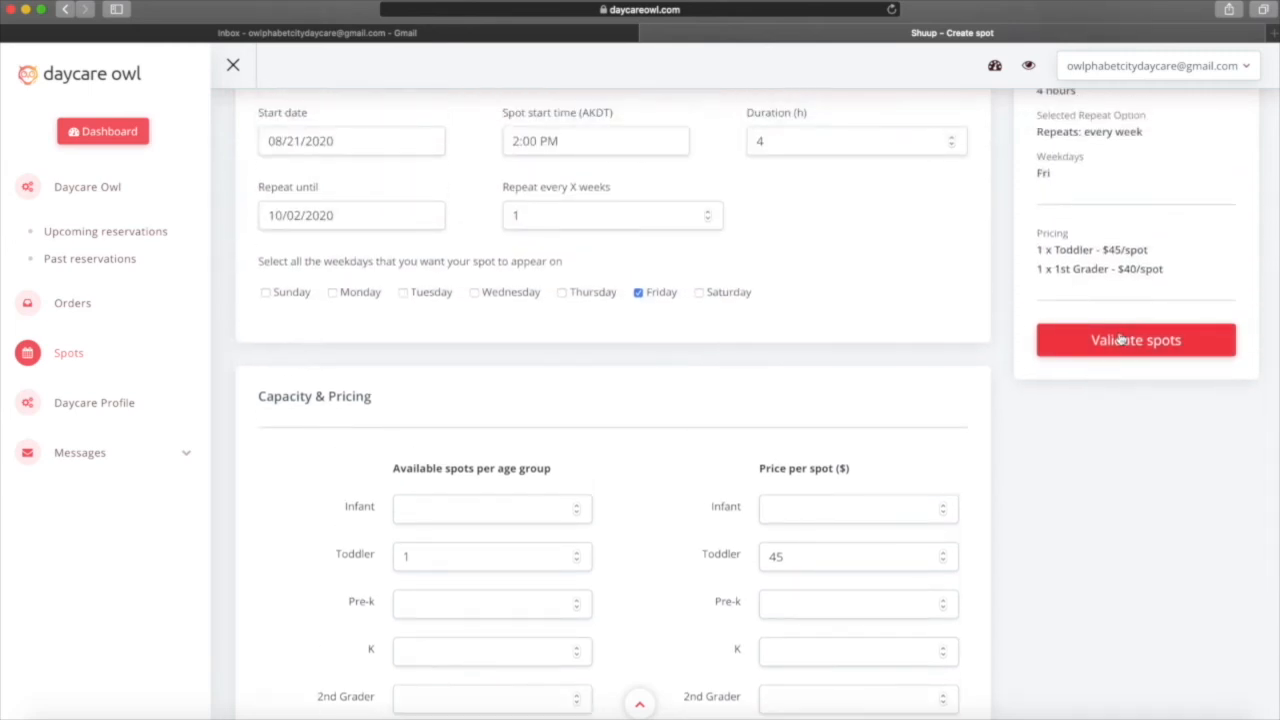
{"action": "left_click", "coordinate": [1120, 340]}
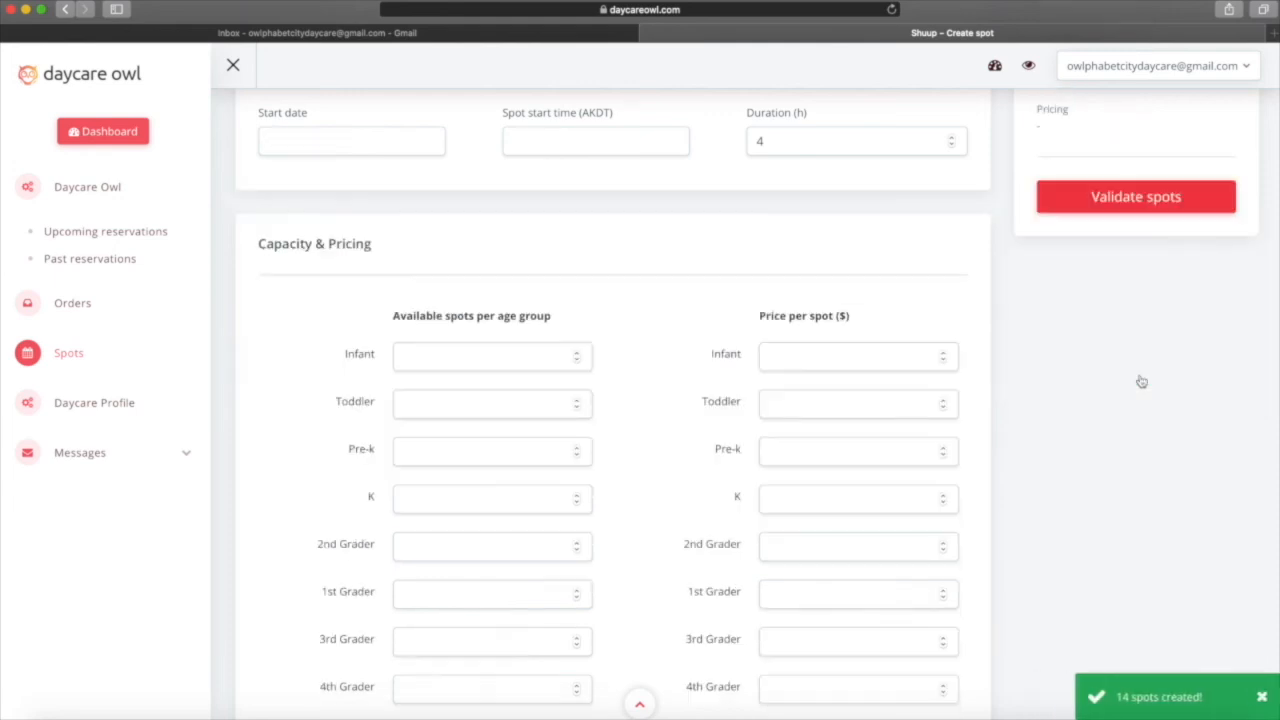
{"action": "scroll", "coordinate": [1142, 381], "scroll_direction": "up", "scroll_amount": 4}
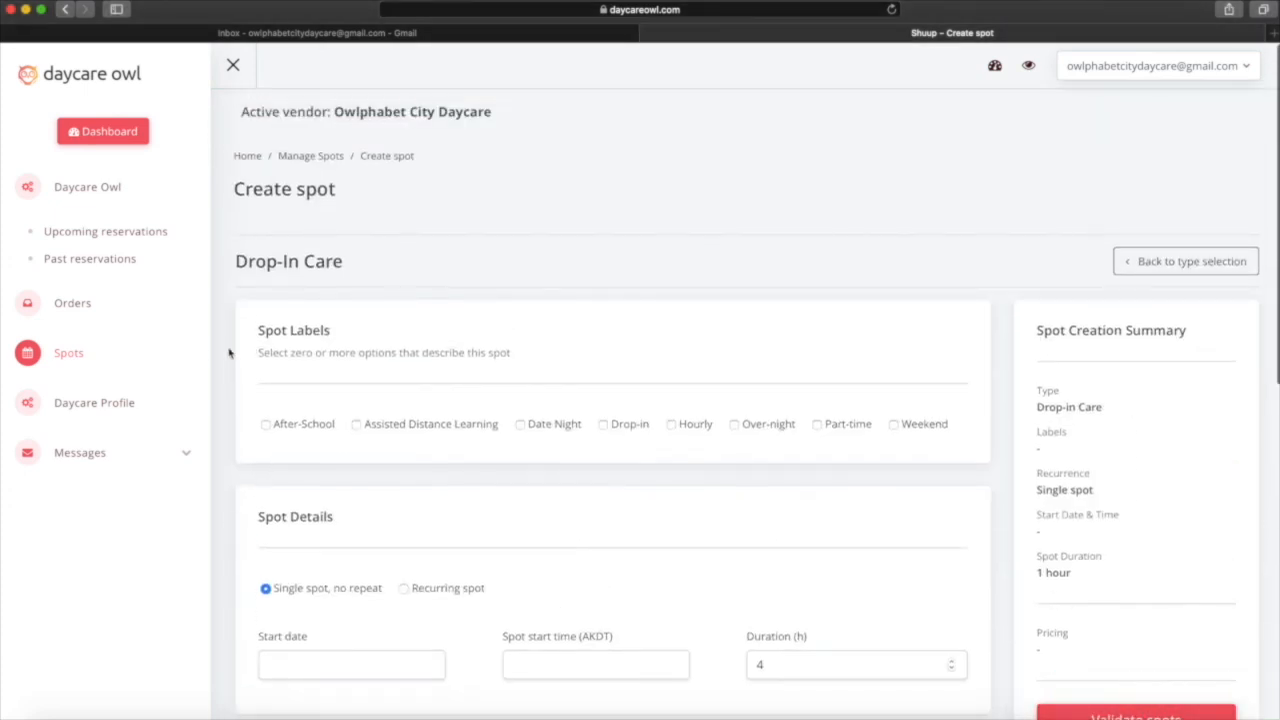
Filter the managed spots to Infant, Toddler and 1st Grader starting August 21.
{"action": "left_click", "coordinate": [57, 361]}
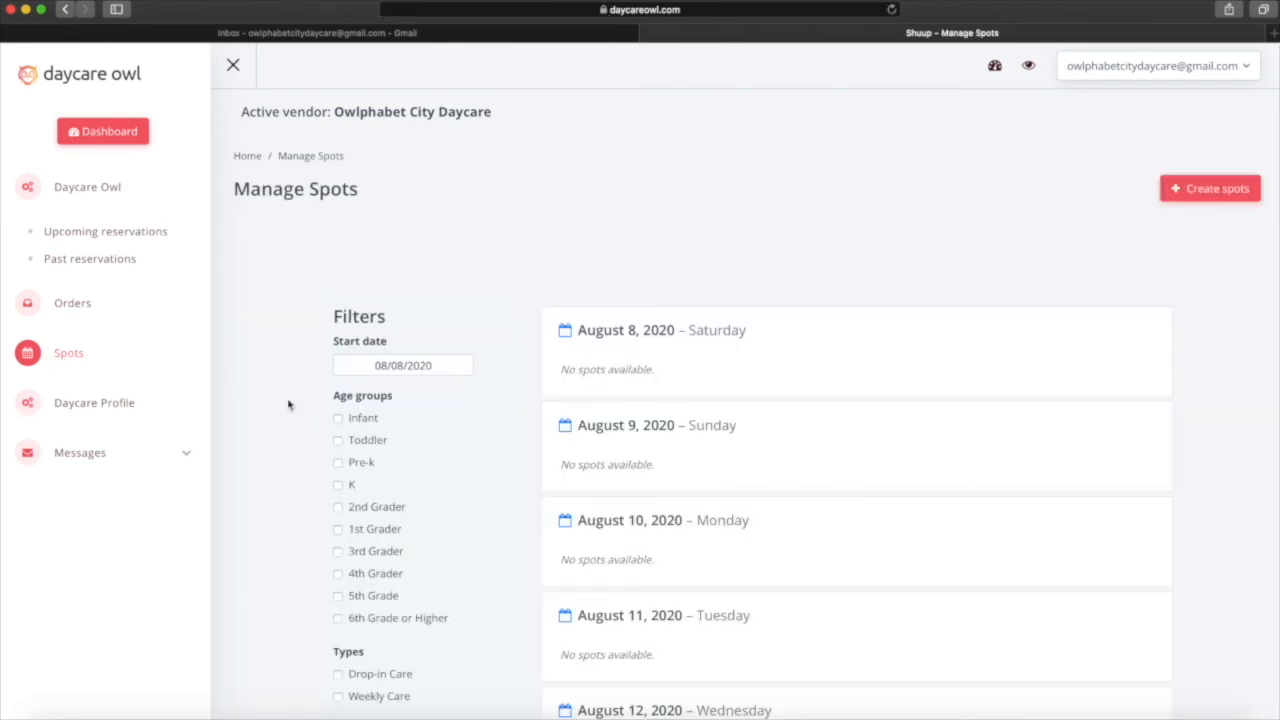
{"action": "scroll", "coordinate": [290, 404], "scroll_direction": "down", "scroll_amount": 2}
{"action": "left_click", "coordinate": [339, 339]}
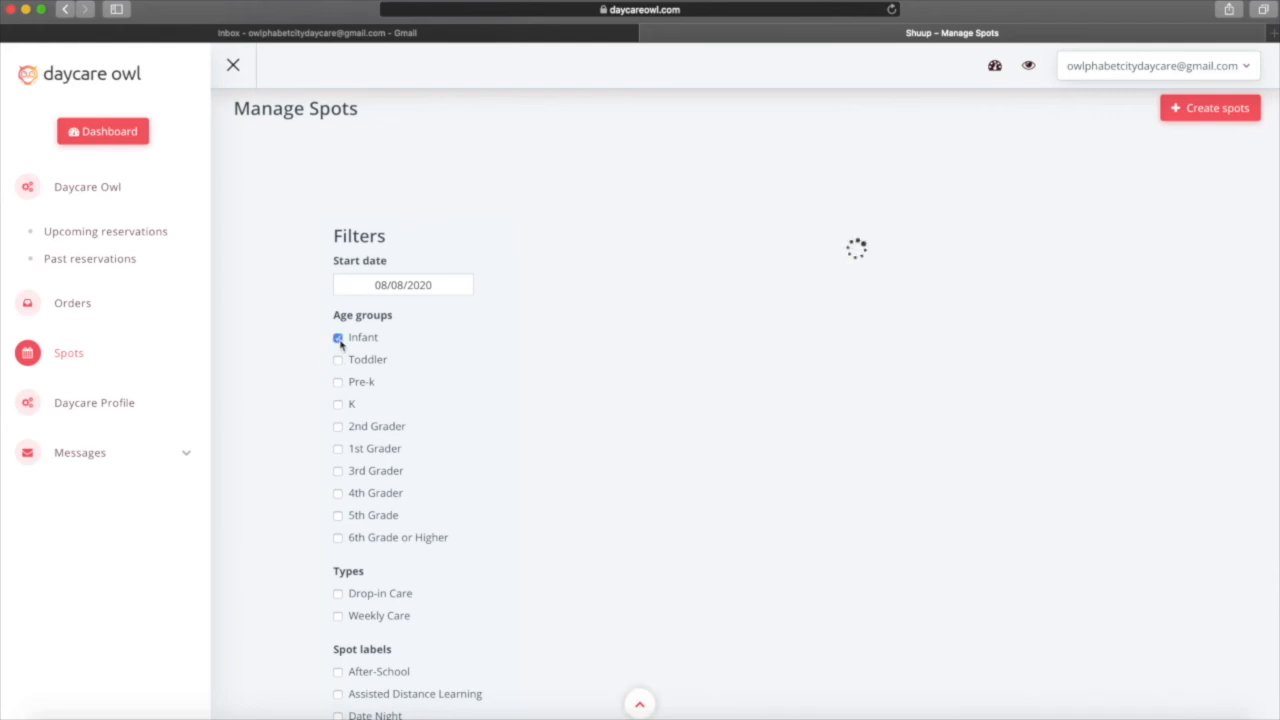
{"action": "left_click", "coordinate": [338, 361]}
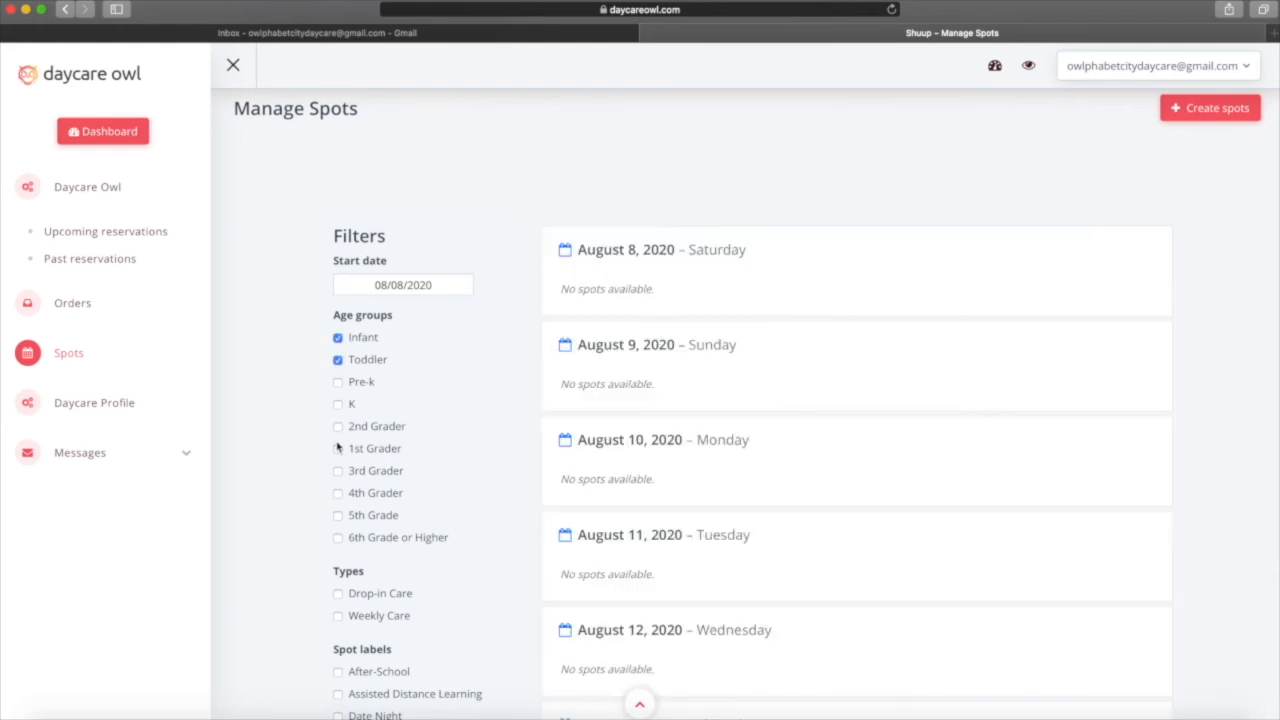
{"action": "left_click", "coordinate": [338, 449]}
{"action": "left_click", "coordinate": [427, 285]}
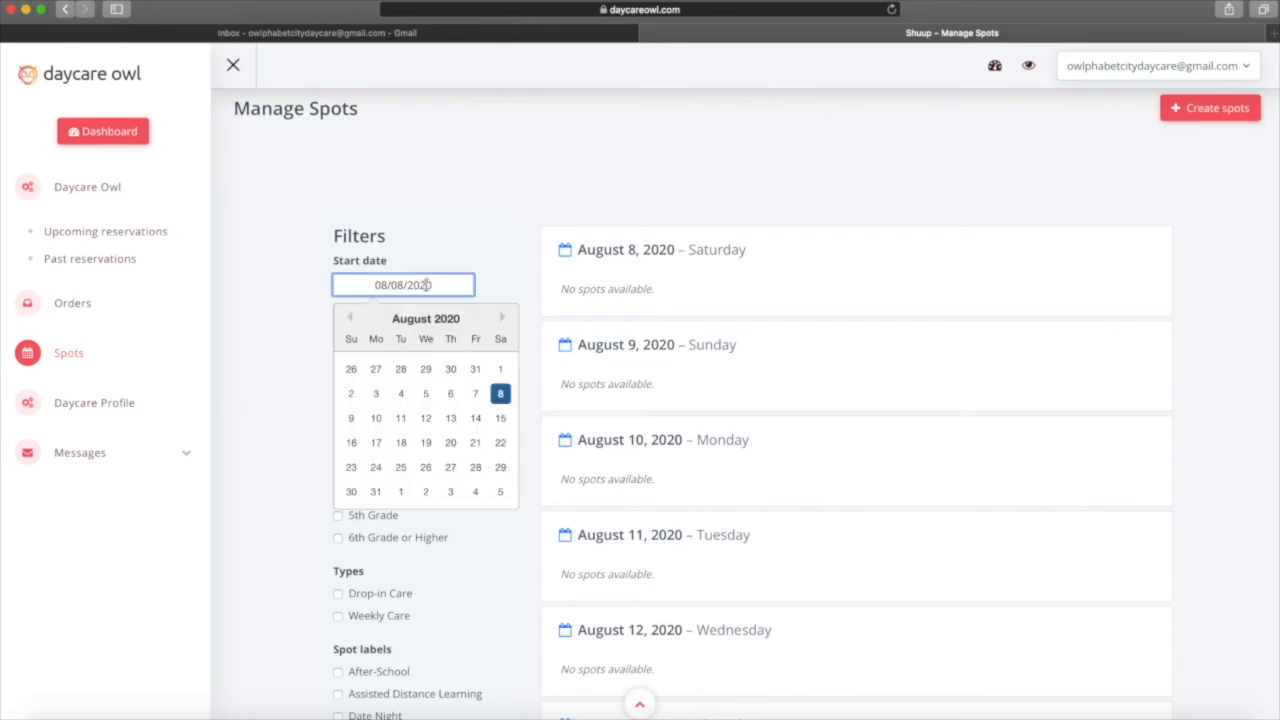
{"action": "left_click", "coordinate": [476, 442]}
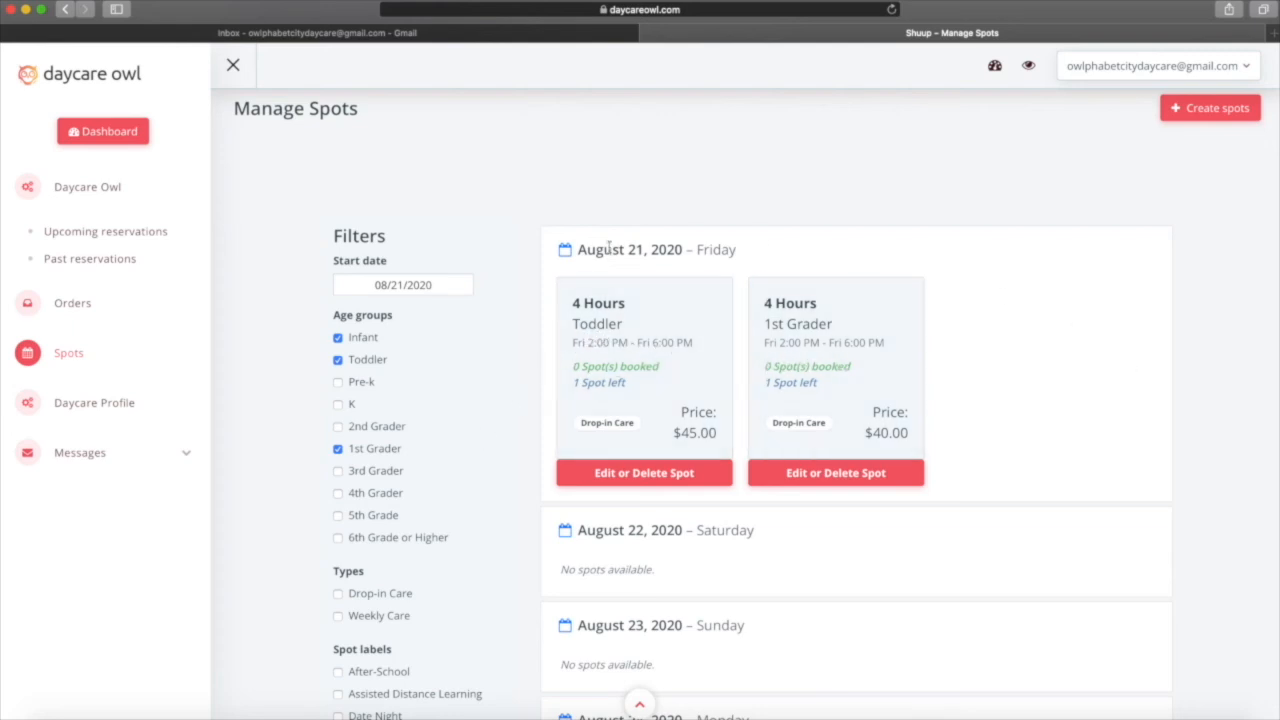
Browse the listed spots, load the next seven days, then start a new spot.
{"action": "scroll", "coordinate": [822, 518], "scroll_direction": "down", "scroll_amount": 6}
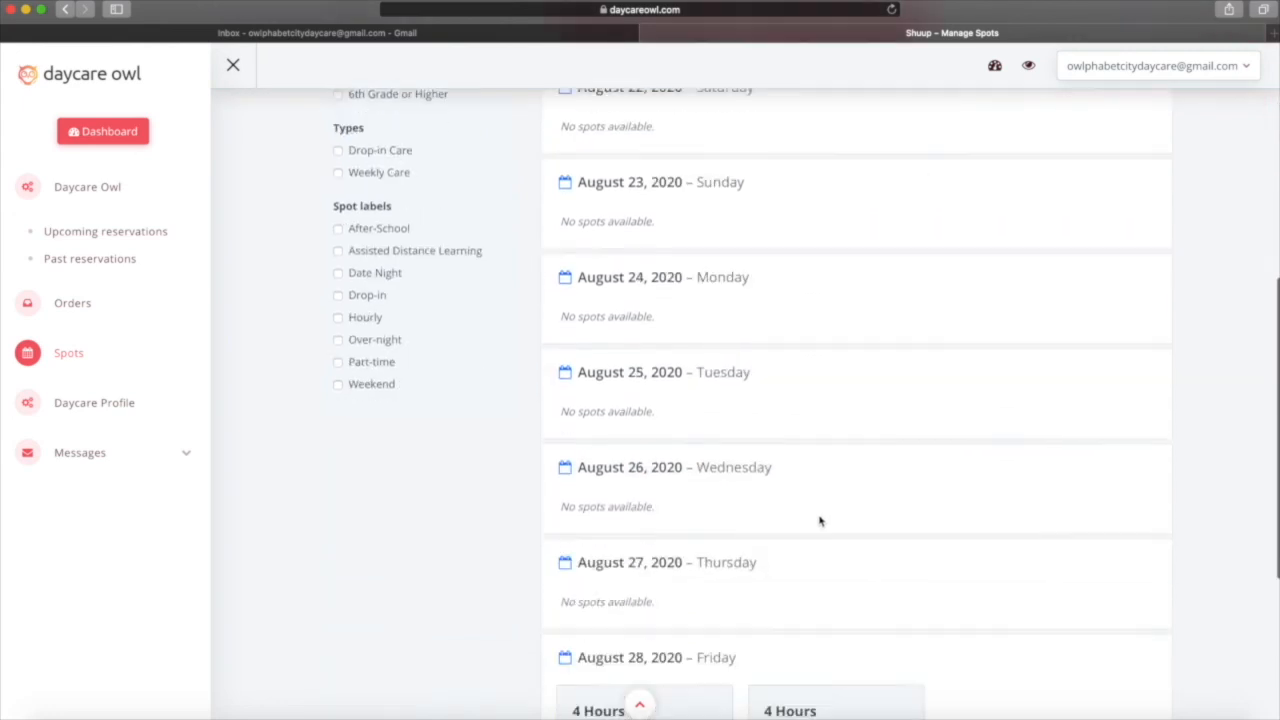
{"action": "scroll", "coordinate": [820, 520], "scroll_direction": "down", "scroll_amount": 3}
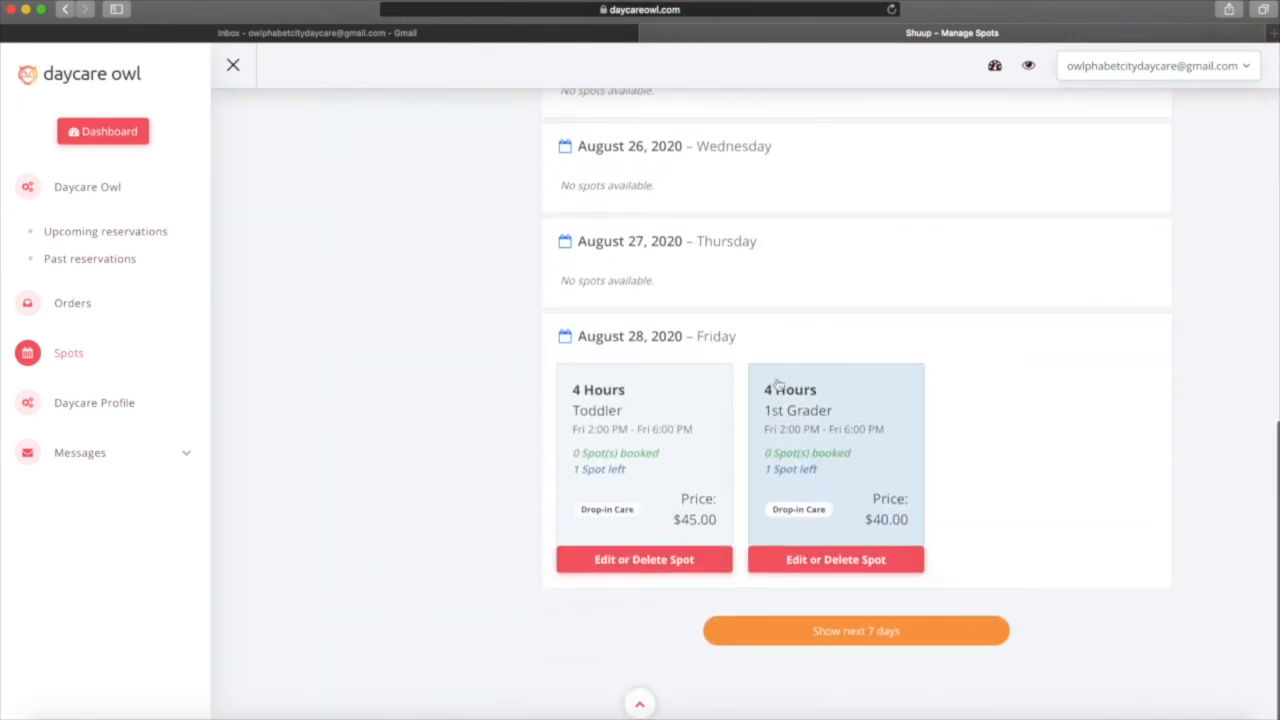
{"action": "scroll", "coordinate": [465, 453], "scroll_direction": "up", "scroll_amount": 9}
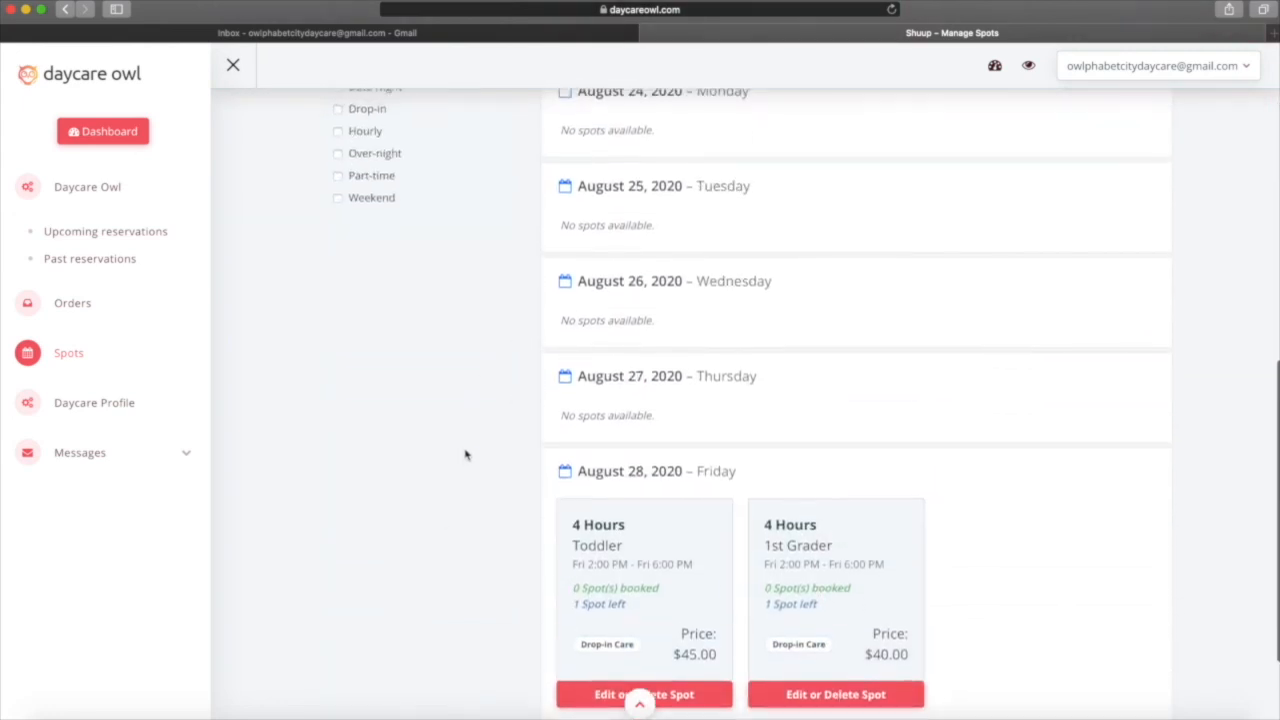
{"action": "scroll", "coordinate": [465, 453], "scroll_direction": "up", "scroll_amount": 2}
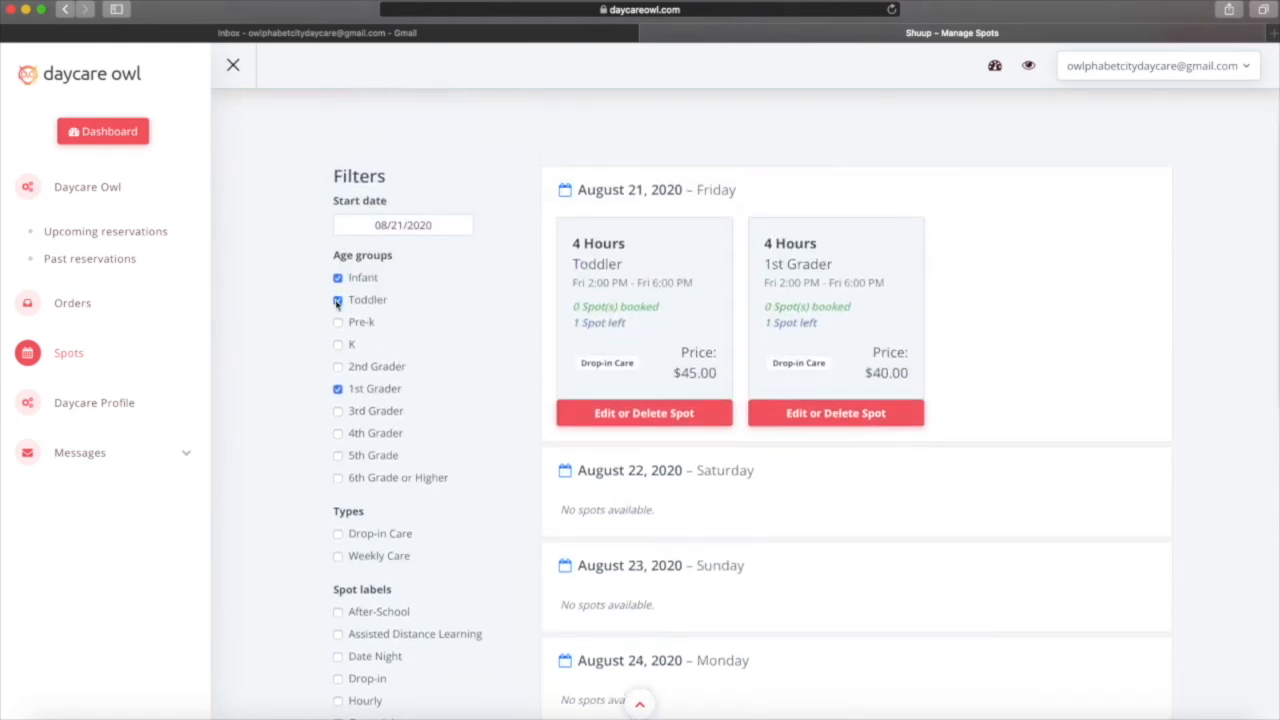
{"action": "scroll", "coordinate": [610, 495], "scroll_direction": "down", "scroll_amount": 10}
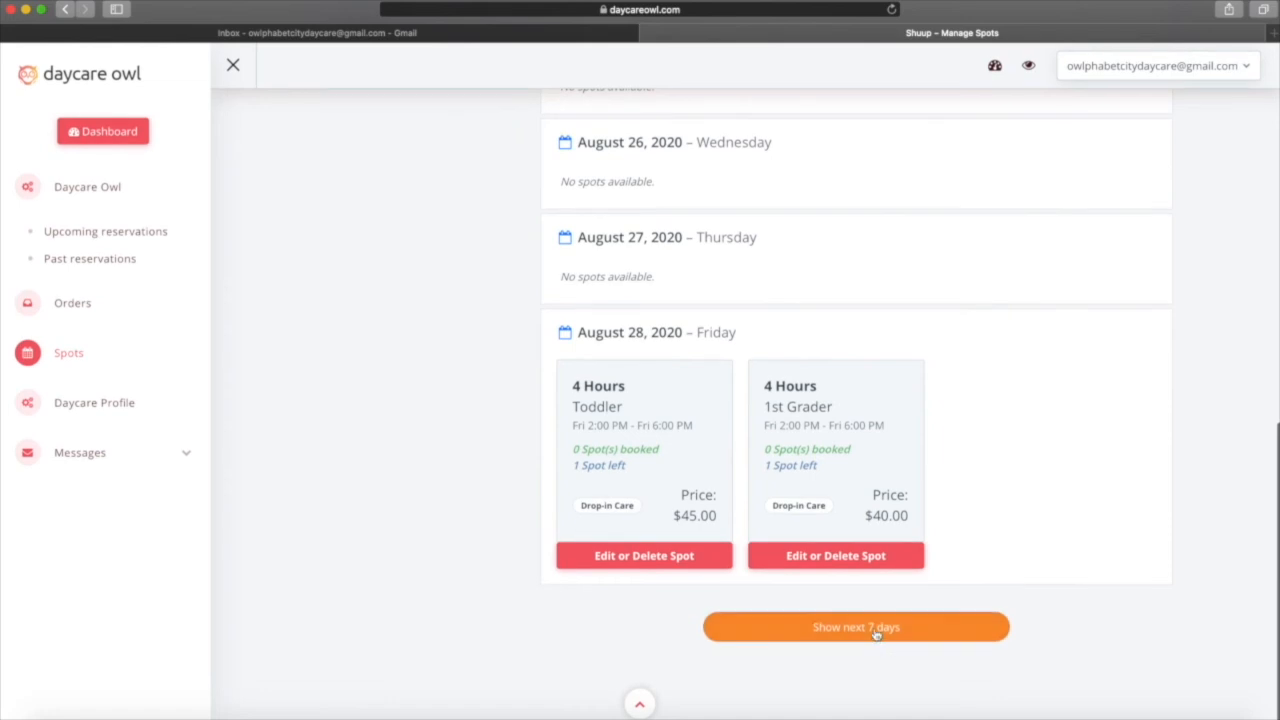
{"action": "left_click", "coordinate": [874, 625]}
{"action": "scroll", "coordinate": [884, 634], "scroll_direction": "down", "scroll_amount": 5}
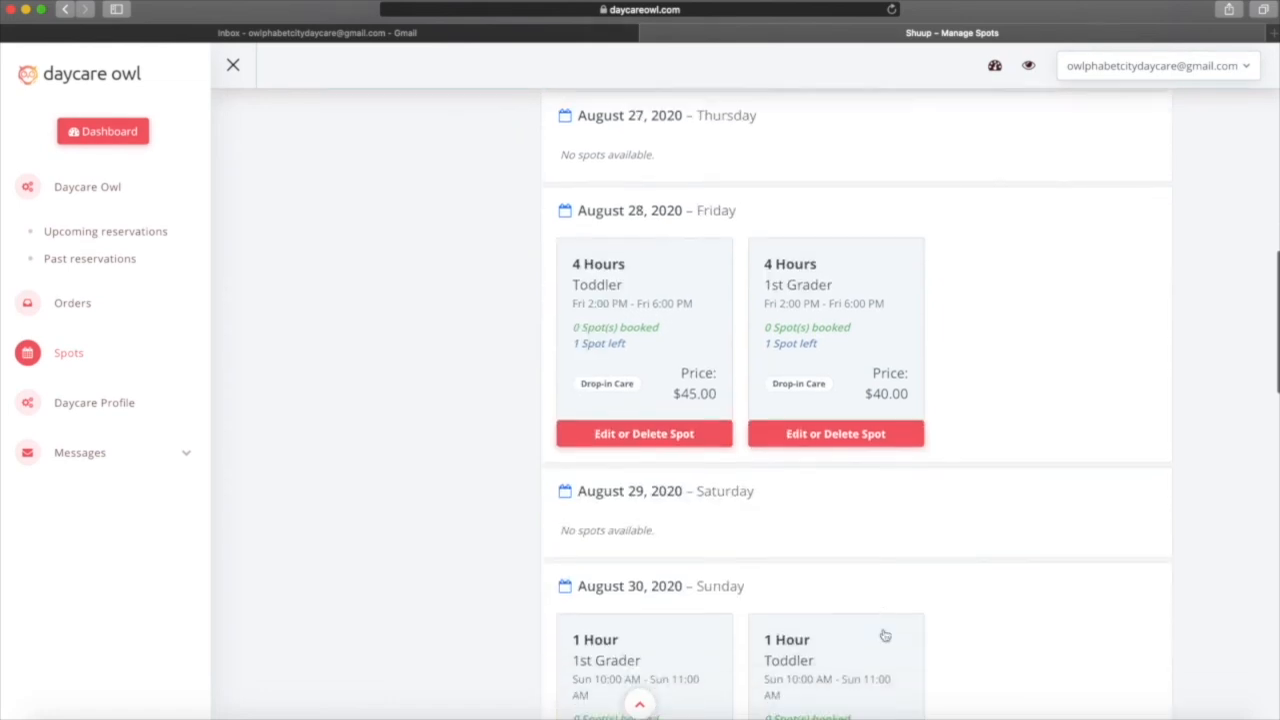
{"action": "scroll", "coordinate": [884, 634], "scroll_direction": "down", "scroll_amount": 3}
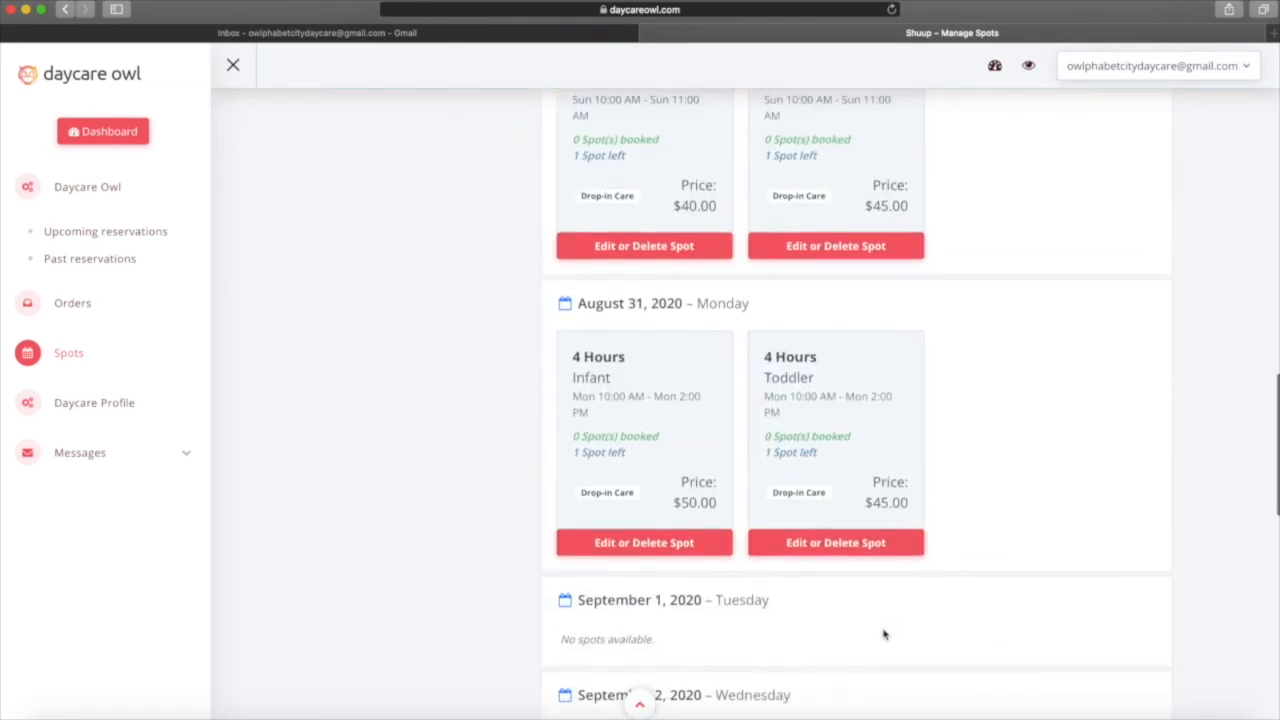
{"action": "scroll", "coordinate": [884, 634], "scroll_direction": "down", "scroll_amount": 3}
{"action": "scroll", "coordinate": [884, 634], "scroll_direction": "down", "scroll_amount": 2}
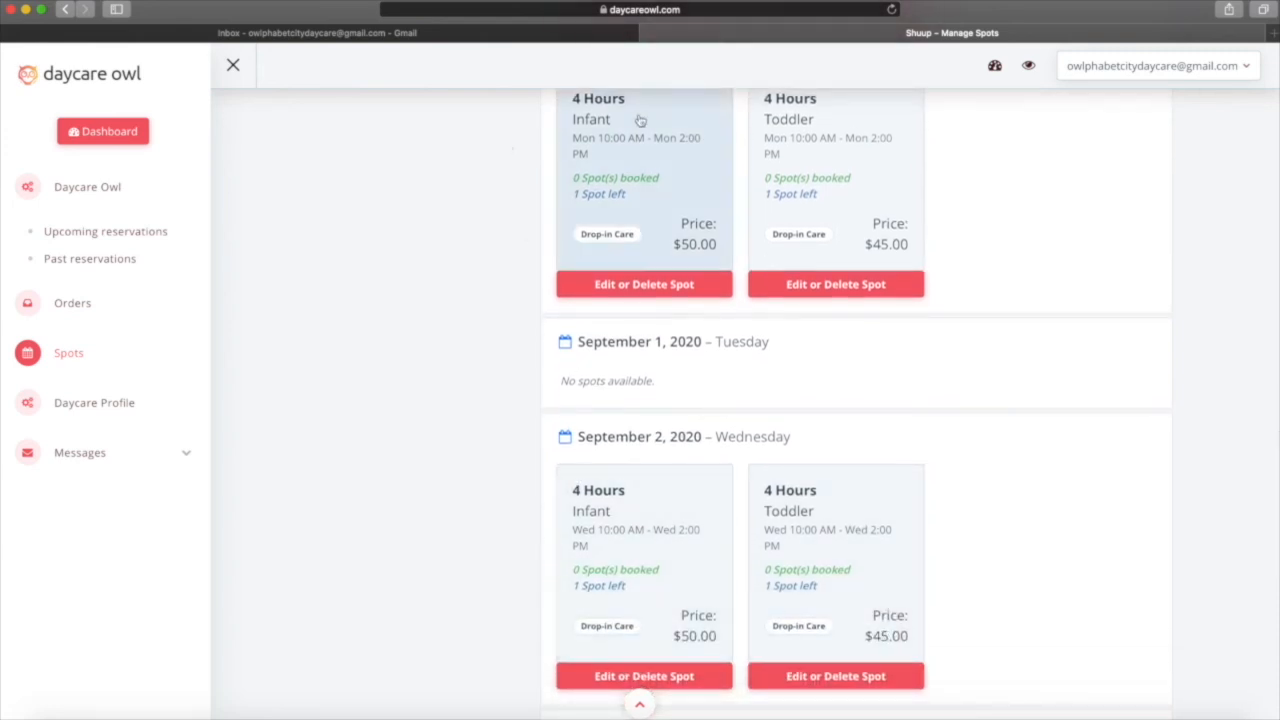
{"action": "scroll", "coordinate": [905, 506], "scroll_direction": "up", "scroll_amount": 20}
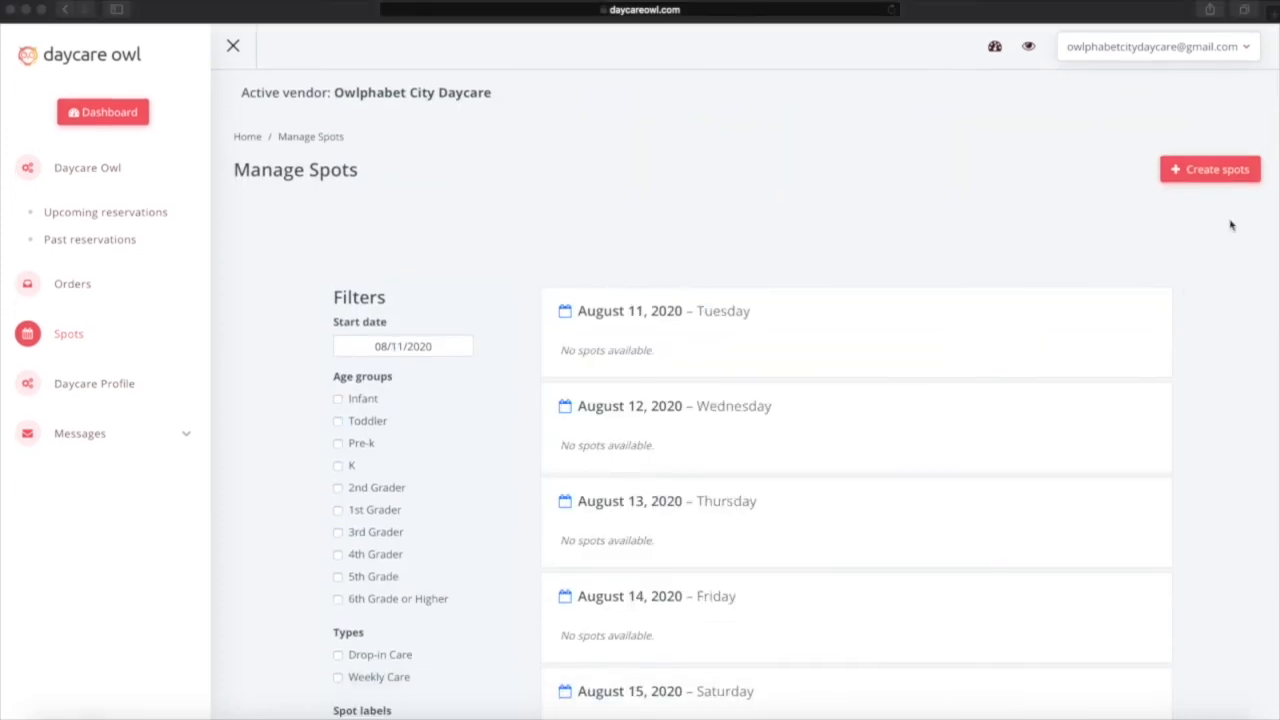
{"action": "left_click", "coordinate": [1198, 172]}
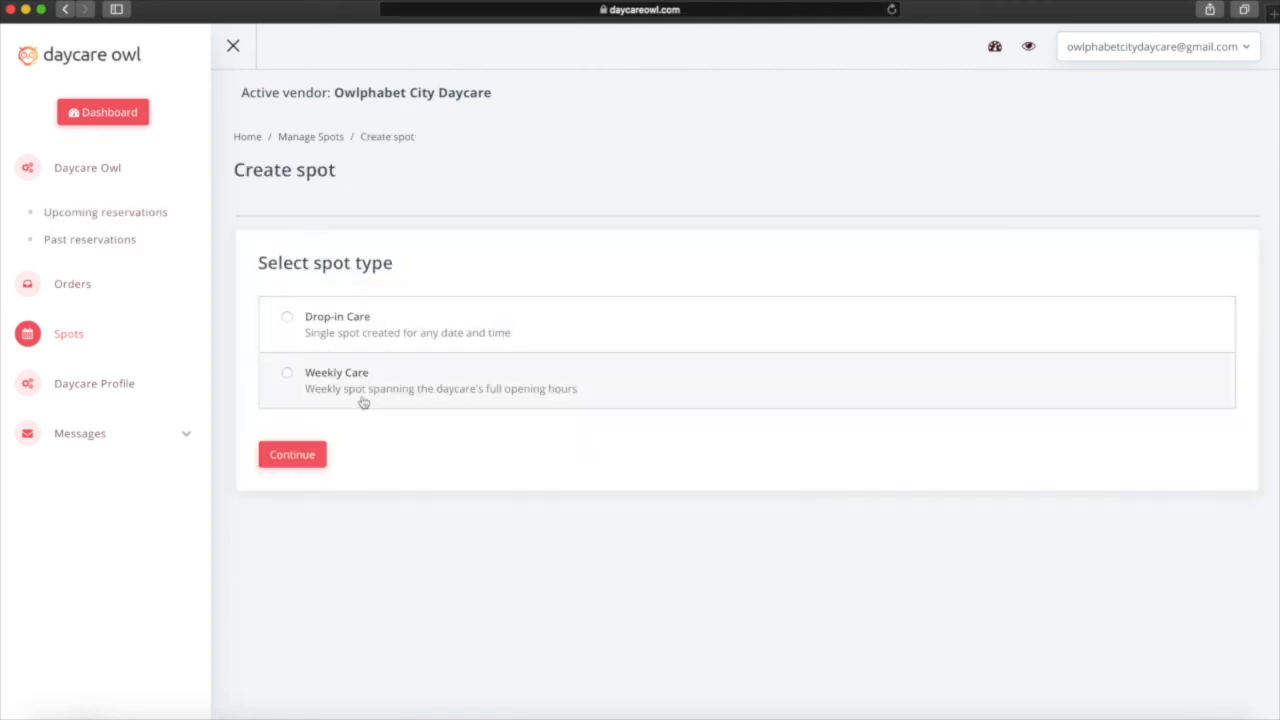
Choose Weekly Care with recurring weeks starting the week of November 1, 2020.
{"action": "left_click", "coordinate": [362, 400]}
{"action": "left_click", "coordinate": [294, 455]}
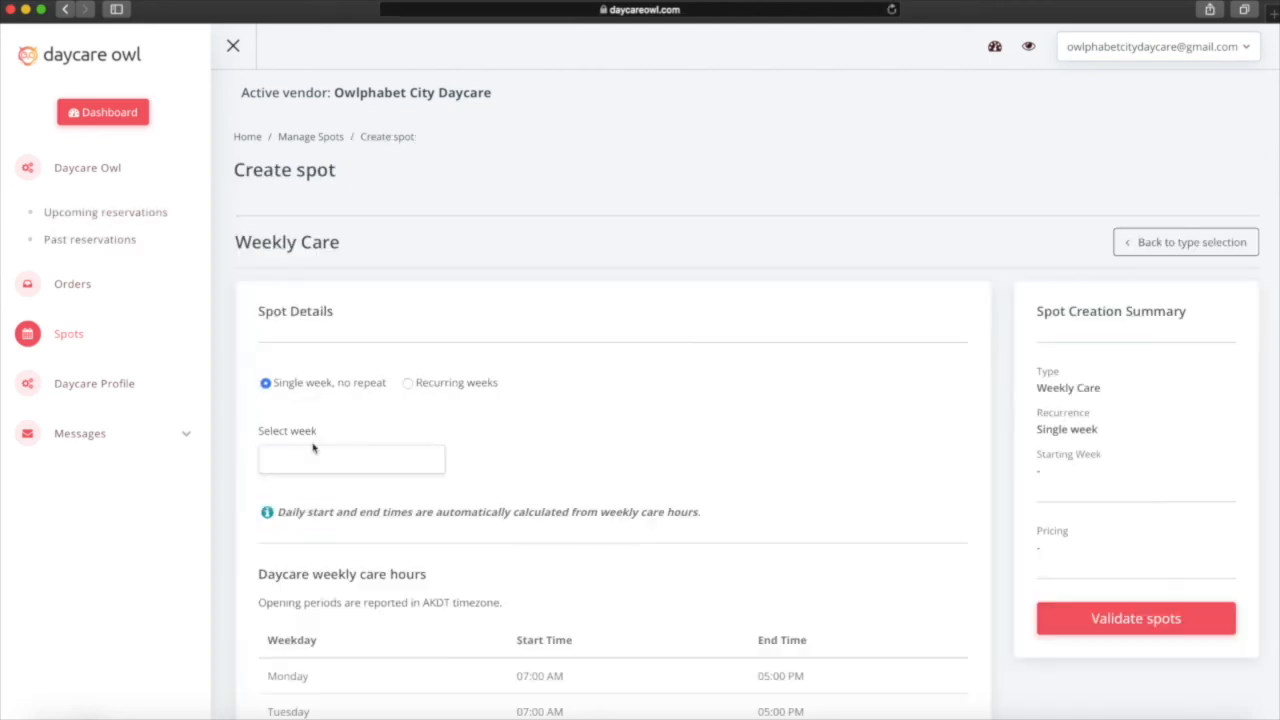
{"action": "left_click", "coordinate": [409, 383]}
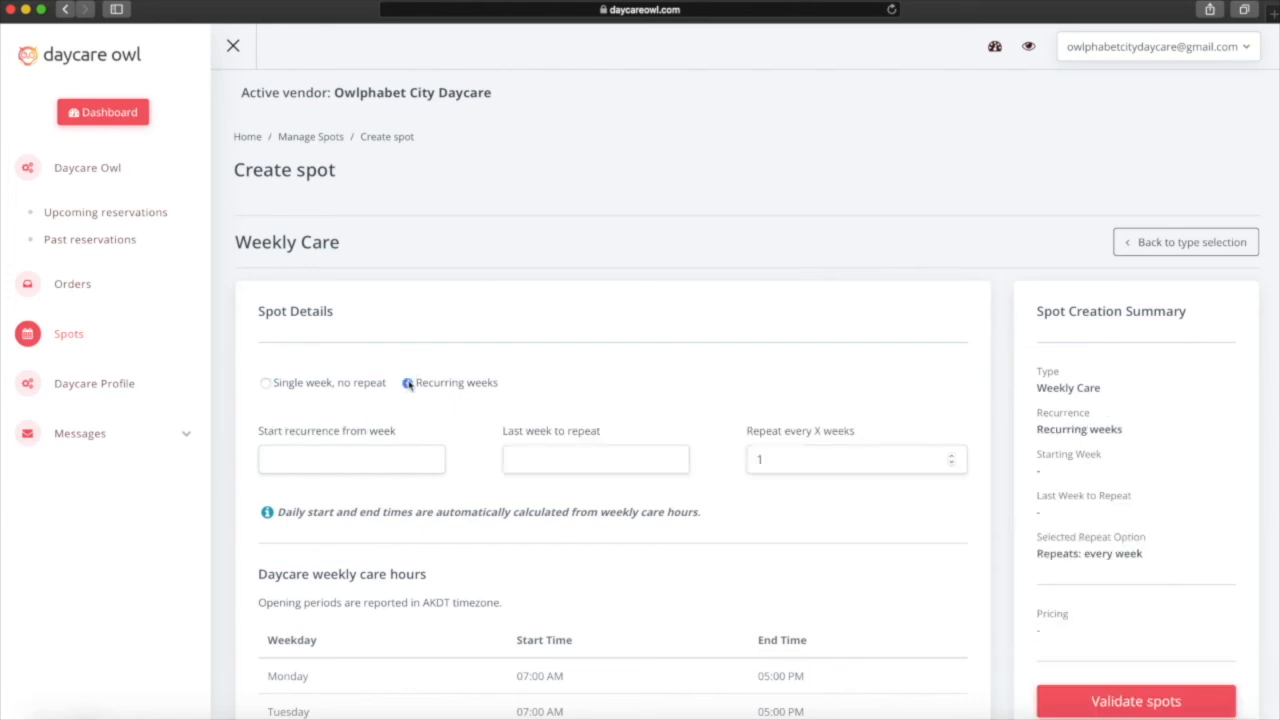
{"action": "left_click", "coordinate": [361, 459]}
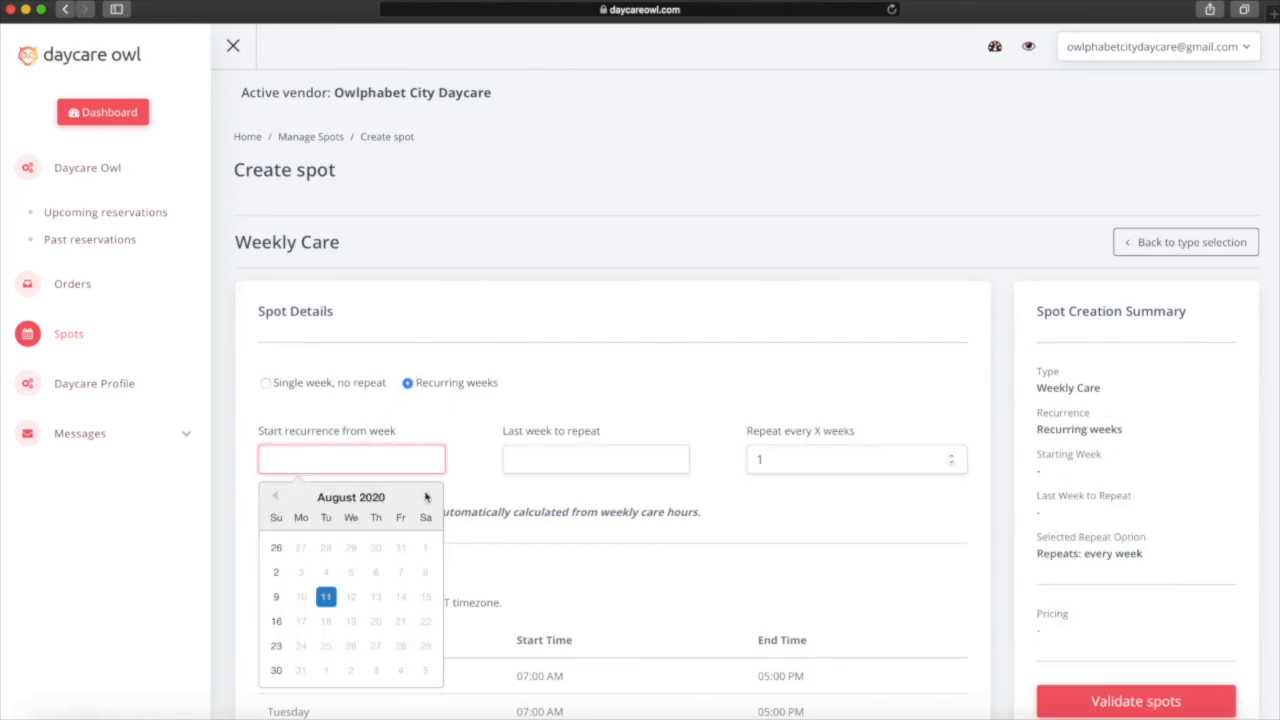
{"action": "left_click", "coordinate": [426, 497]}
{"action": "left_click", "coordinate": [427, 497]}
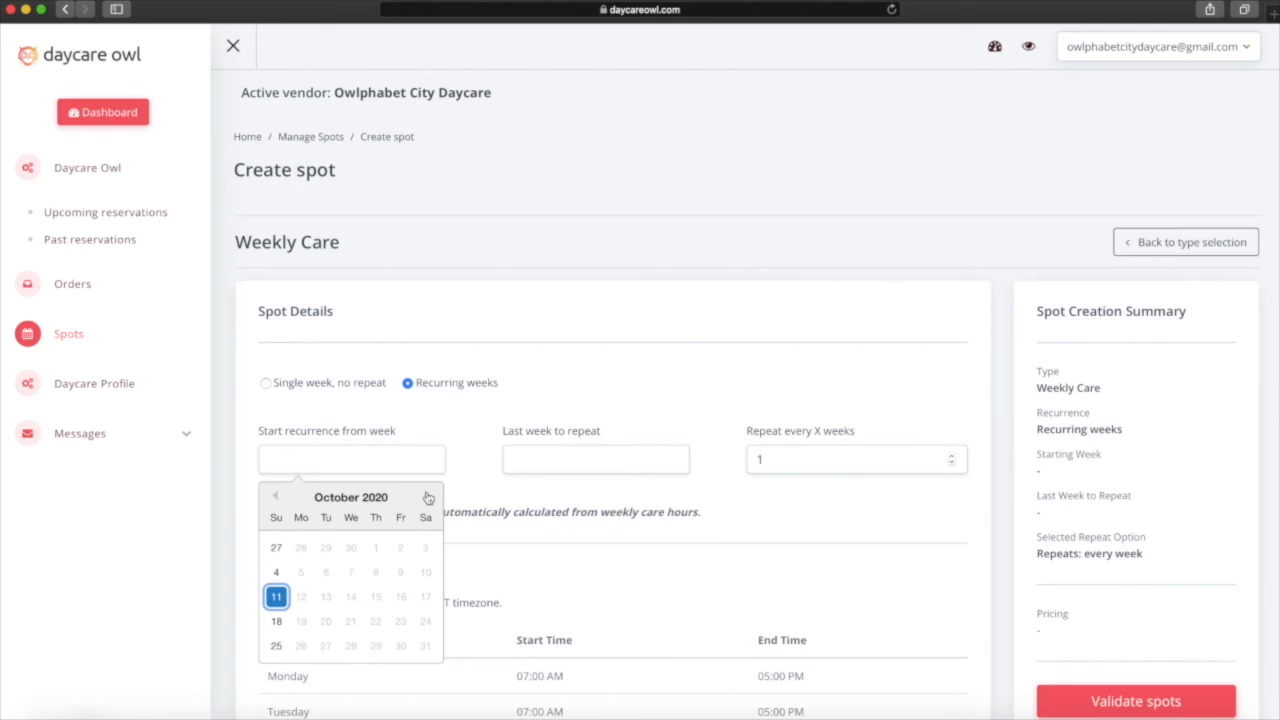
{"action": "left_click", "coordinate": [427, 497]}
{"action": "left_click", "coordinate": [276, 548]}
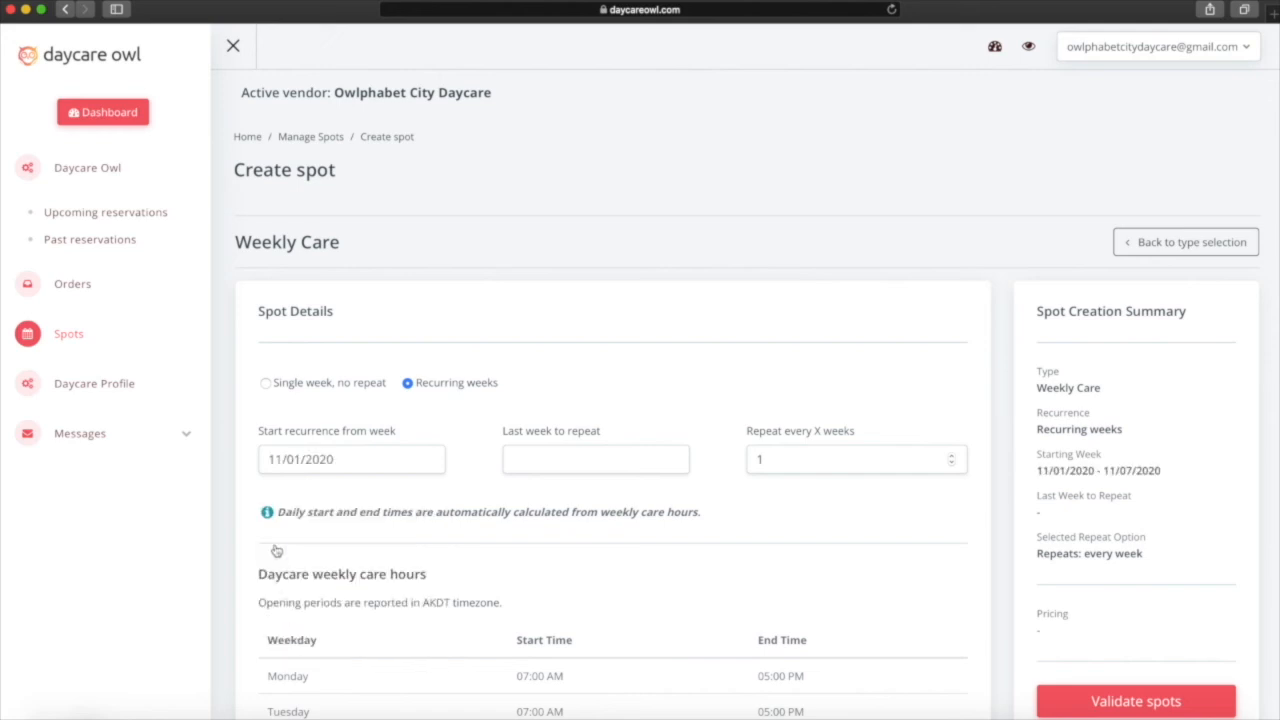
End the recurrence with the week of November 22, 2020.
{"action": "left_click", "coordinate": [589, 464]}
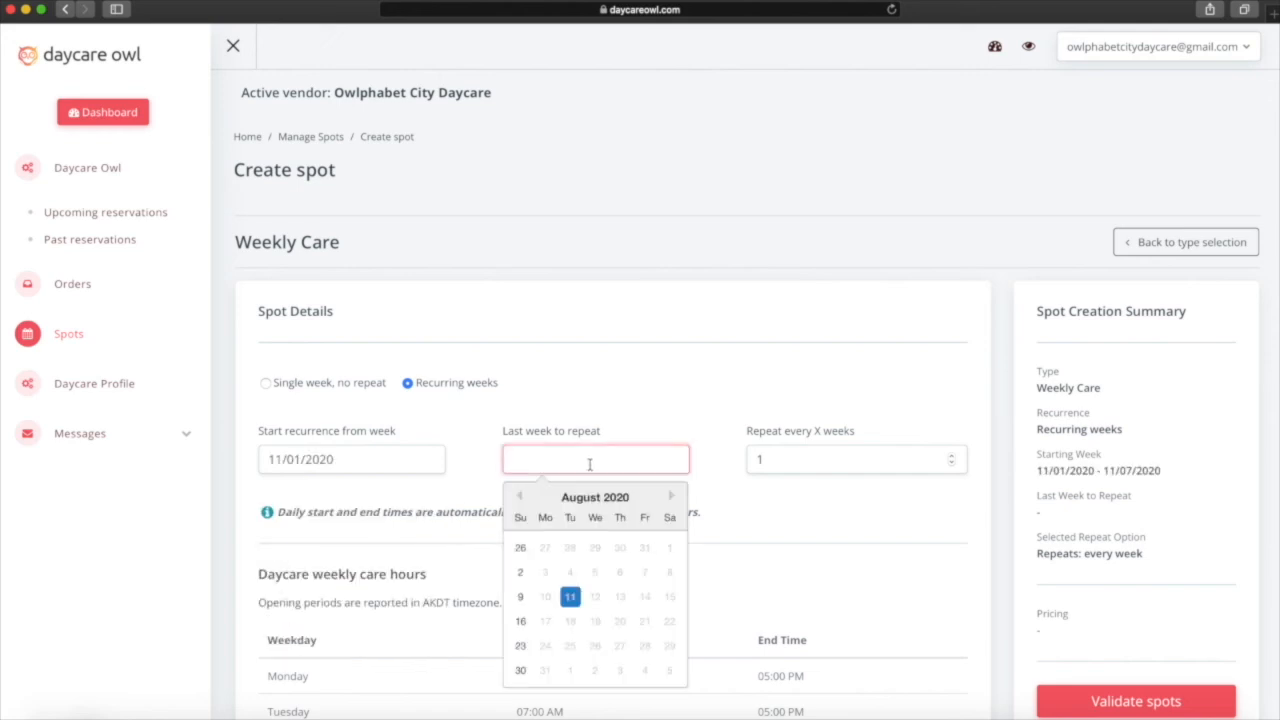
{"action": "left_click", "coordinate": [671, 497]}
{"action": "left_click", "coordinate": [671, 497]}
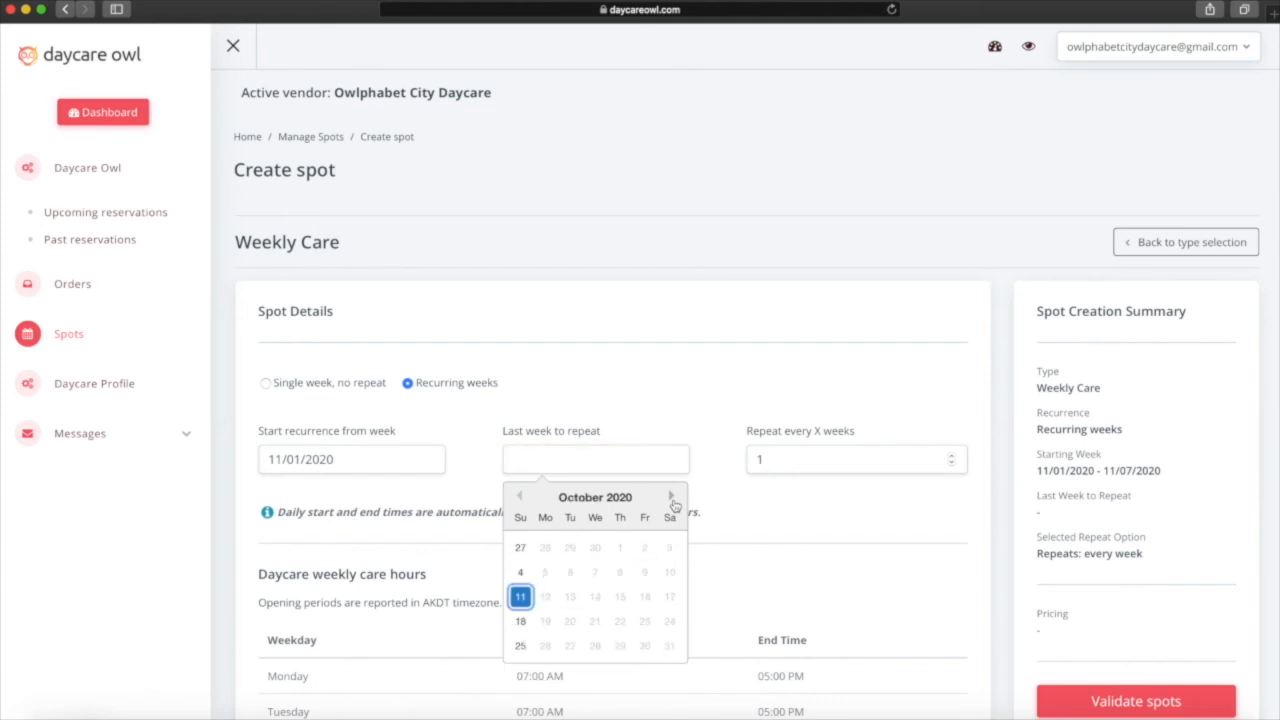
{"action": "left_click", "coordinate": [673, 500]}
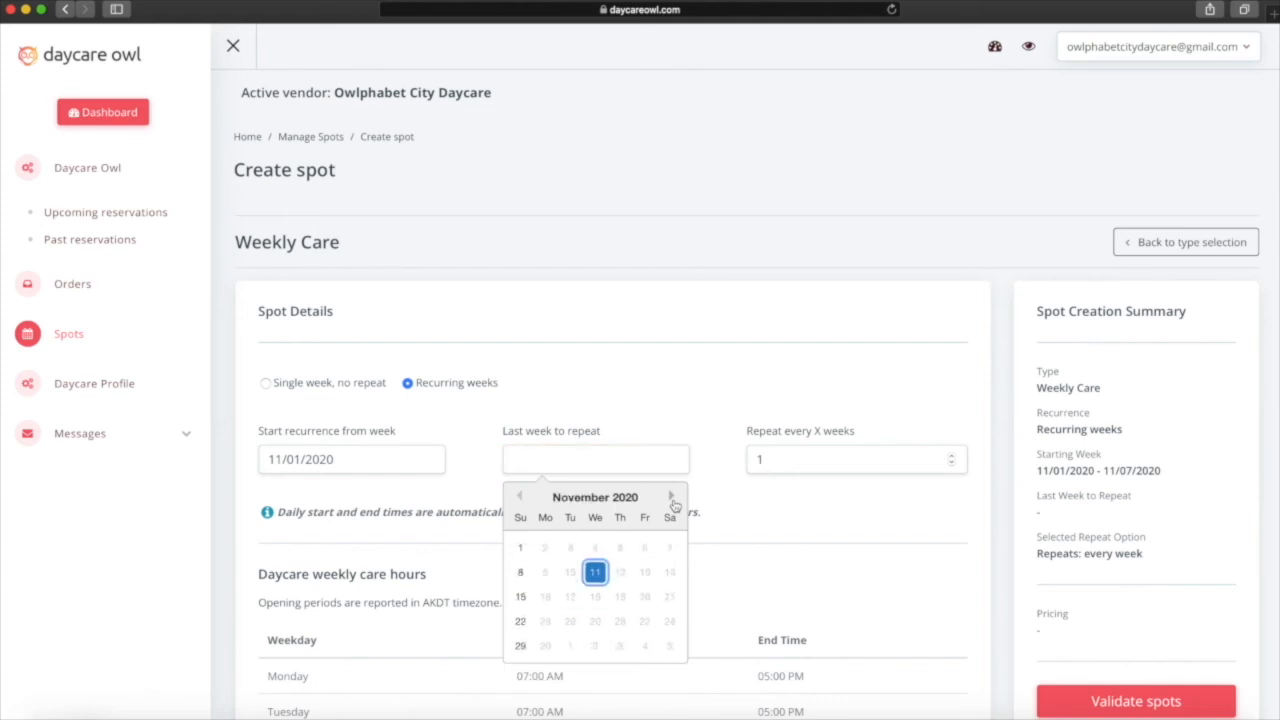
{"action": "left_click", "coordinate": [519, 626]}
{"action": "scroll", "coordinate": [773, 545], "scroll_direction": "down", "scroll_amount": 2}
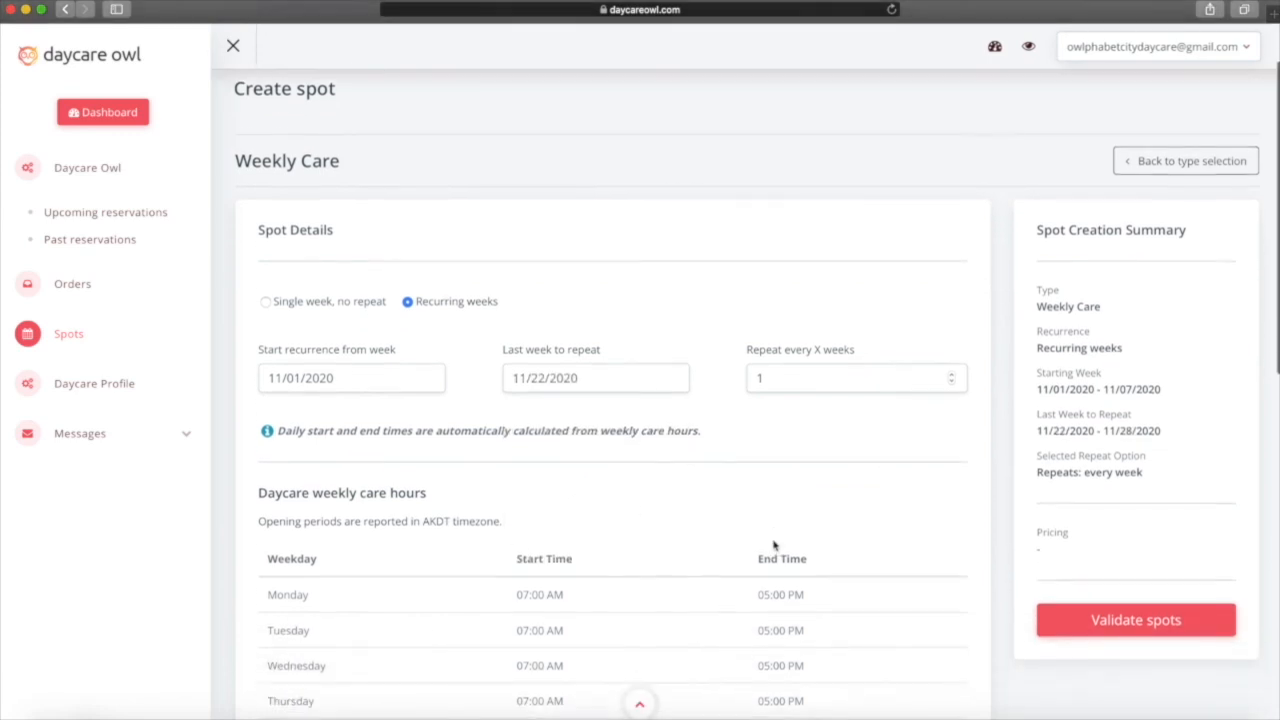
{"action": "scroll", "coordinate": [773, 545], "scroll_direction": "down", "scroll_amount": 3}
{"action": "scroll", "coordinate": [773, 545], "scroll_direction": "down", "scroll_amount": 5}
{"action": "scroll", "coordinate": [773, 545], "scroll_direction": "down", "scroll_amount": 2}
Offer 2 Toddler places at $110 each, validate, and create the 8 weekly spots.
{"action": "left_click", "coordinate": [469, 600]}
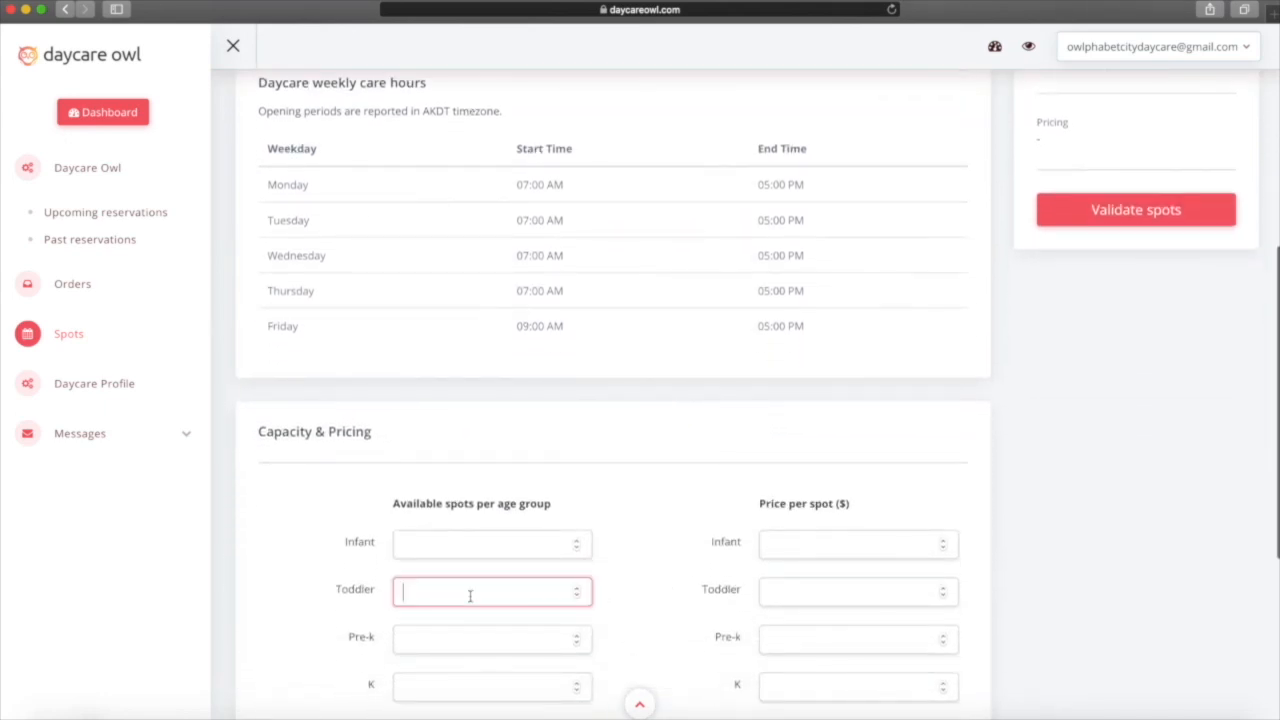
{"action": "type", "text": "2"}
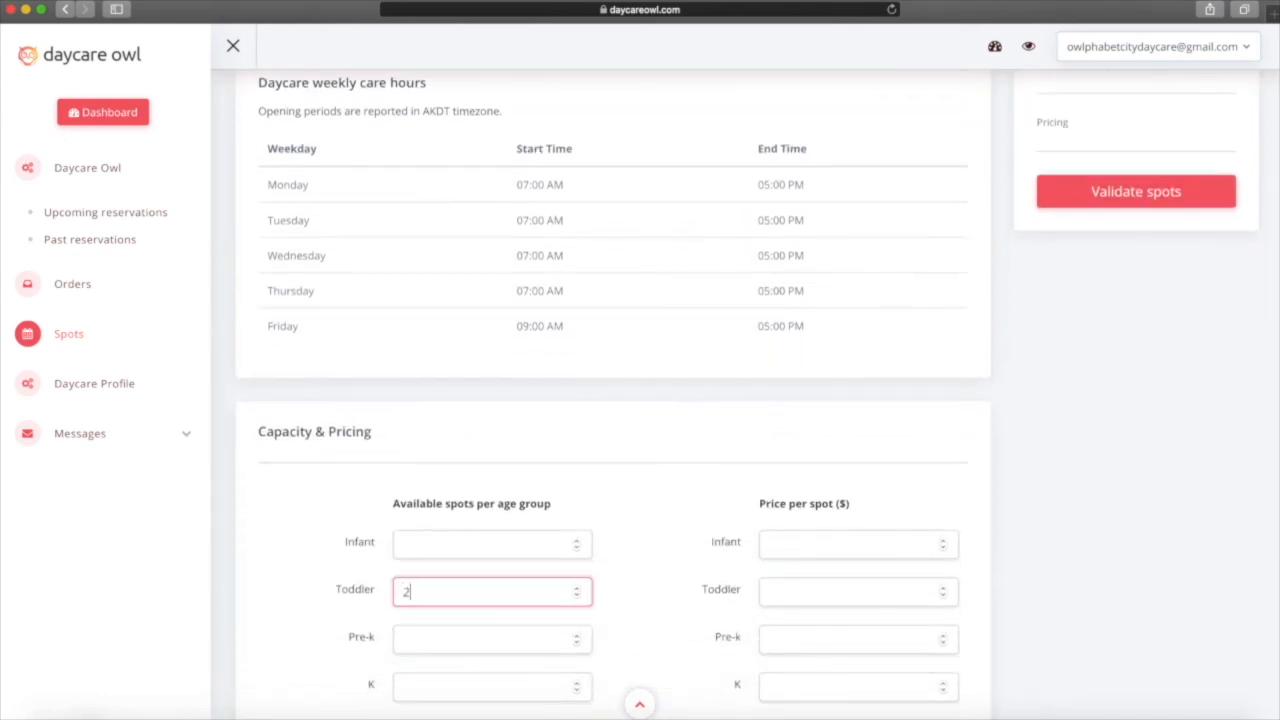
{"action": "left_click", "coordinate": [795, 585]}
{"action": "type", "text": "110"}
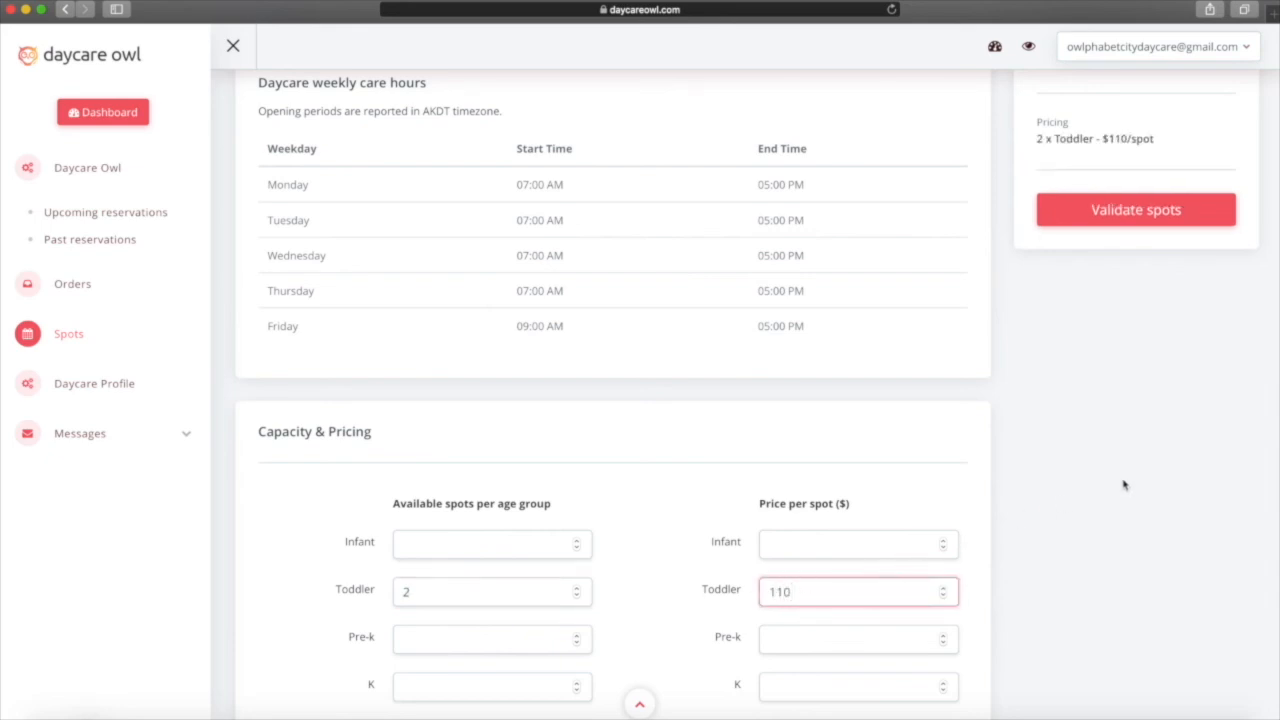
{"action": "scroll", "coordinate": [1123, 485], "scroll_direction": "down", "scroll_amount": 2}
{"action": "scroll", "coordinate": [1123, 485], "scroll_direction": "up", "scroll_amount": 5}
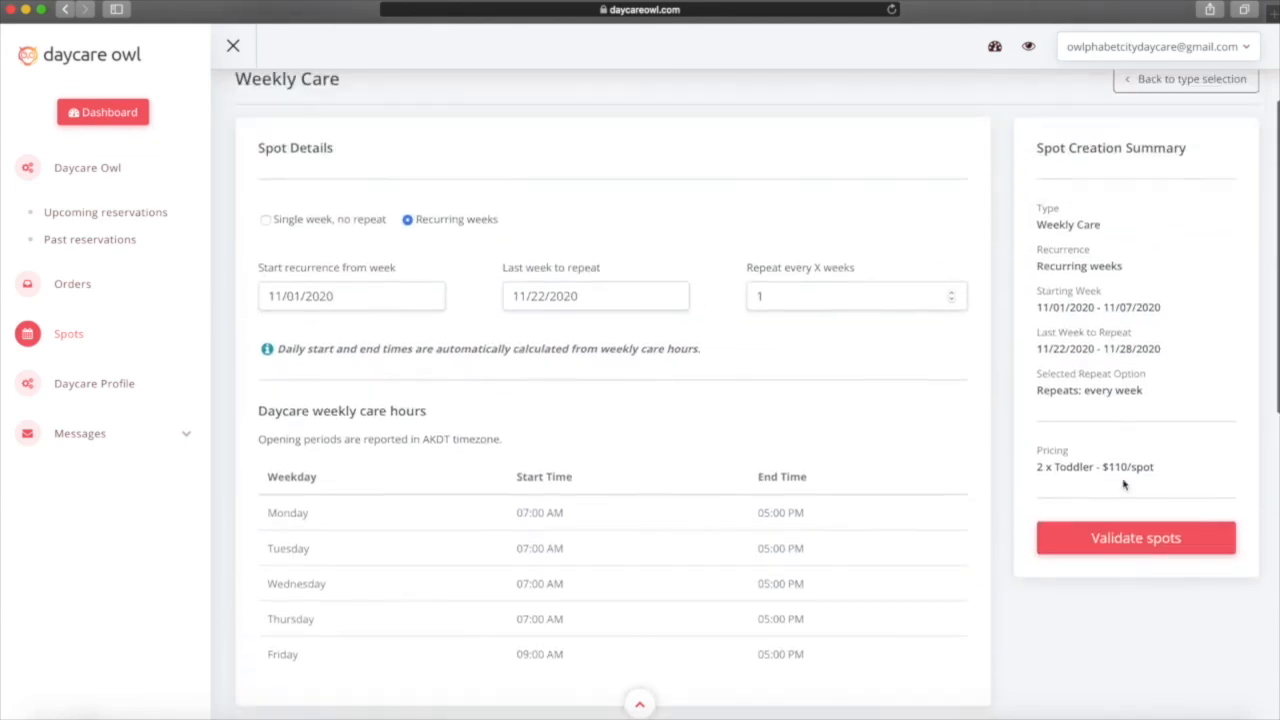
{"action": "scroll", "coordinate": [1123, 485], "scroll_direction": "up", "scroll_amount": 1}
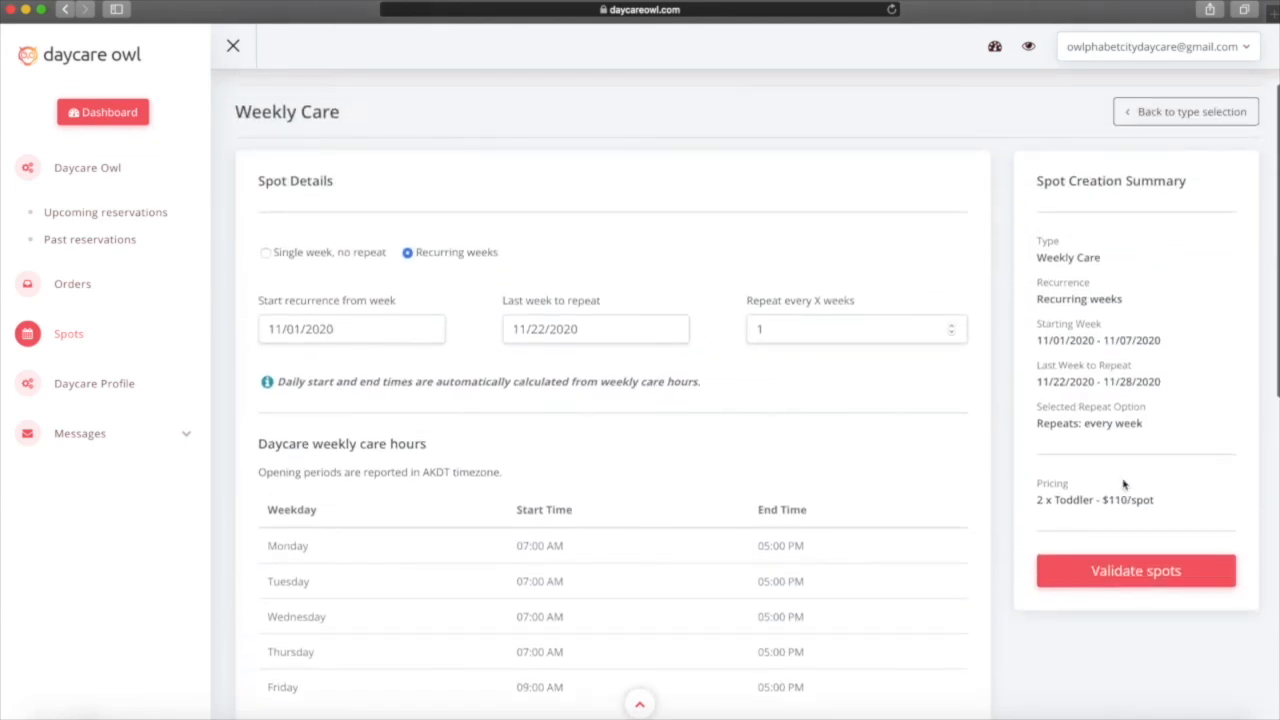
{"action": "left_click", "coordinate": [1104, 583]}
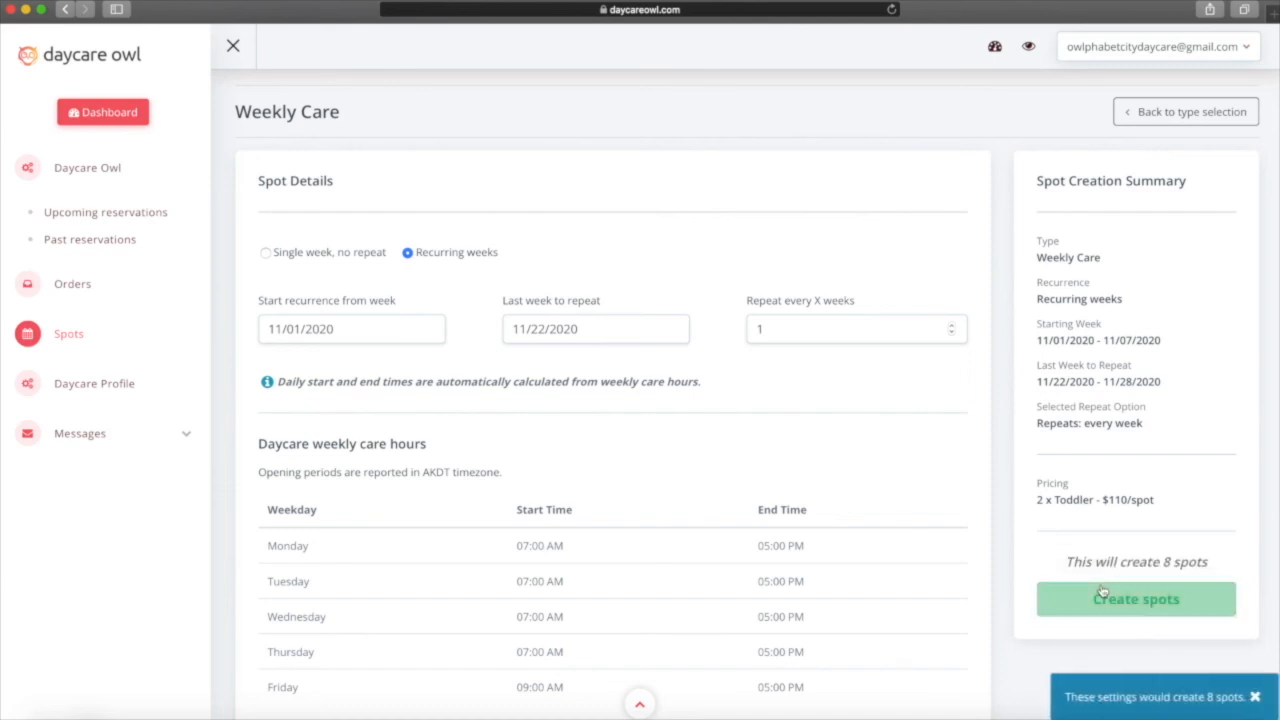
{"action": "scroll", "coordinate": [1103, 590], "scroll_direction": "down", "scroll_amount": 1}
{"action": "left_click", "coordinate": [1110, 553]}
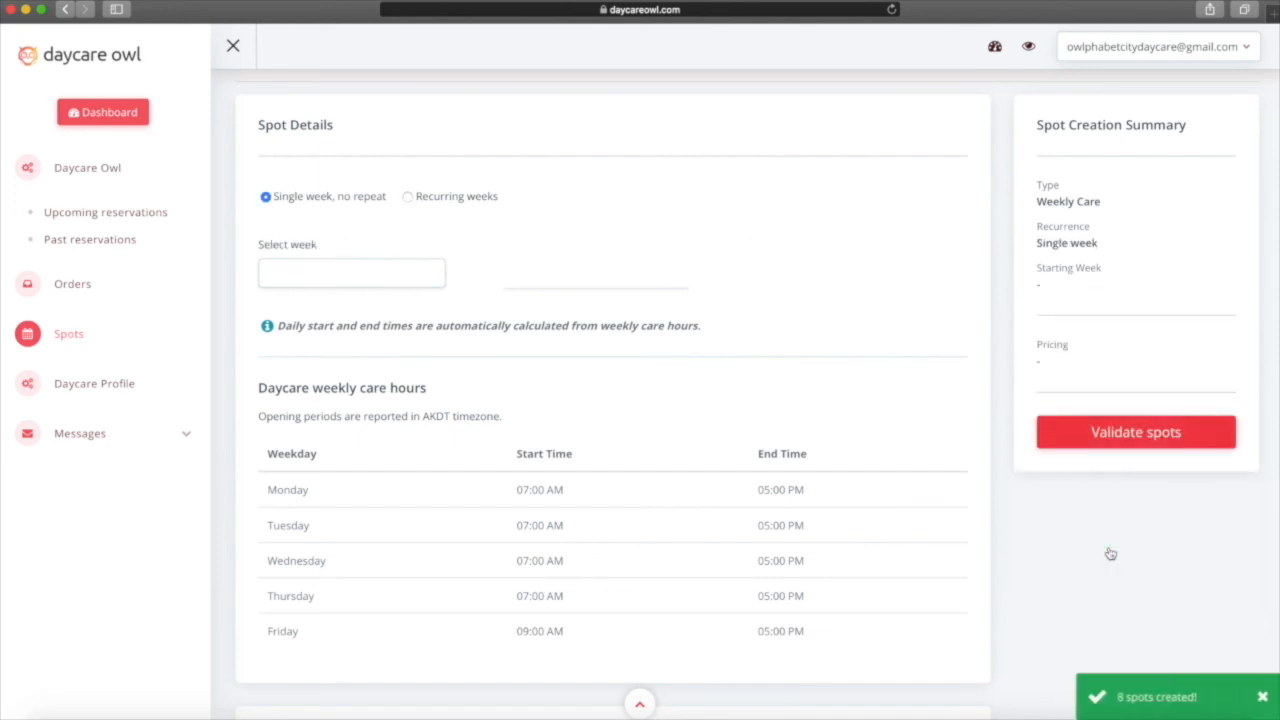
{"action": "scroll", "coordinate": [923, 350], "scroll_direction": "up", "scroll_amount": 2}
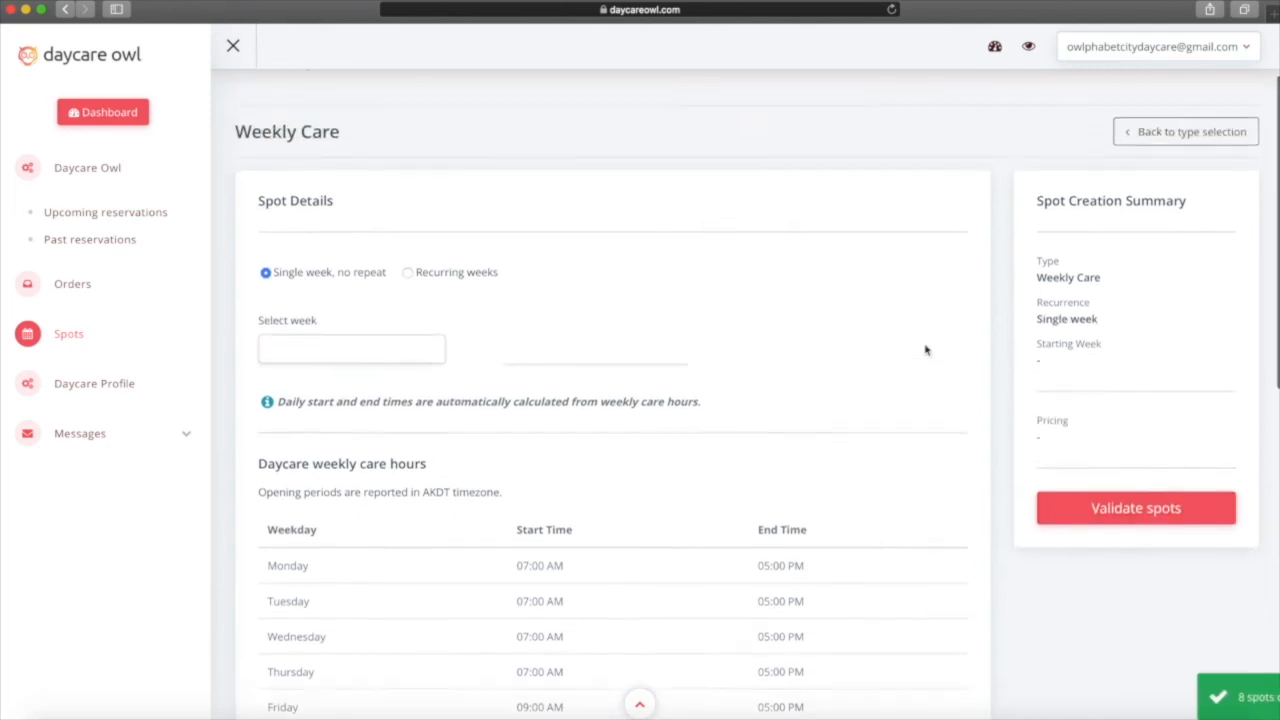
List the managed spots starting from November 1, 2020.
{"action": "left_click", "coordinate": [60, 336]}
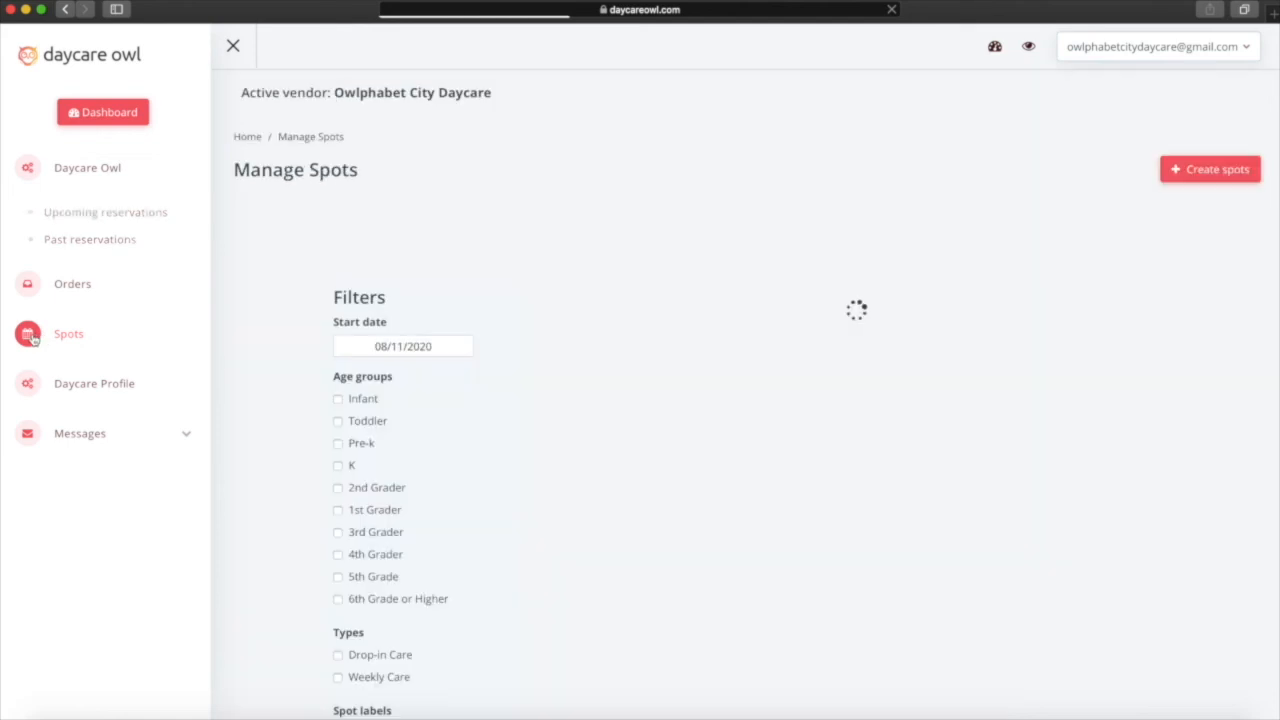
{"action": "left_click", "coordinate": [376, 348]}
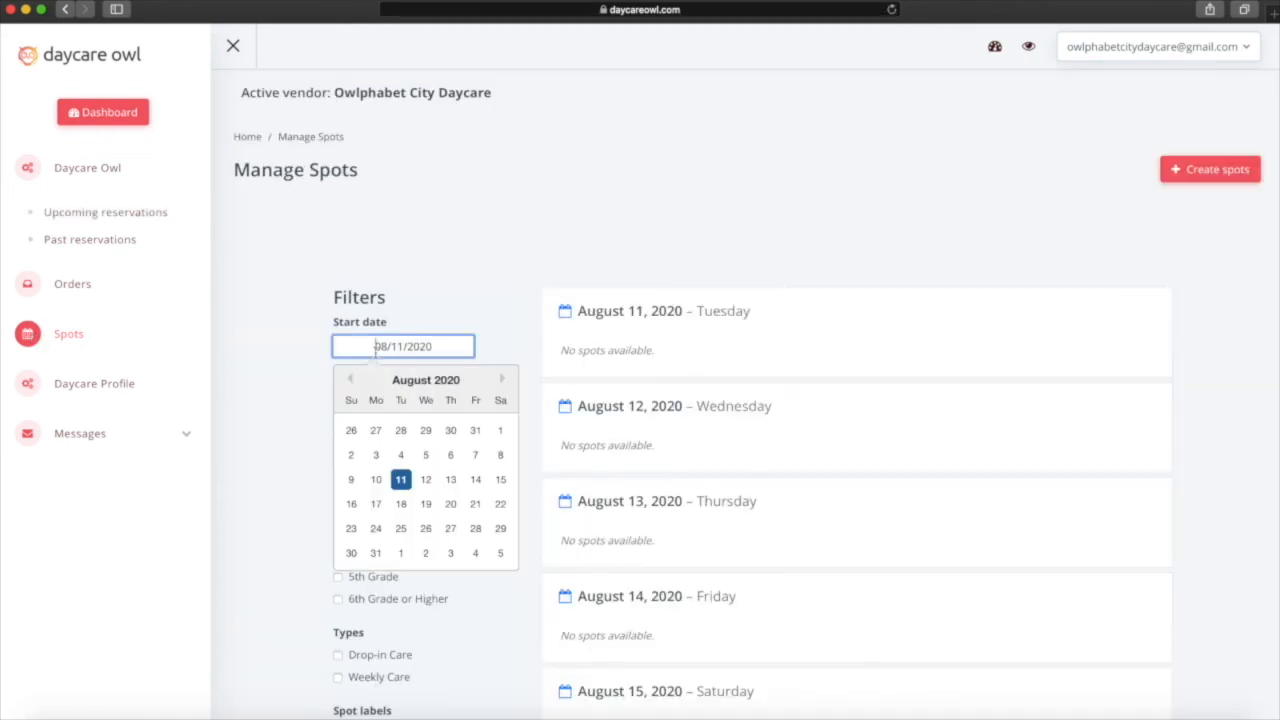
{"action": "left_click", "coordinate": [502, 379]}
{"action": "left_click", "coordinate": [503, 380]}
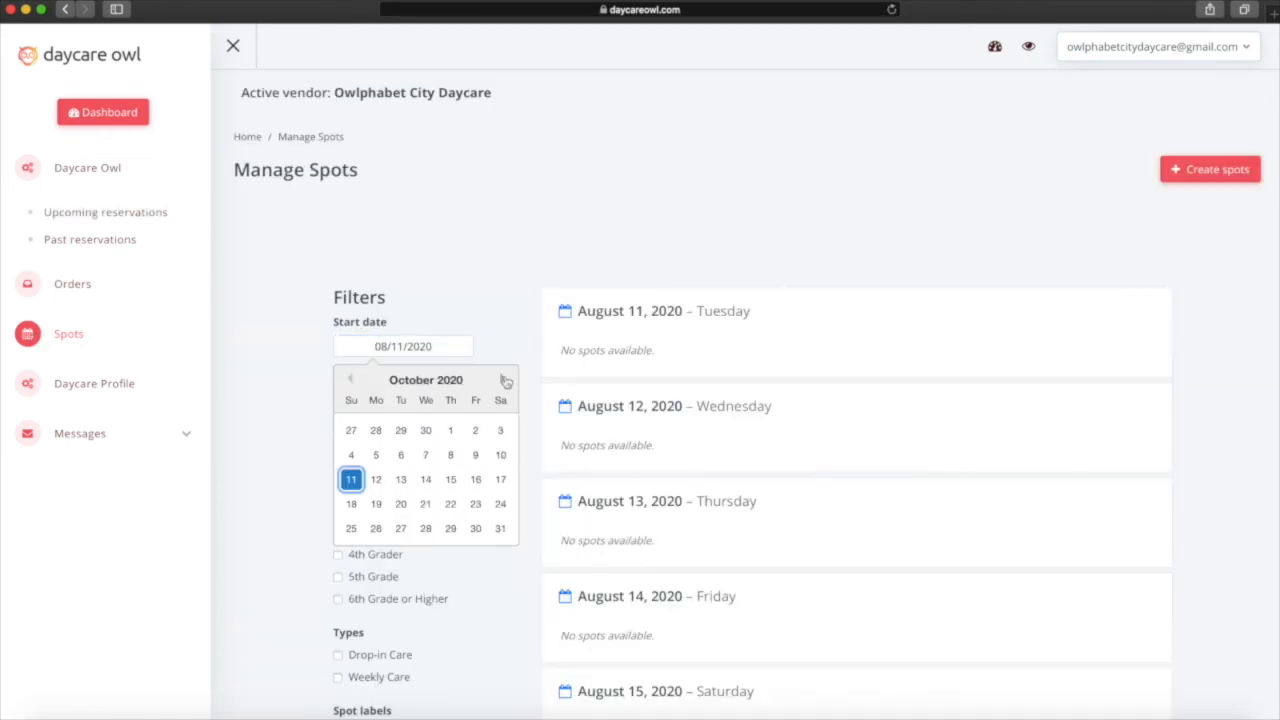
{"action": "left_click", "coordinate": [504, 381]}
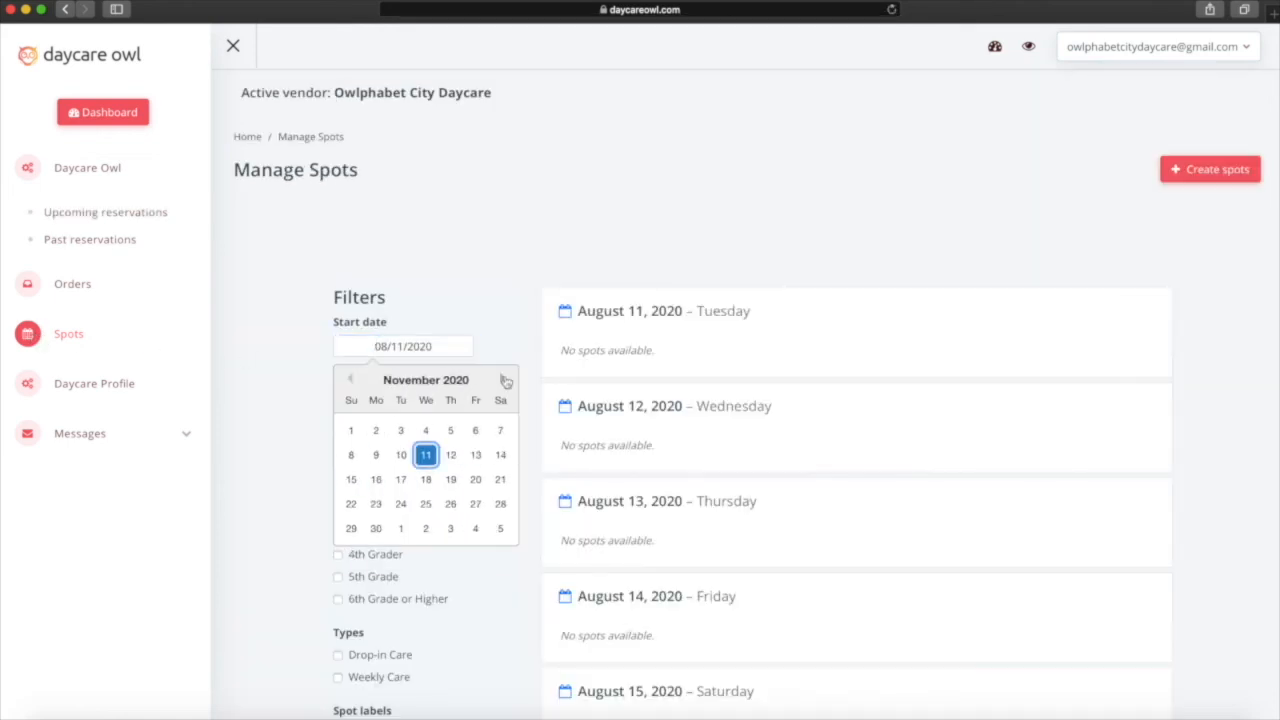
{"action": "left_click", "coordinate": [348, 432]}
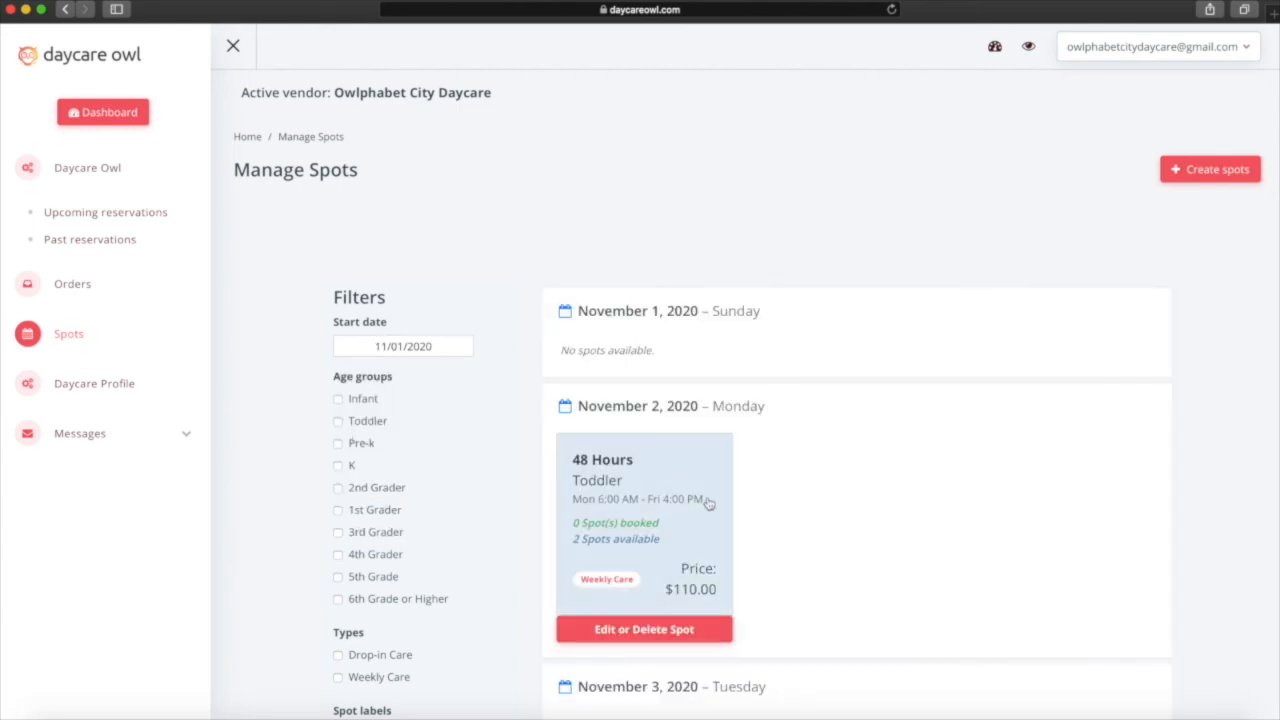
{"action": "scroll", "coordinate": [708, 503], "scroll_direction": "down", "scroll_amount": 1}
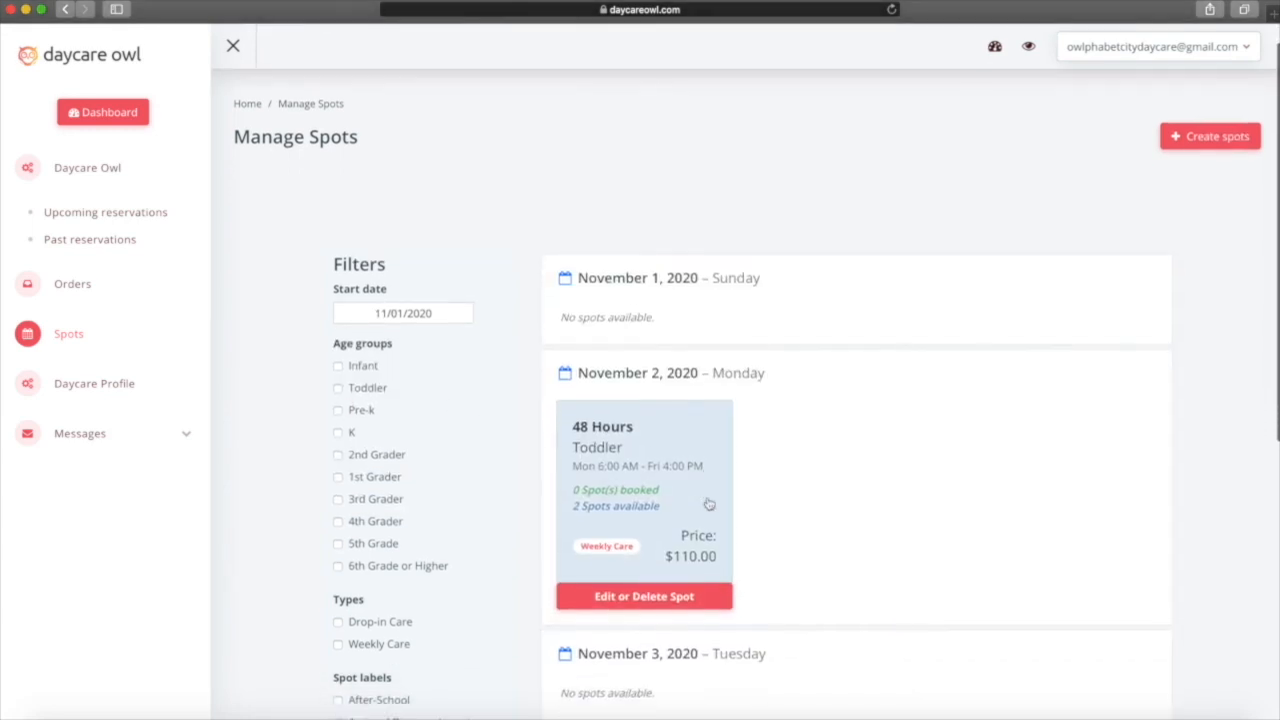
Change the November 2 Toddler spot to 1 available place at $500 and update it.
{"action": "left_click", "coordinate": [618, 597]}
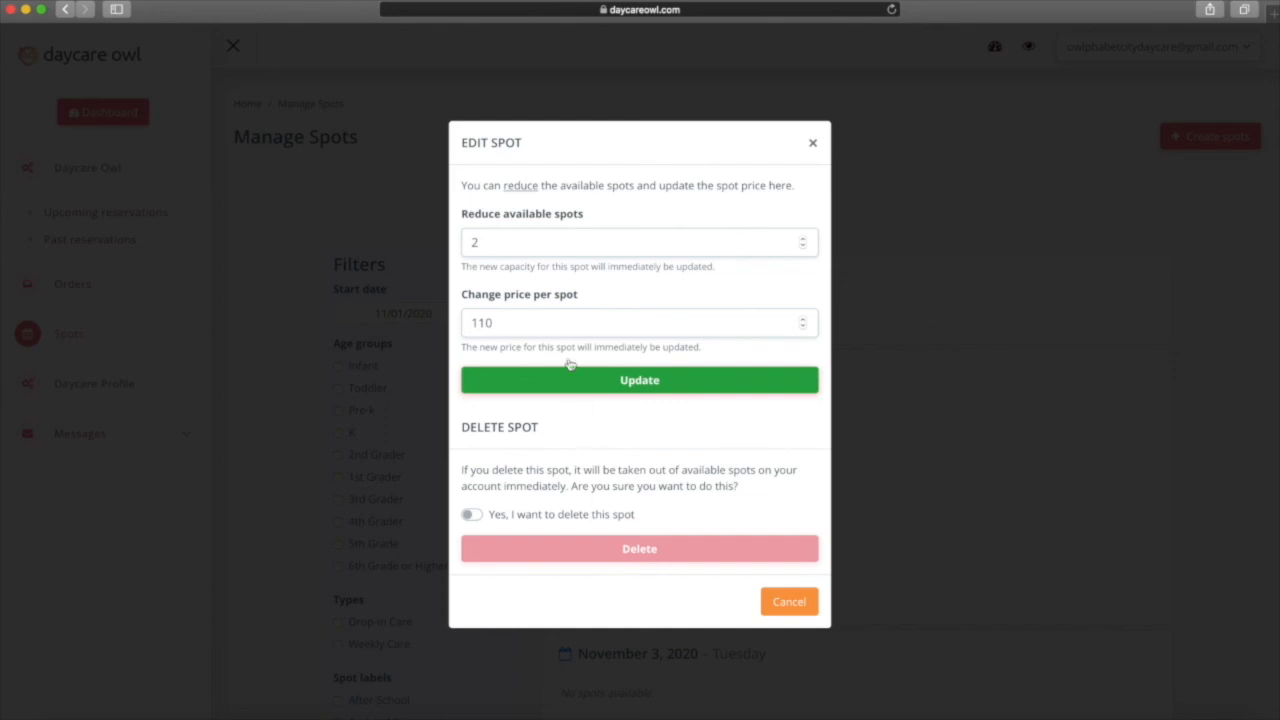
{"action": "left_click", "coordinate": [557, 248]}
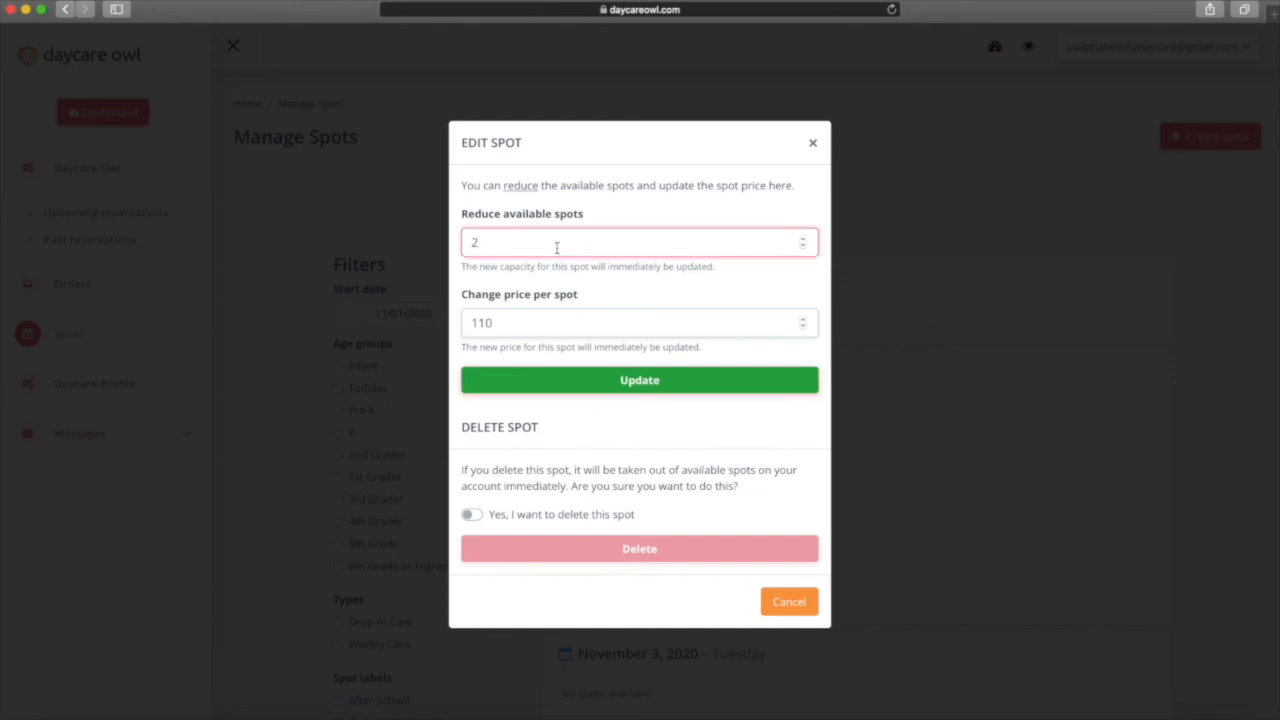
{"action": "key", "text": "BackSpace"}
{"action": "type", "text": "1"}
{"action": "left_click", "coordinate": [558, 329]}
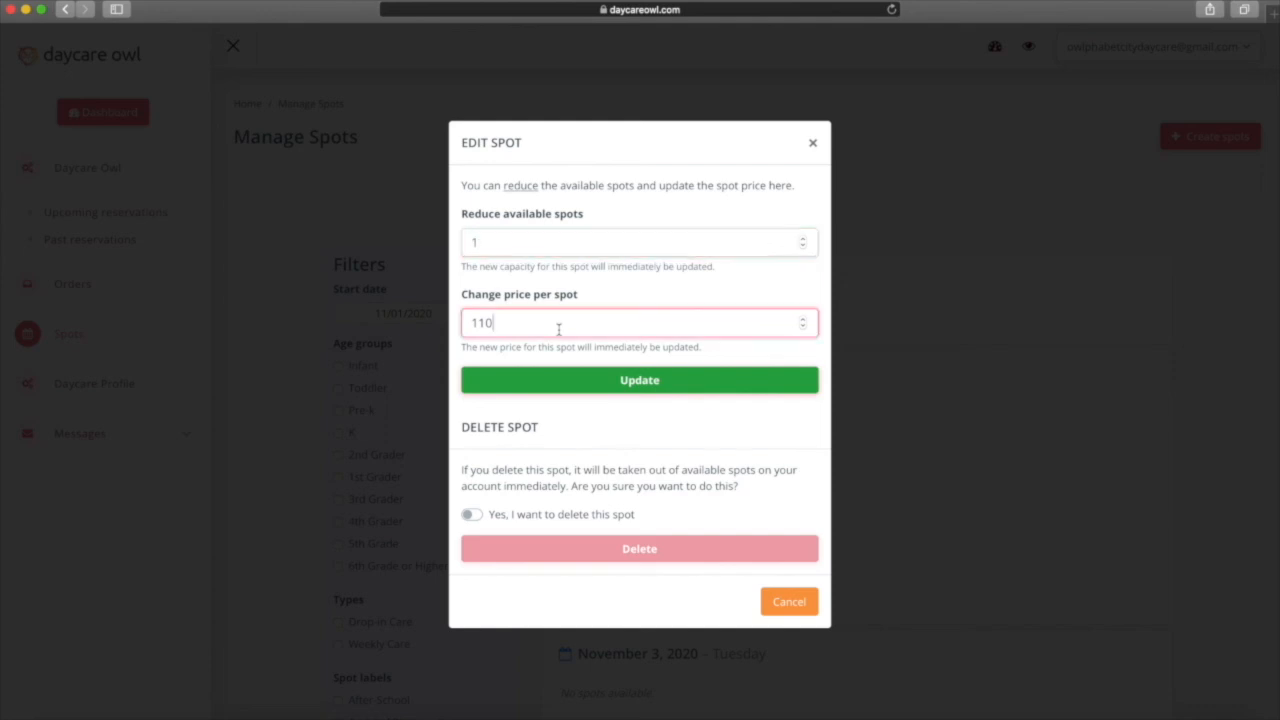
{"action": "key", "text": "BackSpace"}
{"action": "key", "text": "BackSpace"}
{"action": "type", "text": "500"}
{"action": "left_click", "coordinate": [596, 379]}
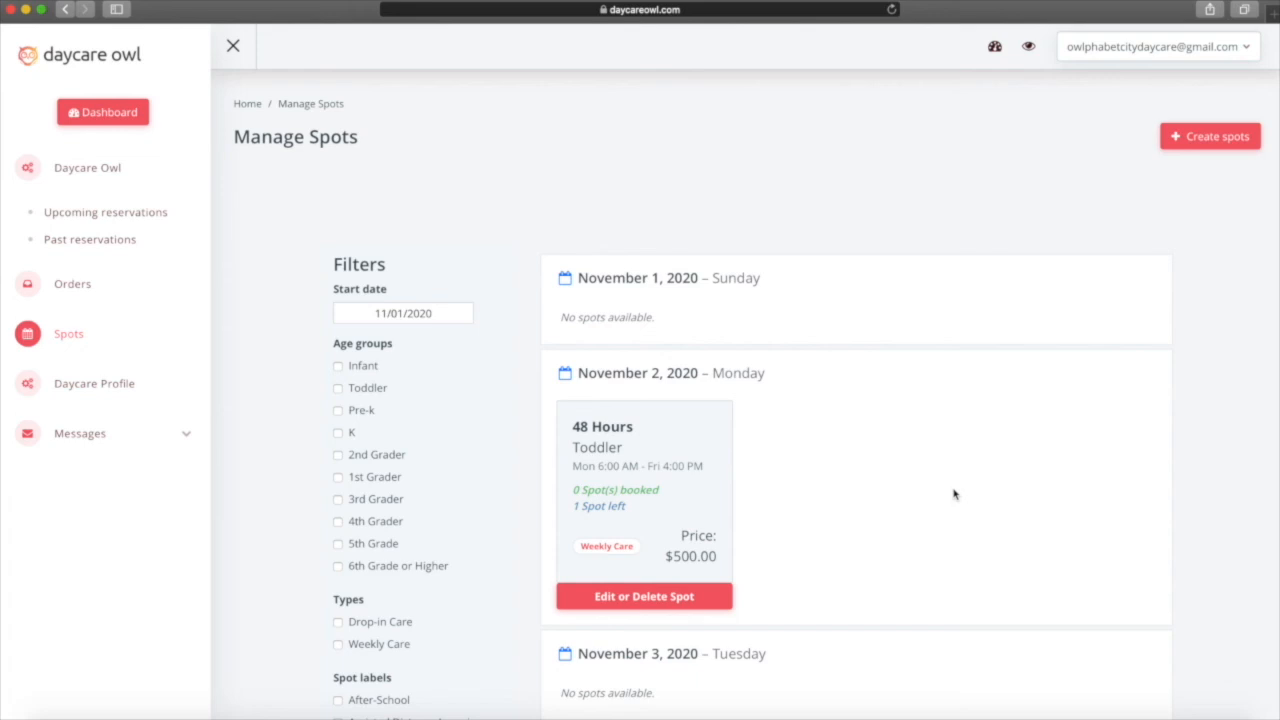
Load the next seven days of spots and delete the November 9, 2020 48 Hours Toddler spot.
{"action": "scroll", "coordinate": [953, 494], "scroll_direction": "down", "scroll_amount": 2}
{"action": "scroll", "coordinate": [953, 494], "scroll_direction": "down", "scroll_amount": 1}
{"action": "scroll", "coordinate": [953, 494], "scroll_direction": "down", "scroll_amount": 5}
{"action": "scroll", "coordinate": [953, 494], "scroll_direction": "down", "scroll_amount": 5}
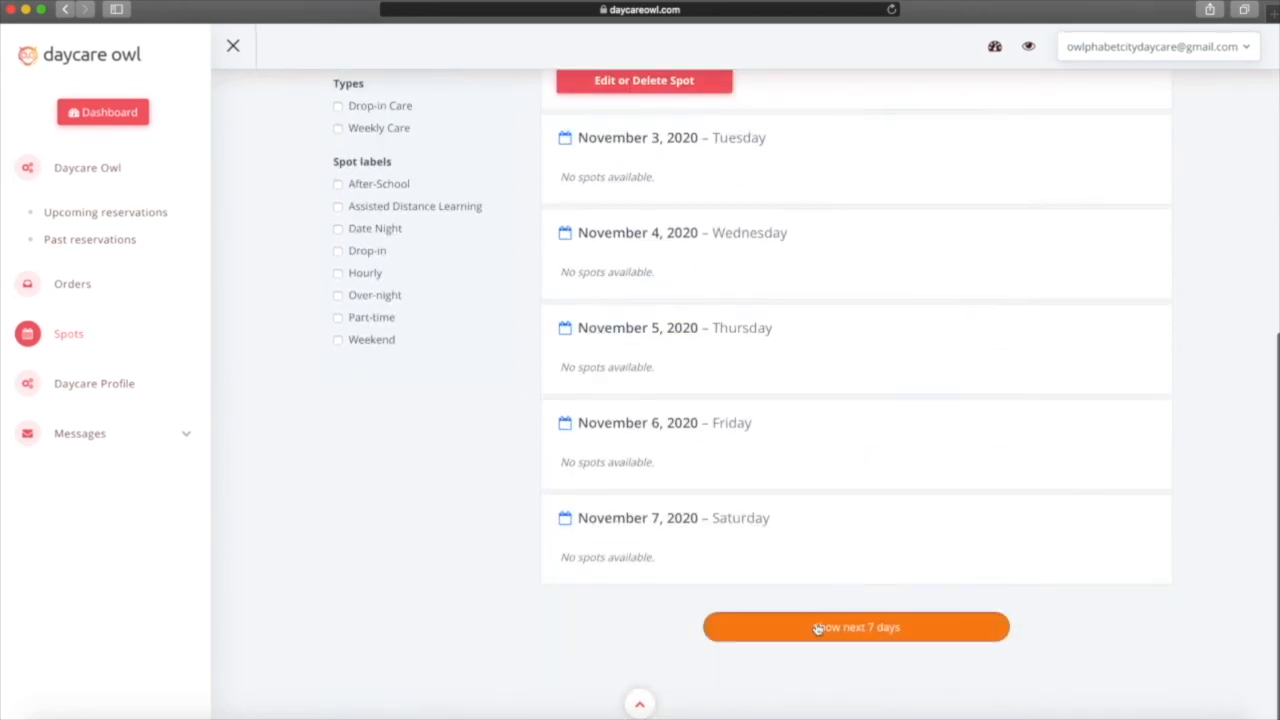
{"action": "left_click", "coordinate": [817, 628]}
{"action": "scroll", "coordinate": [817, 628], "scroll_direction": "down", "scroll_amount": 9}
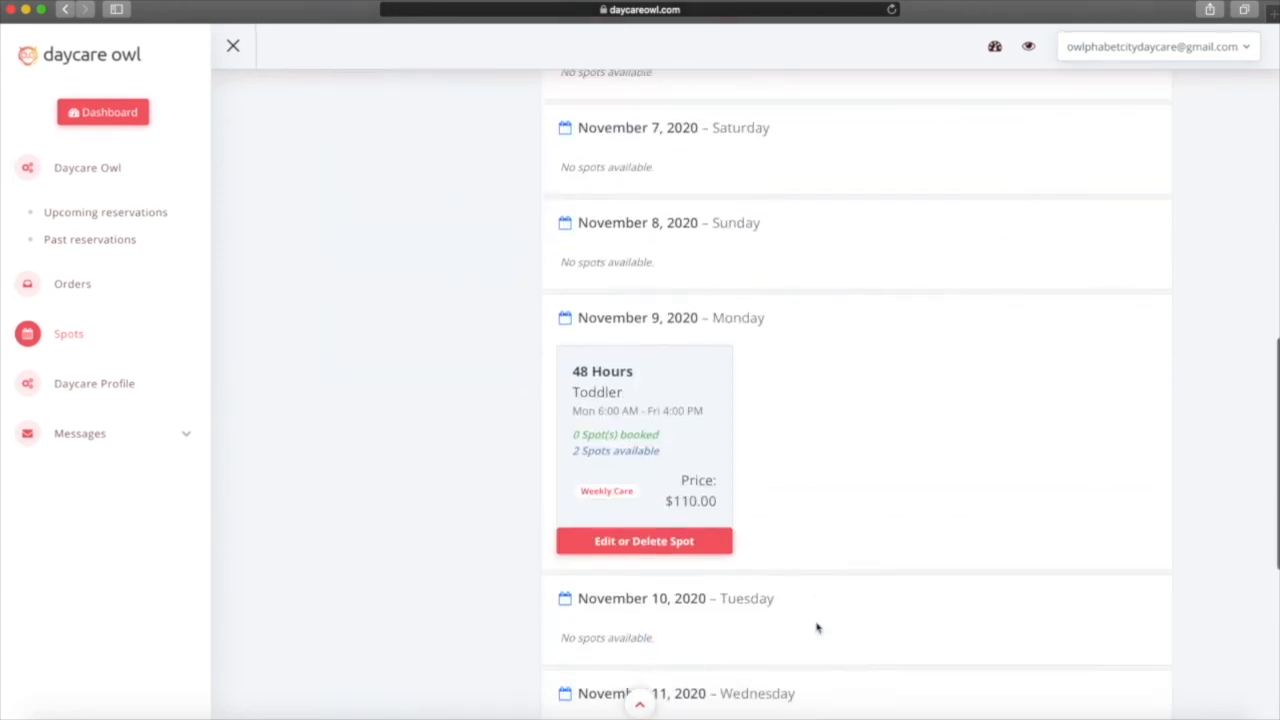
{"action": "scroll", "coordinate": [817, 628], "scroll_direction": "down", "scroll_amount": 1}
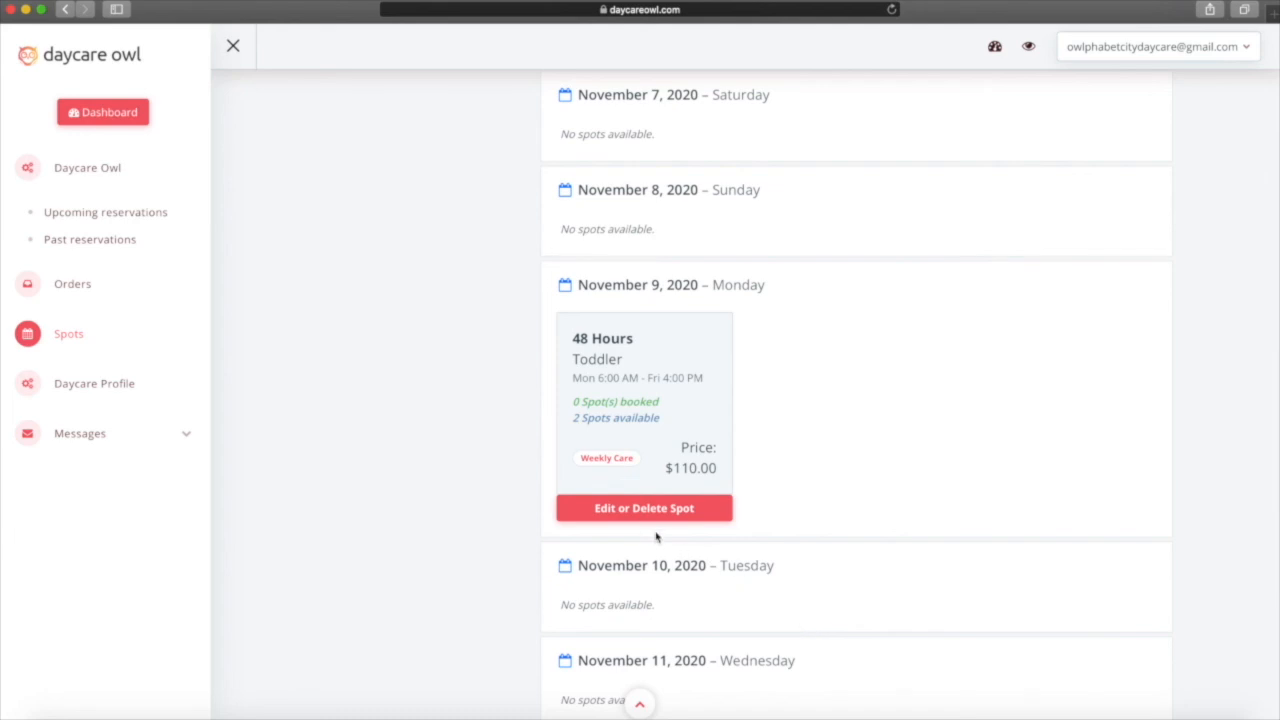
{"action": "left_click", "coordinate": [623, 511]}
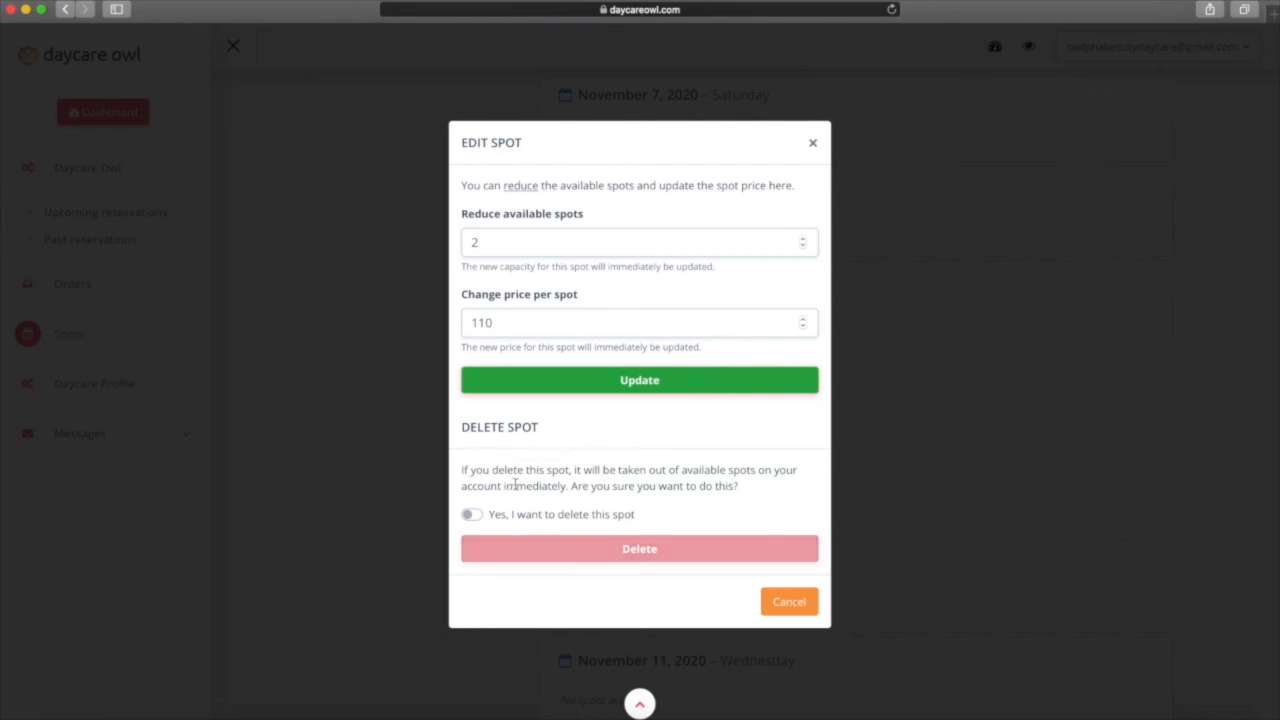
{"action": "left_click", "coordinate": [472, 516]}
{"action": "left_click", "coordinate": [612, 550]}
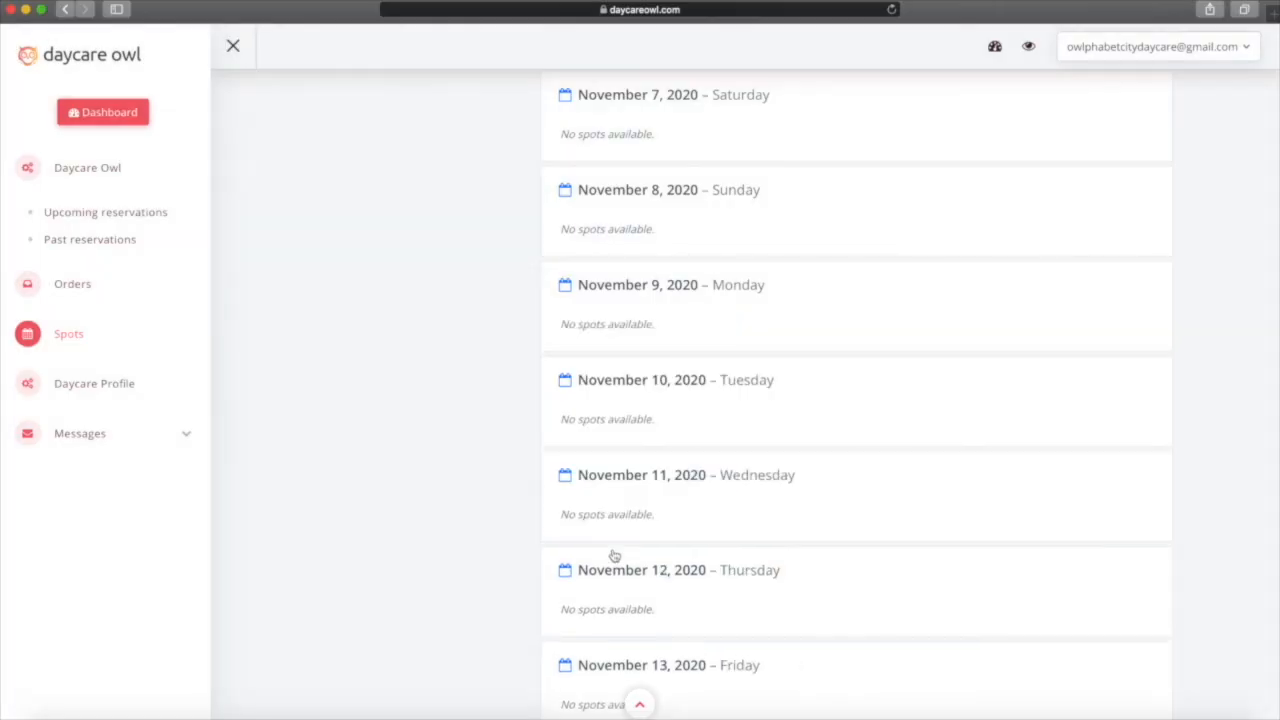
{"action": "scroll", "coordinate": [614, 555], "scroll_direction": "up", "scroll_amount": 10}
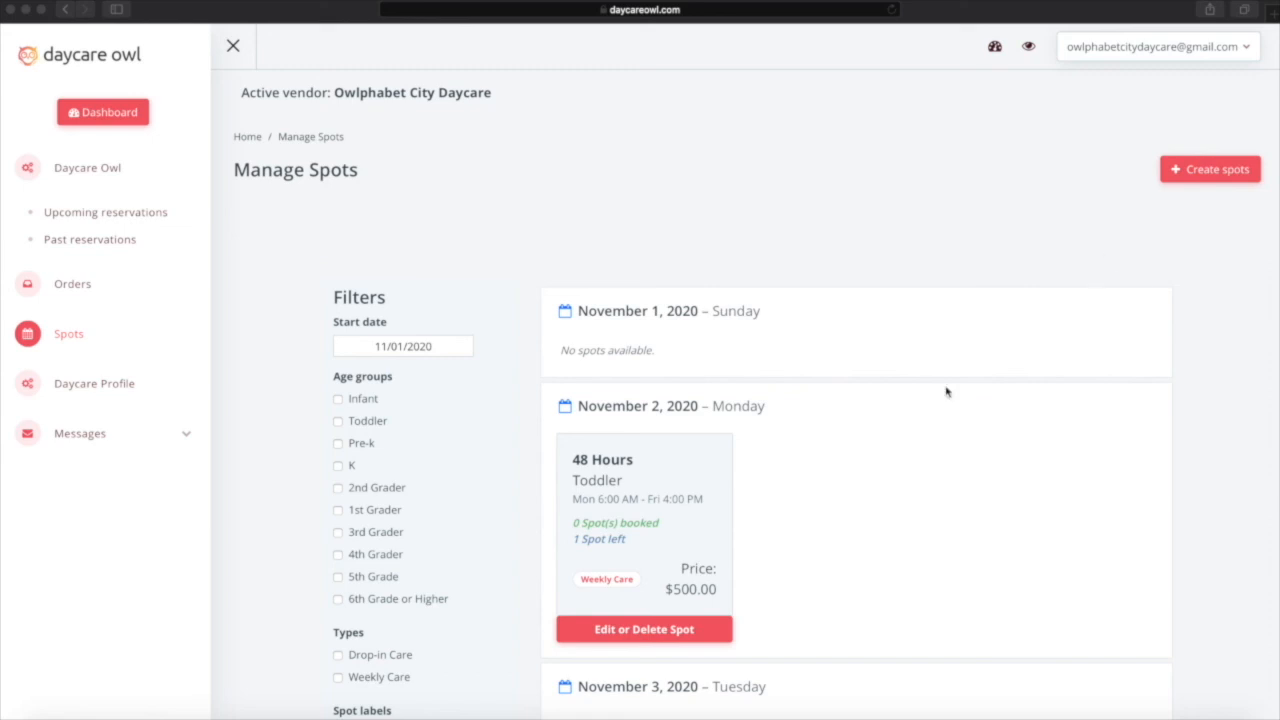
In Upcoming reservations, accept #70 and deny #71, confirming each with OK.
{"action": "left_click", "coordinate": [243, 244]}
{"action": "left_click", "coordinate": [93, 218]}
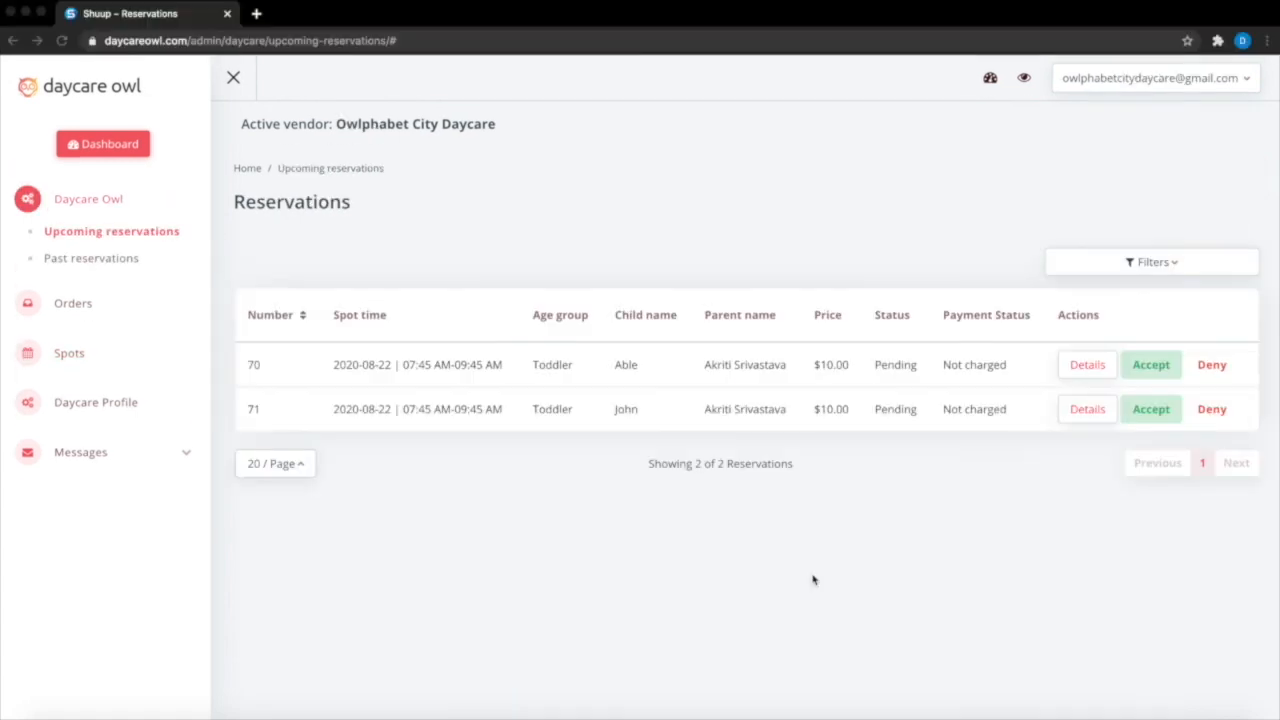
{"action": "left_click", "coordinate": [1155, 369]}
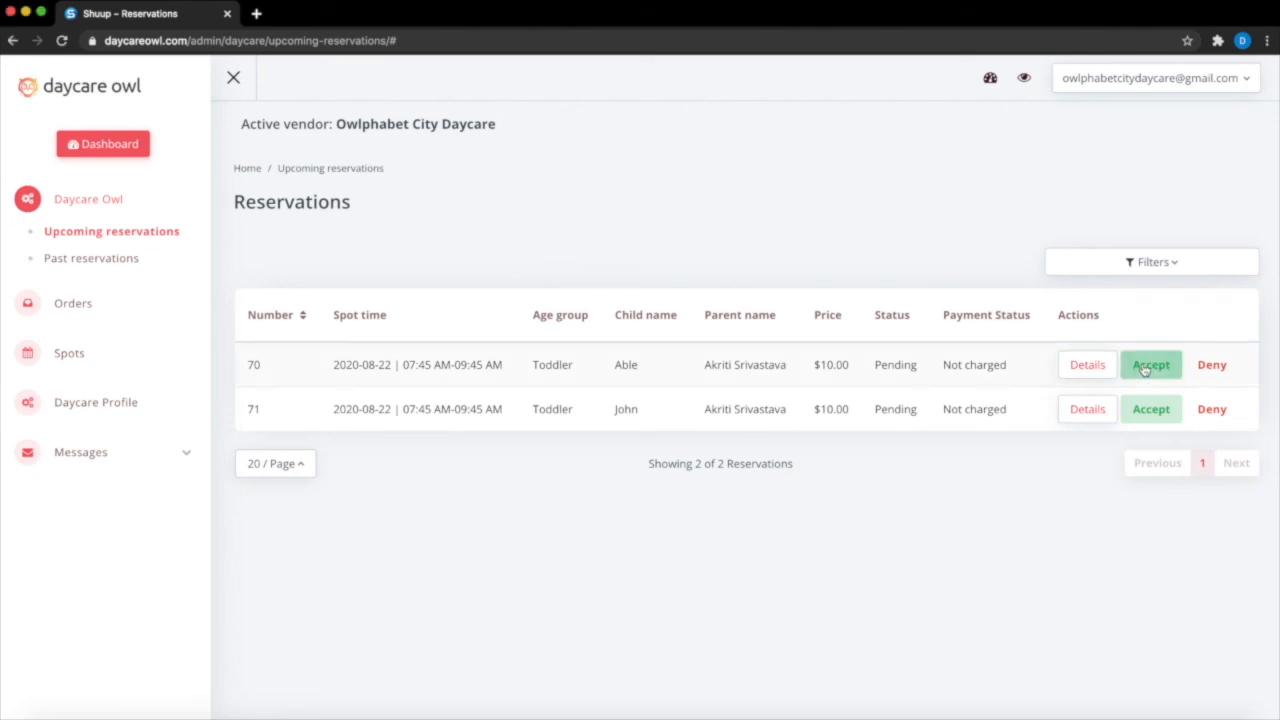
{"action": "left_click", "coordinate": [1146, 368]}
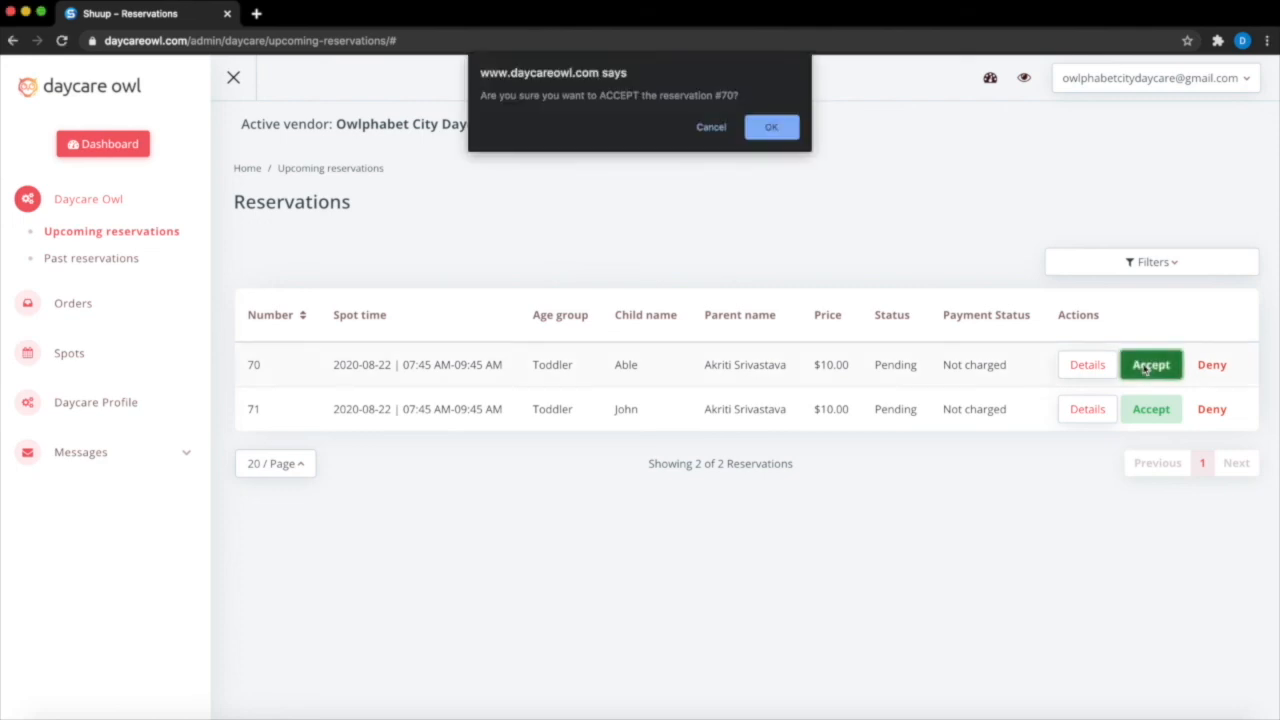
{"action": "left_click", "coordinate": [770, 130]}
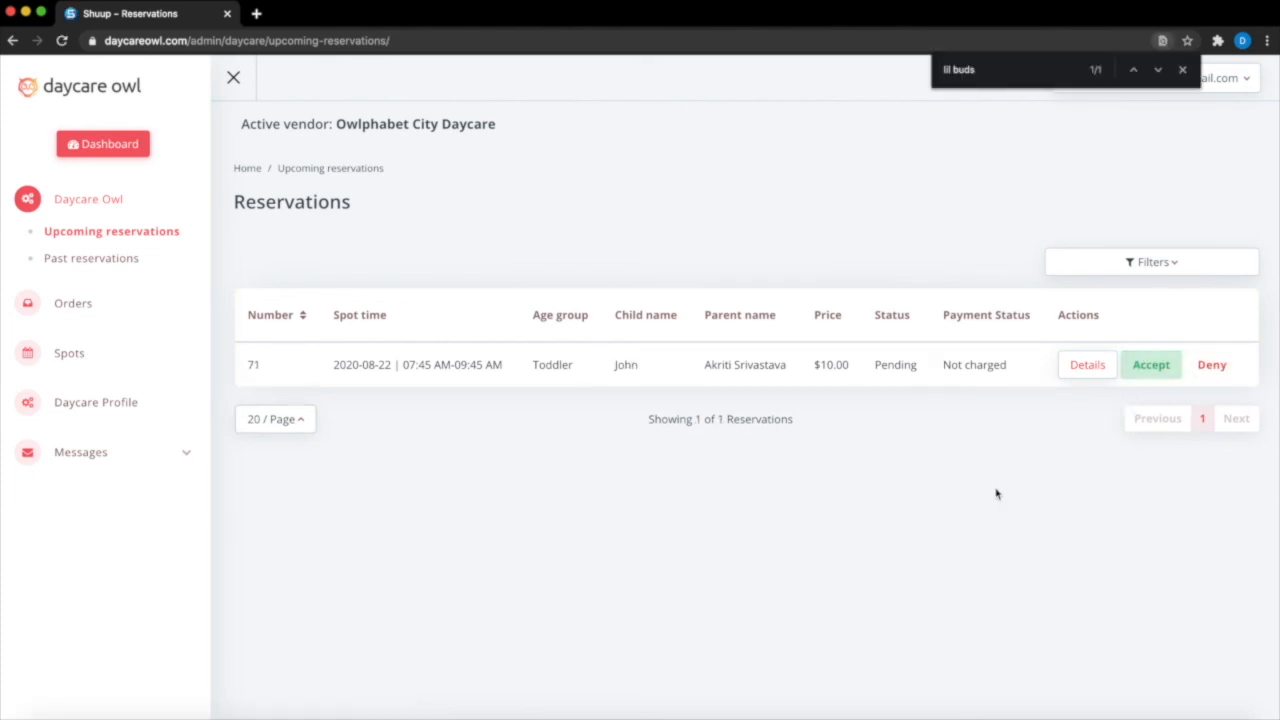
{"action": "left_click", "coordinate": [1212, 366]}
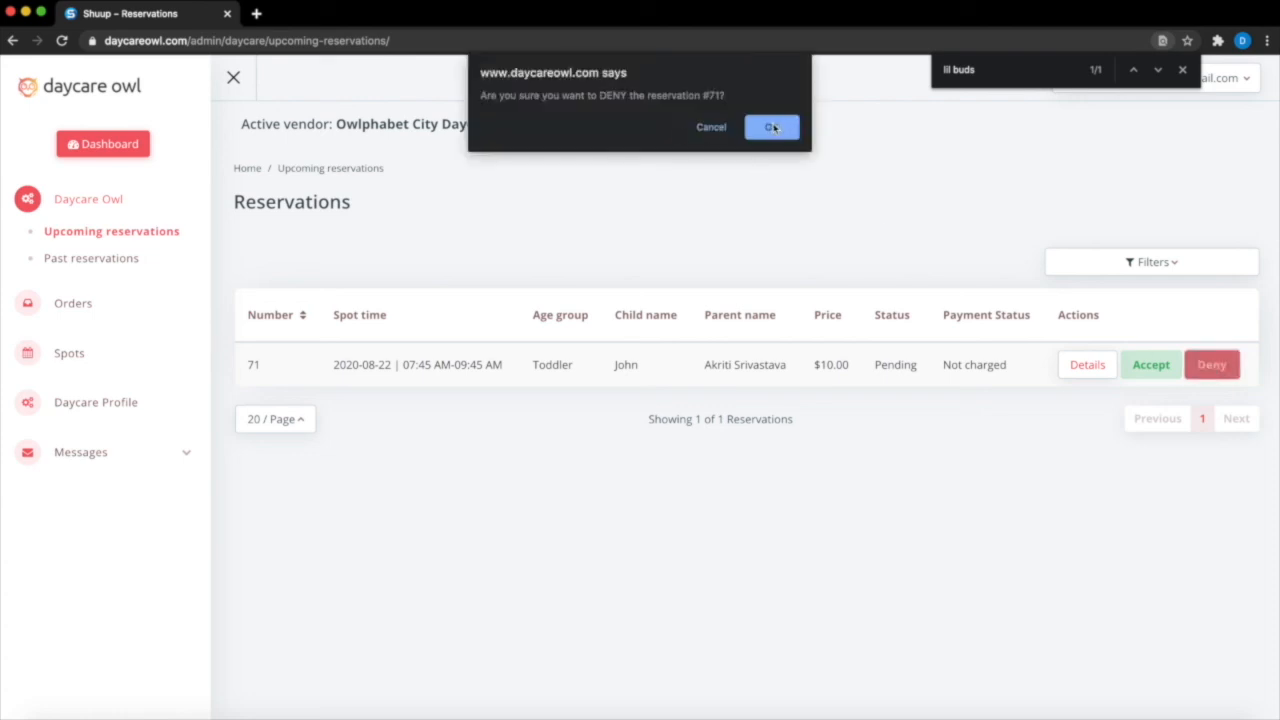
{"action": "left_click", "coordinate": [772, 127]}
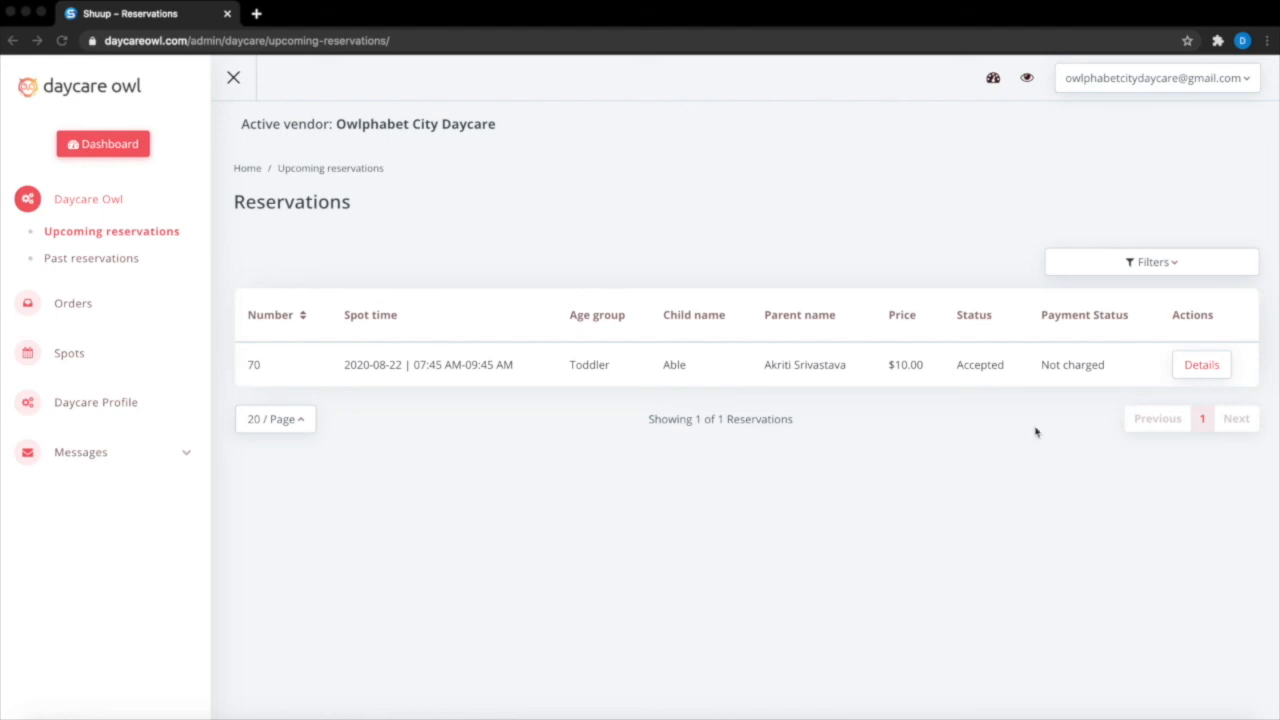
Cancel the accepted reservation #70 from its details page and confirm with OK.
{"action": "left_click", "coordinate": [1221, 370]}
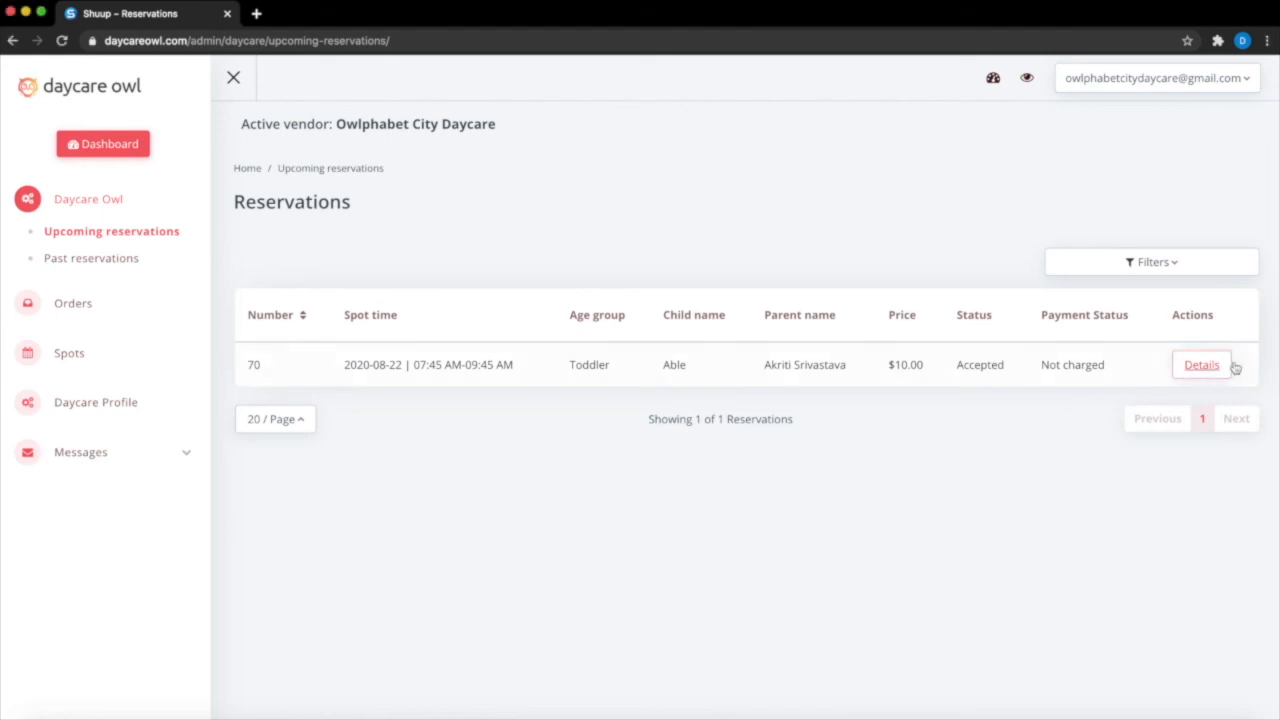
{"action": "left_click", "coordinate": [1232, 368]}
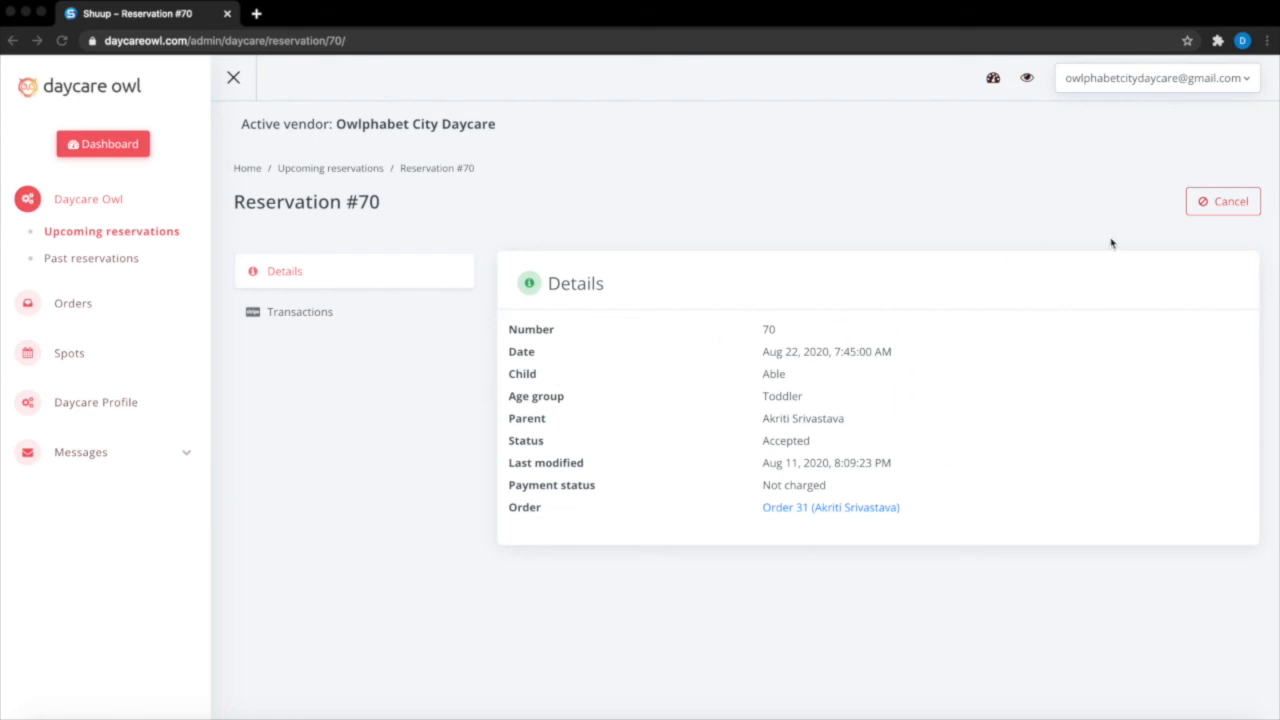
{"action": "left_click", "coordinate": [1222, 209]}
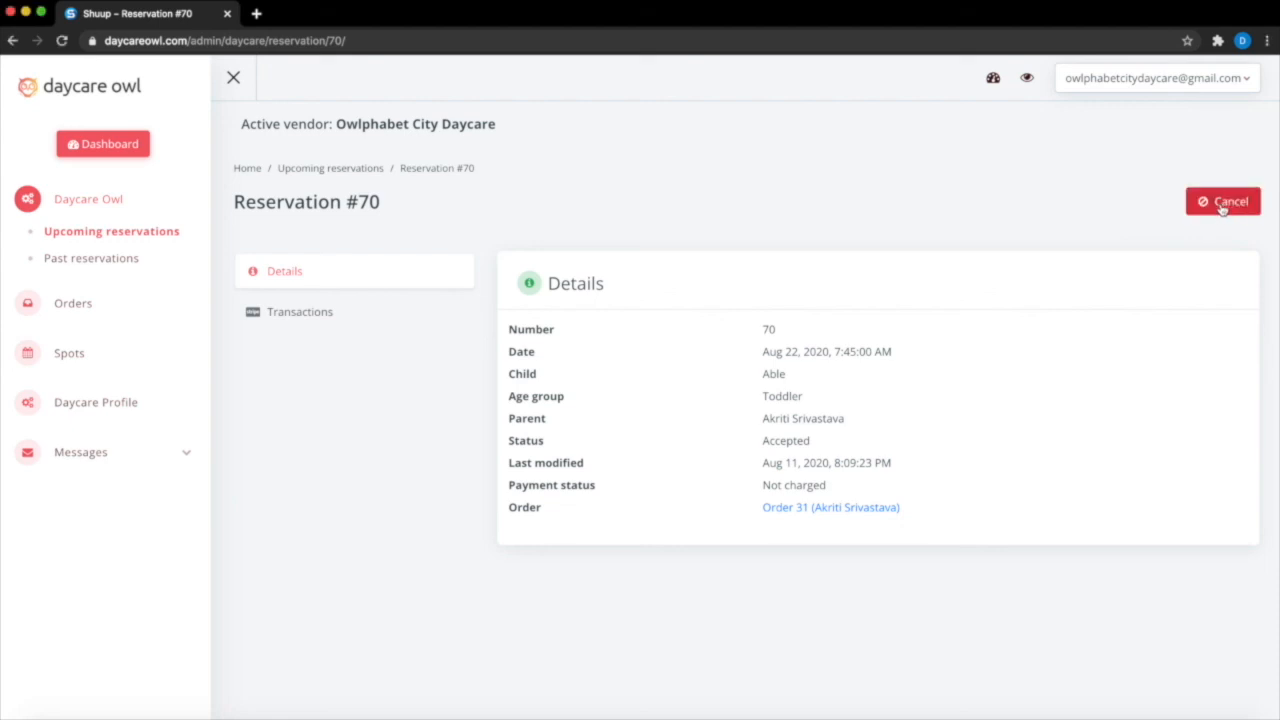
{"action": "left_click", "coordinate": [1222, 208]}
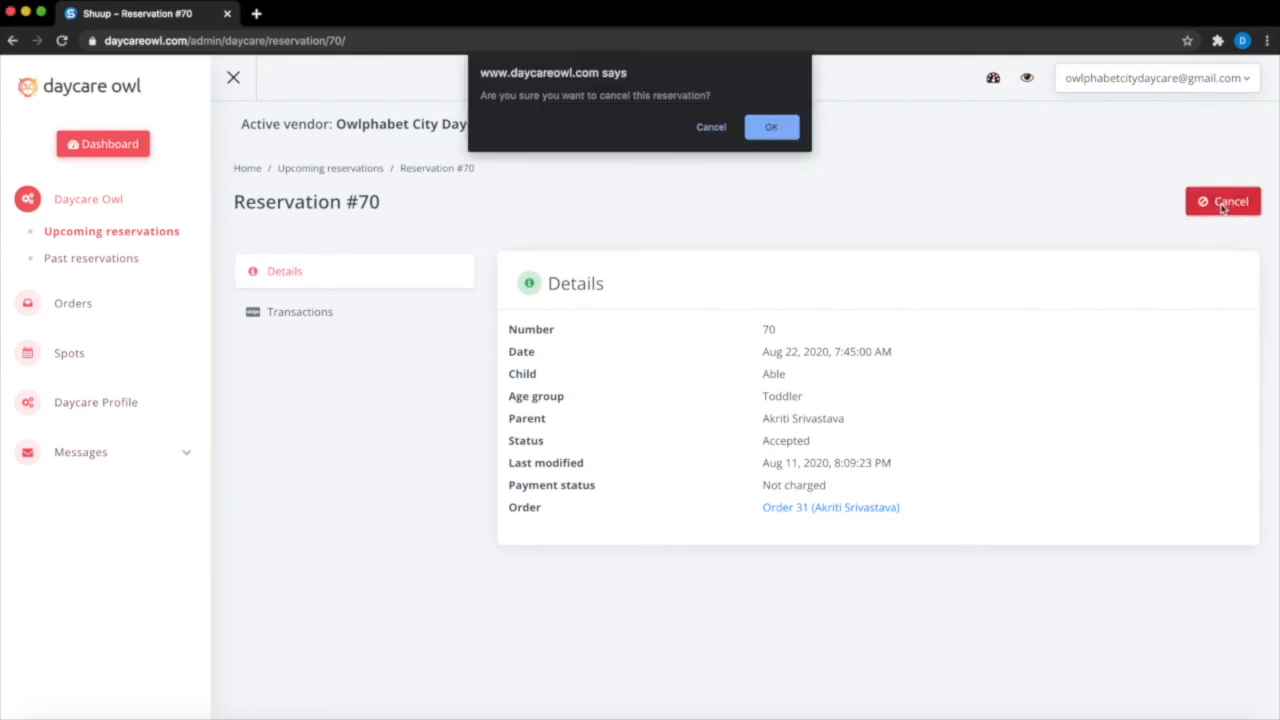
{"action": "left_click", "coordinate": [780, 130]}
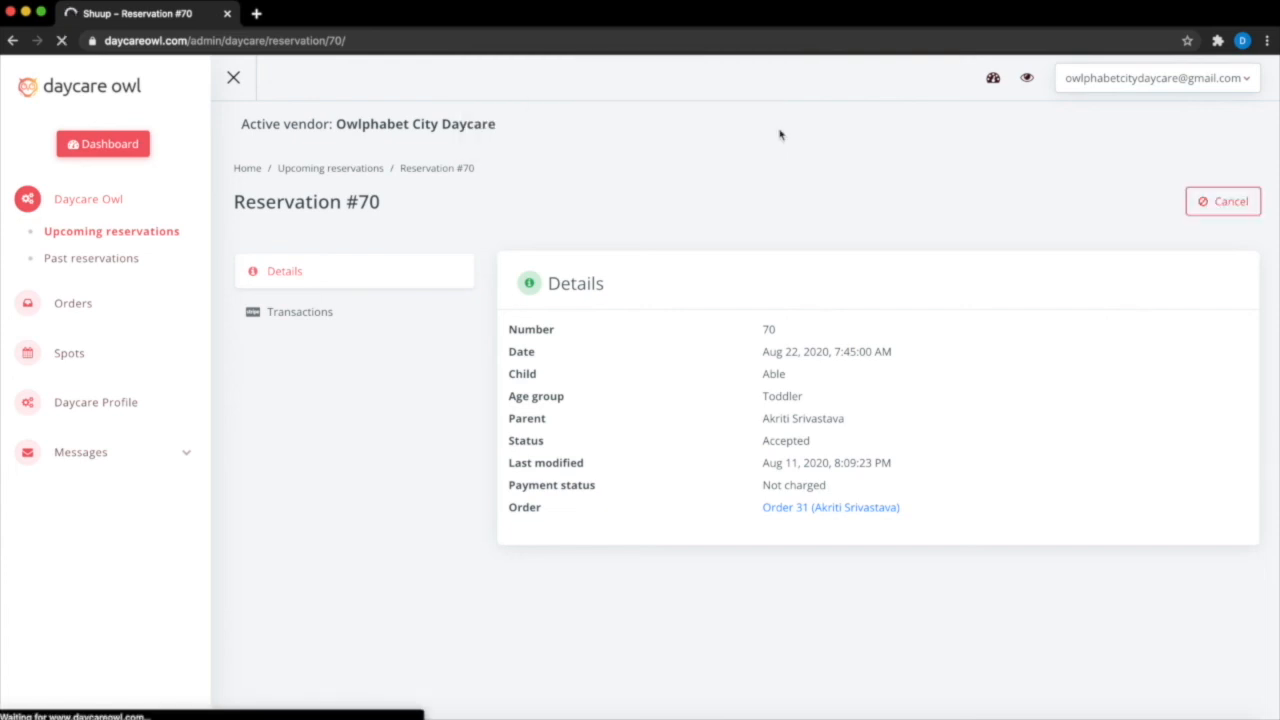